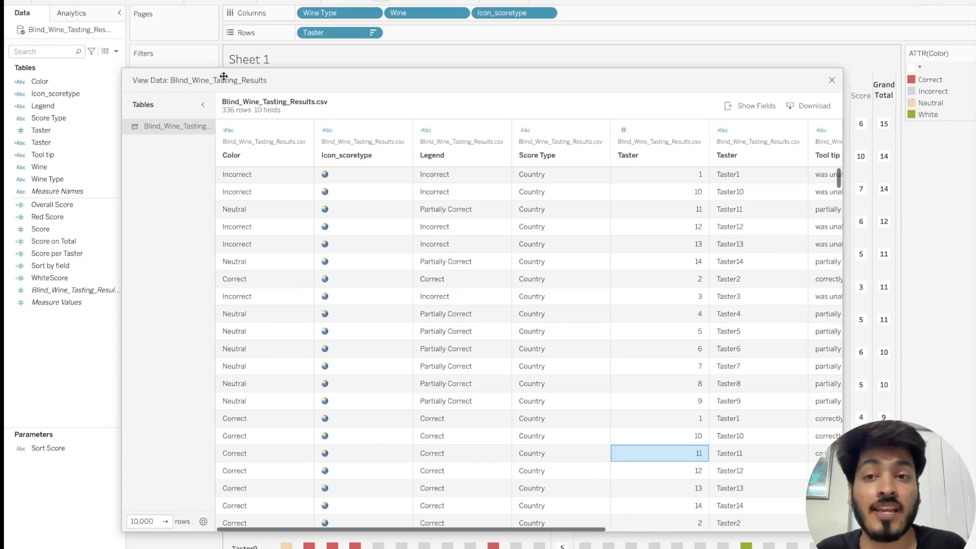
# Close the data preview and examine the Blind_Wine_Tasting_Results table on the workbook's data source page.
pyautogui.click(831, 81)
pyautogui.moveTo(303, 362)
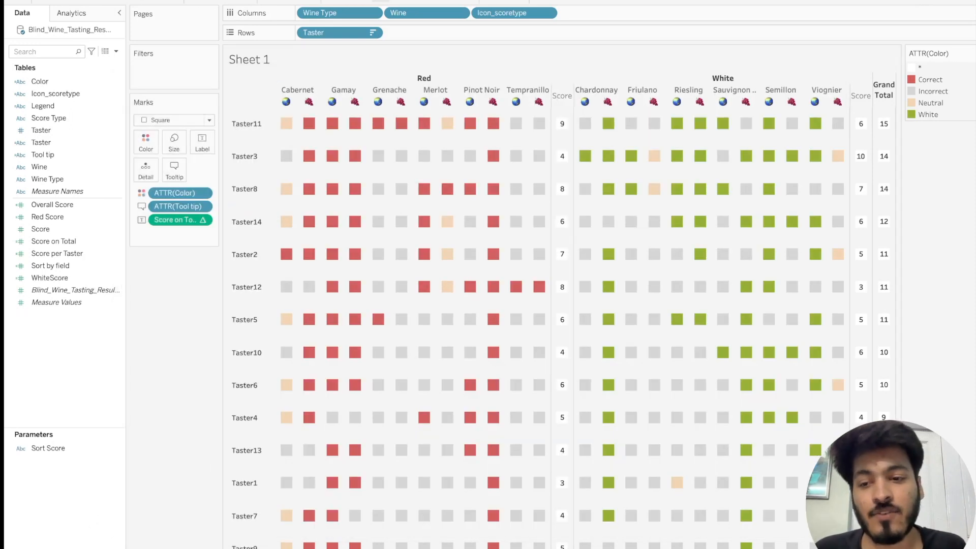
pyautogui.click(82, 536)
pyautogui.hscroll(5, 598, 443)
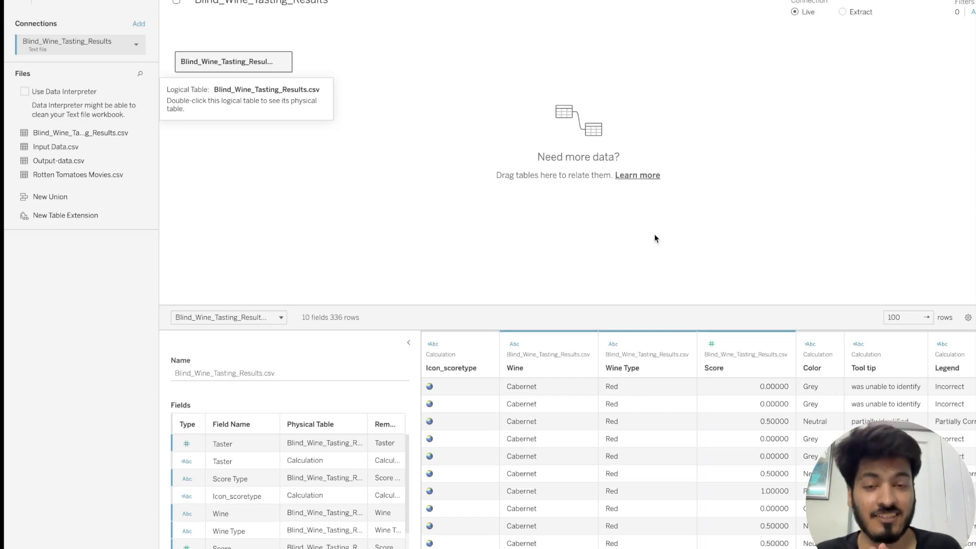
pyautogui.hscroll(-5, 578, 420)
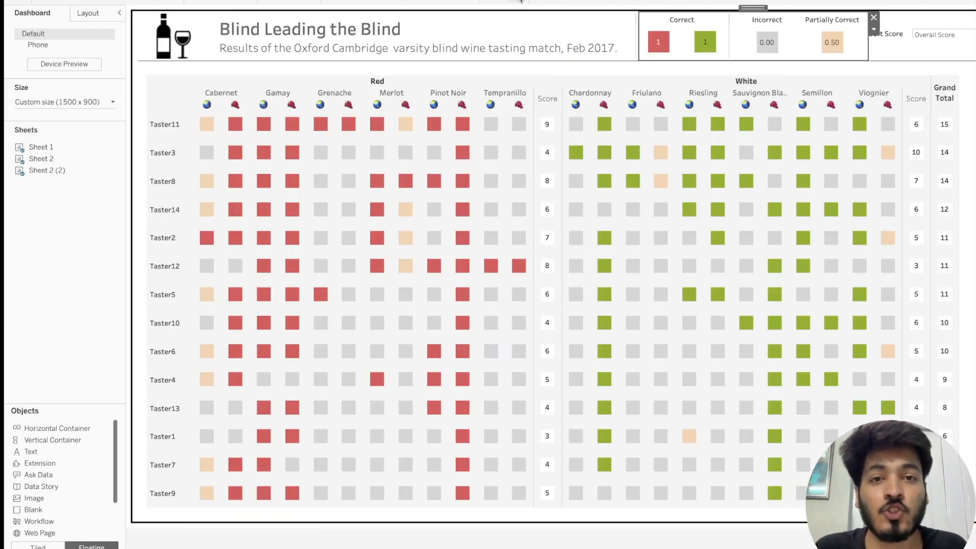
# Present the finished dashboard full screen, sort it by Red Score, White Score and Overall Score, and exit the presentation.
pyautogui.click(519, 1)
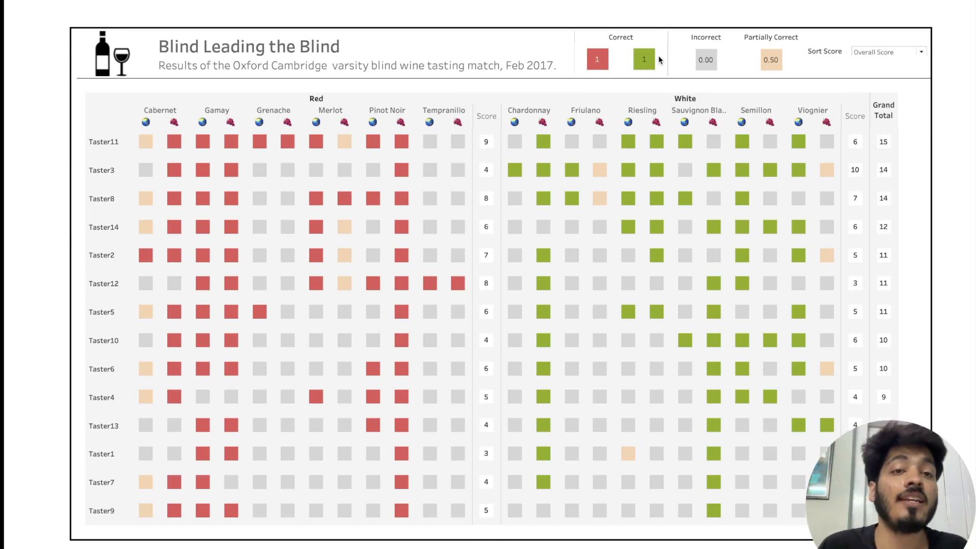
pyautogui.moveTo(459, 142)
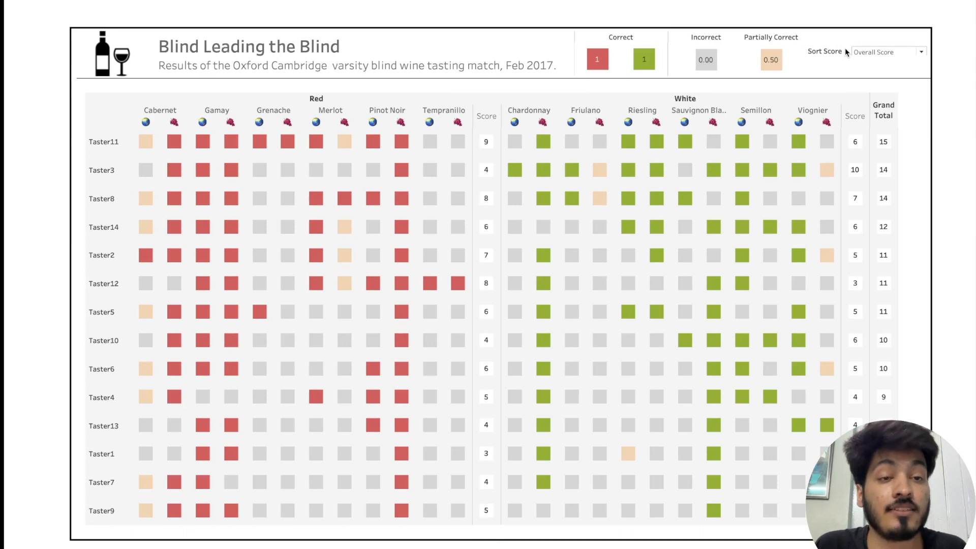
pyautogui.click(895, 52)
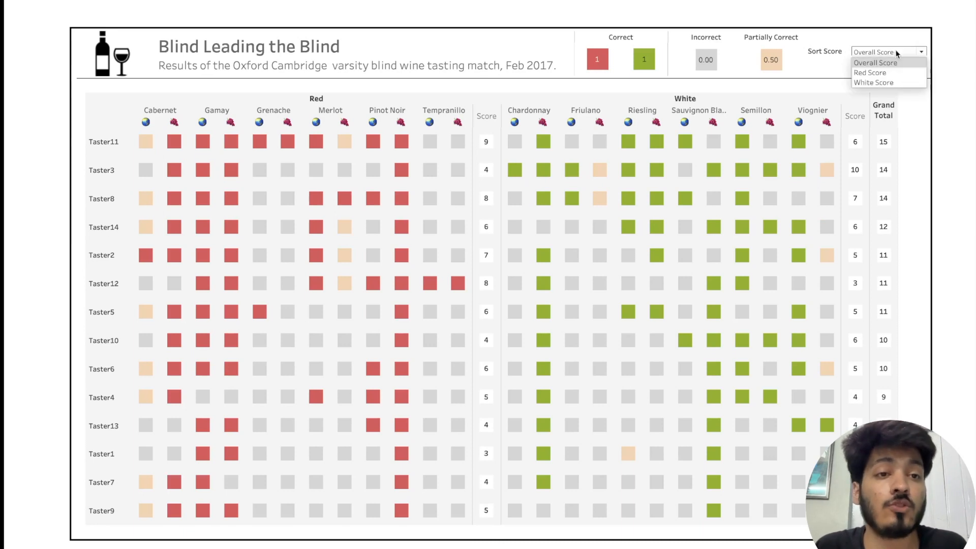
pyautogui.click(889, 74)
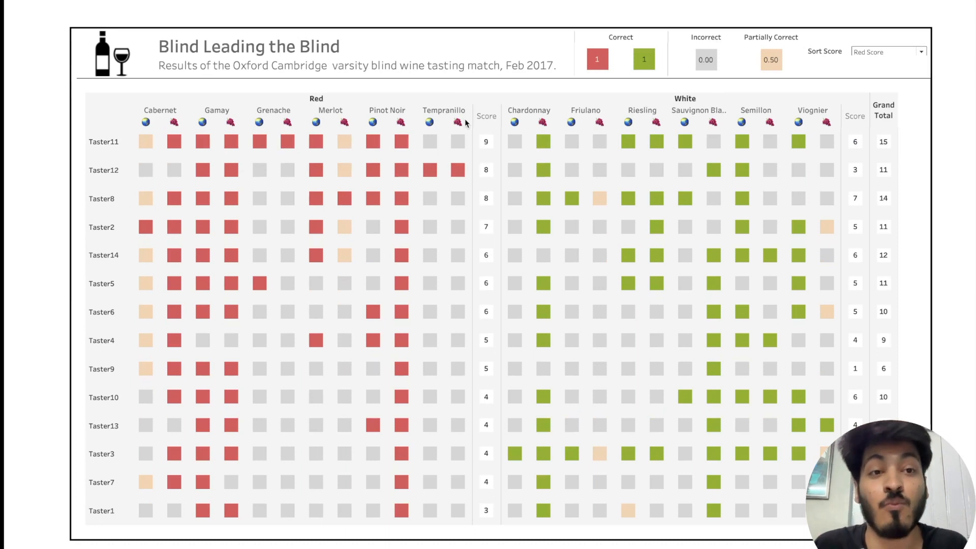
pyautogui.click(916, 54)
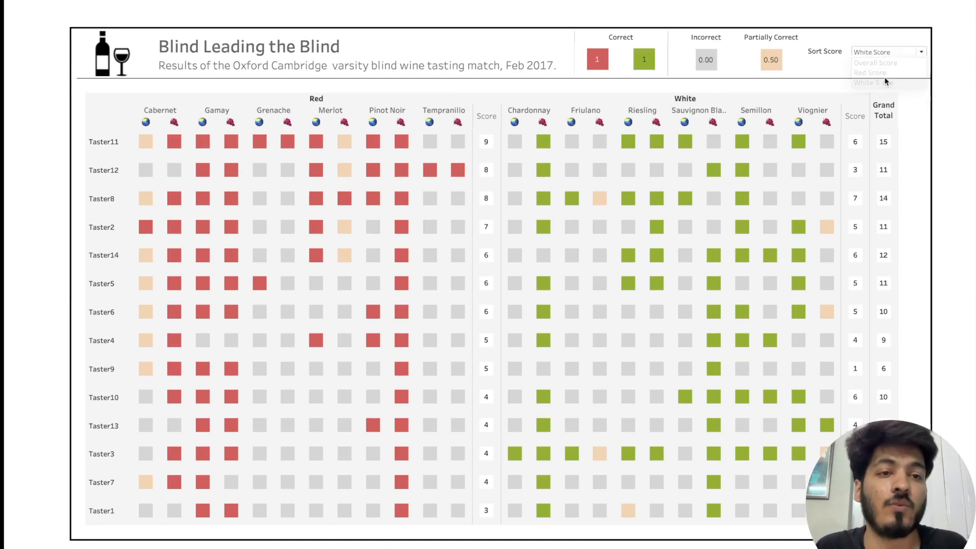
pyautogui.click(884, 80)
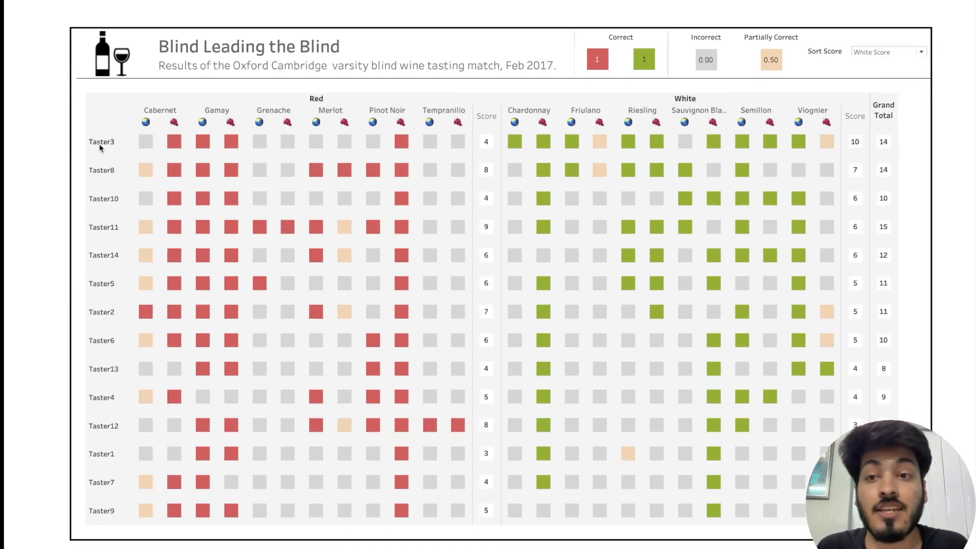
pyautogui.click(889, 53)
pyautogui.click(889, 63)
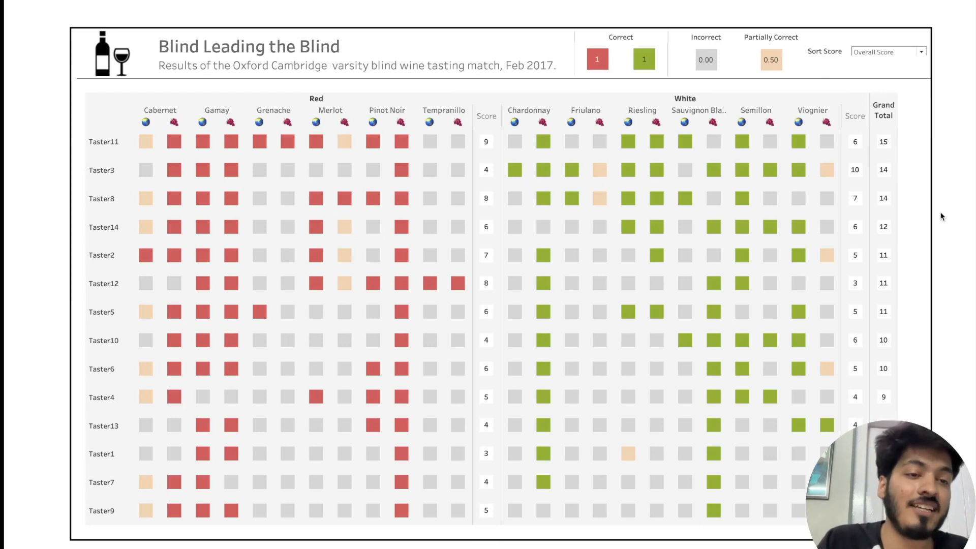
pyautogui.press('Escape')
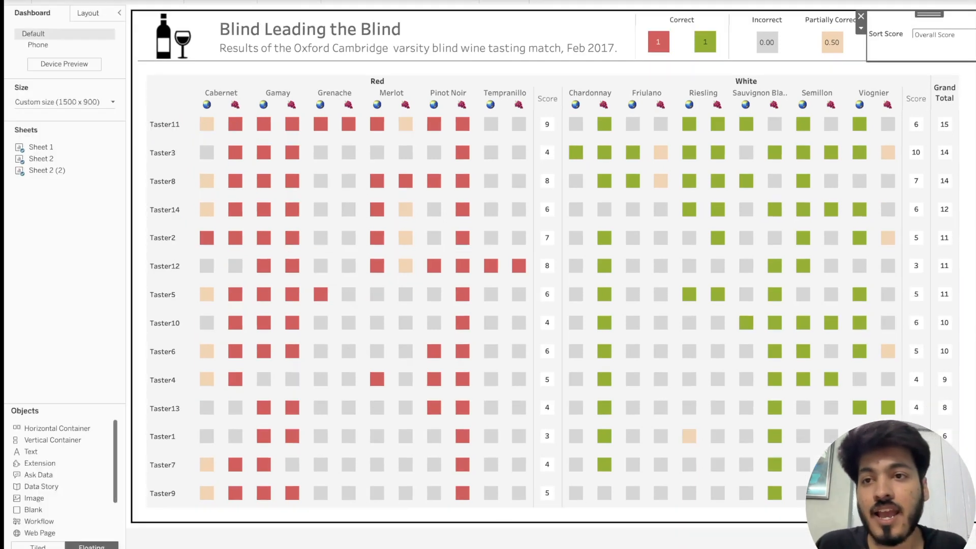
# Start a new blank workbook.
pyautogui.click(72, 0)
pyautogui.click(165, 50)
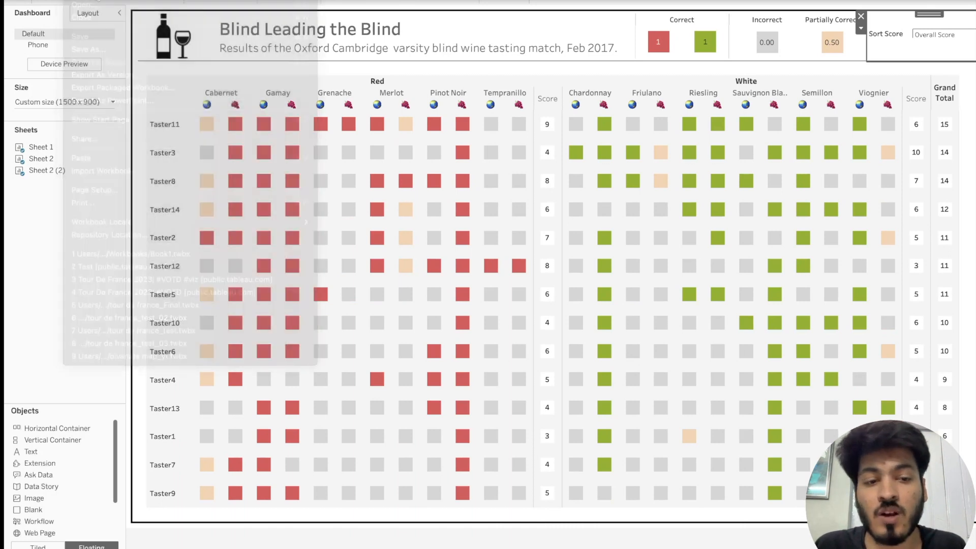
pyautogui.click(22, 0)
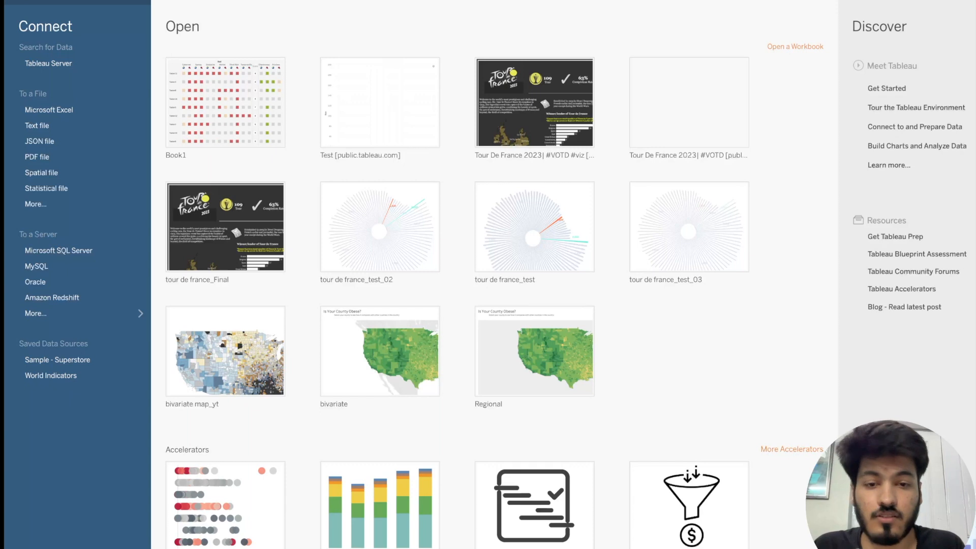
pyautogui.click(59, 126)
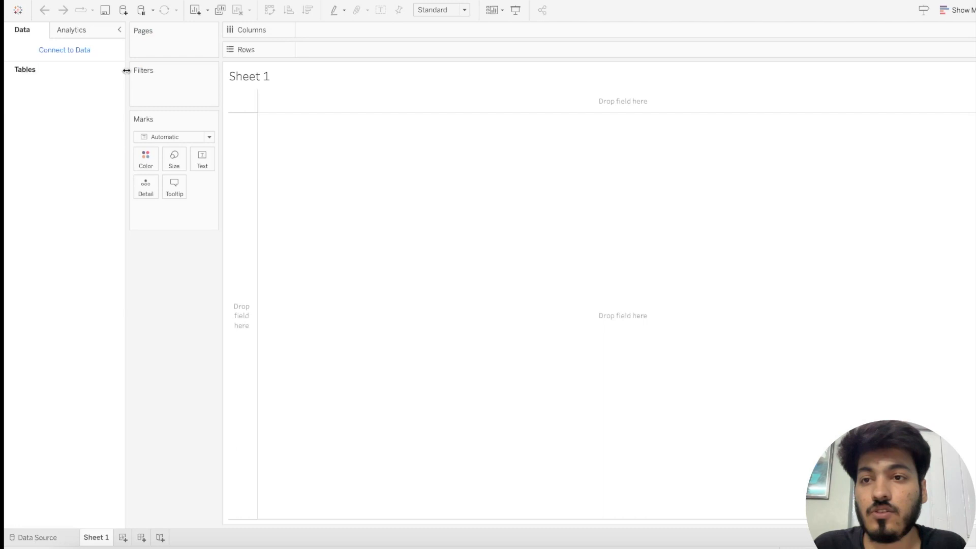
# Connect the new workbook to the text file Blind_Wine_Tasting_Results.csv in the Downloads folder.
pyautogui.click(79, 49)
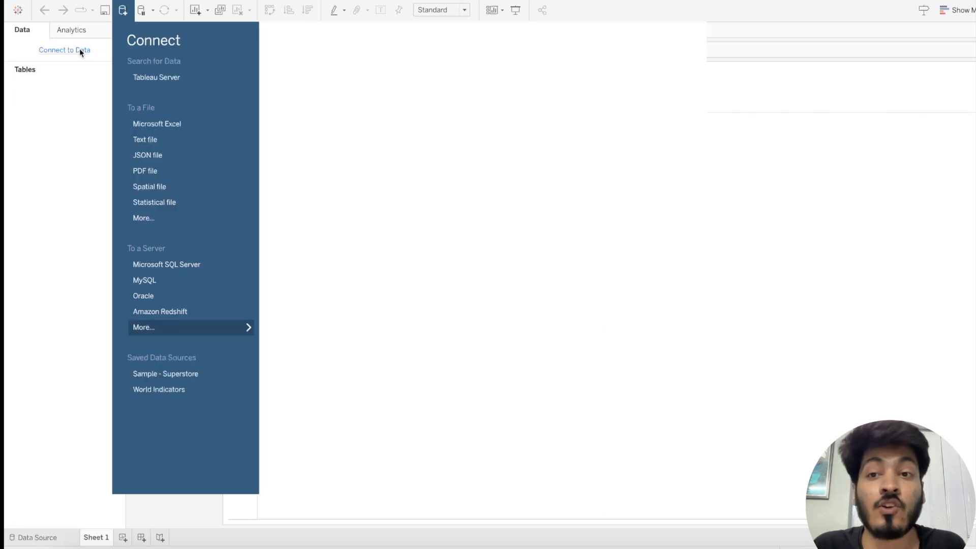
pyautogui.click(169, 138)
pyautogui.scroll(-10, 436, 163)
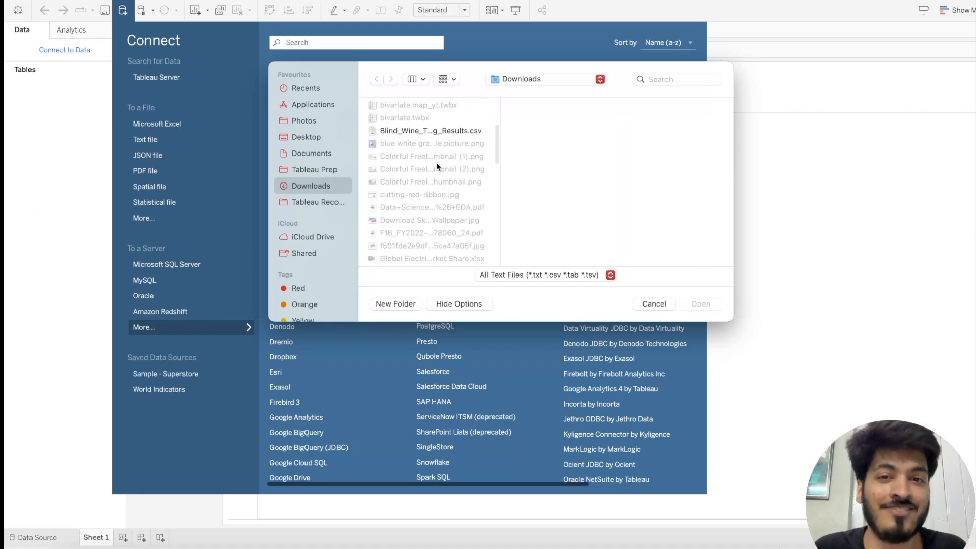
pyautogui.click(440, 130)
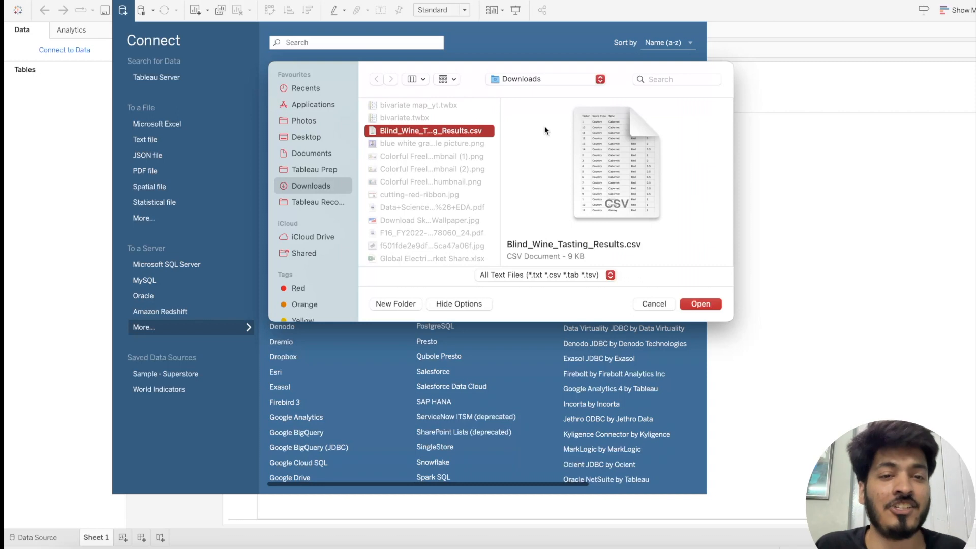
pyautogui.click(699, 303)
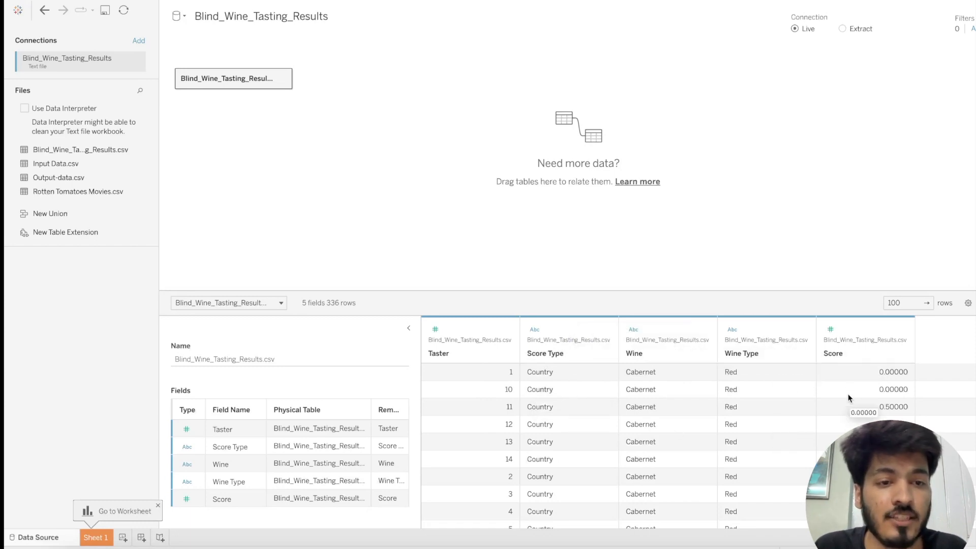
# Check the domain members of the Score Type and Wine fields in their field descriptions.
pyautogui.click(605, 332)
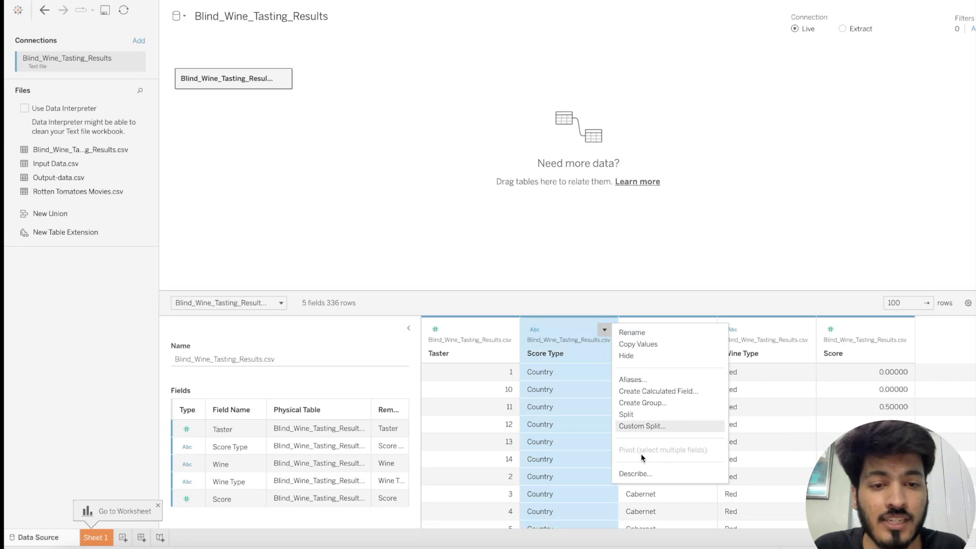
pyautogui.click(638, 473)
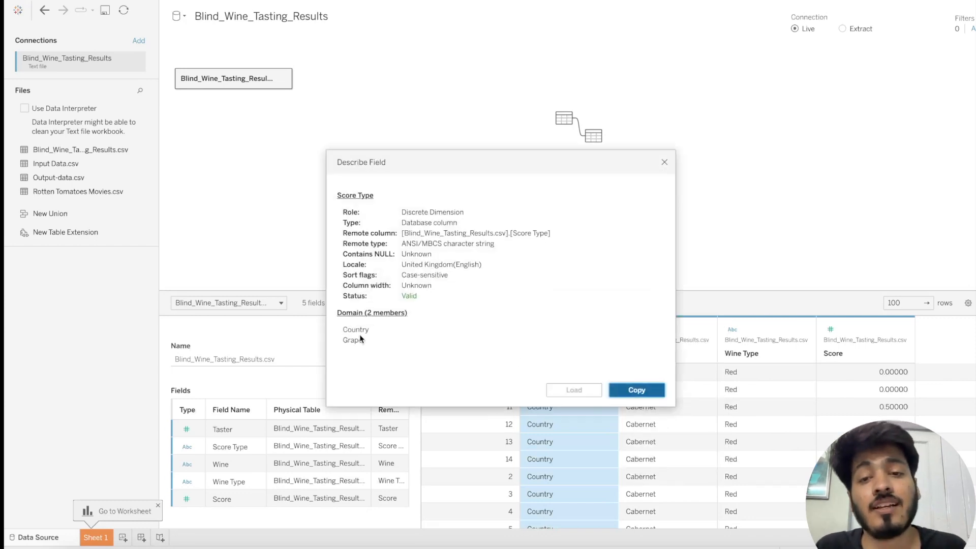
pyautogui.click(664, 161)
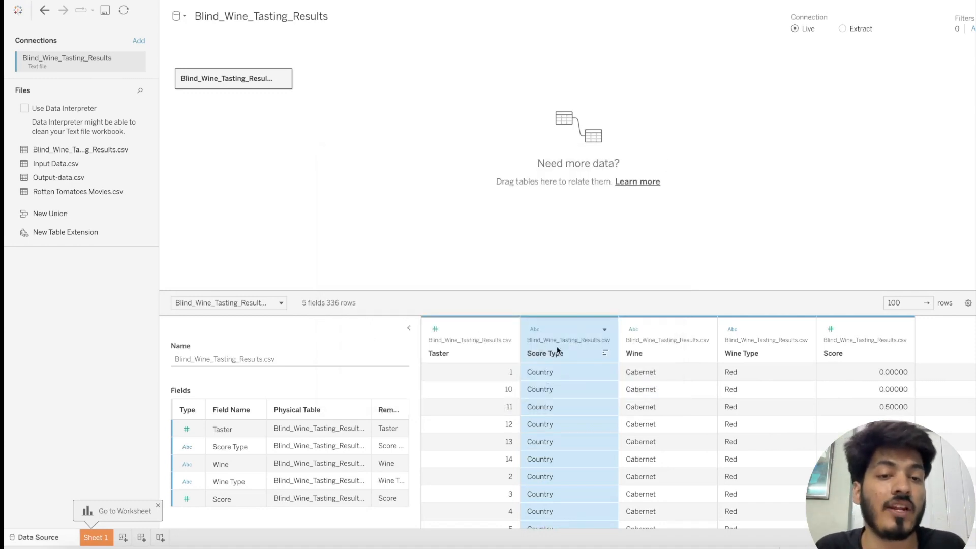
pyautogui.click(667, 346)
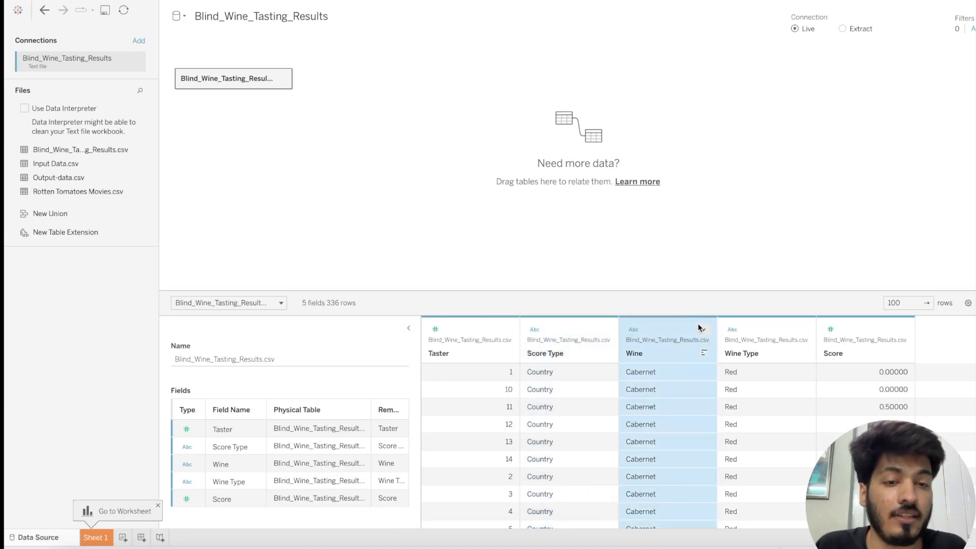
pyautogui.click(703, 331)
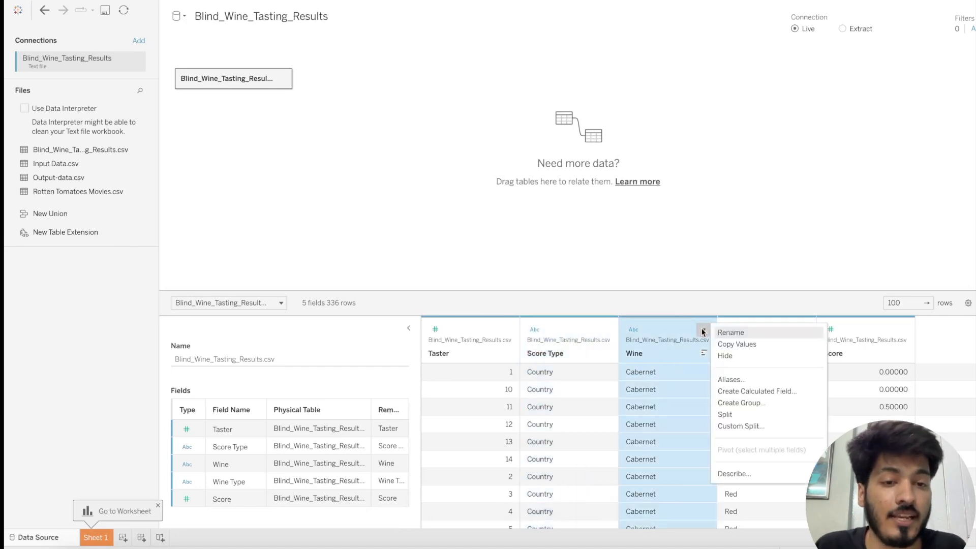
pyautogui.click(735, 475)
pyautogui.scroll(-3, 532, 355)
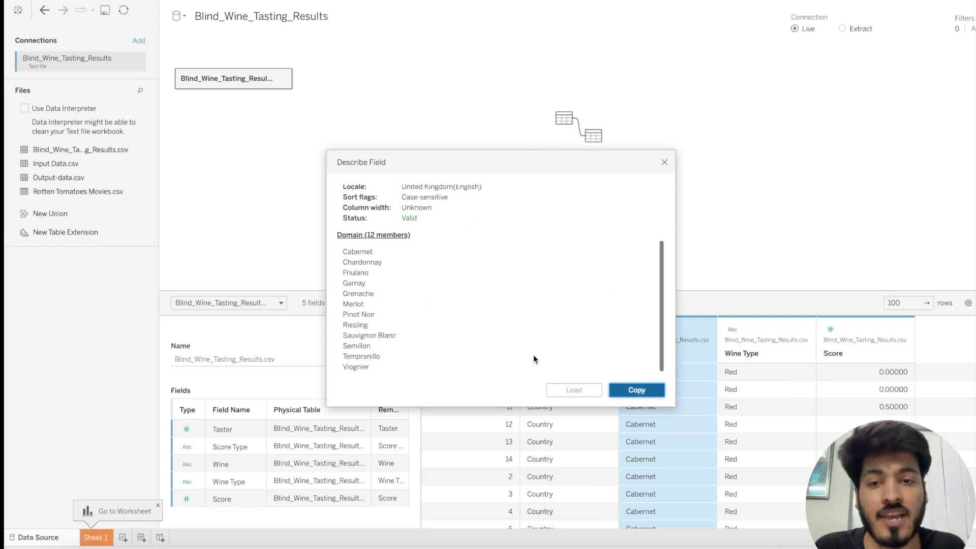
pyautogui.click(663, 162)
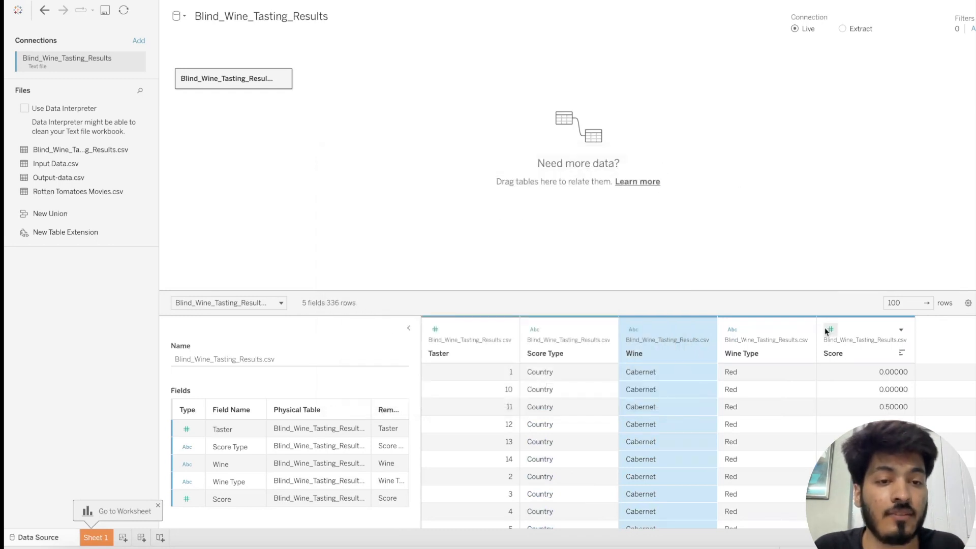
# Check the domains of the Wine Type and Score fields in their descriptions, loading the domain for Score.
pyautogui.click(803, 329)
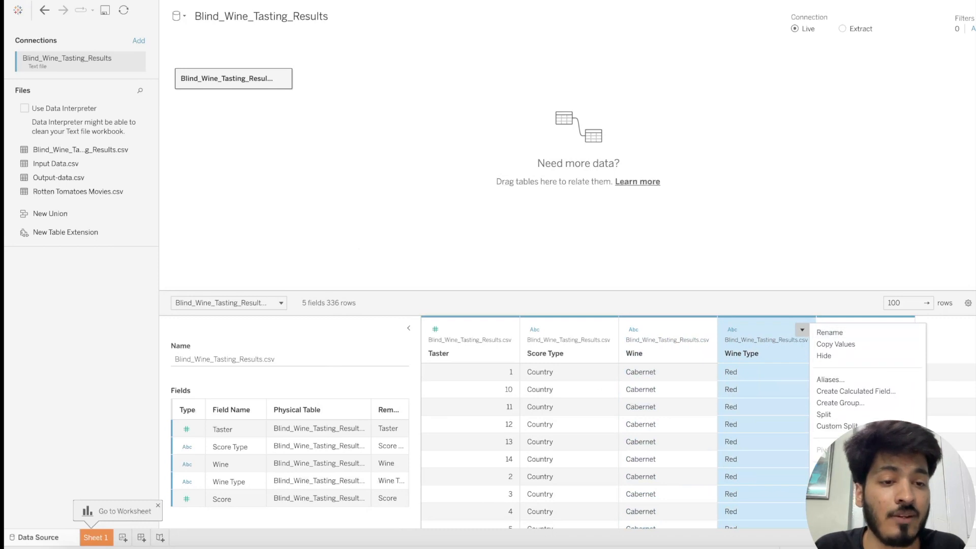
pyautogui.press('Escape')
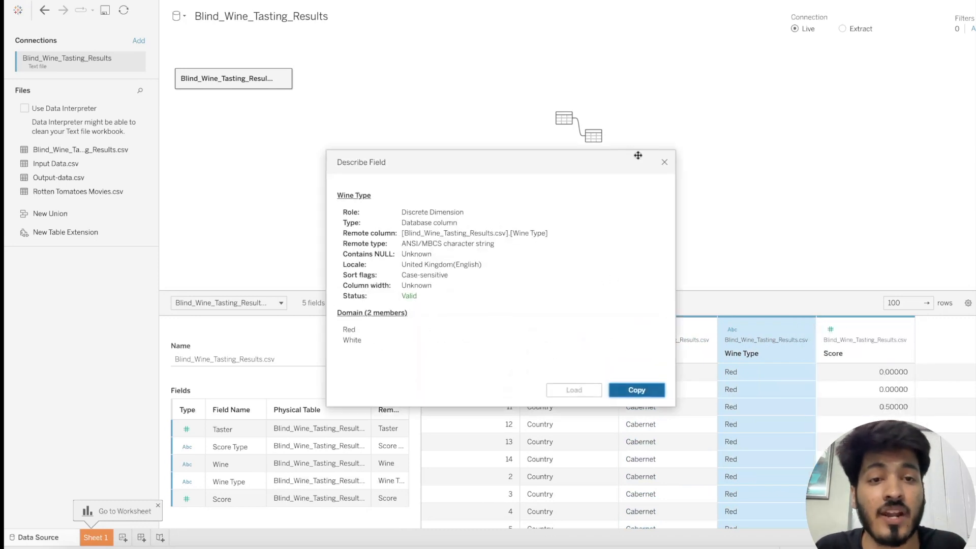
pyautogui.click(664, 164)
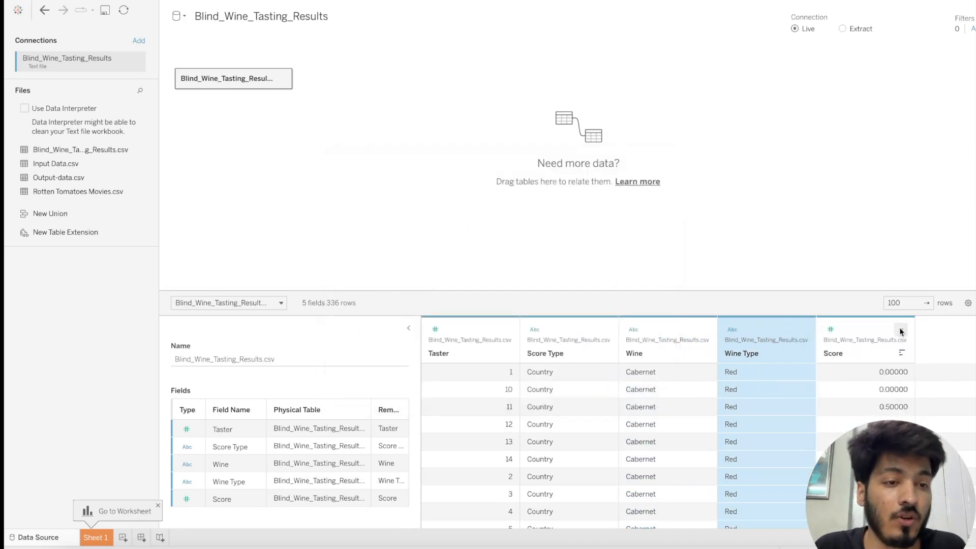
pyautogui.click(901, 329)
pyautogui.click(801, 451)
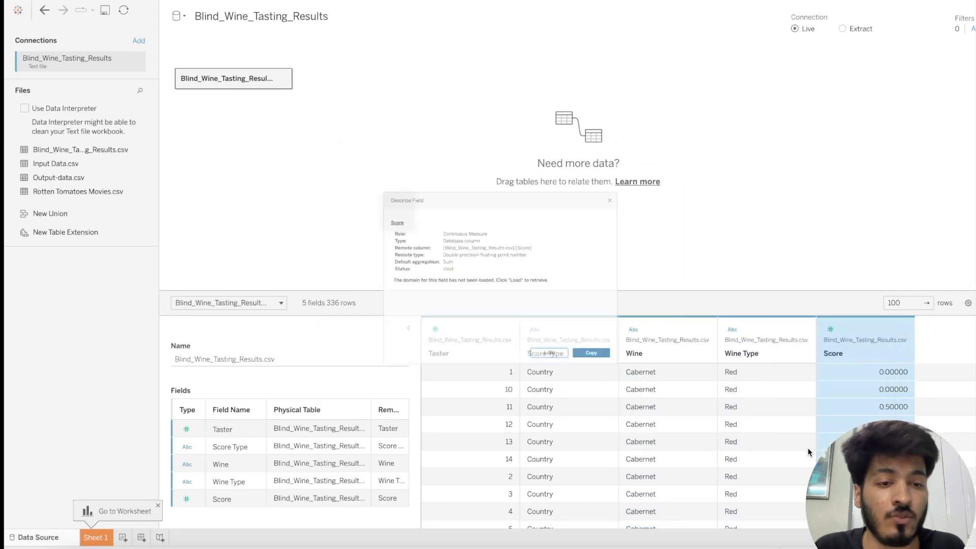
pyautogui.click(572, 389)
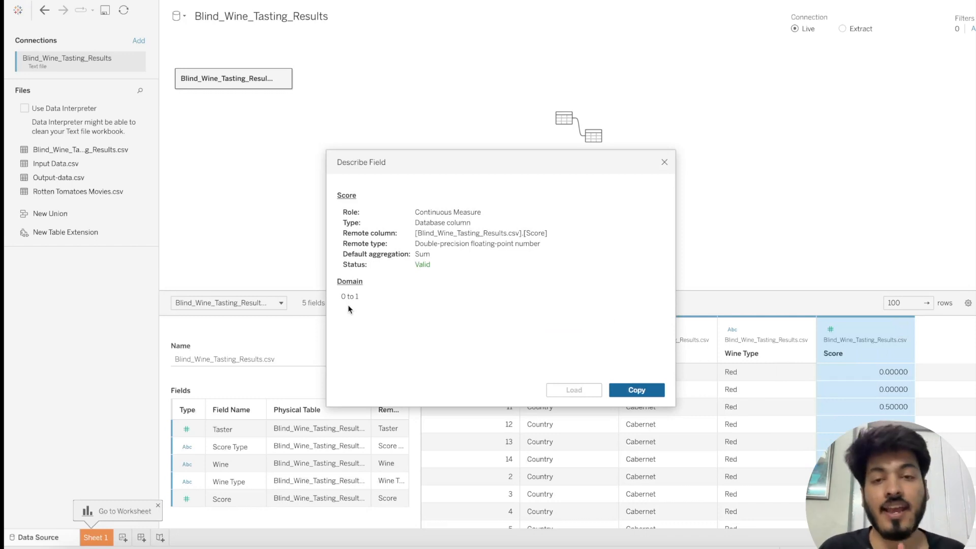
pyautogui.click(664, 161)
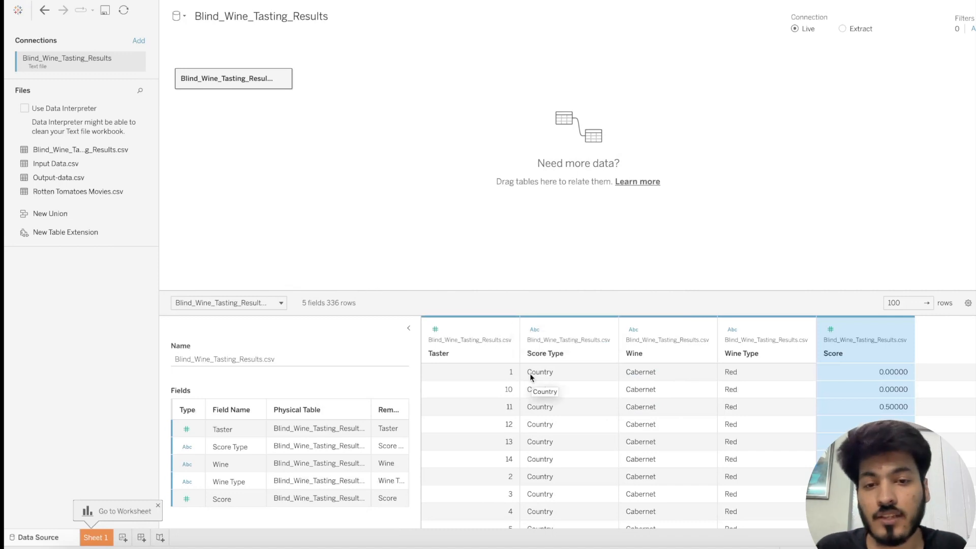
# Create a calculated field from the numeric Taster column with the formula 'Taster' +STR([Taster]).
pyautogui.click(508, 330)
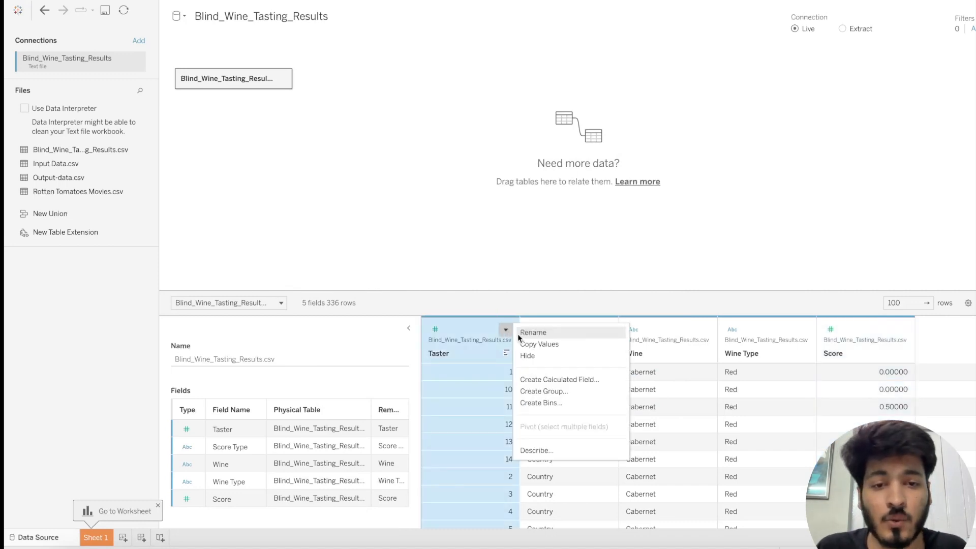
pyautogui.click(553, 380)
pyautogui.moveTo(503, 224); pyautogui.dragTo(400, 31)
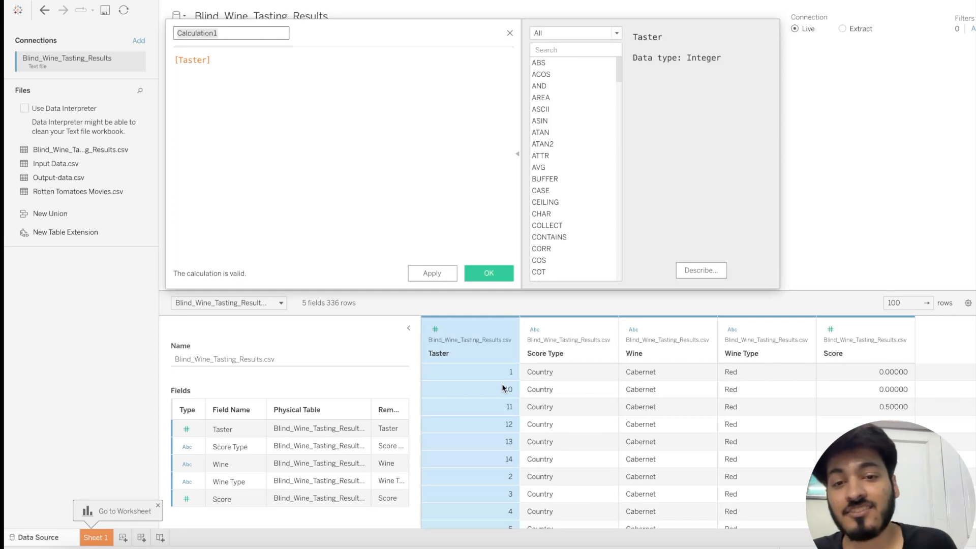
pyautogui.click(176, 63)
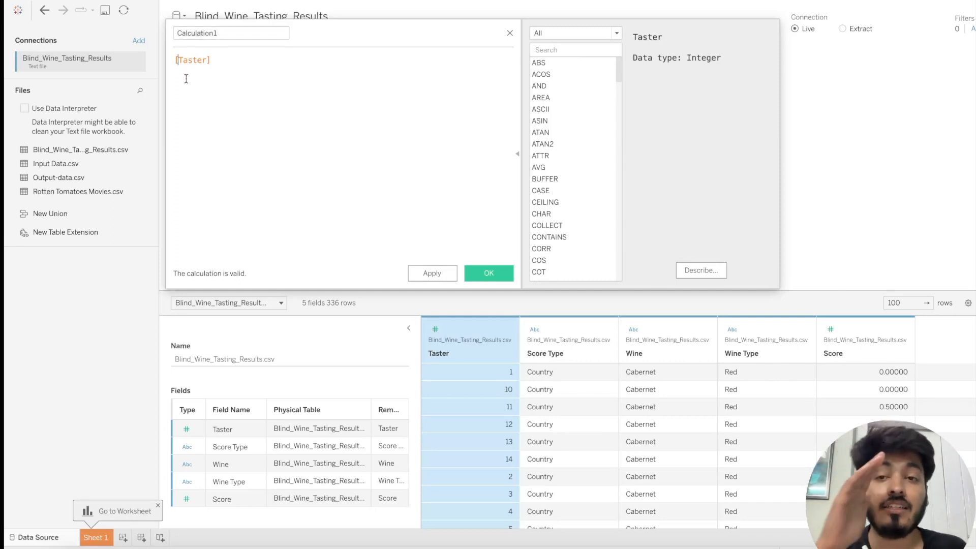
pyautogui.write("'Taster' +")
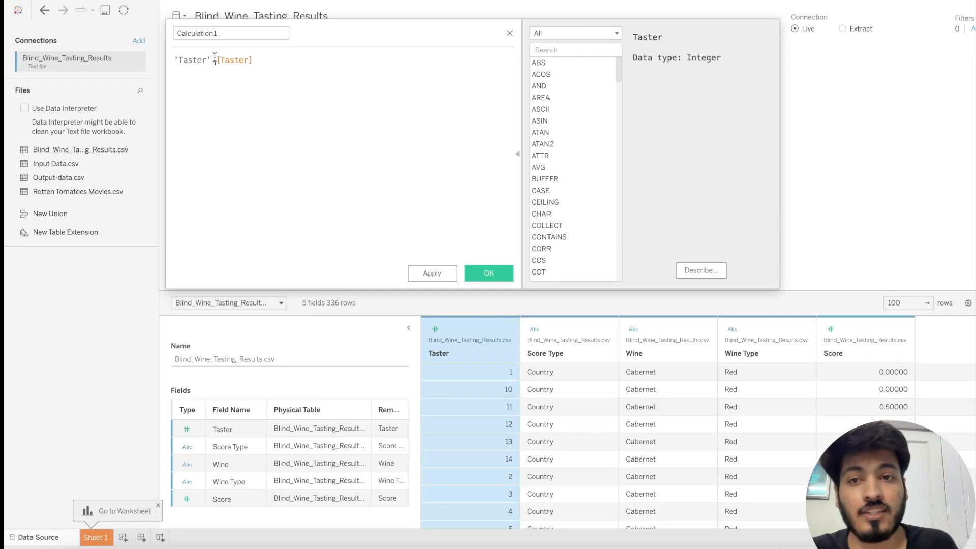
pyautogui.write('STR([Taster]')
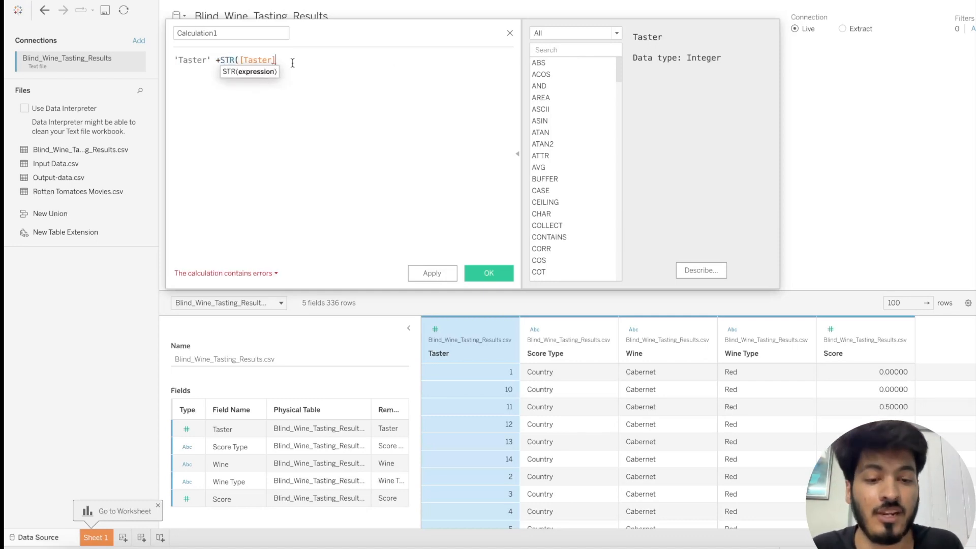
pyautogui.write(')')
# Name the calculation Taster and save it to the data source.
pyautogui.click(231, 32)
pyautogui.doubleClick(232, 32)
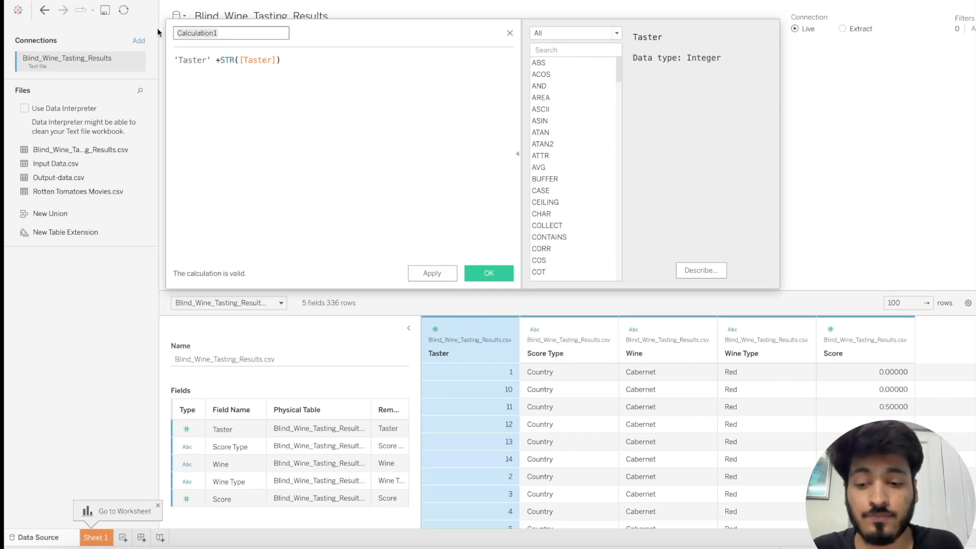
pyautogui.press('BackSpace')
pyautogui.write('Taster')
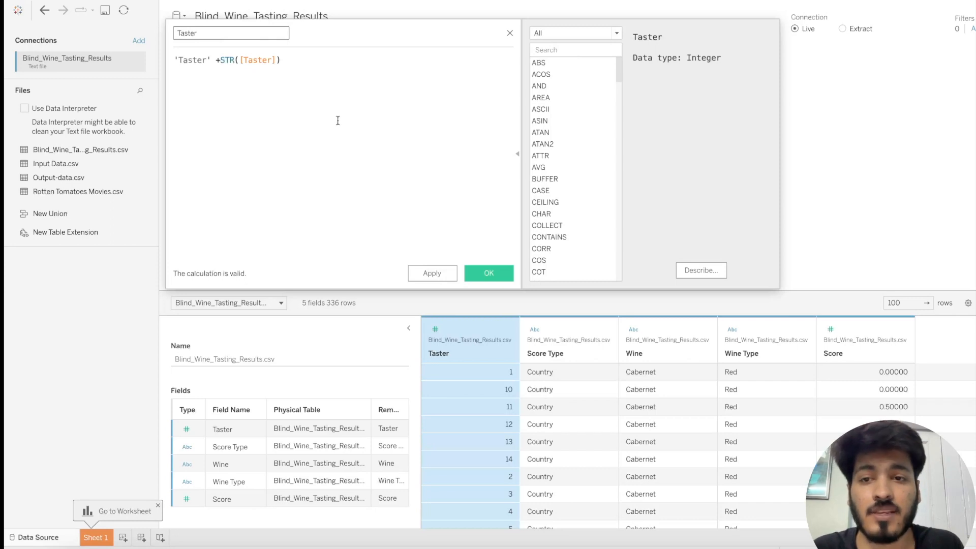
pyautogui.click(432, 273)
pyautogui.click(488, 273)
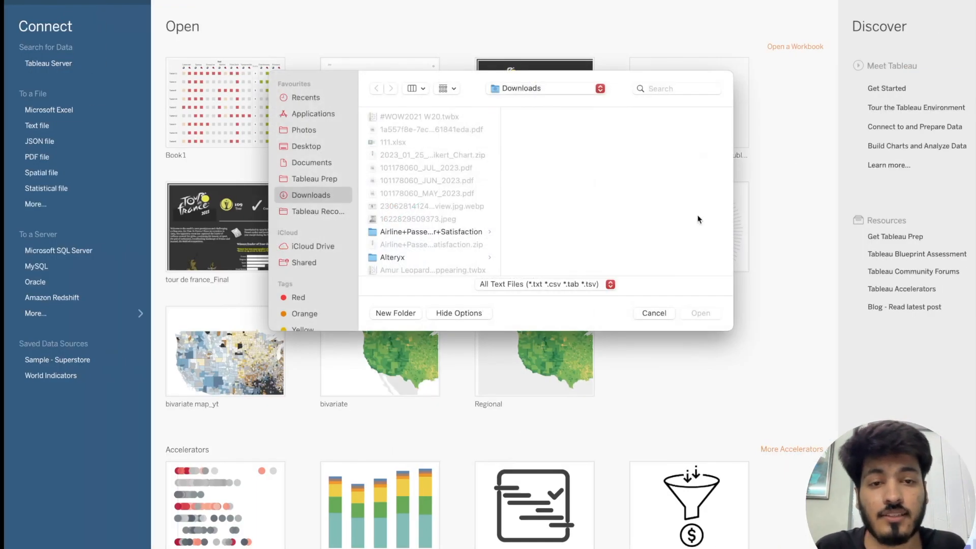
# Edit the calculated Taster field to insert a space before the number, using 'Taster' +' ' +STR([Taster]), and save it.
pyautogui.click(656, 314)
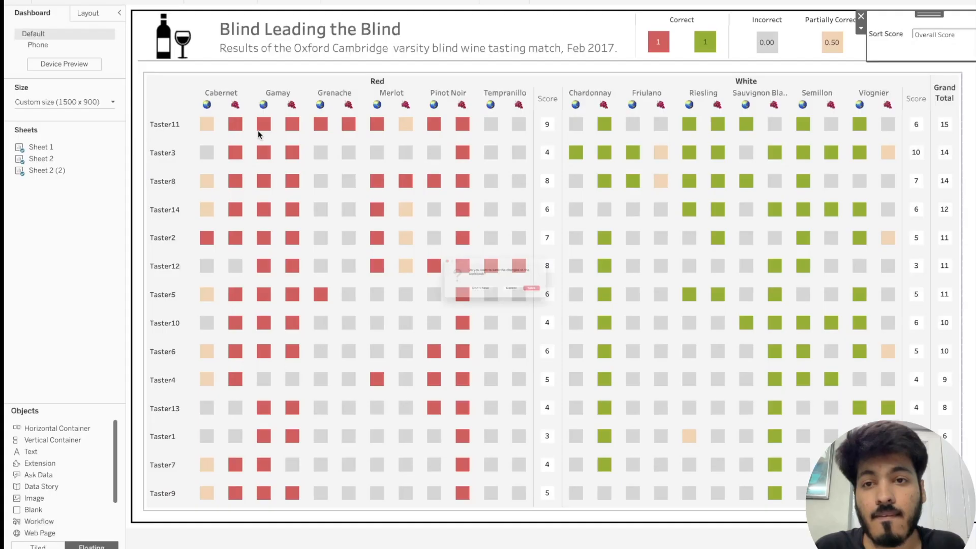
pyautogui.click(534, 303)
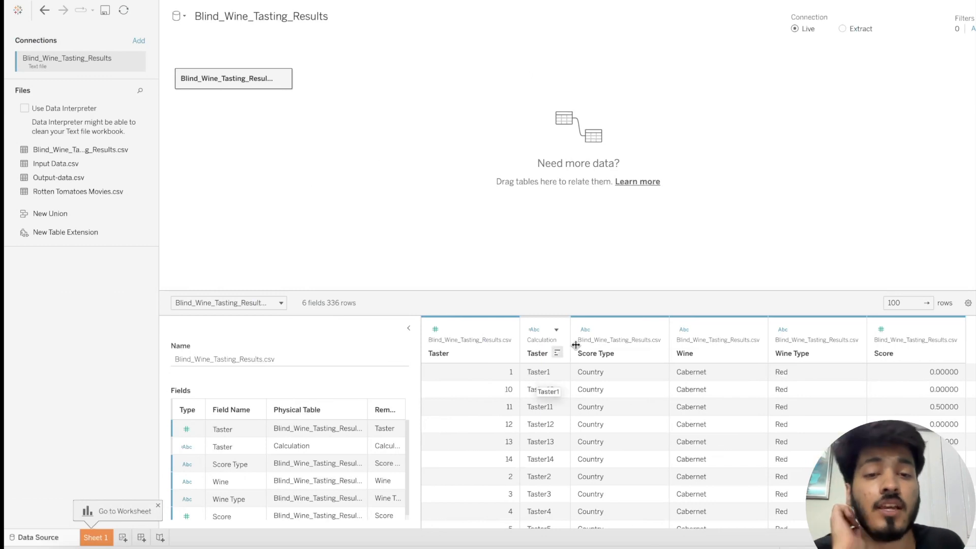
pyautogui.click(556, 330)
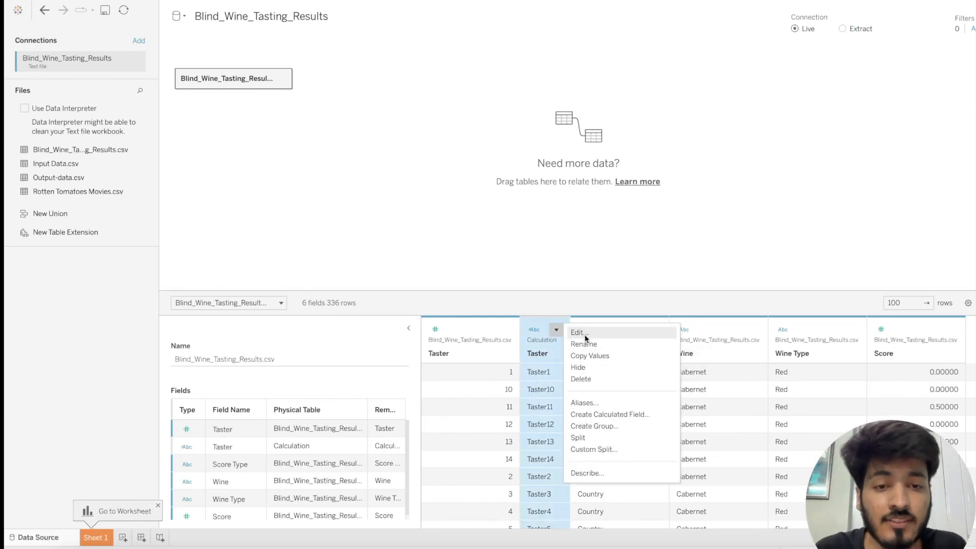
pyautogui.click(580, 333)
pyautogui.click(220, 58)
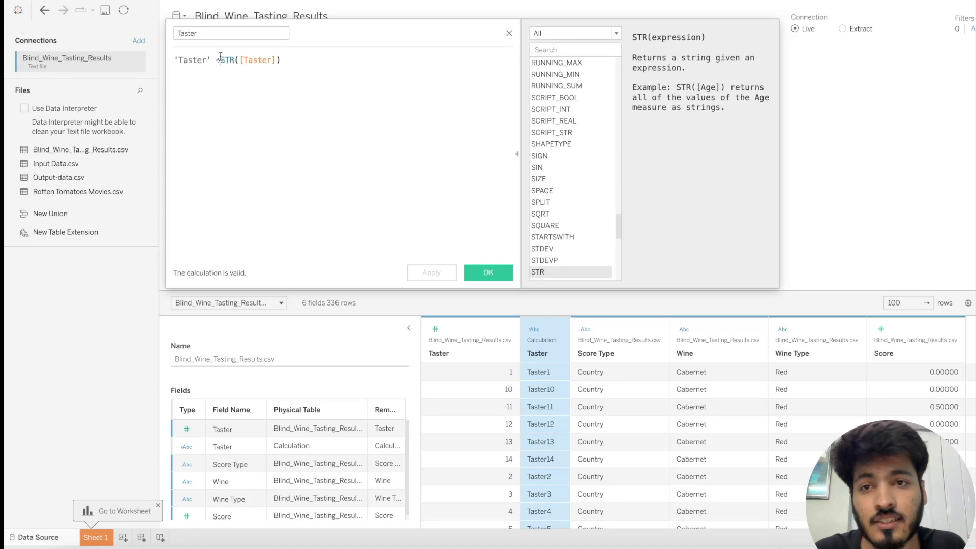
pyautogui.write("' ' +")
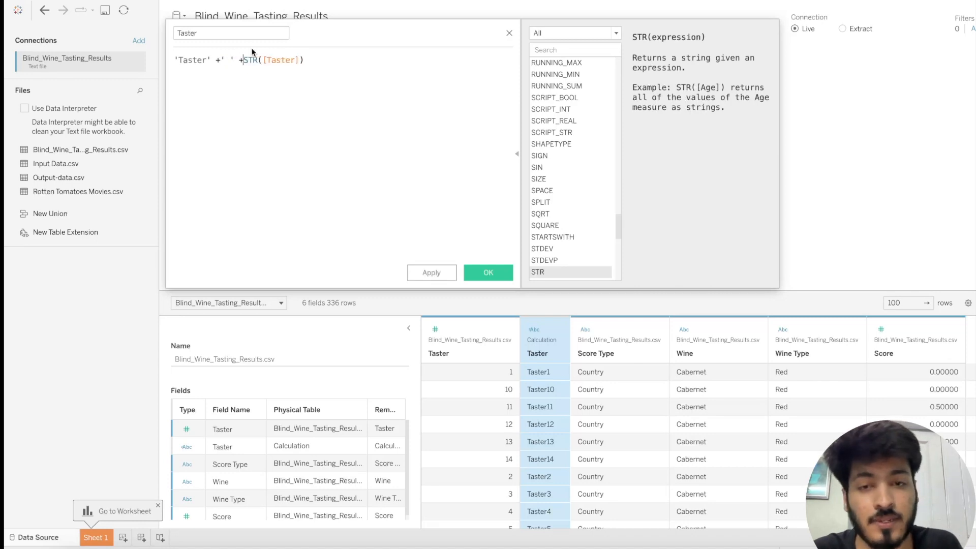
pyautogui.click(425, 270)
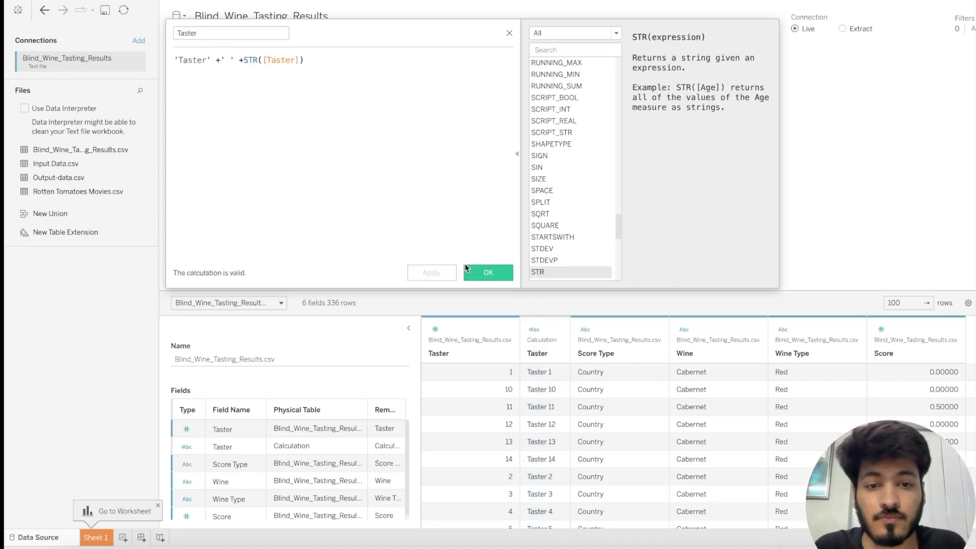
pyautogui.click(488, 274)
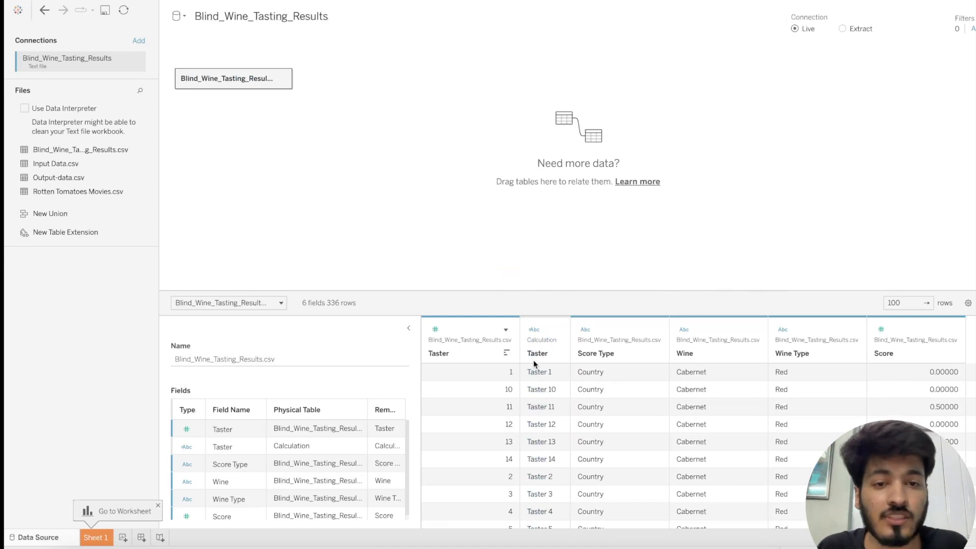
# Create a calculated field on Score Type that tests if [Score Type]='Grape', with empty strings for the then and else results.
pyautogui.click(654, 330)
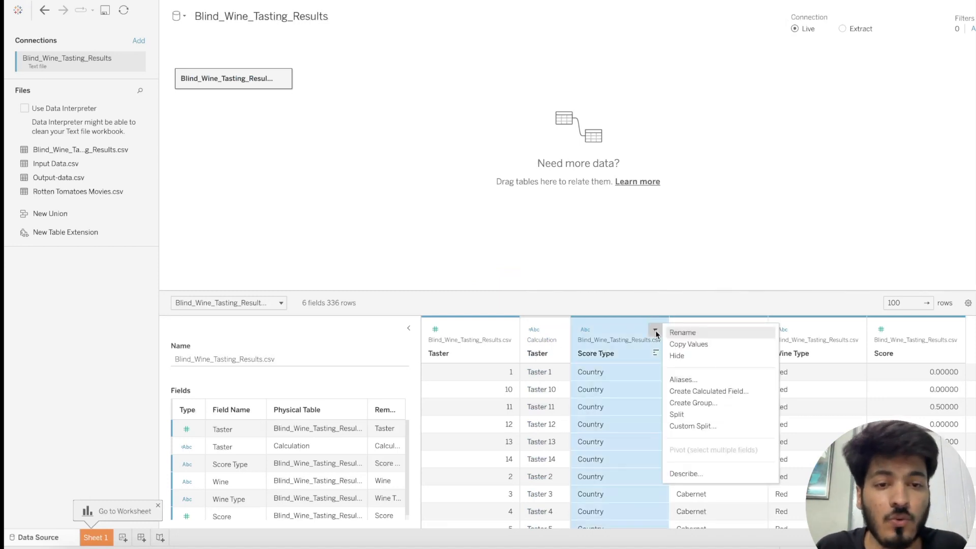
pyautogui.click(705, 392)
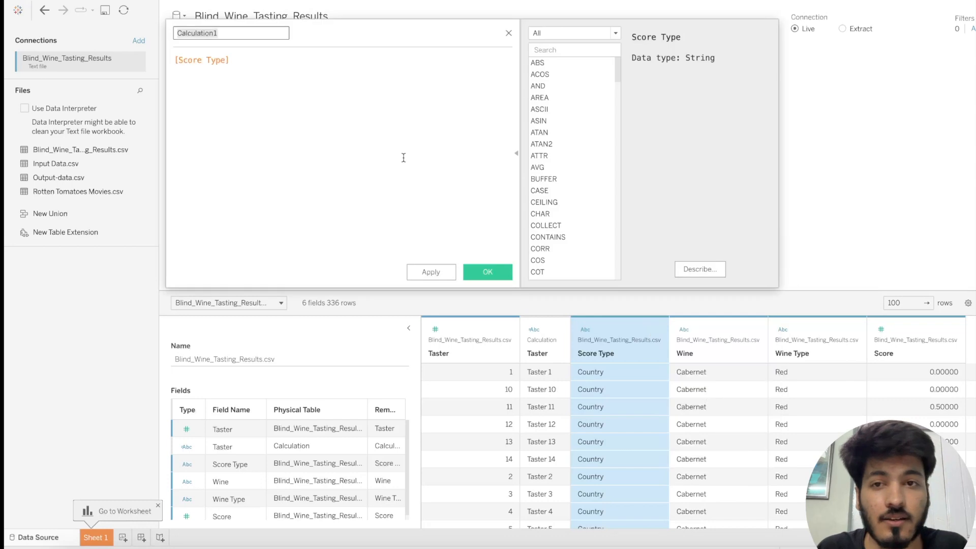
pyautogui.click(175, 60)
pyautogui.write('if')
pyautogui.click(256, 60)
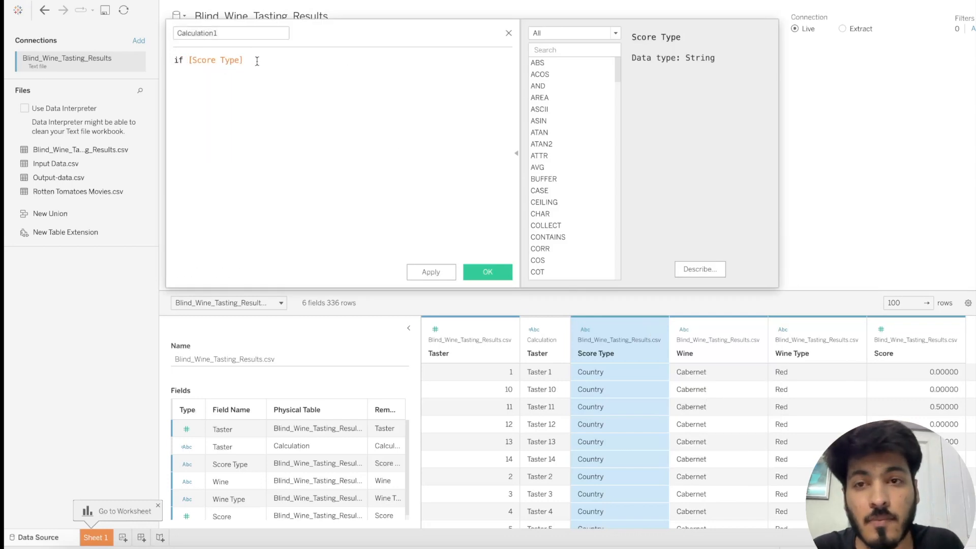
pyautogui.write("='G")
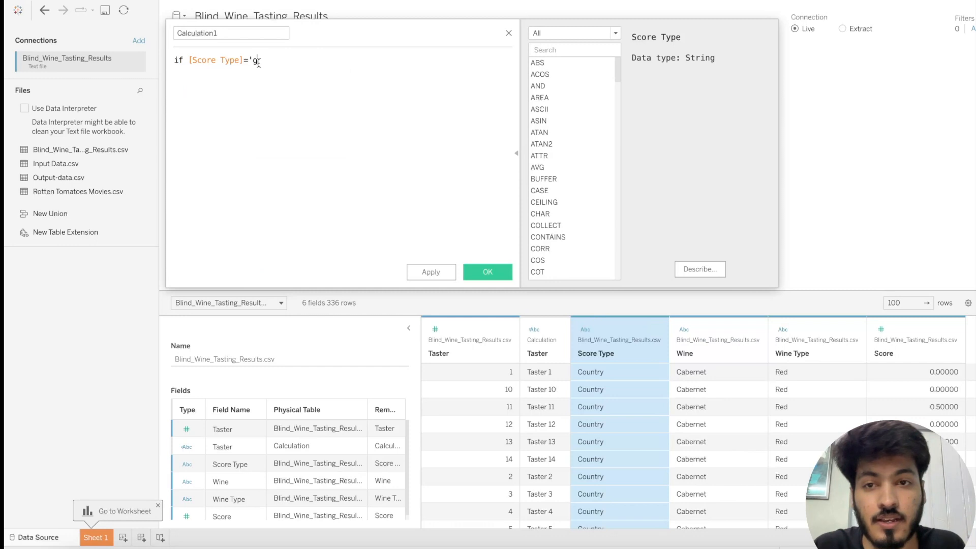
pyautogui.write("rape'")
pyautogui.press('Return')
pyautogui.write("then ''")
pyautogui.press('Return')
pyautogui.write("else''")
pyautogui.press('Return')
pyautogui.write('end')
# Replace the draft formula with the Icon_scoretype formula from the finished workbook, returning '🍇' for Grape and '🌍' otherwise.
pyautogui.click(422, 170)
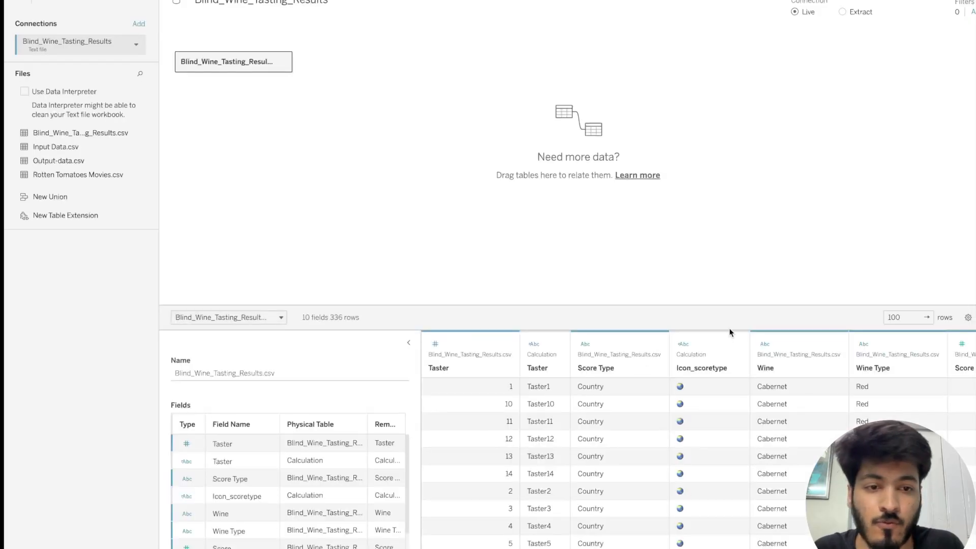
pyautogui.click(735, 346)
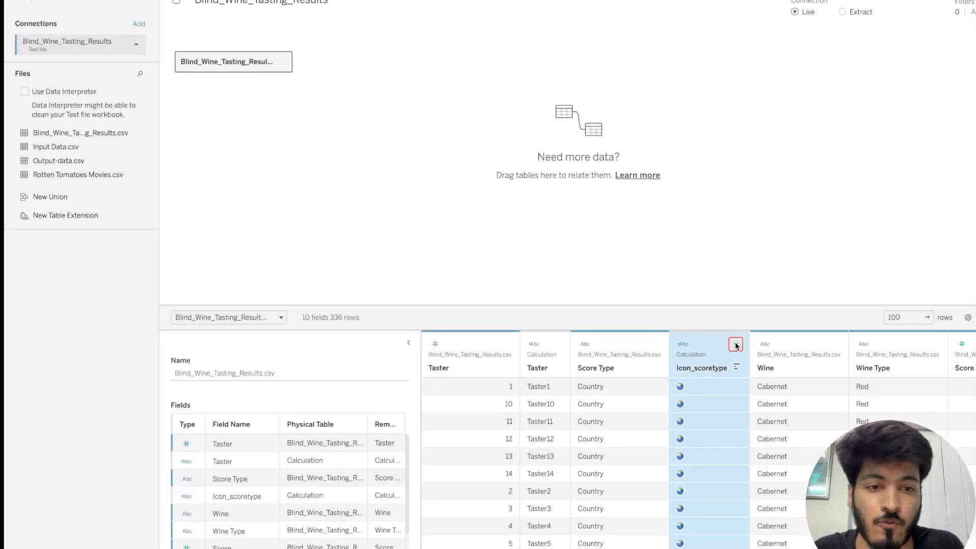
pyautogui.click(735, 345)
pyautogui.click(760, 348)
pyautogui.moveTo(212, 95); pyautogui.dragTo(164, 47)
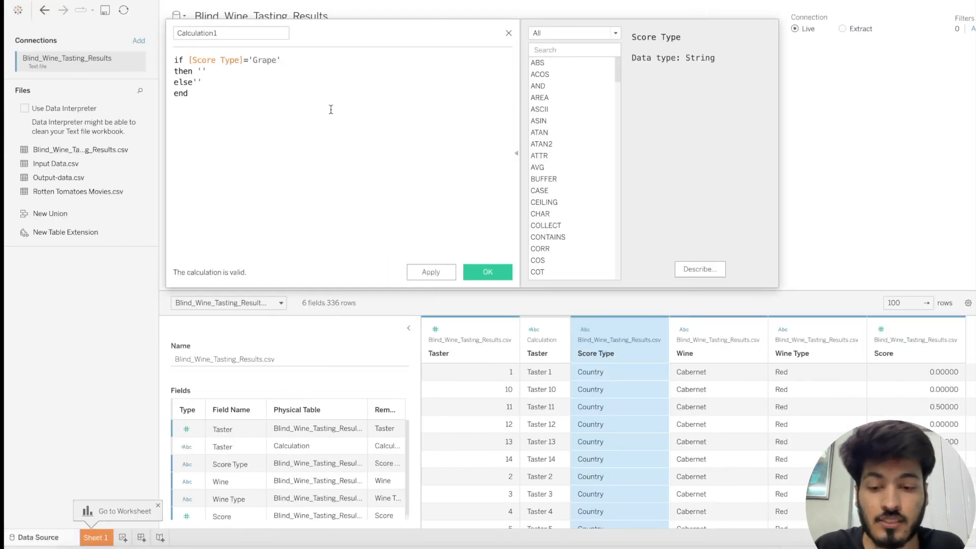
pyautogui.hotkey('ctrl', 'a')
pyautogui.write("if [Score Type]='Grape' then '🍇' else '🌍' end")
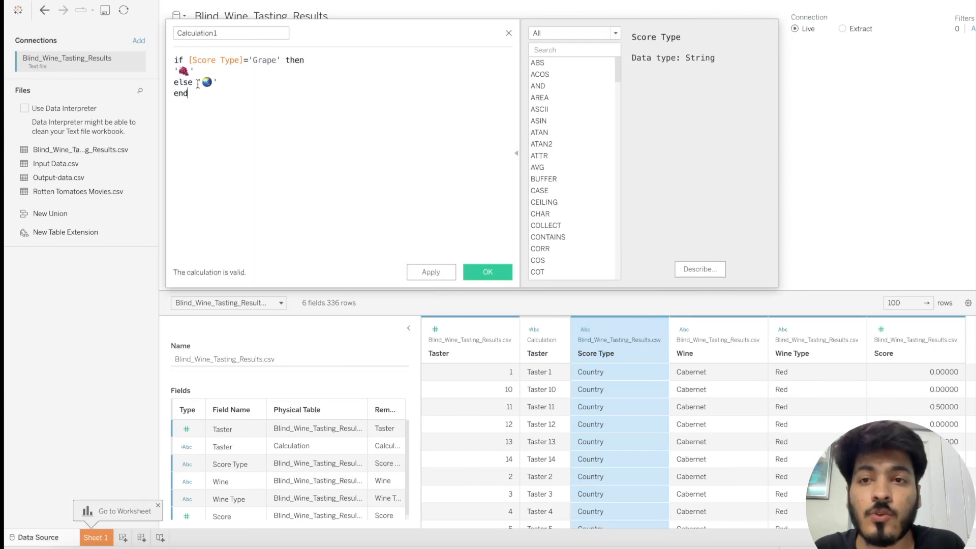
# Name the emoji calculation Icon_Score_Type and save it.
pyautogui.doubleClick(231, 33)
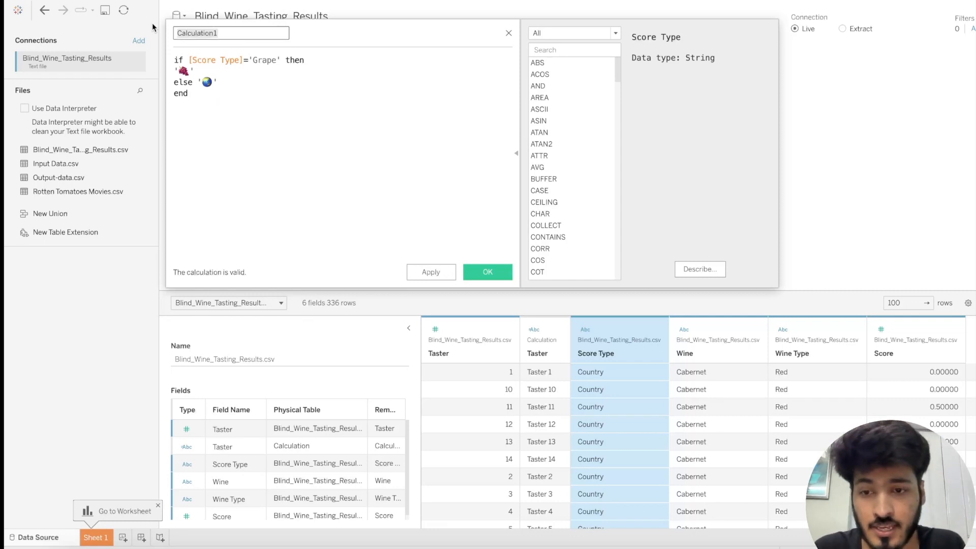
pyautogui.write('Icon')
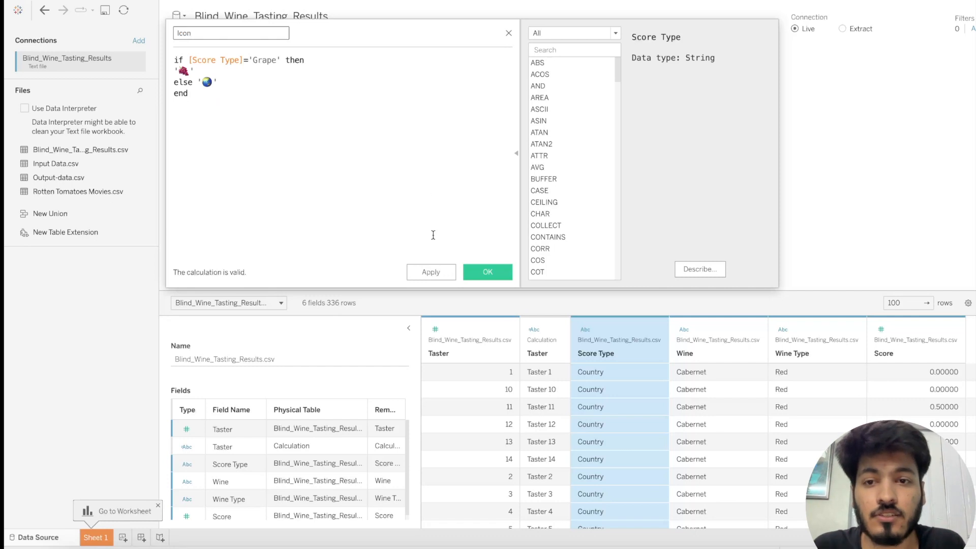
pyautogui.click(436, 272)
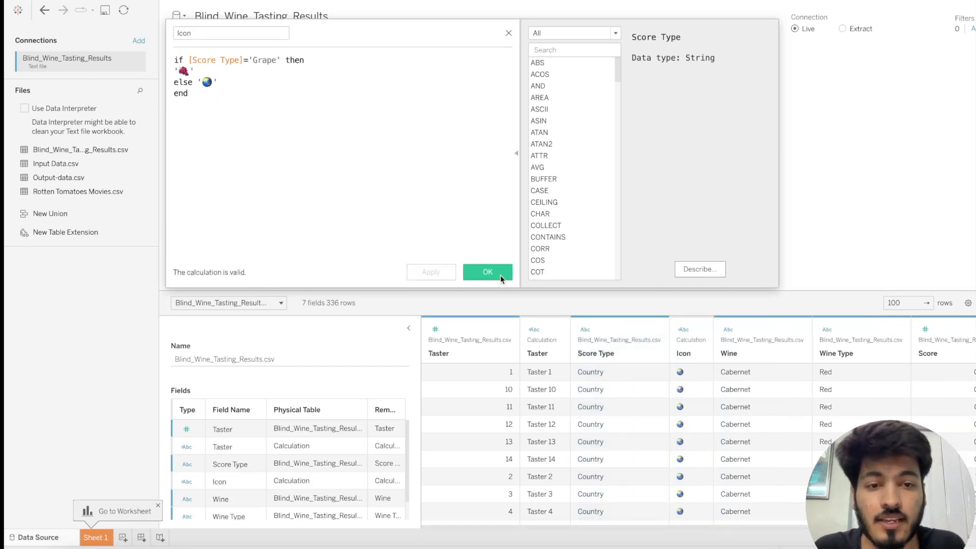
pyautogui.click(226, 32)
pyautogui.write('_Score_Type')
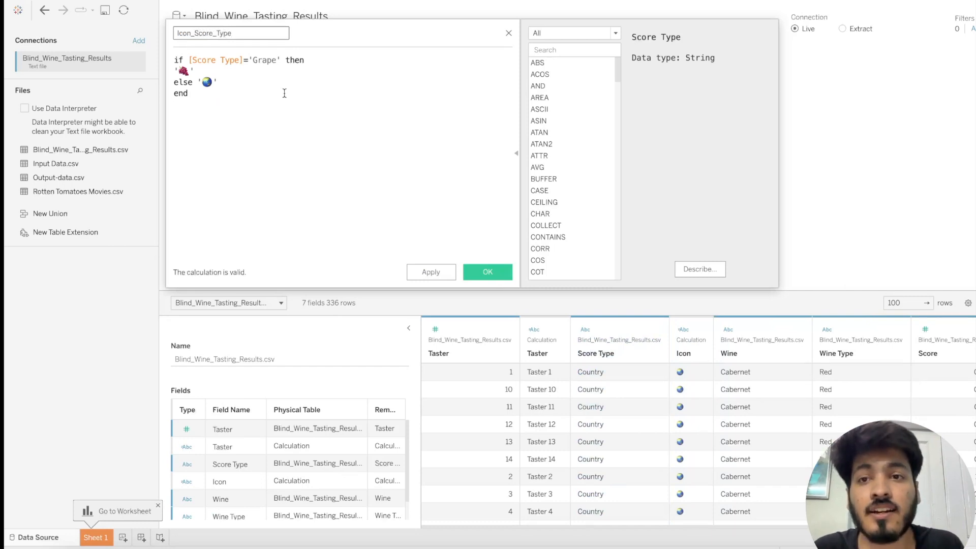
pyautogui.click(433, 272)
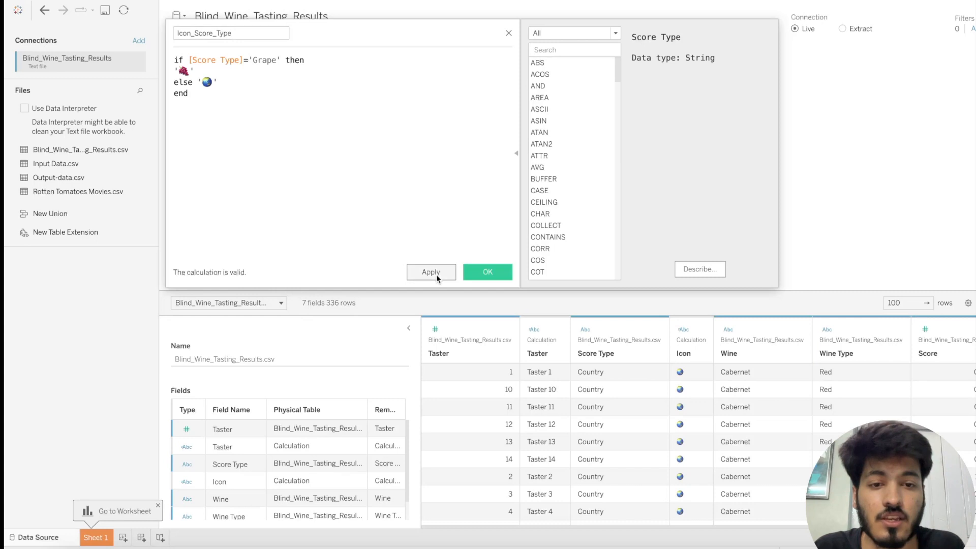
pyautogui.click(493, 267)
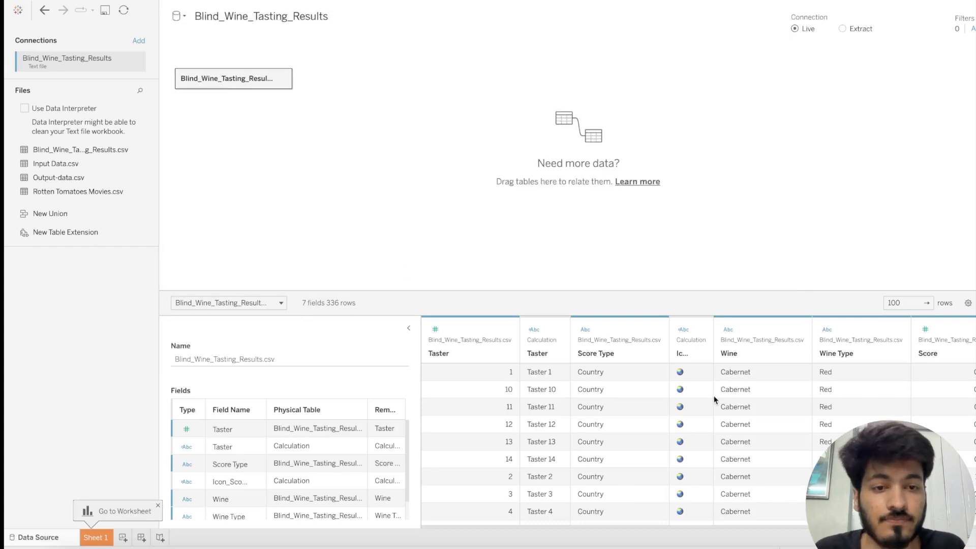
pyautogui.hscroll(1, 714, 399)
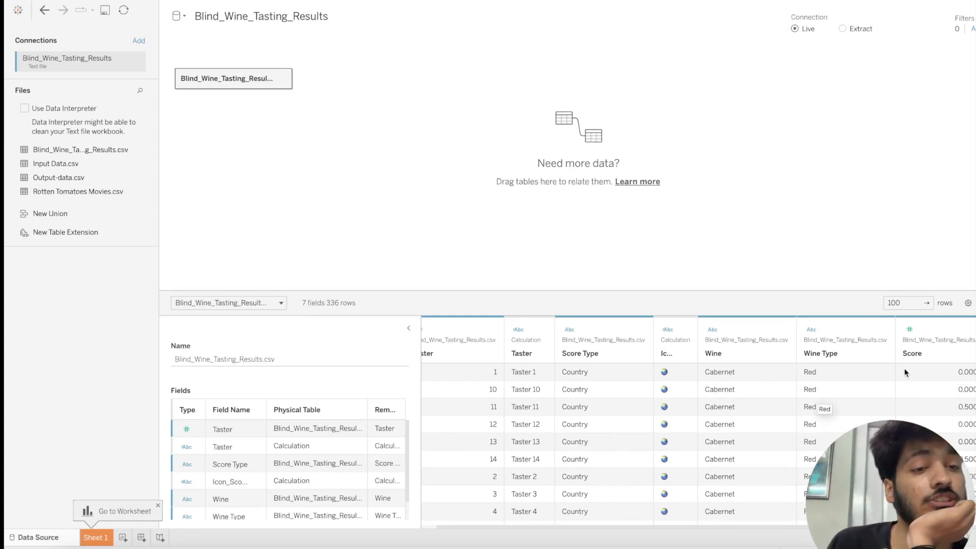
pyautogui.hscroll(-1, 771, 416)
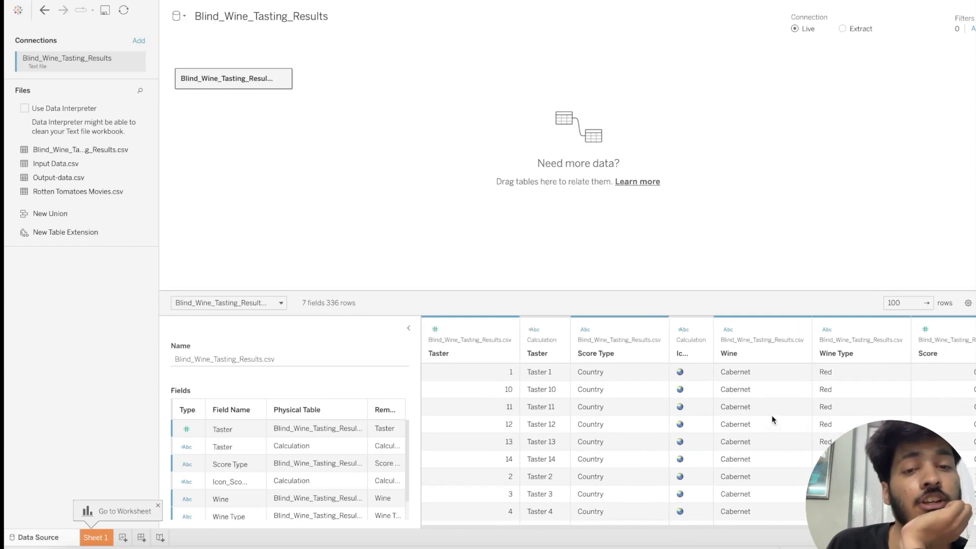
pyautogui.hscroll(1, 771, 416)
# Build a table on Sheet 1 with the calculated Taster field on rows and Wine Type followed by Wine on columns.
pyautogui.click(96, 540)
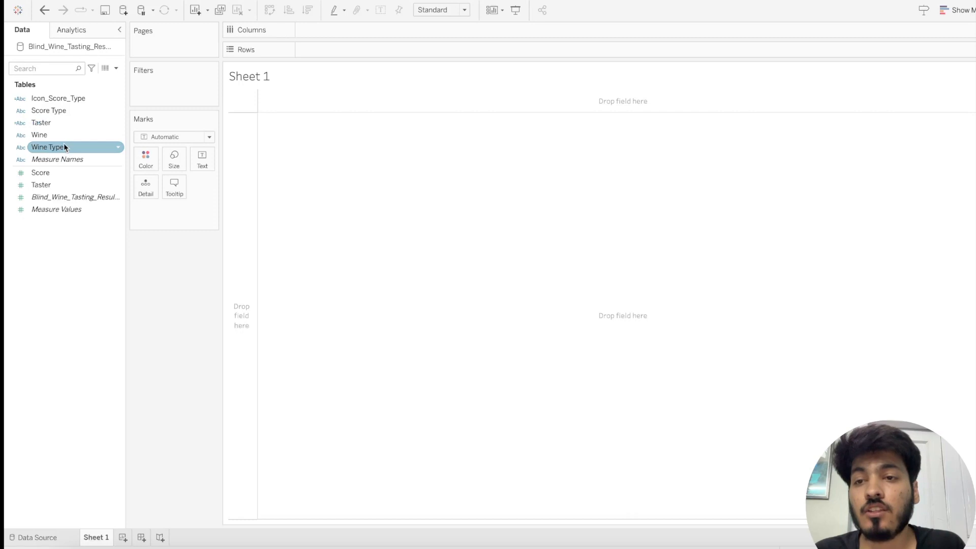
pyautogui.moveTo(63, 122); pyautogui.dragTo(340, 51)
pyautogui.click(112, 101)
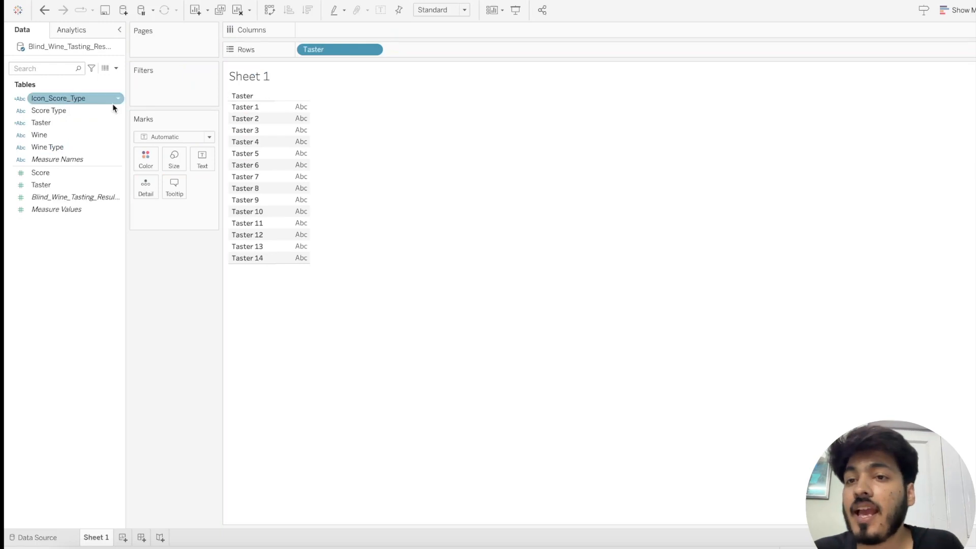
pyautogui.moveTo(68, 136); pyautogui.dragTo(330, 32)
pyautogui.moveTo(47, 147); pyautogui.dragTo(300, 32)
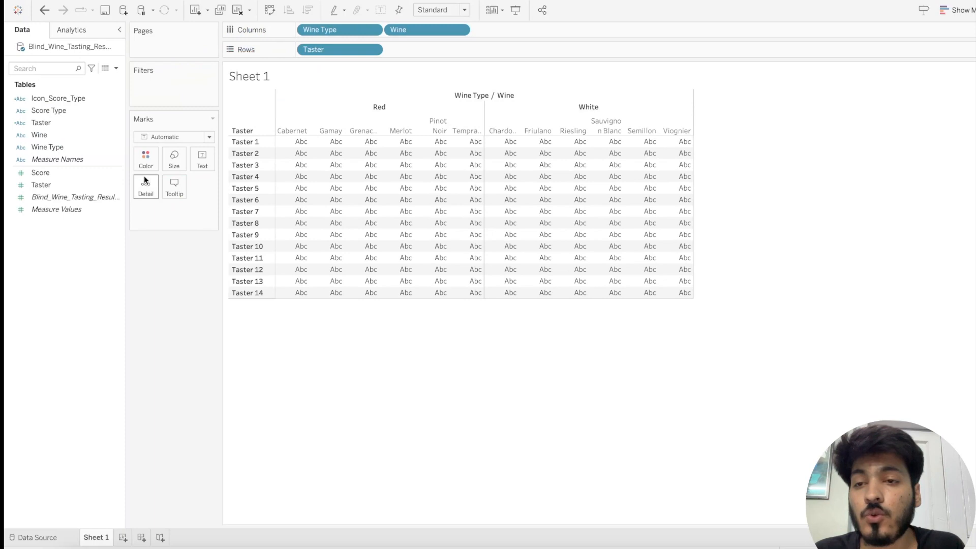
# Display the taster-by-wine table as square marks and fit the sheet to Entire View.
pyautogui.click(70, 175)
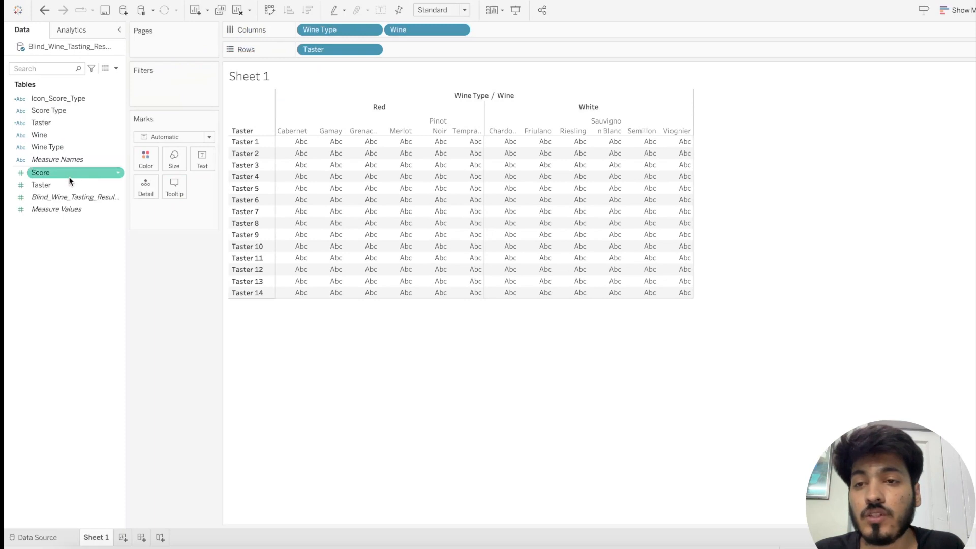
pyautogui.click(201, 135)
pyautogui.click(162, 202)
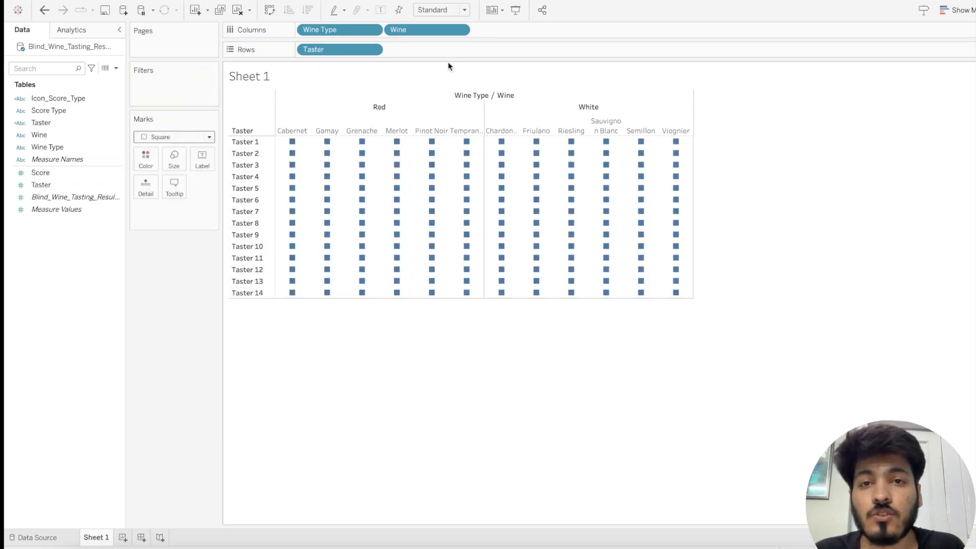
pyautogui.click(463, 11)
pyautogui.click(439, 49)
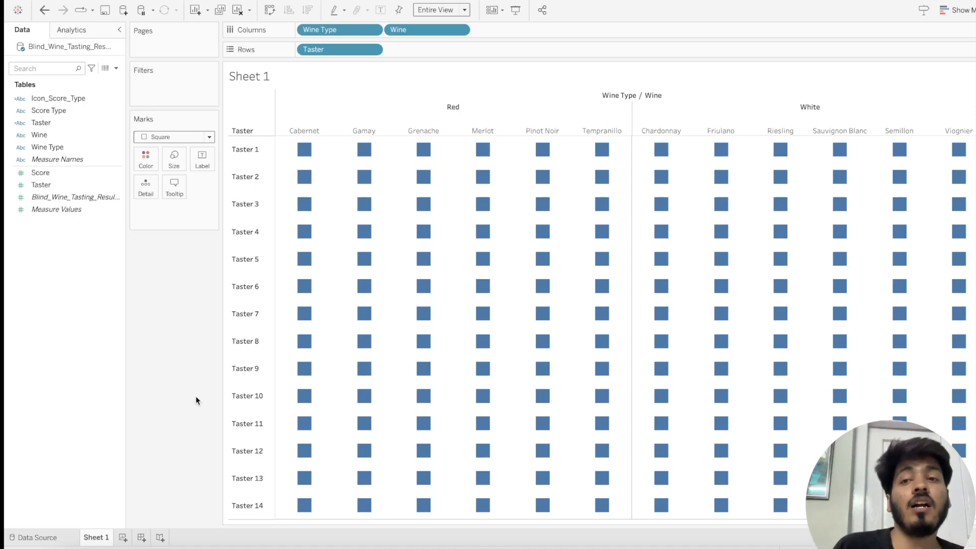
# Create a calculated field named Color and clear its formula area.
pyautogui.click(116, 68)
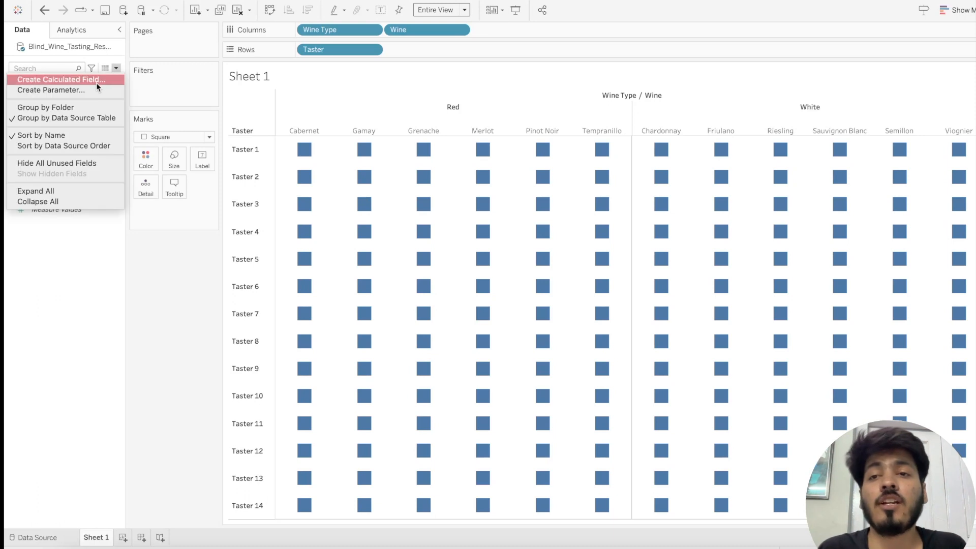
pyautogui.click(96, 81)
pyautogui.write('Color')
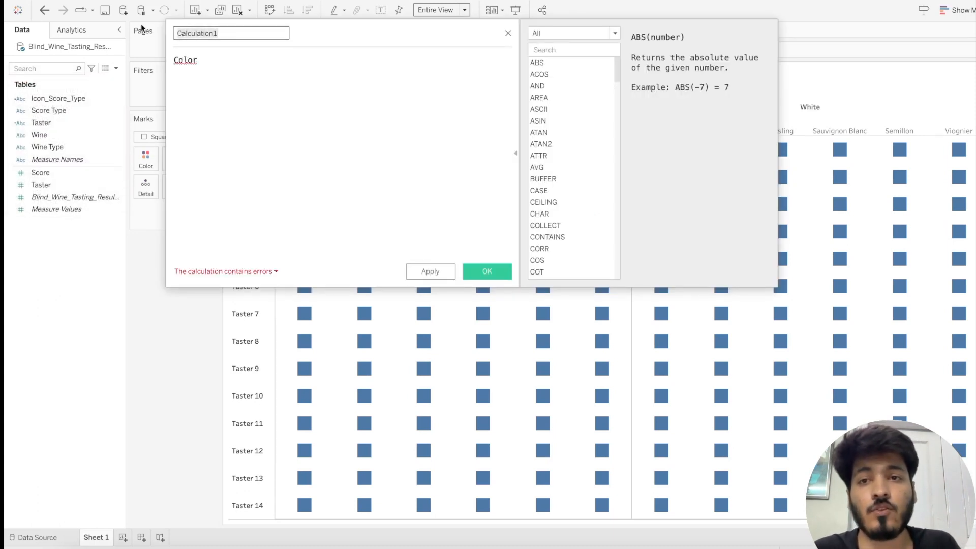
pyautogui.write('Color')
pyautogui.press('Tab')
pyautogui.hotkey('ctrl', 'a')
# Begin the Color formula with IF [Score]=1 then 'Correct'.
pyautogui.write('IF [Sco')
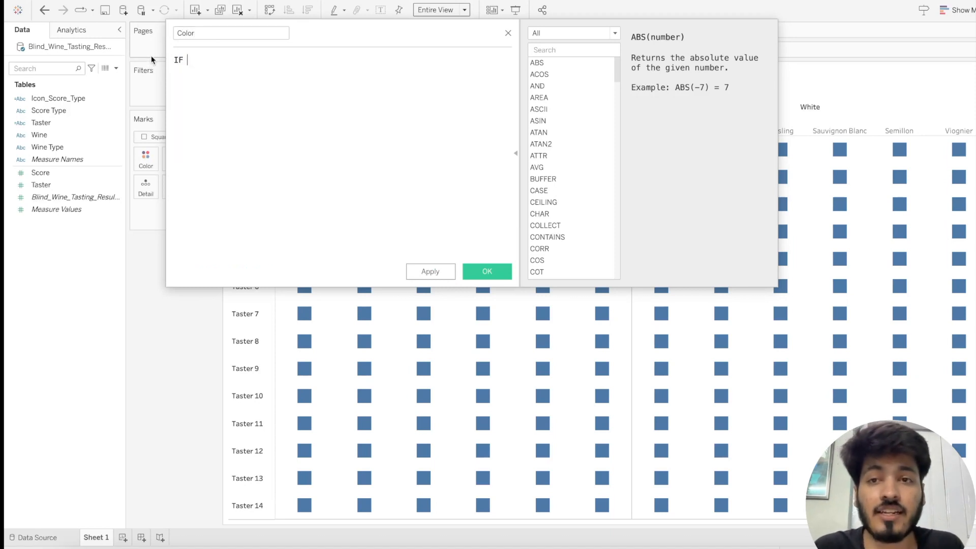
pyautogui.press('Return')
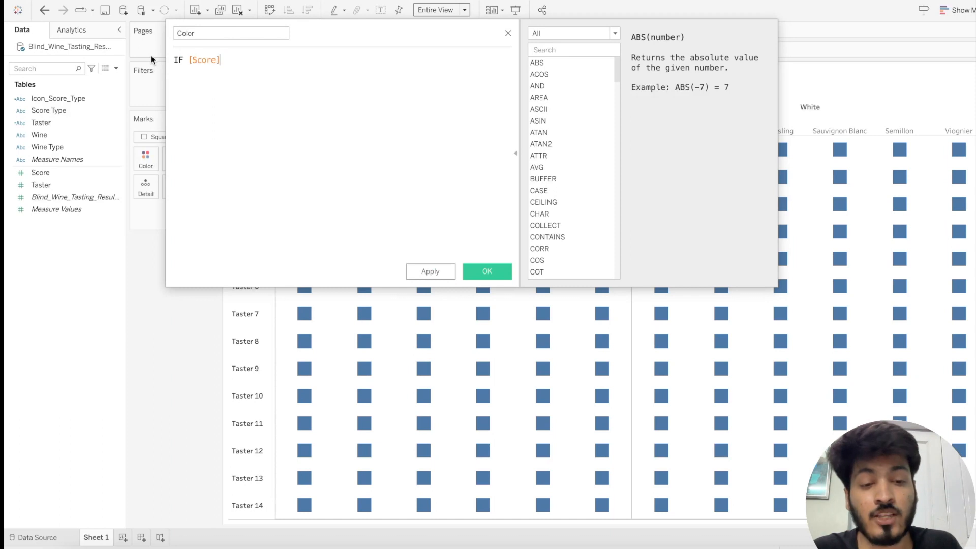
pyautogui.write('=1 then')
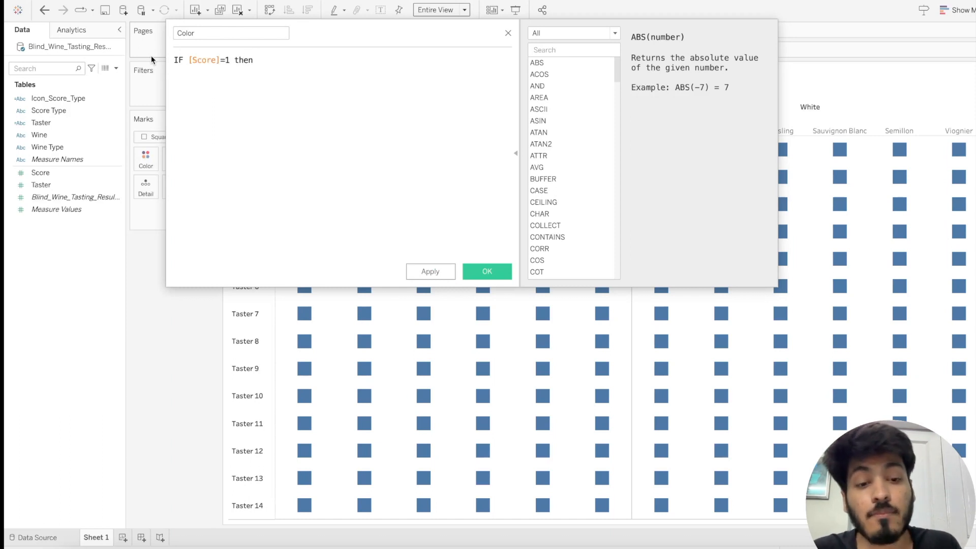
pyautogui.write(" 'Correct")
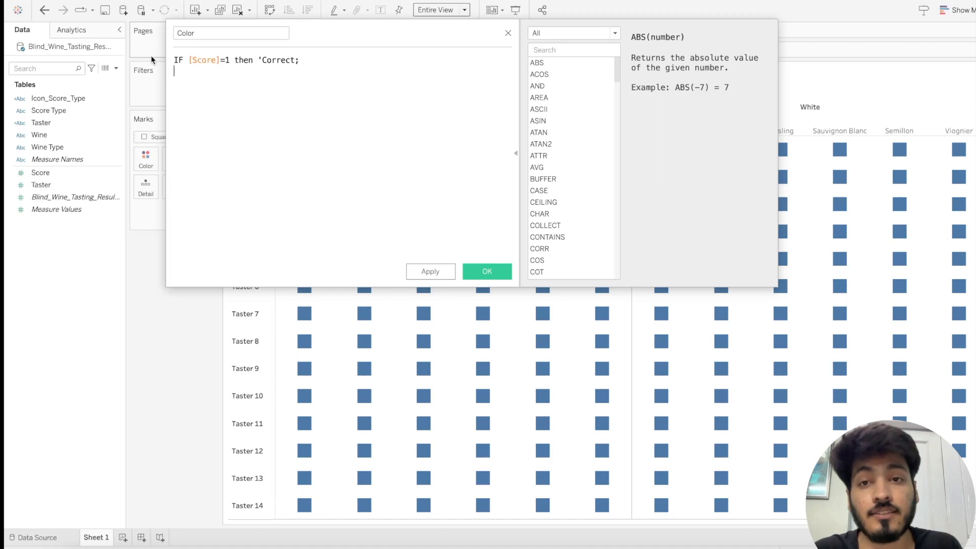
pyautogui.write("'")
pyautogui.press('Return')
# Add the branch ELSEIF [Score]=0 THEN 'Incorrect' to the Color formula.
pyautogui.write('ELSE')
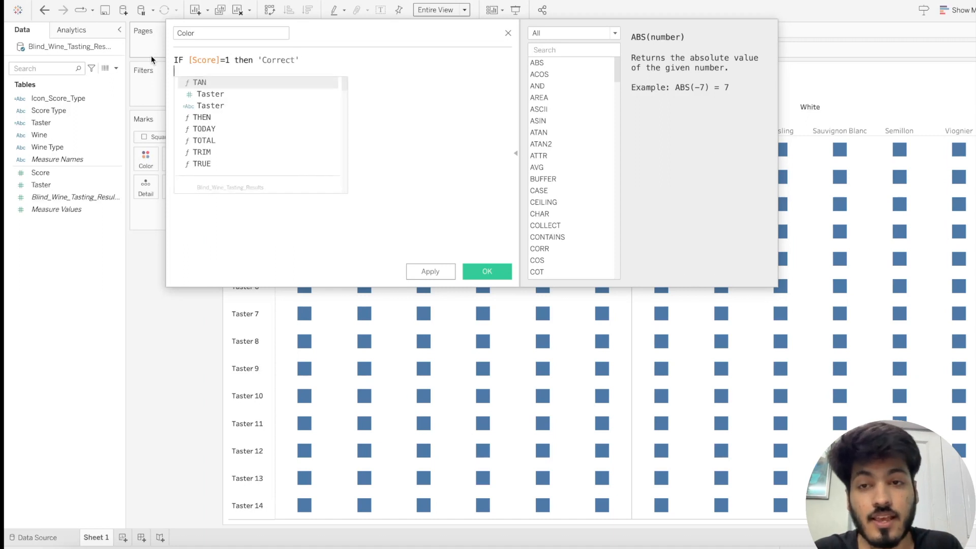
pyautogui.press('Down')
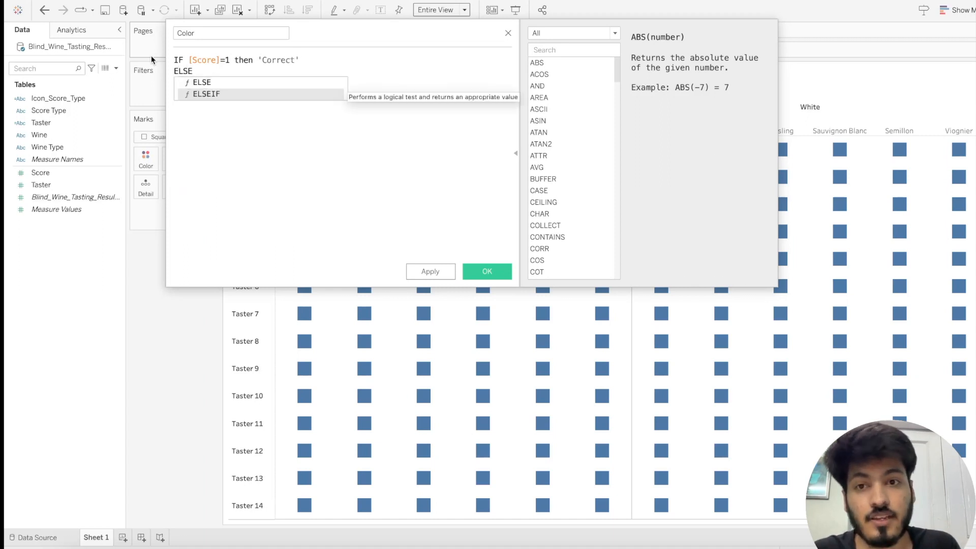
pyautogui.press('Return')
pyautogui.write('[Sco')
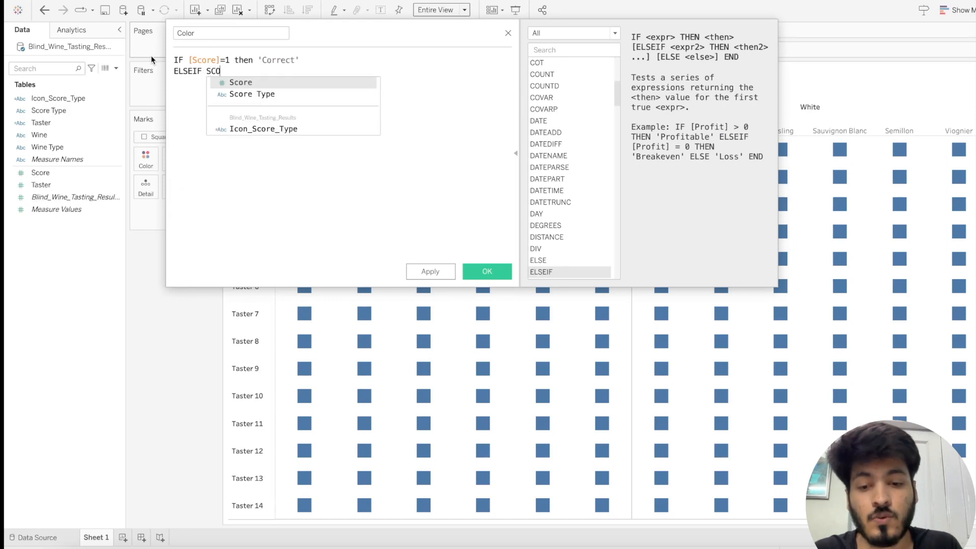
pyautogui.press('Return')
pyautogui.write('=0 TH')
pyautogui.press('Return')
pyautogui.write("'Incorrect' ")
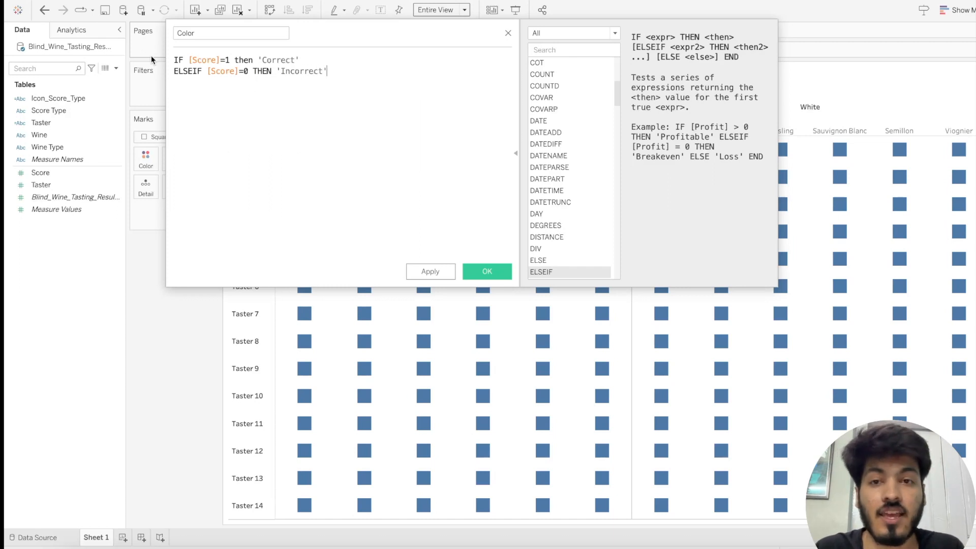
# Add an ELSE branch returning 'nEUTRAL' and close the Color formula with end.
pyautogui.write('ELSE ')
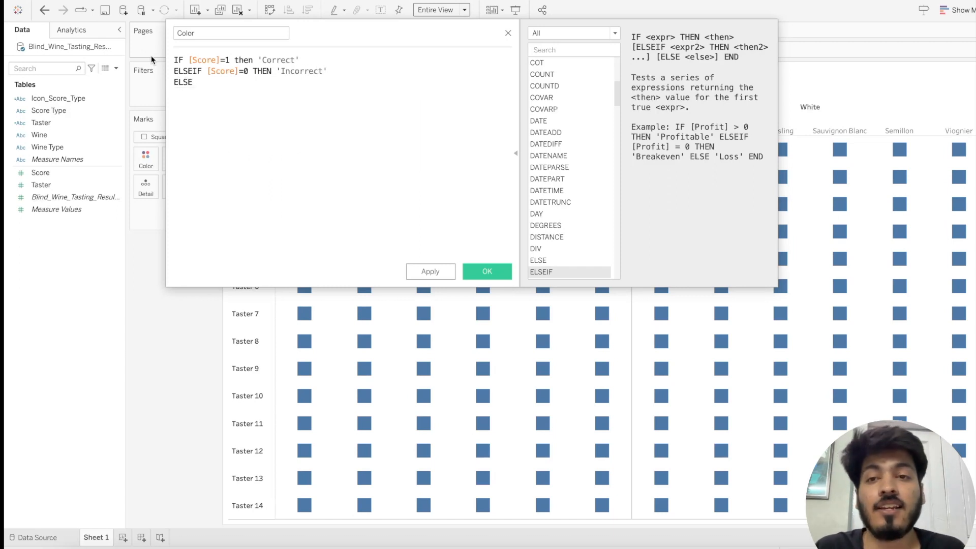
pyautogui.write("'nEUTRAL'")
pyautogui.press('Return')
pyautogui.write('end')
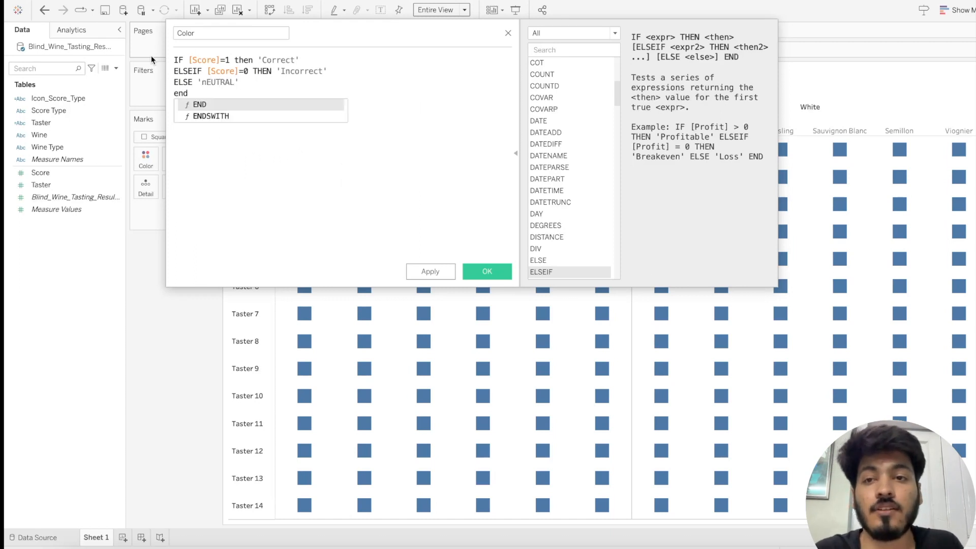
# Correct the ELSE result's capitalization to 'Neutral' and save the Color calculation.
pyautogui.click(207, 81)
pyautogui.press('BackSpace')
pyautogui.write('N')
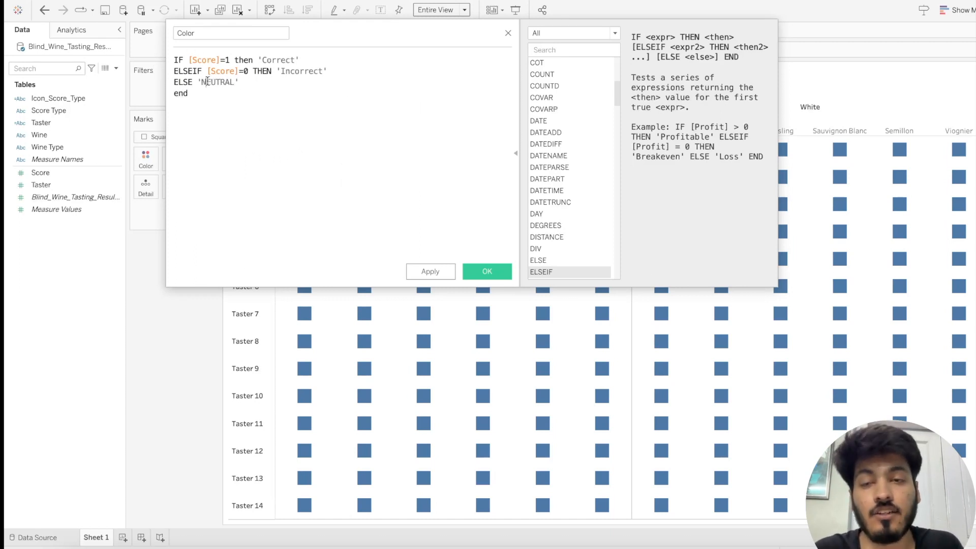
pyautogui.click(237, 82)
pyautogui.press('BackSpace')
pyautogui.press('BackSpace')
pyautogui.press('BackSpace')
pyautogui.press('BackSpace')
pyautogui.press('BackSpace')
pyautogui.press('BackSpace')
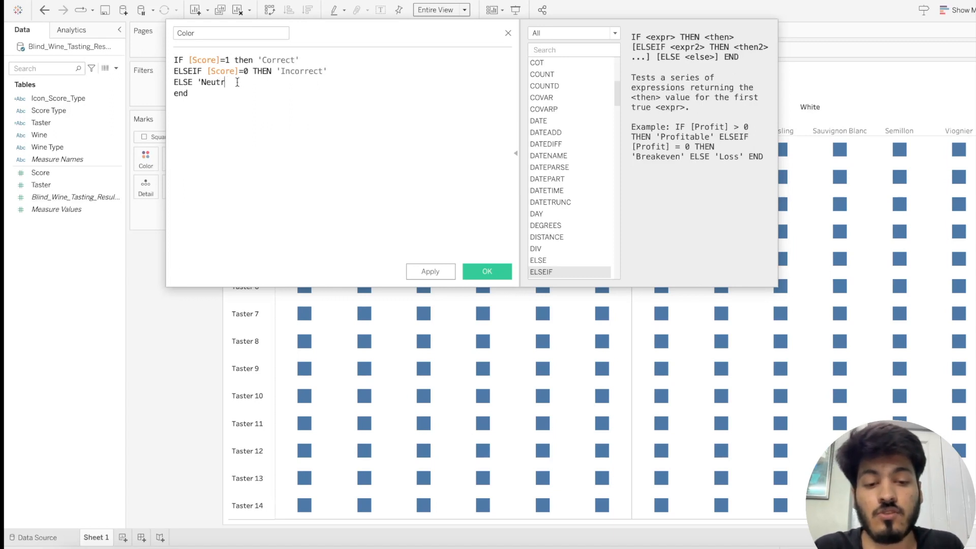
pyautogui.write("utral'")
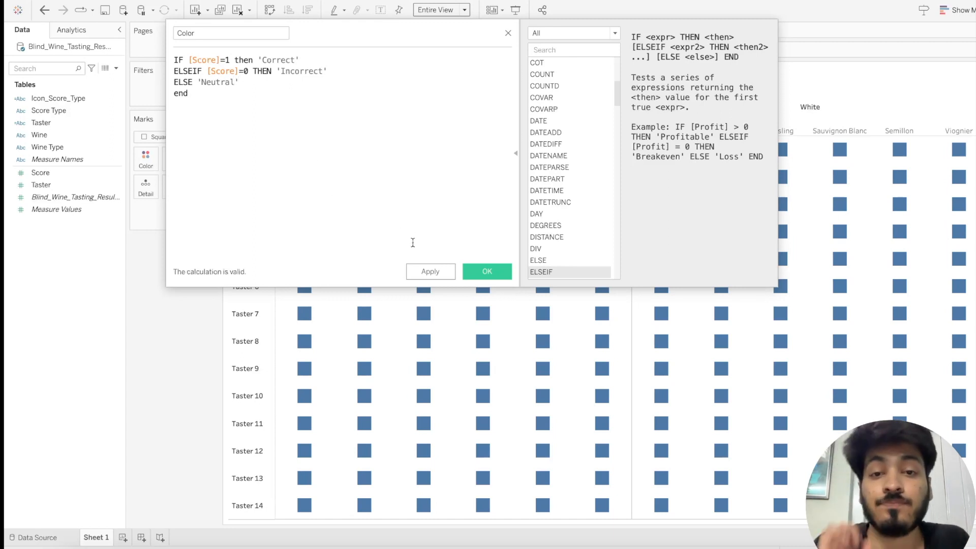
pyautogui.click(430, 271)
pyautogui.click(487, 272)
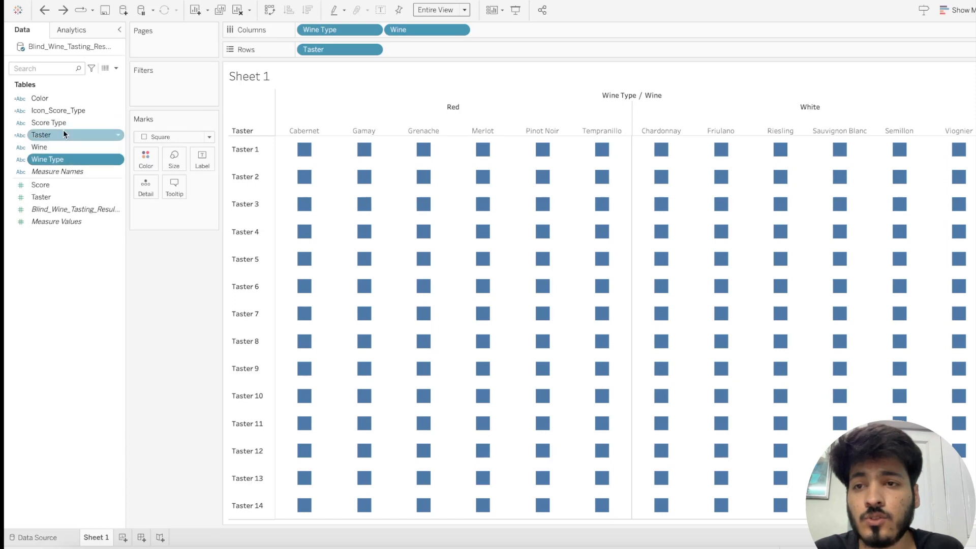
# Add Icon_Score_Type to columns after Wine and color the square marks by the Color field.
pyautogui.moveTo(58, 111); pyautogui.dragTo(511, 29)
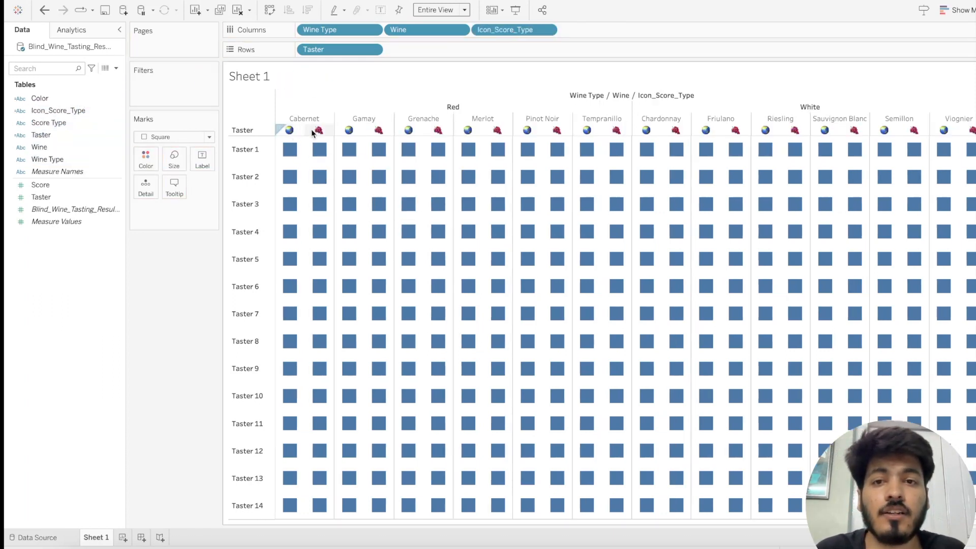
pyautogui.moveTo(40, 98); pyautogui.dragTo(145, 162)
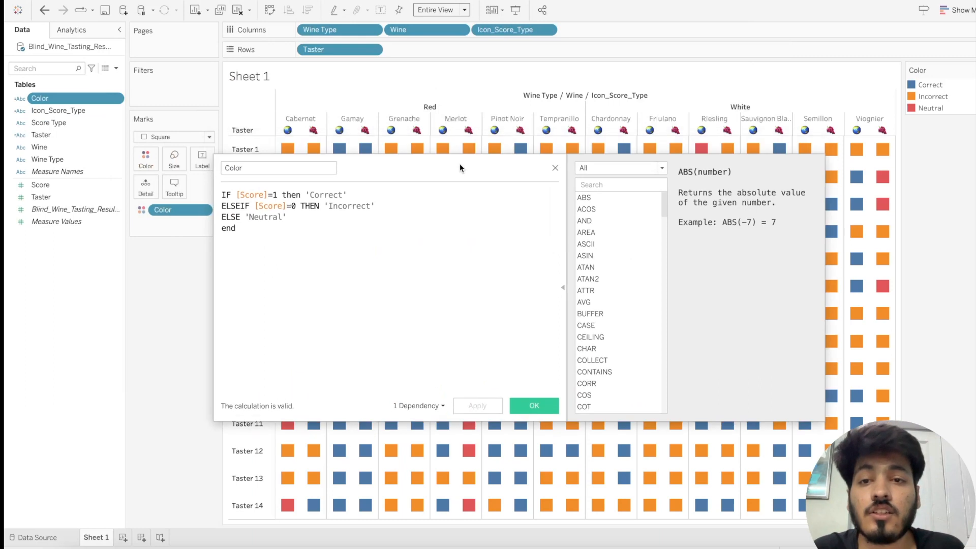
# Replace the 'Correct' result in the Color formula with [Wine Type], apply the change and close the editor.
pyautogui.moveTo(459, 168); pyautogui.dragTo(485, 247)
pyautogui.moveTo(377, 279); pyautogui.dragTo(334, 280)
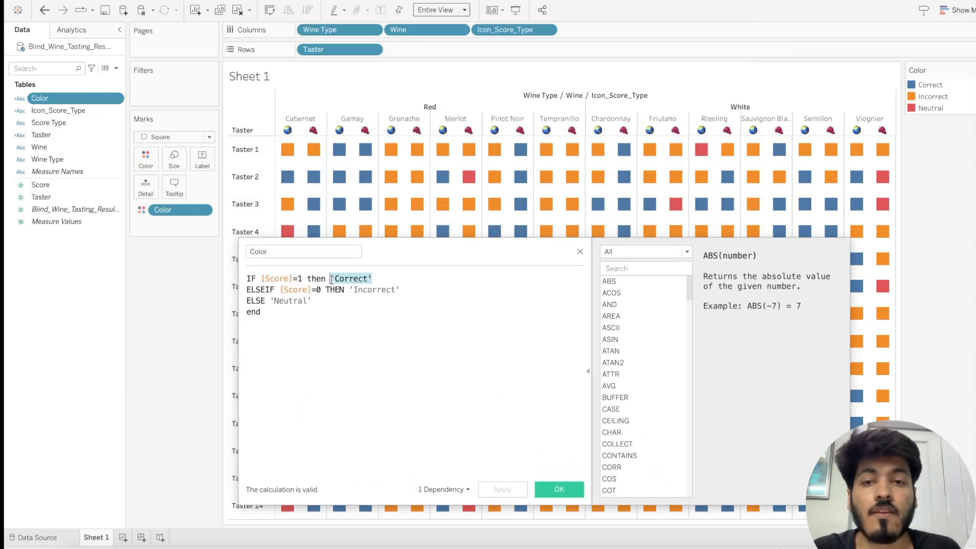
pyautogui.press('BackSpace')
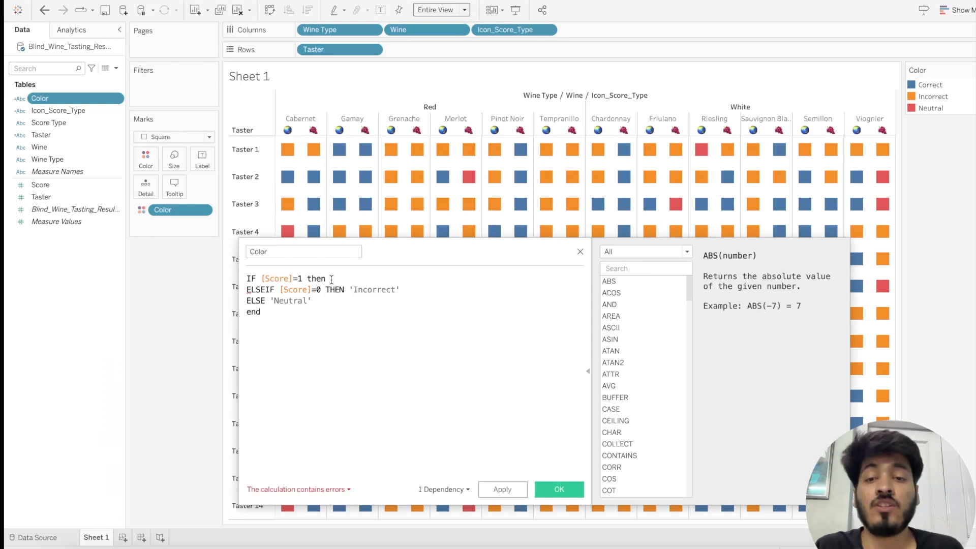
pyautogui.write('Wine')
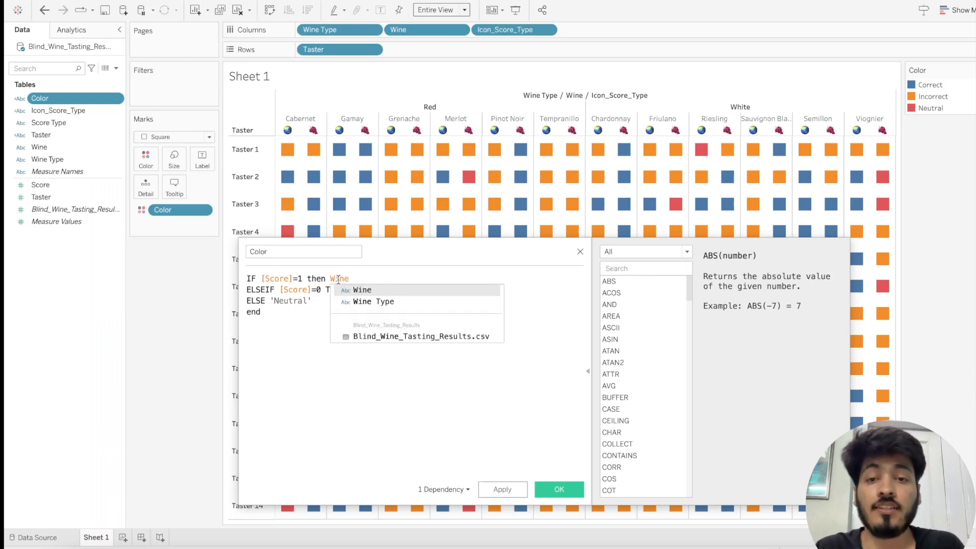
pyautogui.click(387, 300)
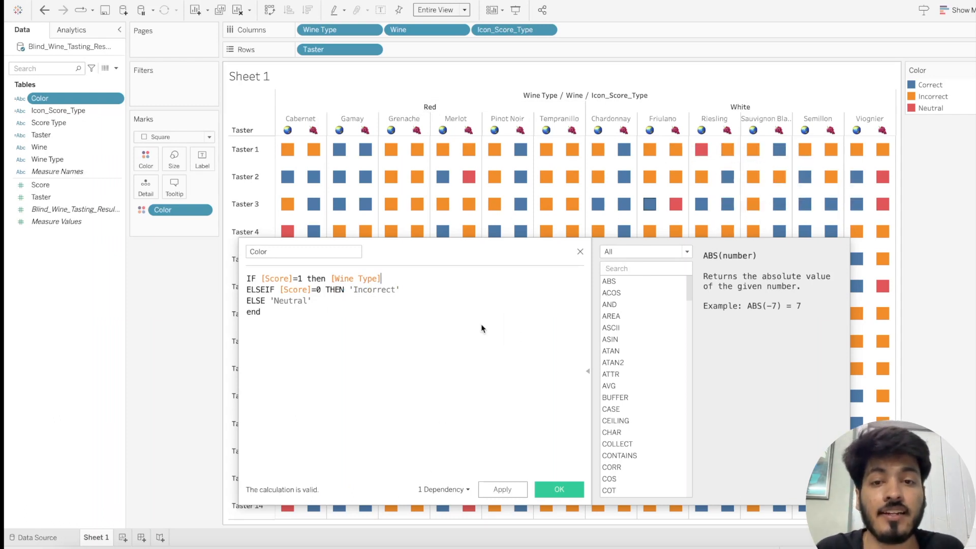
pyautogui.click(503, 489)
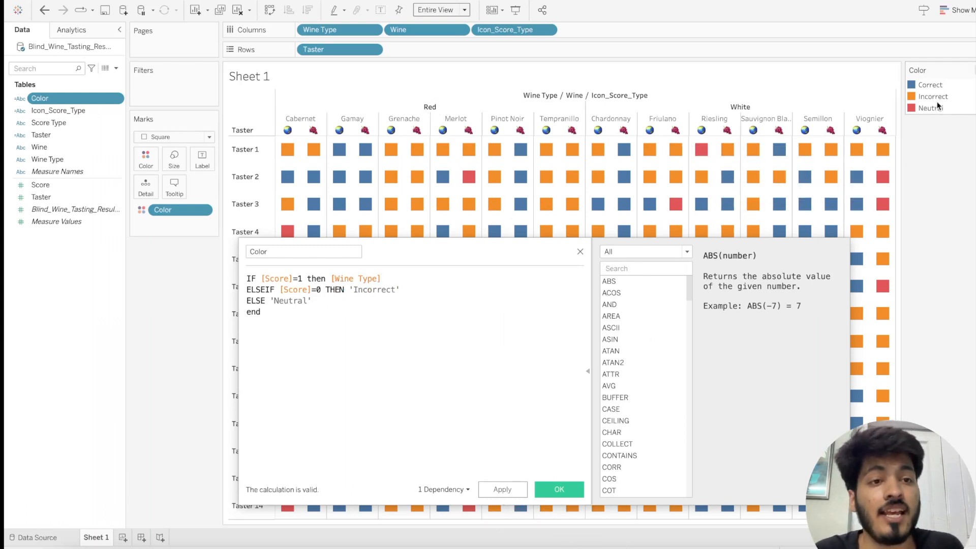
pyautogui.click(502, 489)
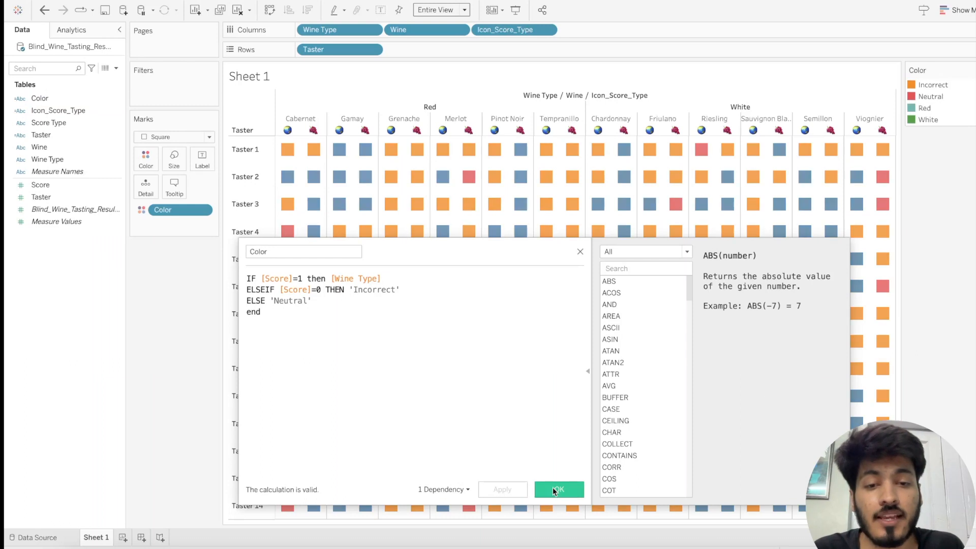
pyautogui.click(556, 490)
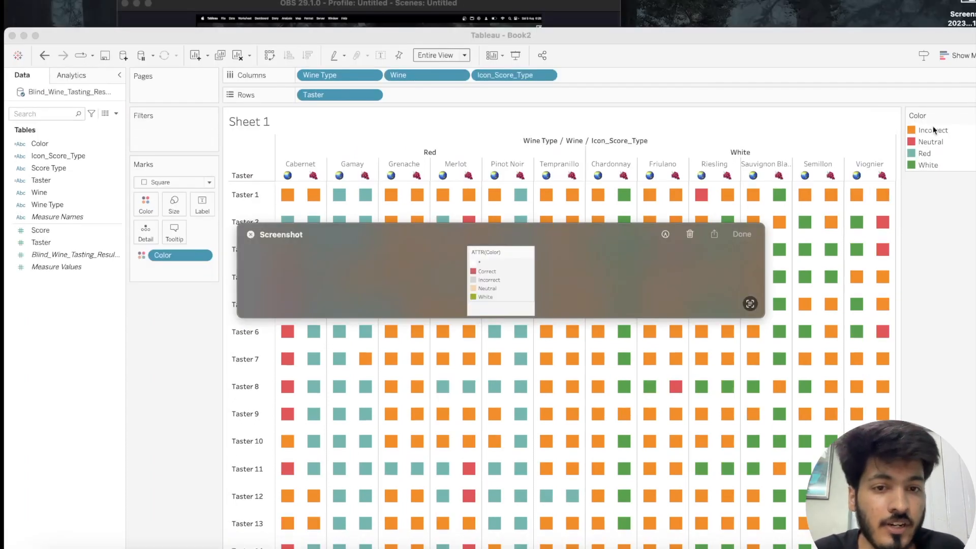
pyautogui.click(933, 125)
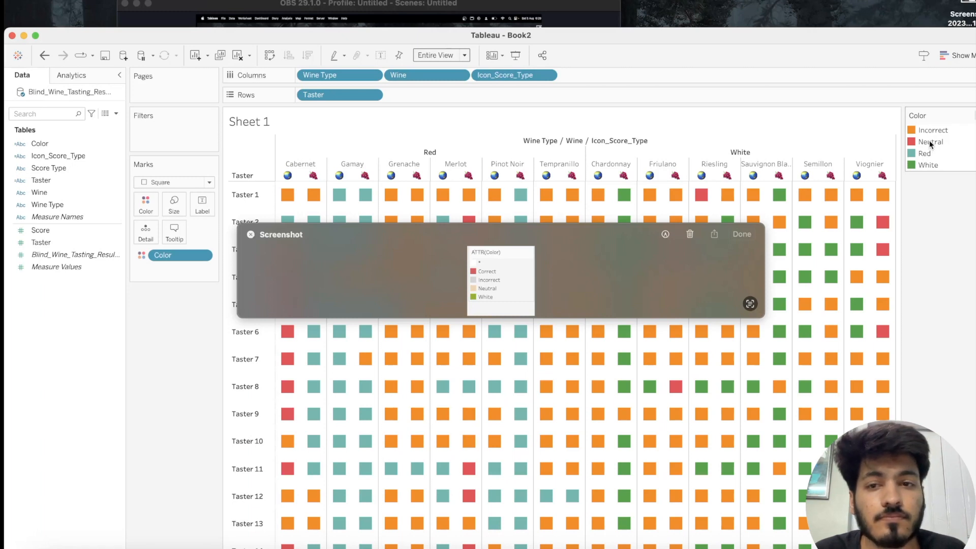
pyautogui.click(929, 140)
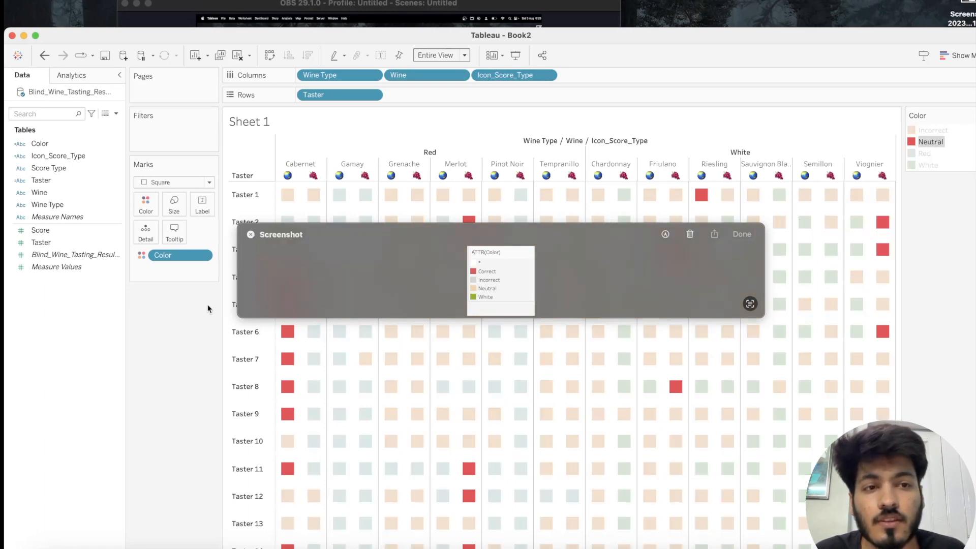
pyautogui.click(181, 368)
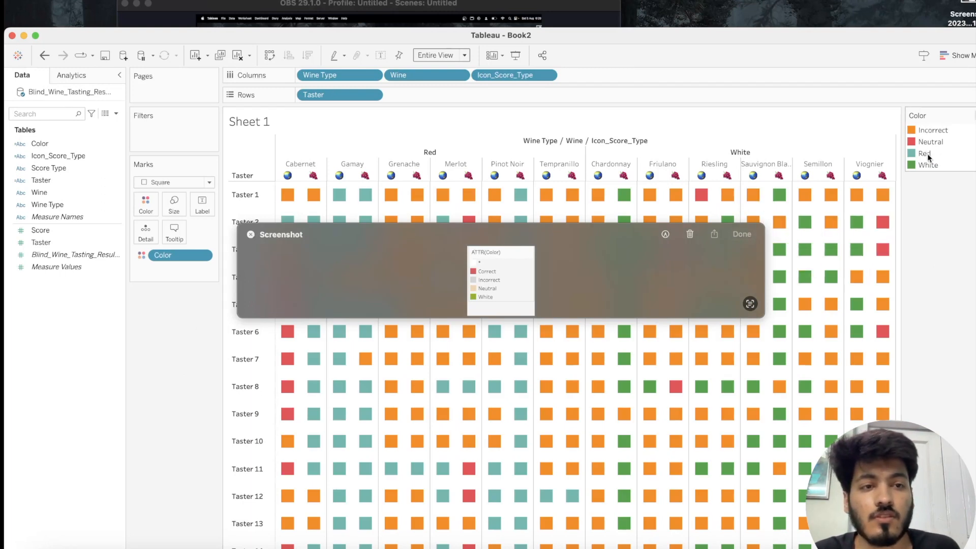
# Edit the Color legend and give Neutral the beige sampled from the Neutral swatch in the reference screenshot.
pyautogui.doubleClick(933, 141)
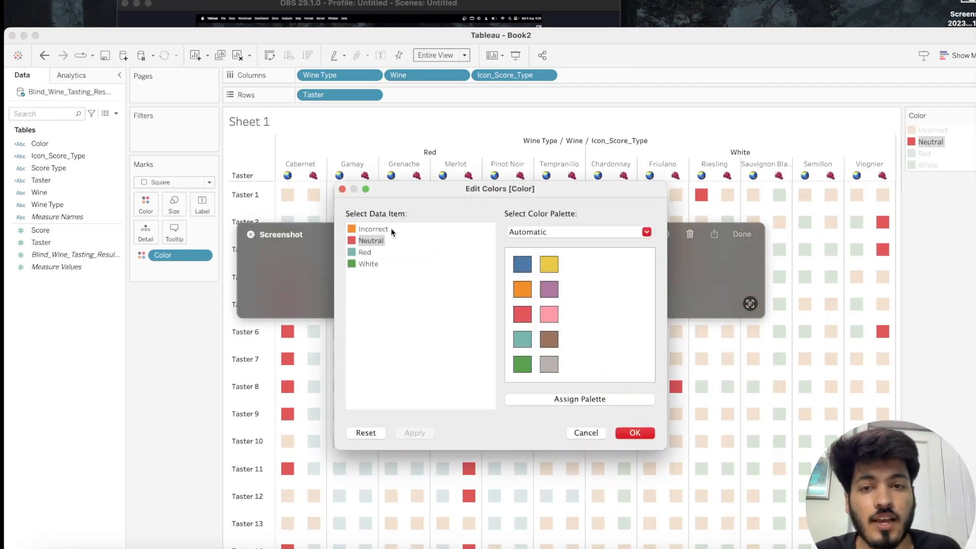
pyautogui.moveTo(465, 202); pyautogui.dragTo(136, 143)
pyautogui.doubleClick(42, 182)
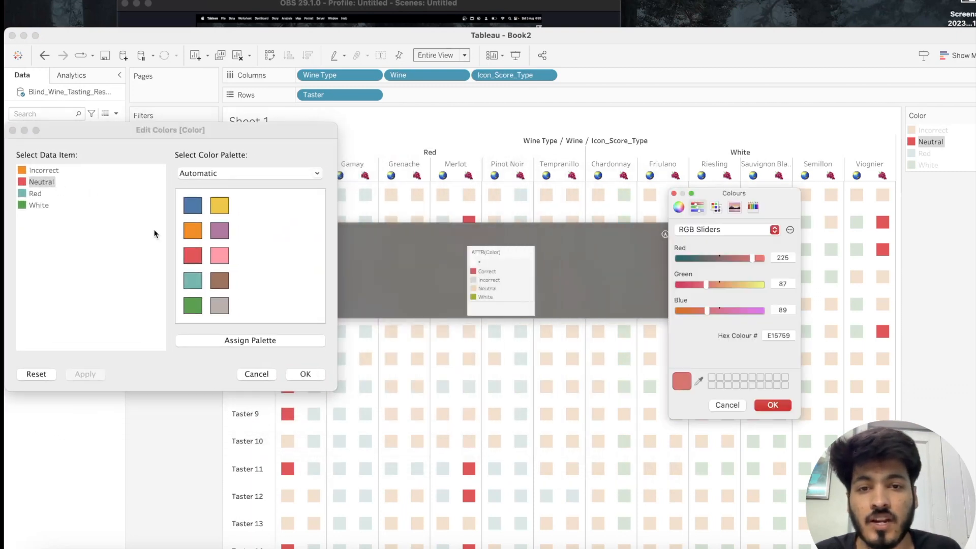
pyautogui.click(700, 381)
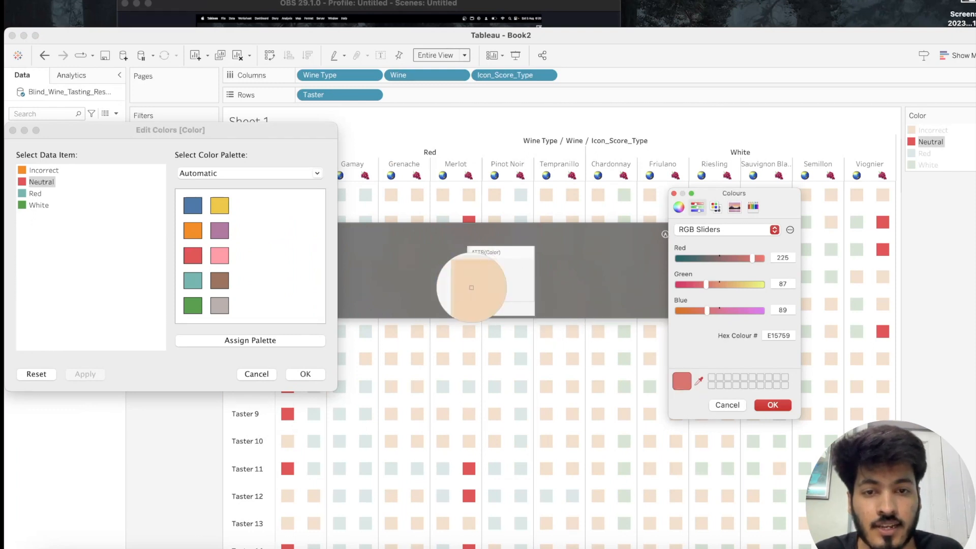
pyautogui.click(474, 288)
pyautogui.click(773, 405)
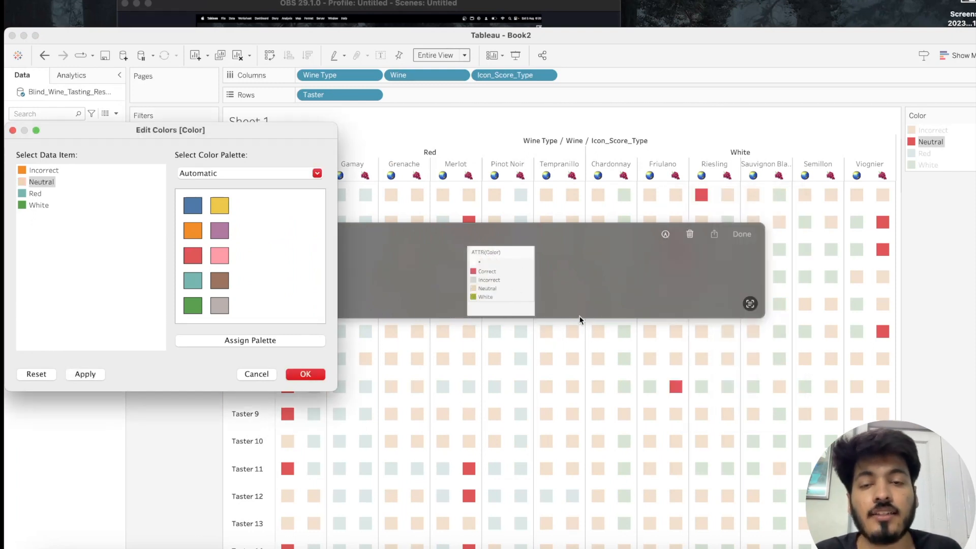
# Give Red the red D1605E sampled from the Correct swatch in the reference screenshot.
pyautogui.doubleClick(33, 195)
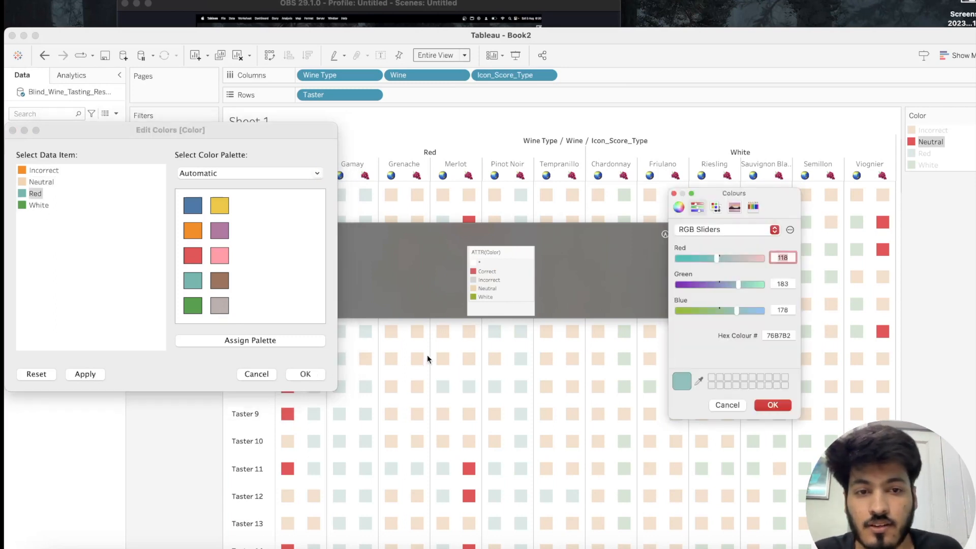
pyautogui.click(699, 380)
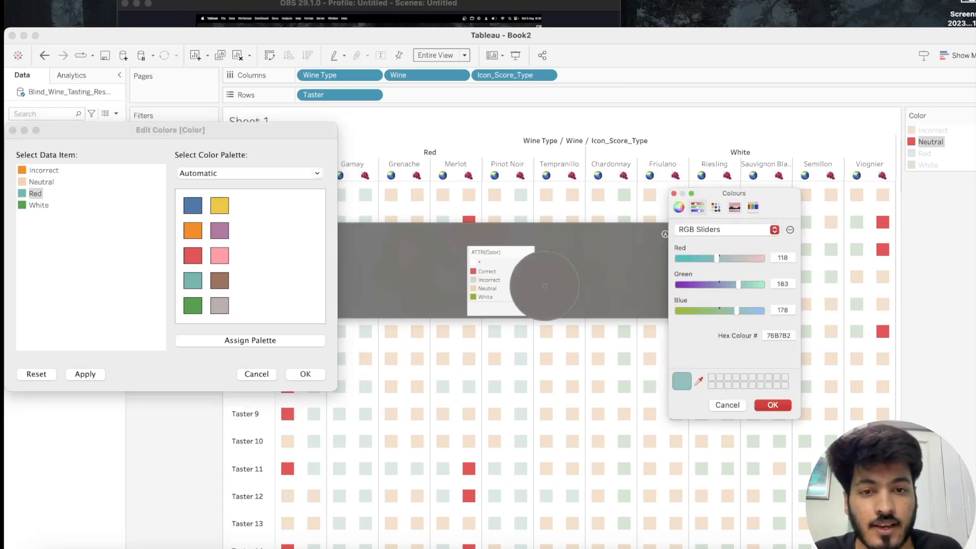
pyautogui.click(473, 271)
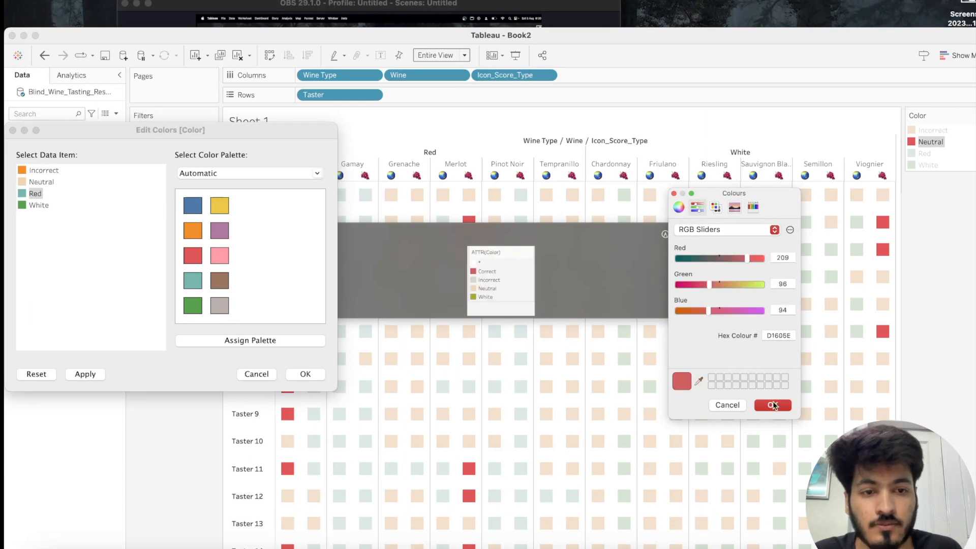
pyautogui.click(772, 405)
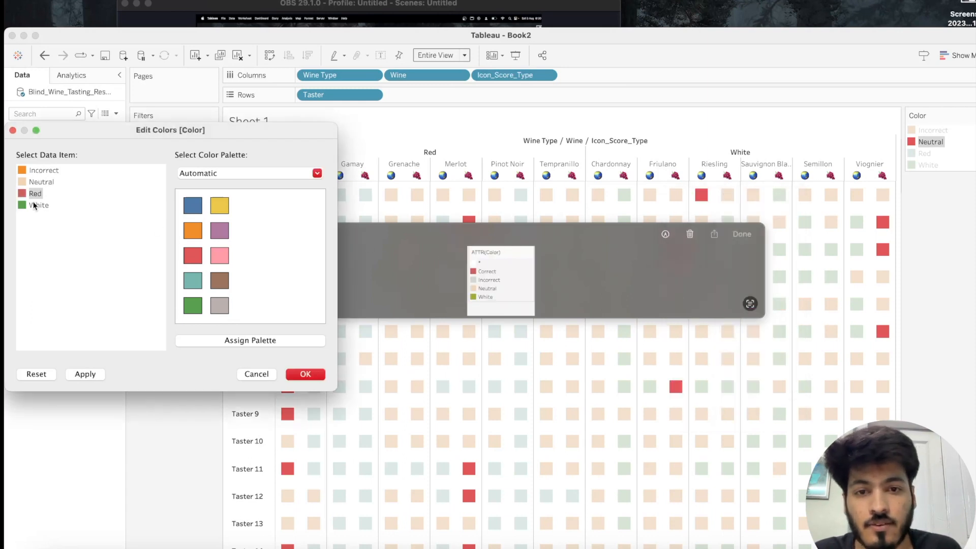
# Give Incorrect the grey D2D2D2 sampled from the reference screenshot's Incorrect swatch, accept the legend colors and close the reference screenshot.
pyautogui.doubleClick(45, 171)
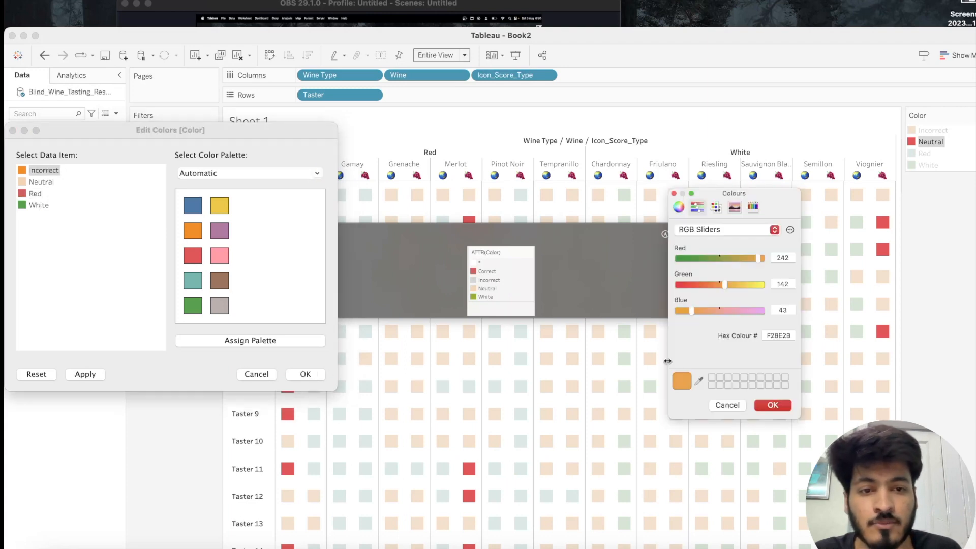
pyautogui.click(699, 381)
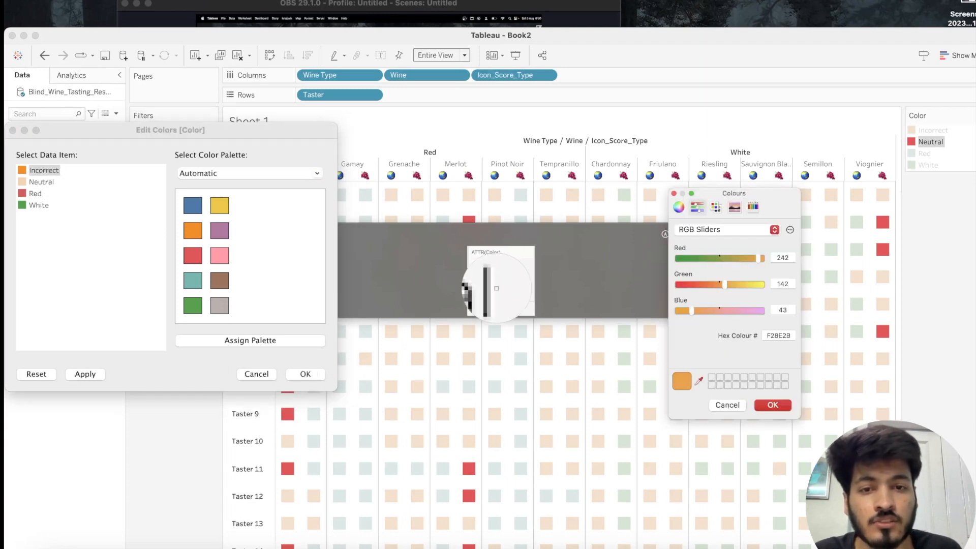
pyautogui.click(471, 277)
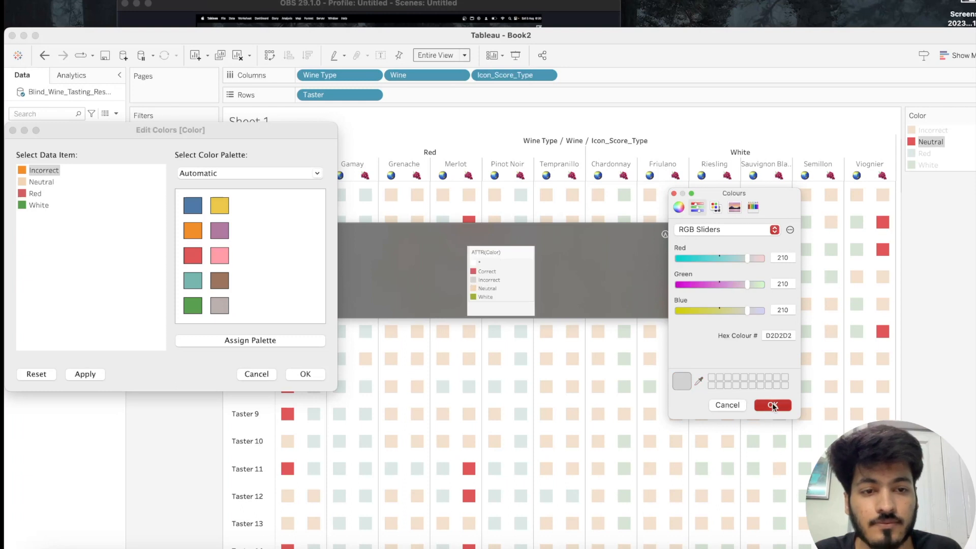
pyautogui.click(772, 405)
pyautogui.click(305, 373)
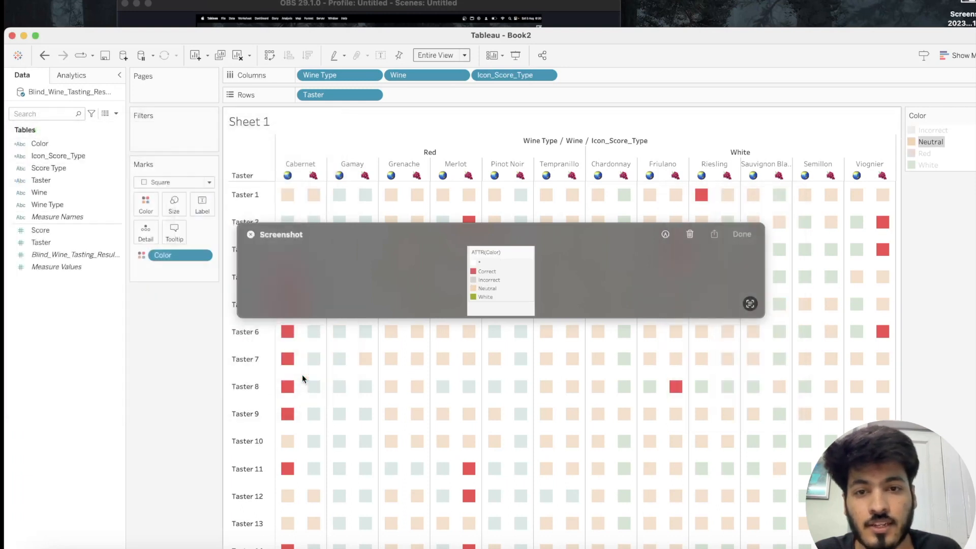
pyautogui.click(251, 235)
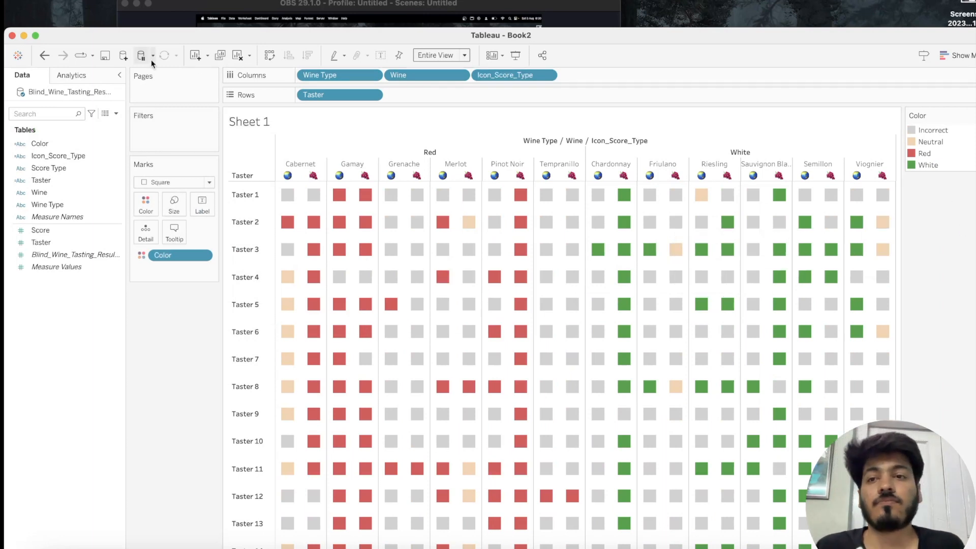
pyautogui.click(36, 35)
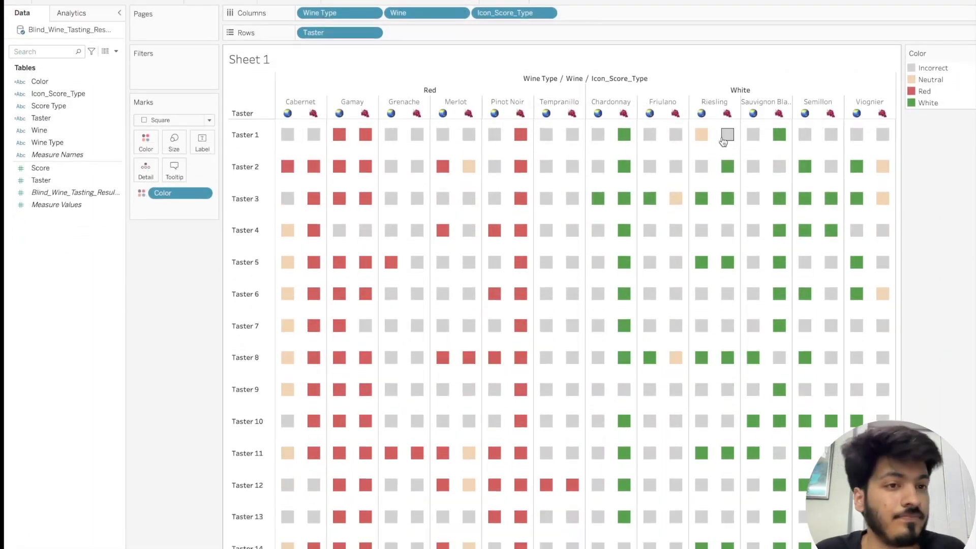
# Set the alias of the Red item in the Color legend to Correct.
pyautogui.rightClick(922, 92)
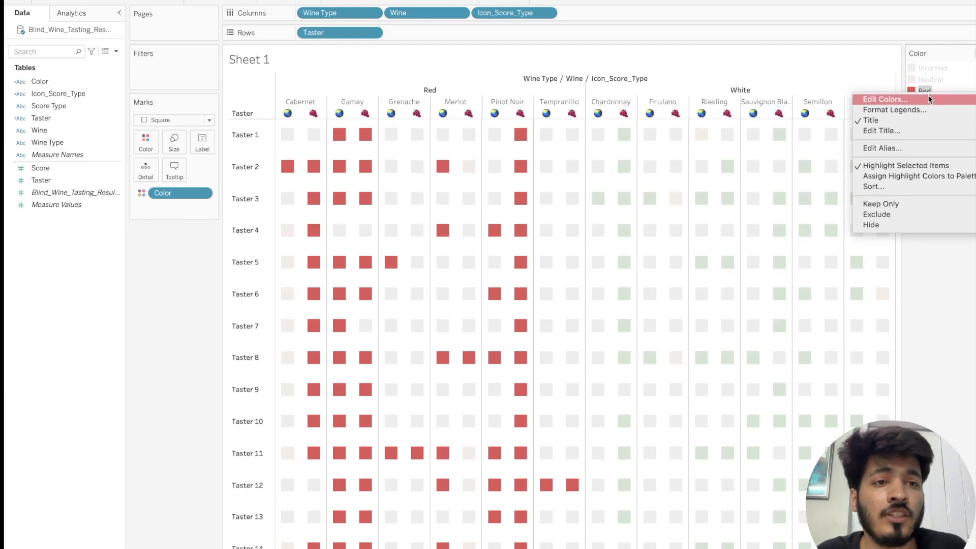
pyautogui.click(896, 151)
pyautogui.write('Correct')
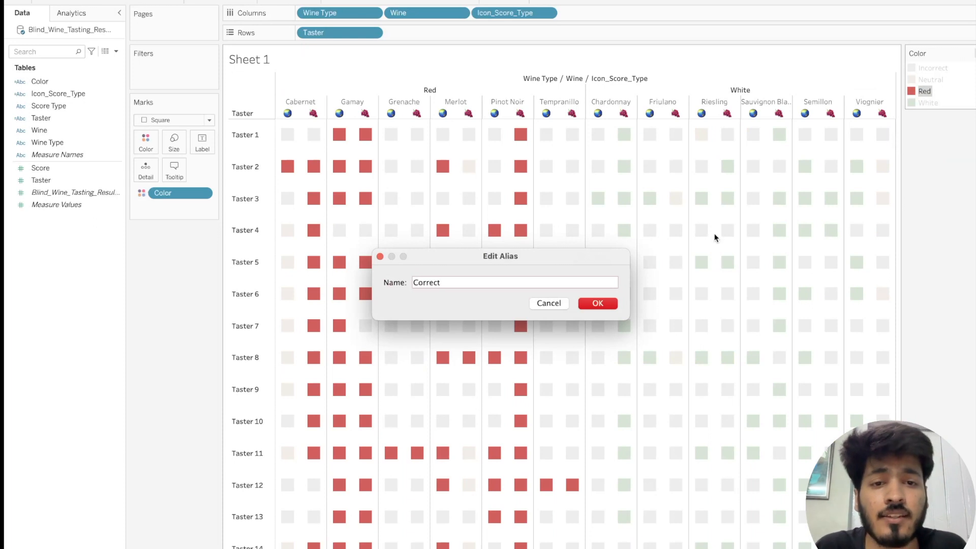
pyautogui.click(606, 305)
pyautogui.click(942, 124)
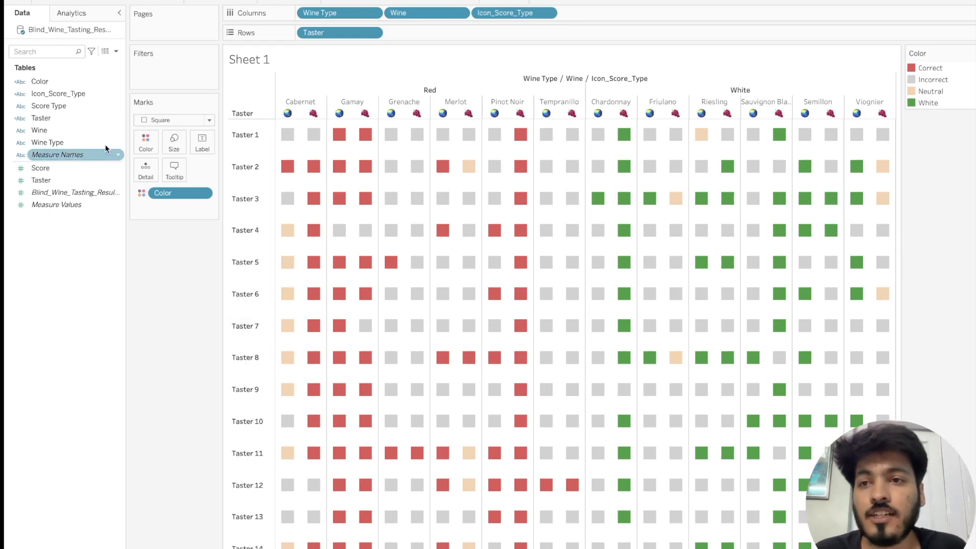
# Add totals to the taster-by-wine grid, including subtotals and grand totals, and return to the data fields.
pyautogui.click(72, 13)
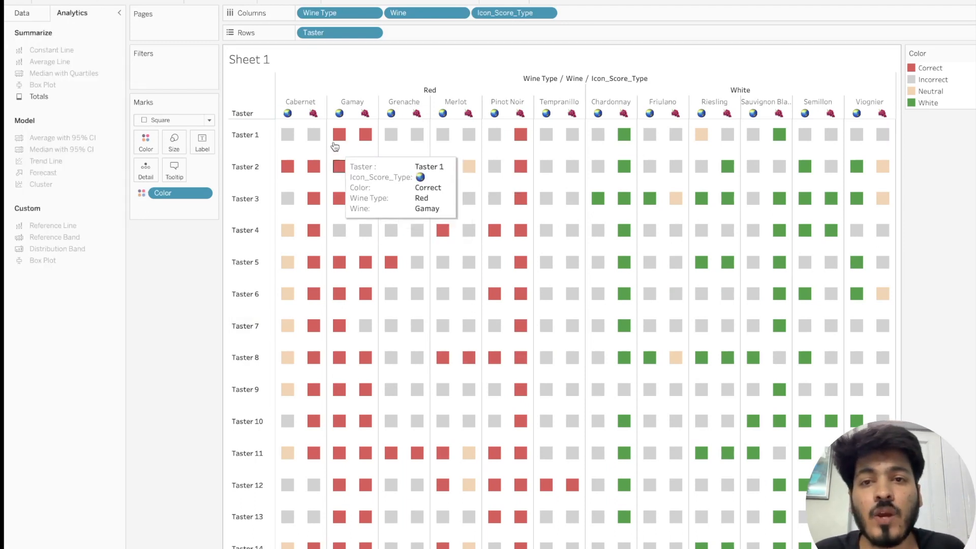
pyautogui.doubleClick(80, 95)
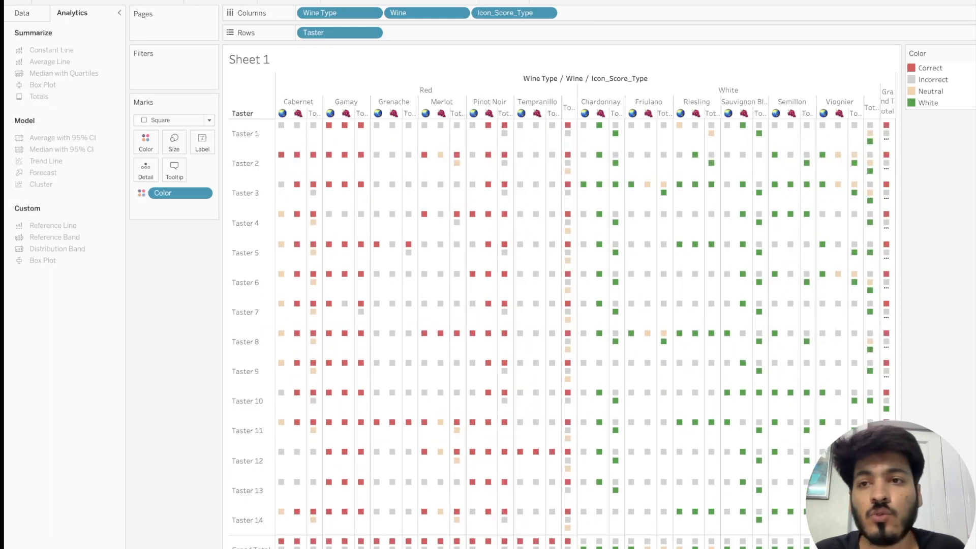
pyautogui.click(20, 13)
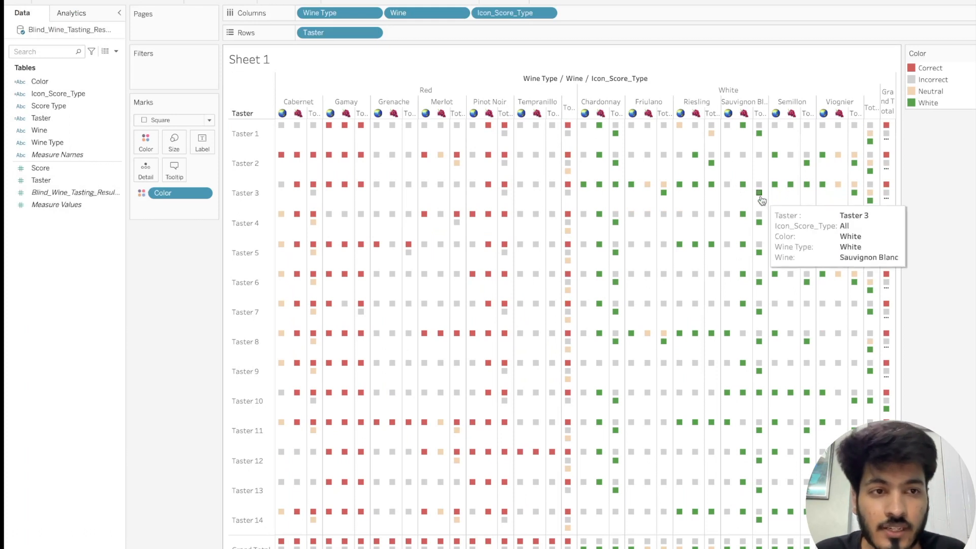
# Move the Color legend beneath the Marks card to widen the grid.
pyautogui.moveTo(939, 59); pyautogui.dragTo(183, 237)
pyautogui.moveTo(780, 159)
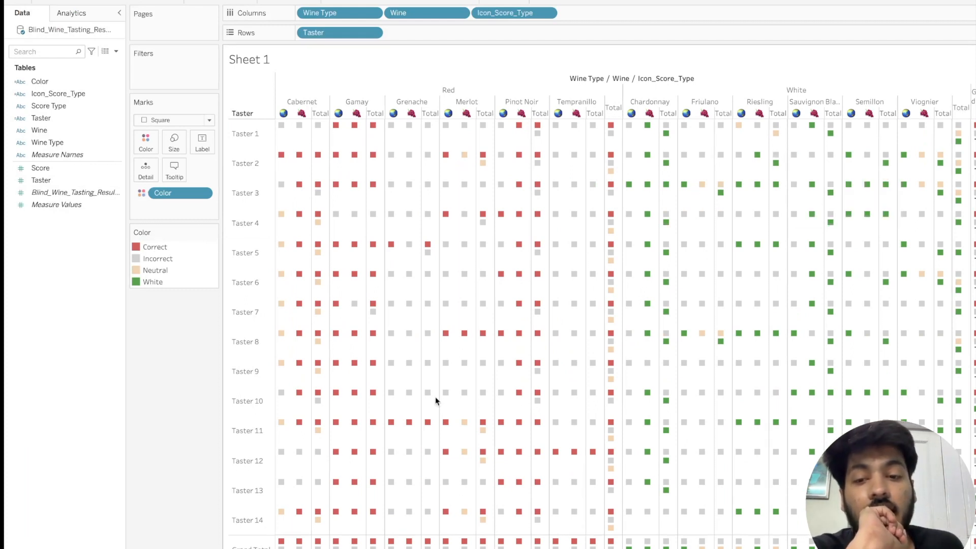
pyautogui.moveTo(371, 486)
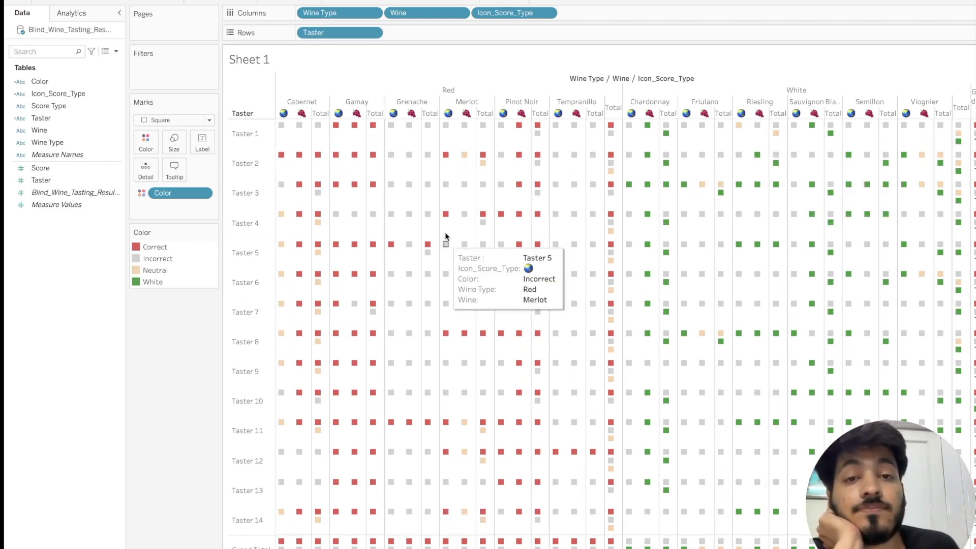
pyautogui.moveTo(539, 137)
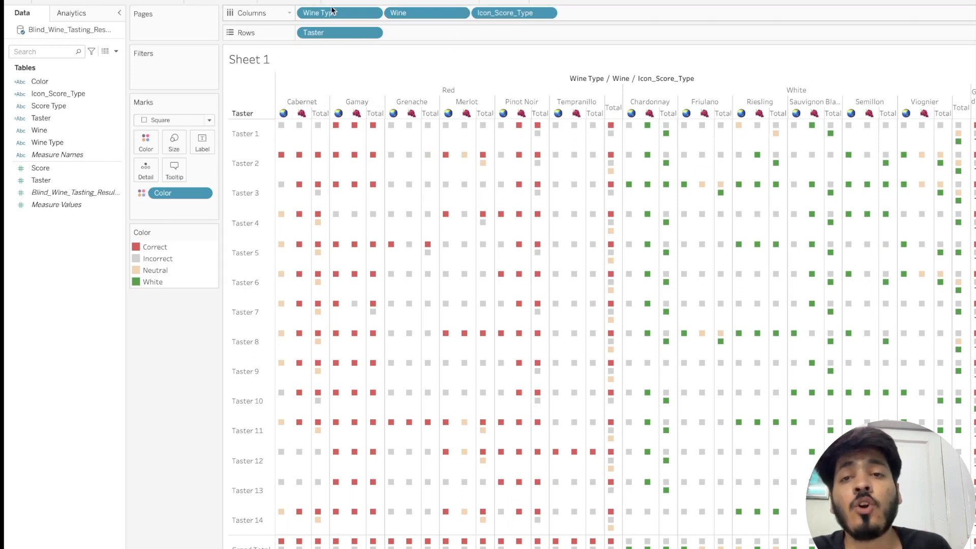
# Turn off subtotals for Wine in the columns and change the Color field on the marks to an attribute.
pyautogui.click(461, 14)
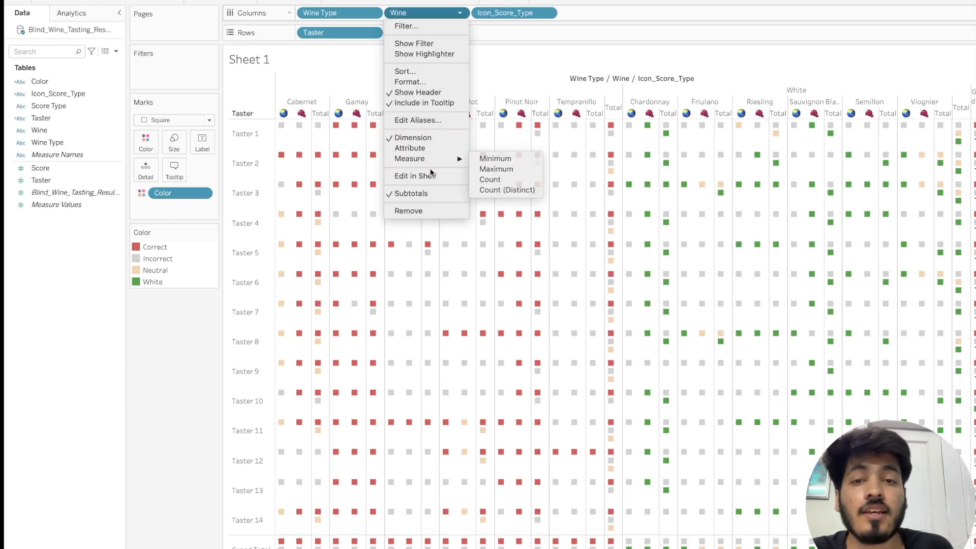
pyautogui.click(422, 192)
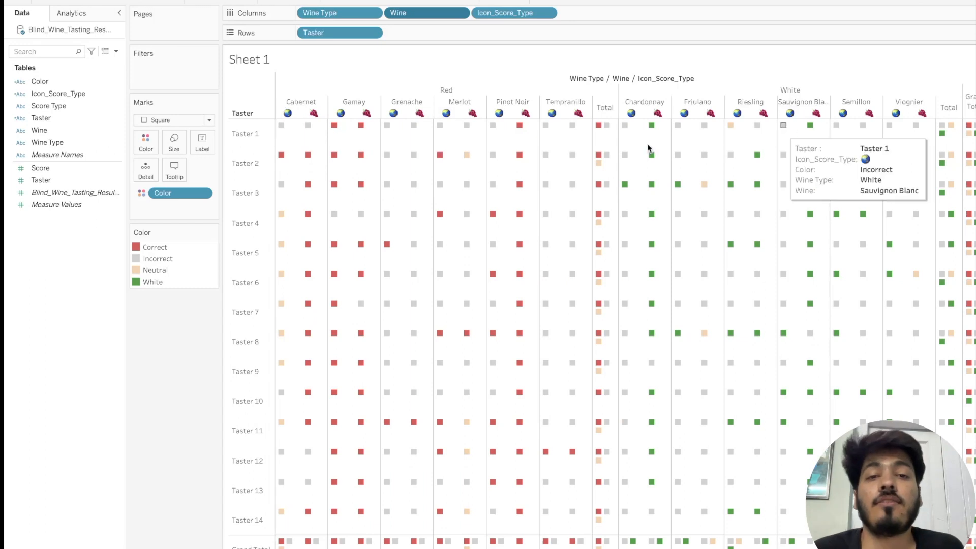
pyautogui.click(203, 194)
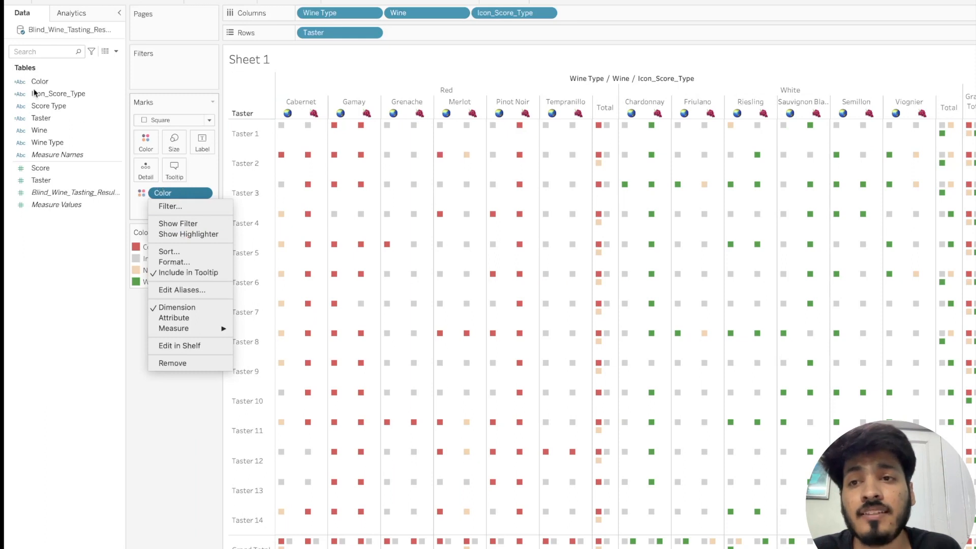
pyautogui.click(176, 318)
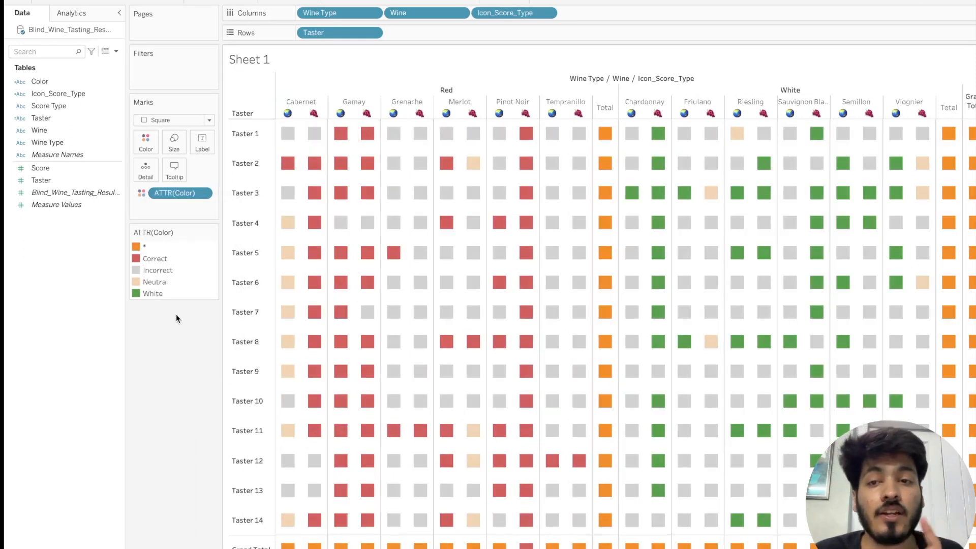
# Edit the ATTR(Color) legend colors and give the * item the light grey ECECEC sampled from the screen.
pyautogui.moveTo(609, 138)
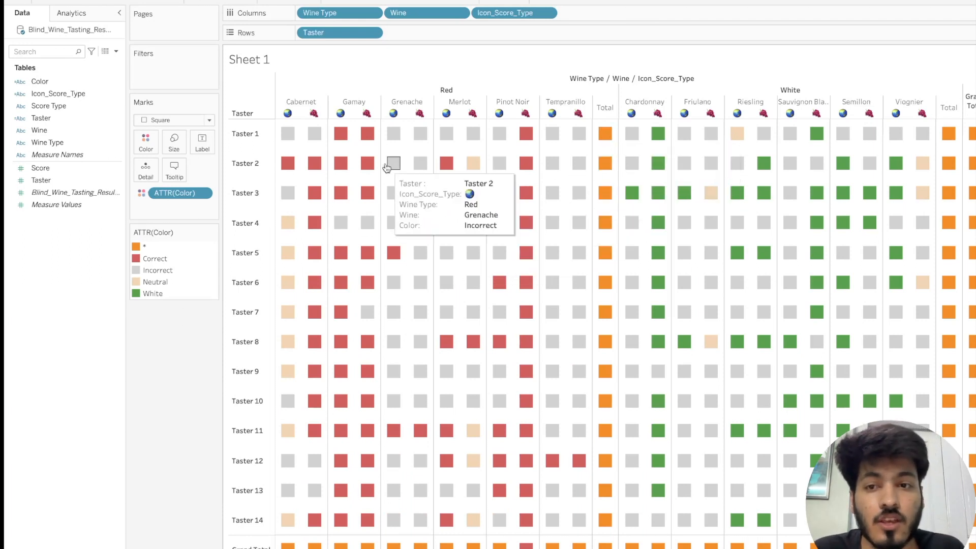
pyautogui.doubleClick(136, 249)
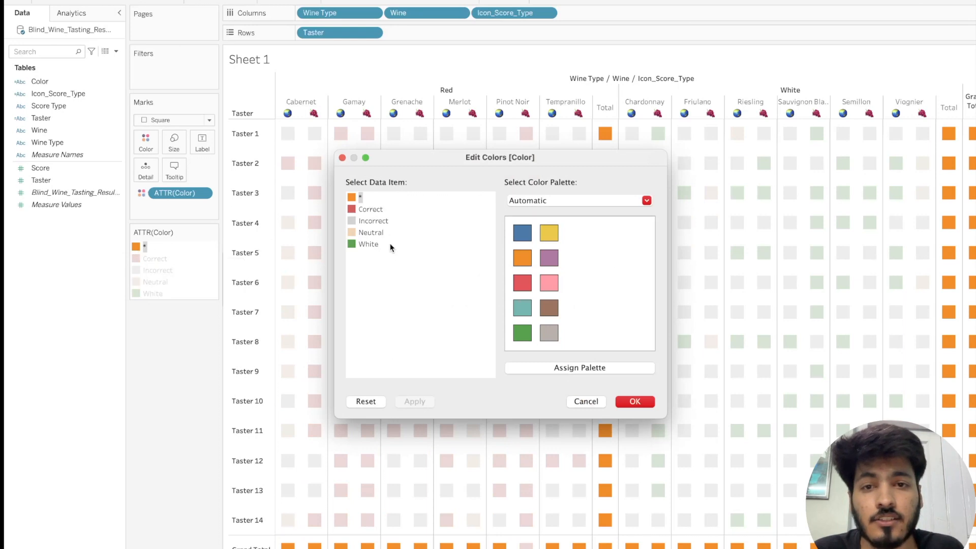
pyautogui.doubleClick(359, 200)
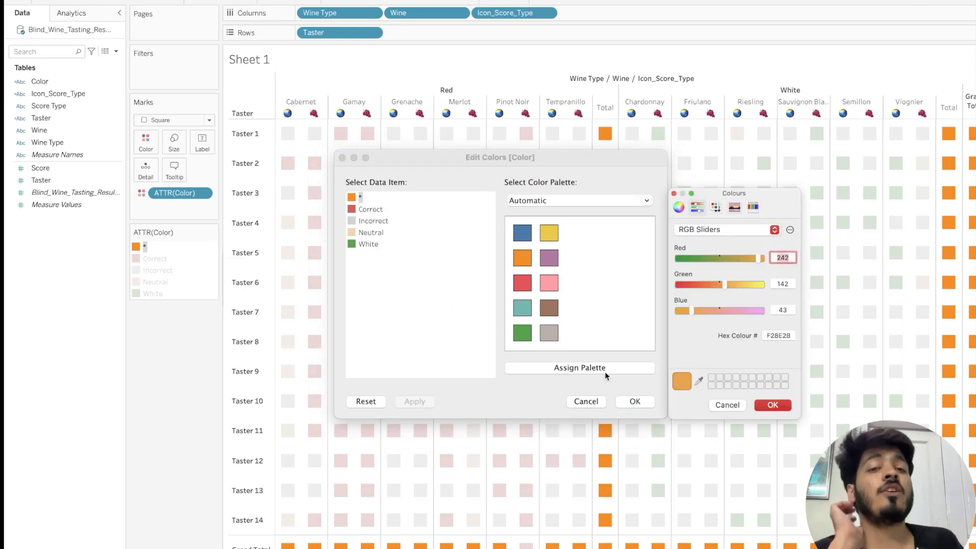
pyautogui.click(700, 380)
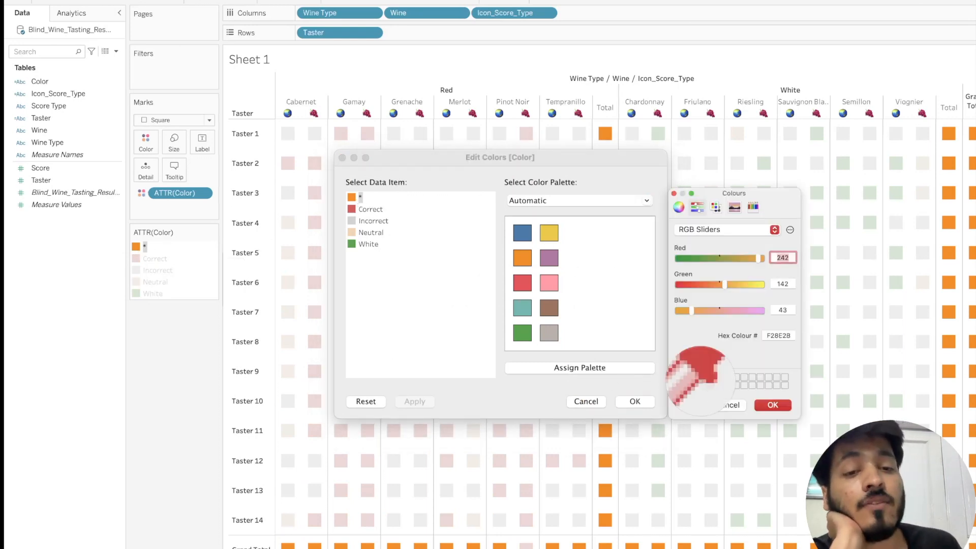
pyautogui.click(641, 209)
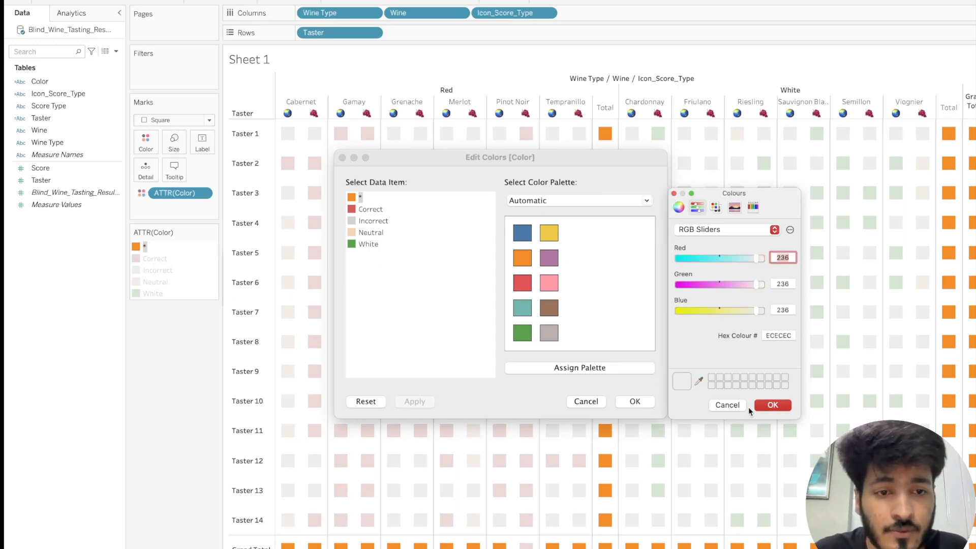
pyautogui.click(772, 406)
# Give the * item the white swatch from the NBA palette, accept the colors and clear the legend highlight.
pyautogui.click(647, 200)
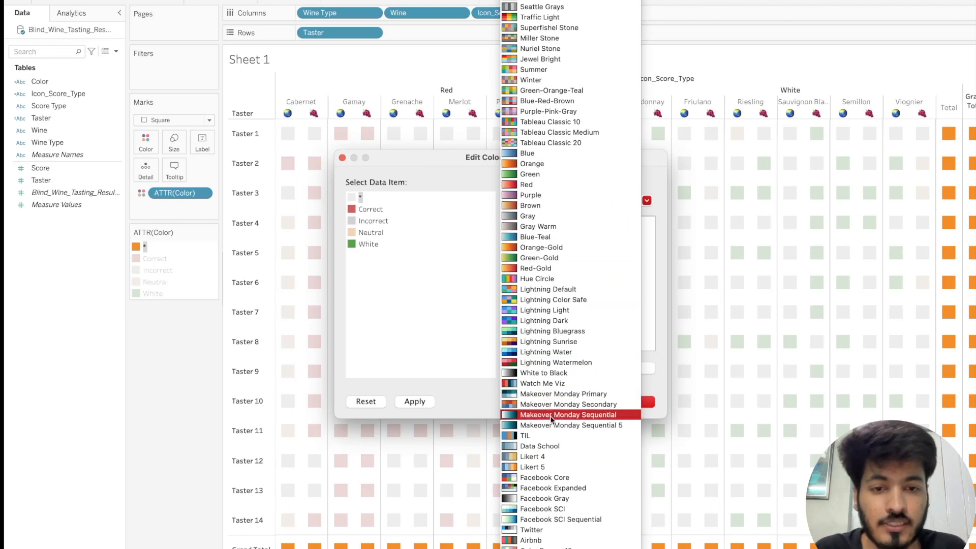
pyautogui.click(554, 477)
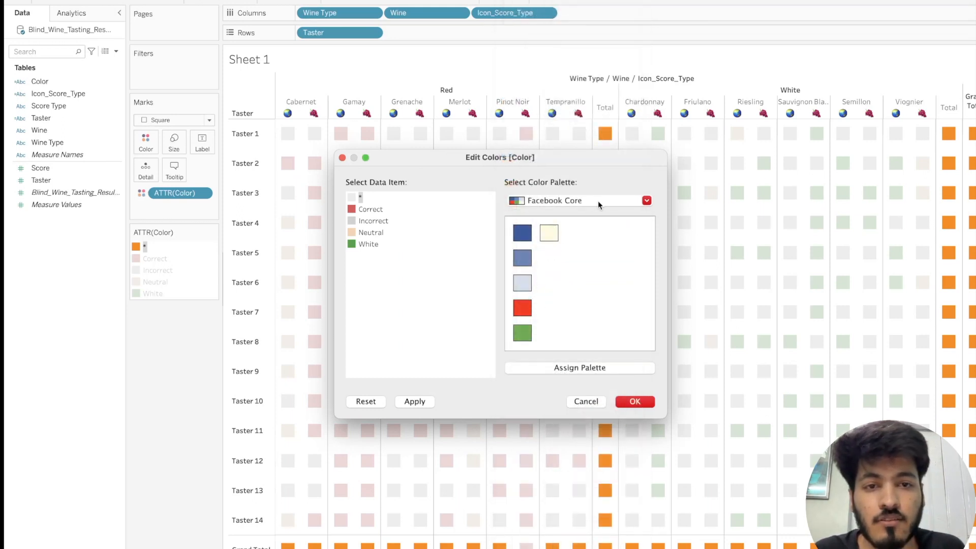
pyautogui.click(598, 200)
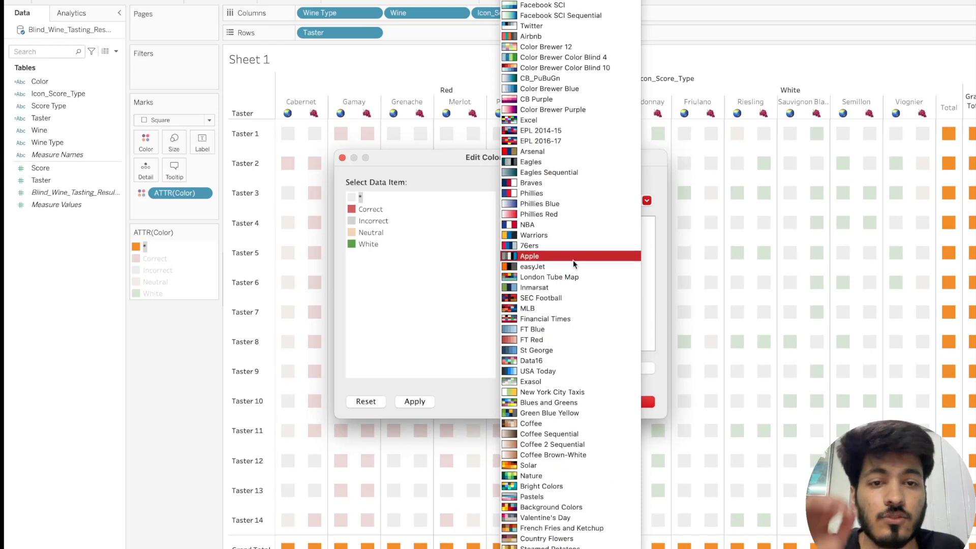
pyautogui.click(544, 226)
pyautogui.click(527, 259)
pyautogui.click(635, 401)
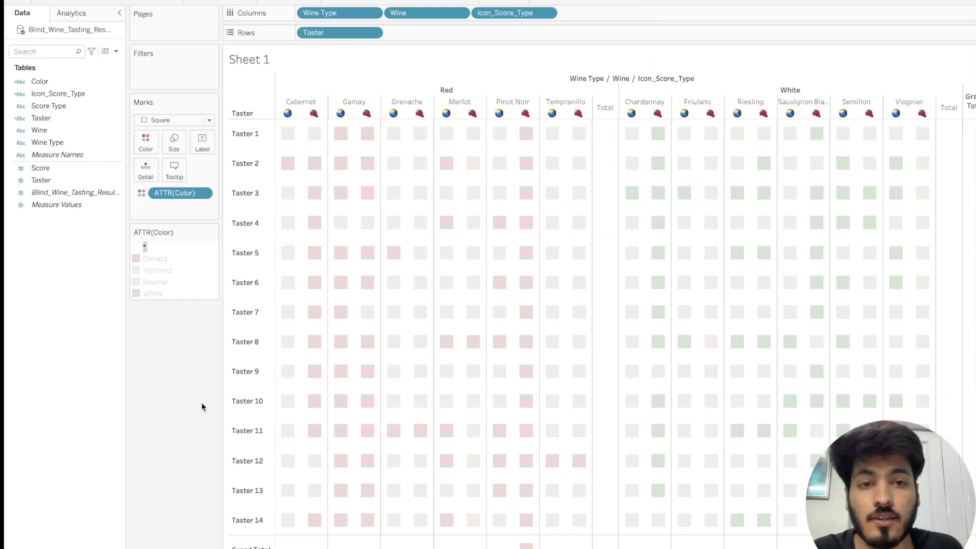
pyautogui.click(202, 401)
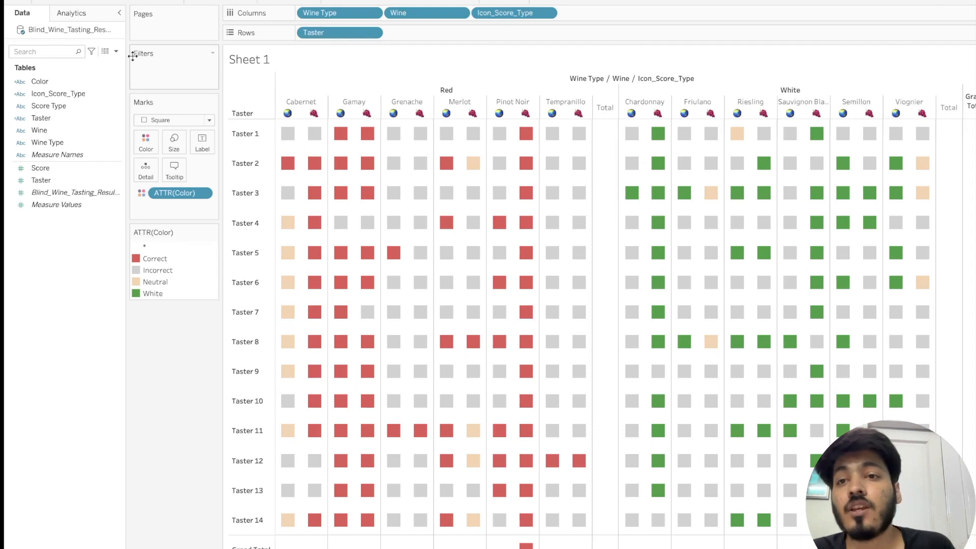
# Create a new calculated field named Taster Score.
pyautogui.click(114, 52)
pyautogui.click(88, 58)
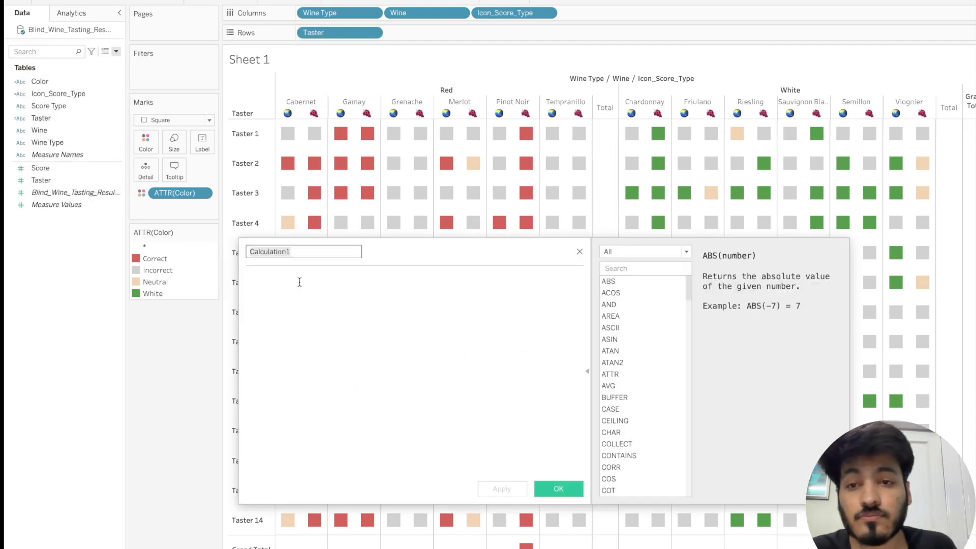
pyautogui.write('Te')
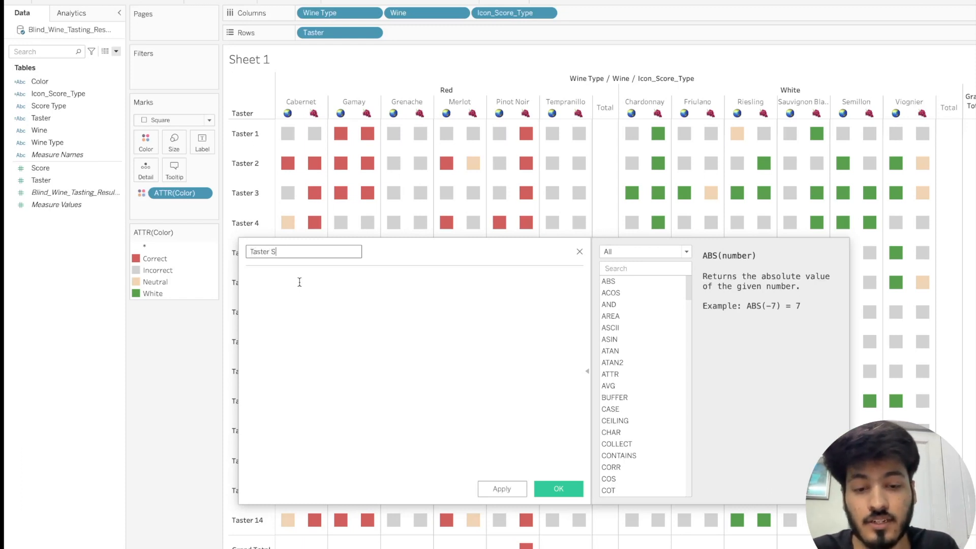
pyautogui.click(267, 296)
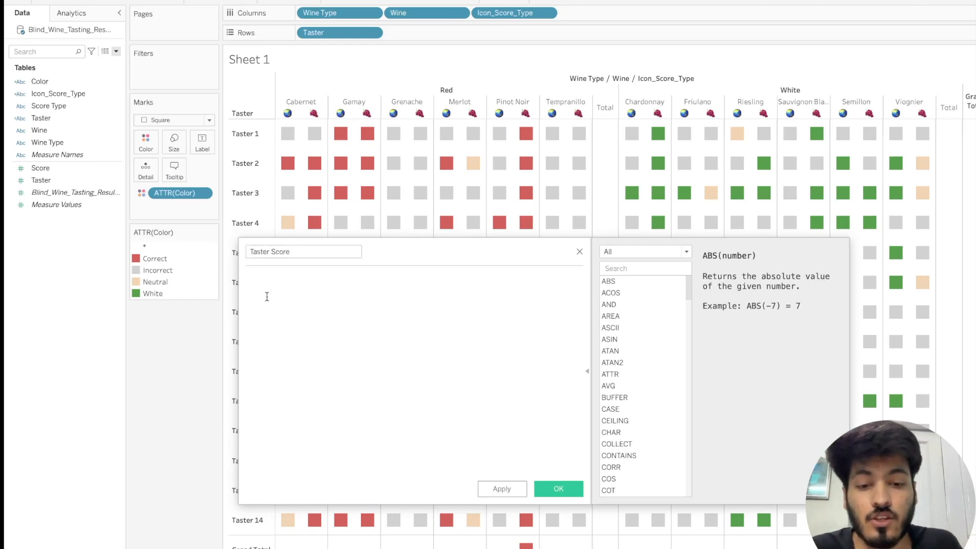
# Begin the Taster Score formula with a FIXED expression on the Taster and Wine Type fields.
pyautogui.write('{FIXED ')
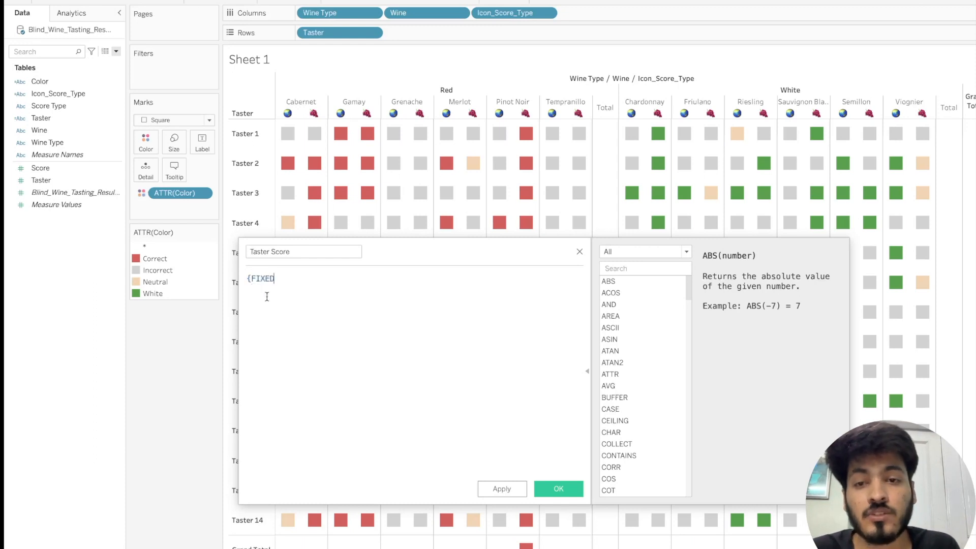
pyautogui.write('TASTER')
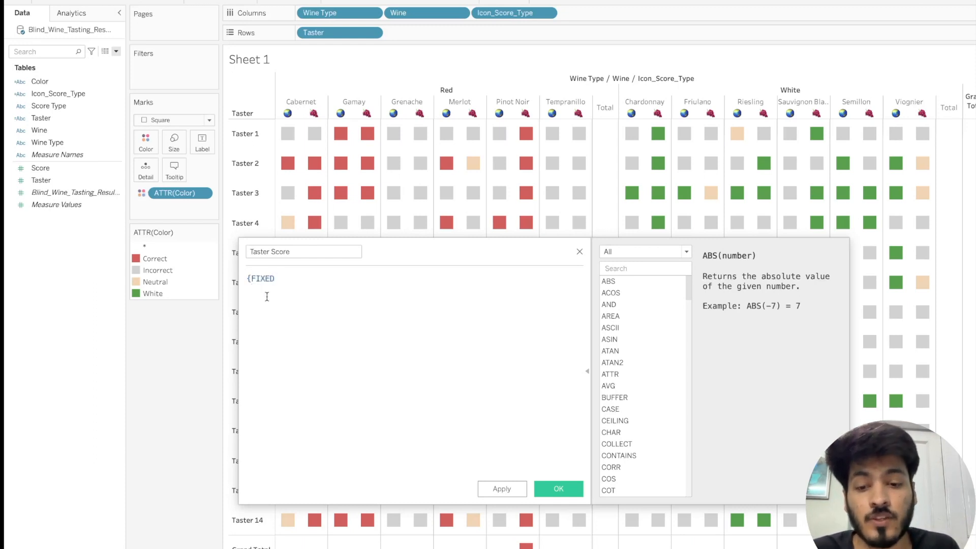
pyautogui.press('Down')
pyautogui.press('Return')
pyautogui.write(',WINE')
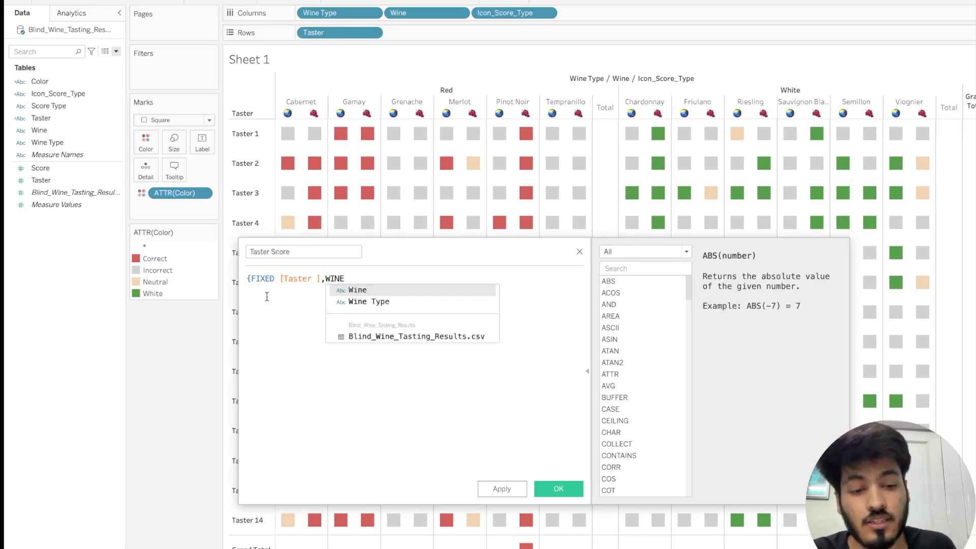
pyautogui.press('Down')
pyautogui.press('Return')
# Complete the Taster Score formula as {FIXED [Taster ],[Wine Type]:SUM([Score])} and save the calculation.
pyautogui.write(':SUM/9S')
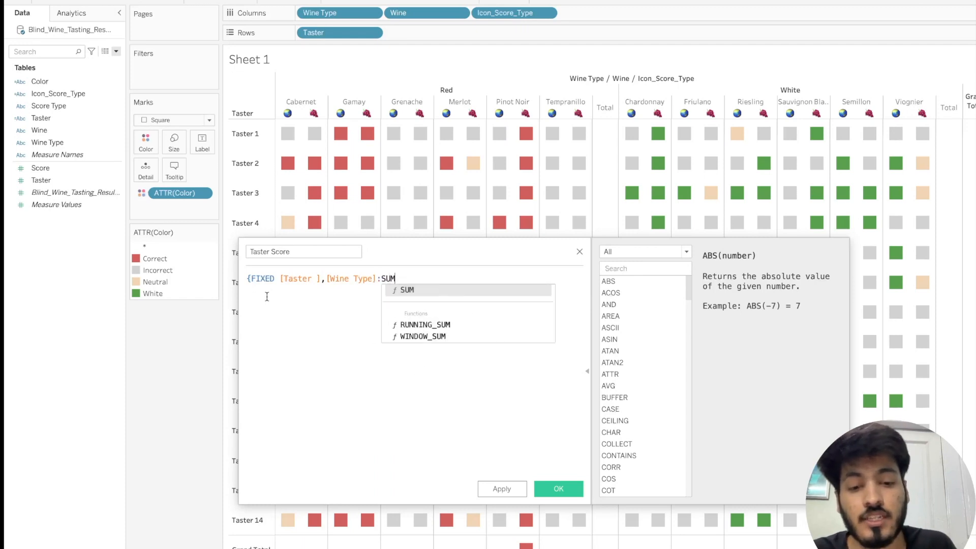
pyautogui.press('BackSpace')
pyautogui.press('BackSpace')
pyautogui.press('BackSpace')
pyautogui.write('([Sco')
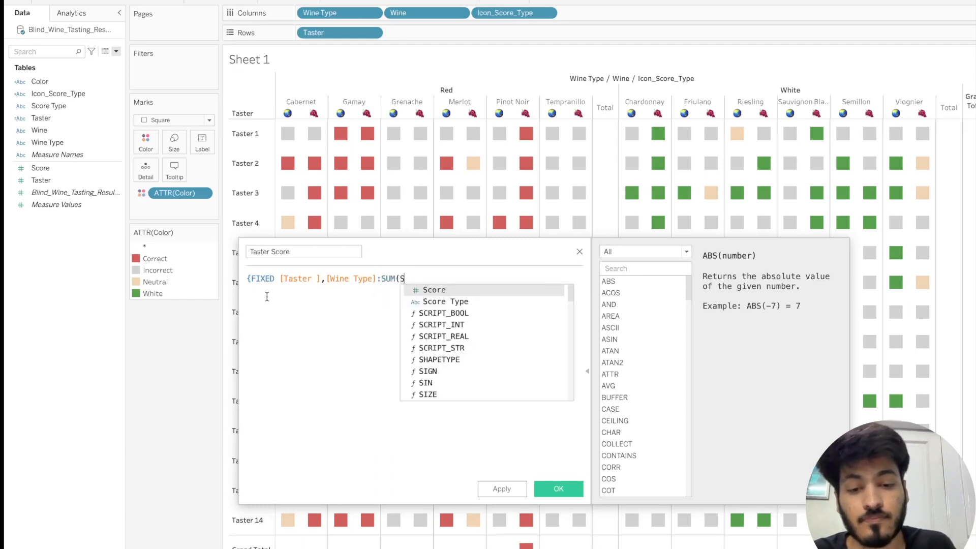
pyautogui.press('Return')
pyautogui.write(')')
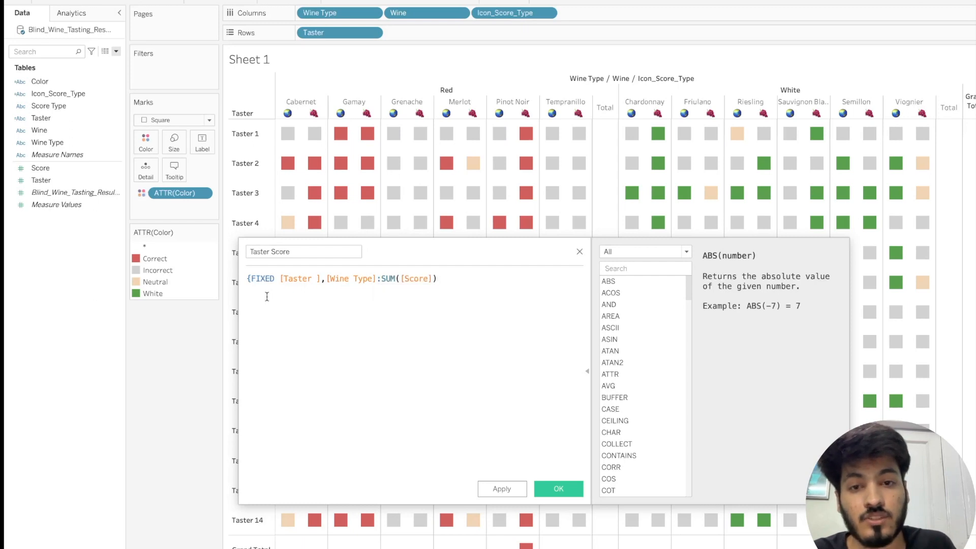
pyautogui.click(501, 489)
pyautogui.click(556, 489)
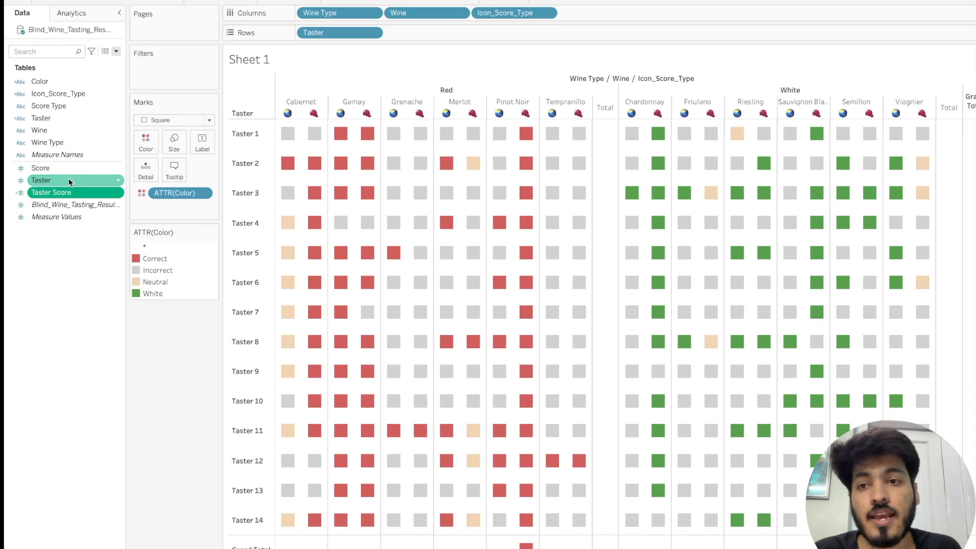
# Try Taster Score as the label on the square marks and take it off again.
pyautogui.moveTo(59, 191); pyautogui.dragTo(202, 144)
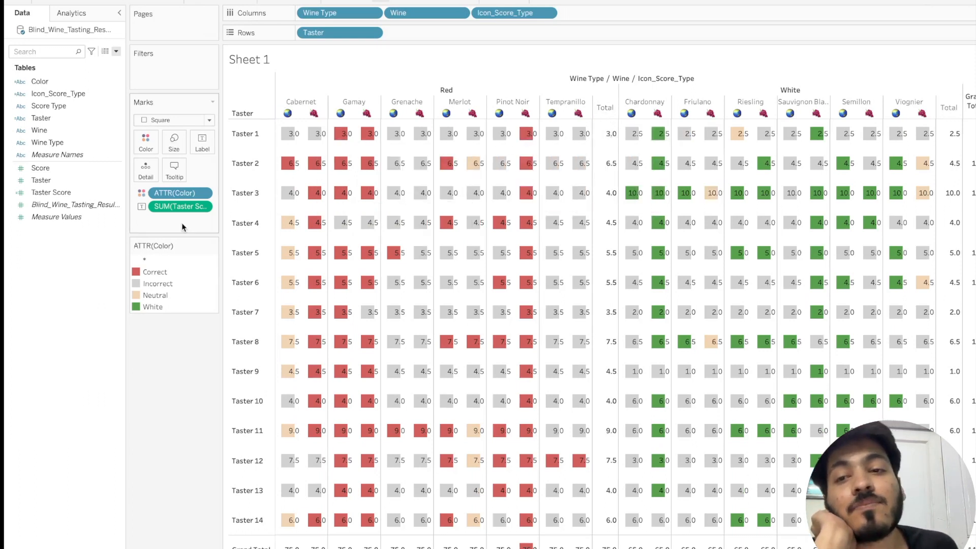
pyautogui.moveTo(176, 205); pyautogui.dragTo(169, 355)
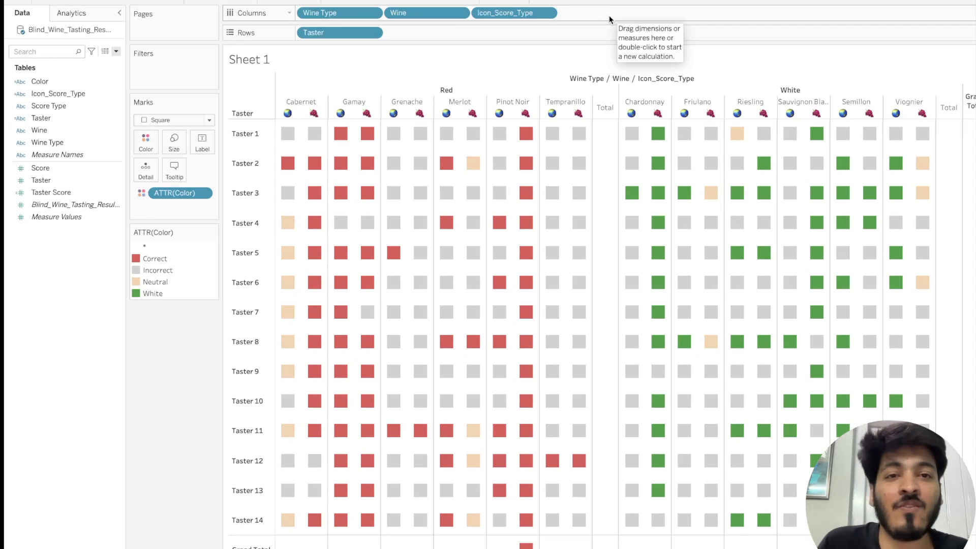
# Add an ad-hoc SIZE() calculation to the columns after Icon_Score_Type and make it discrete.
pyautogui.moveTo(605, 134)
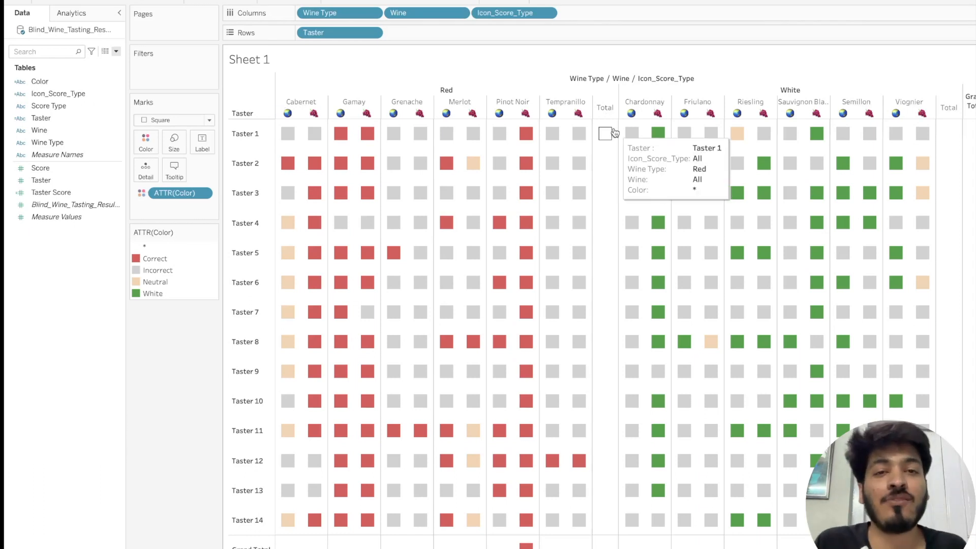
pyautogui.doubleClick(604, 10)
pyautogui.write('SIZE()')
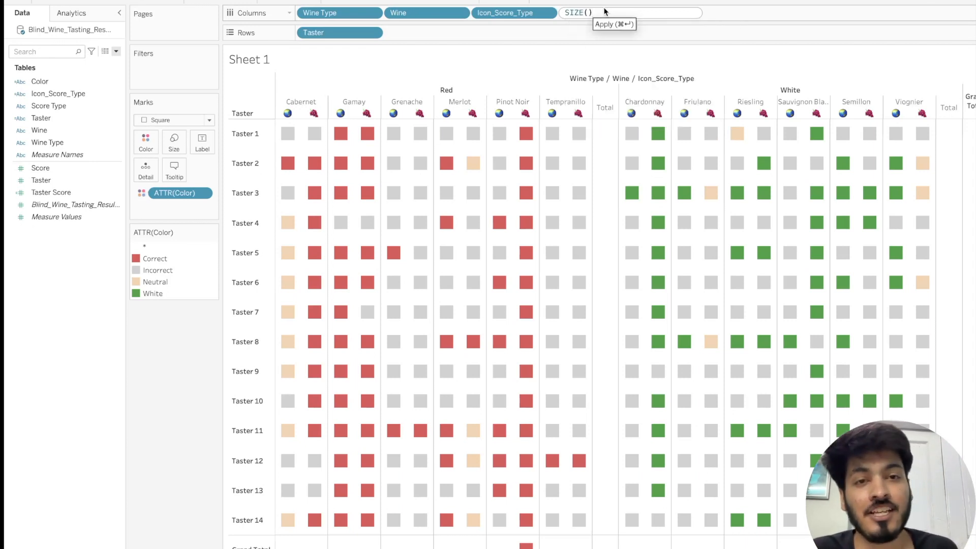
pyautogui.press('Return')
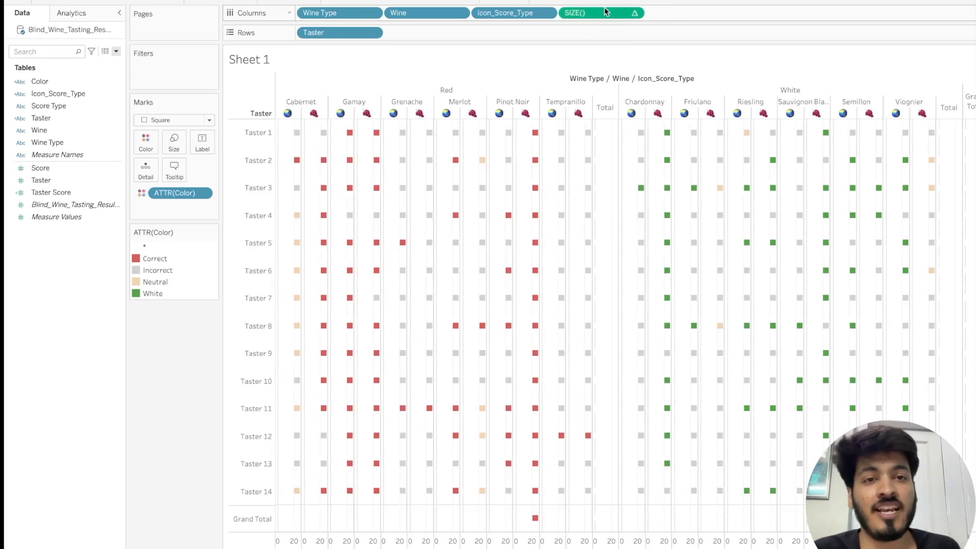
pyautogui.click(634, 13)
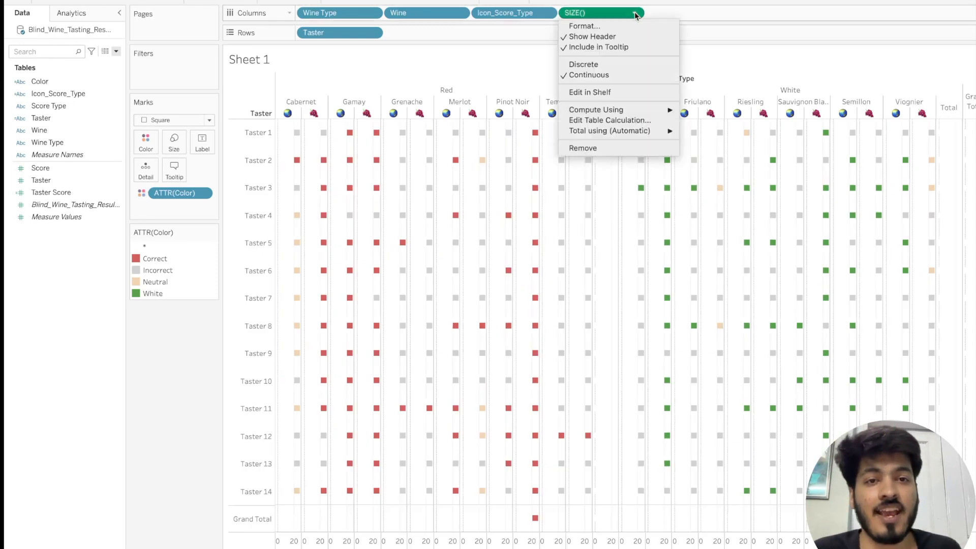
pyautogui.click(598, 66)
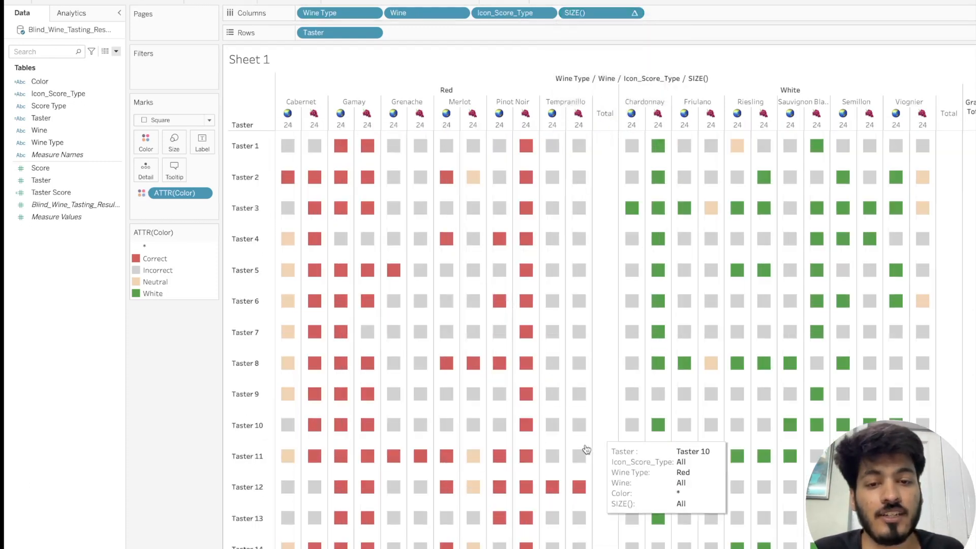
# Edit the SIZE() table calculation to compute using the specific dimensions Wine and Icon_Score_Type, excluding Wine Type.
pyautogui.moveTo(608, 150)
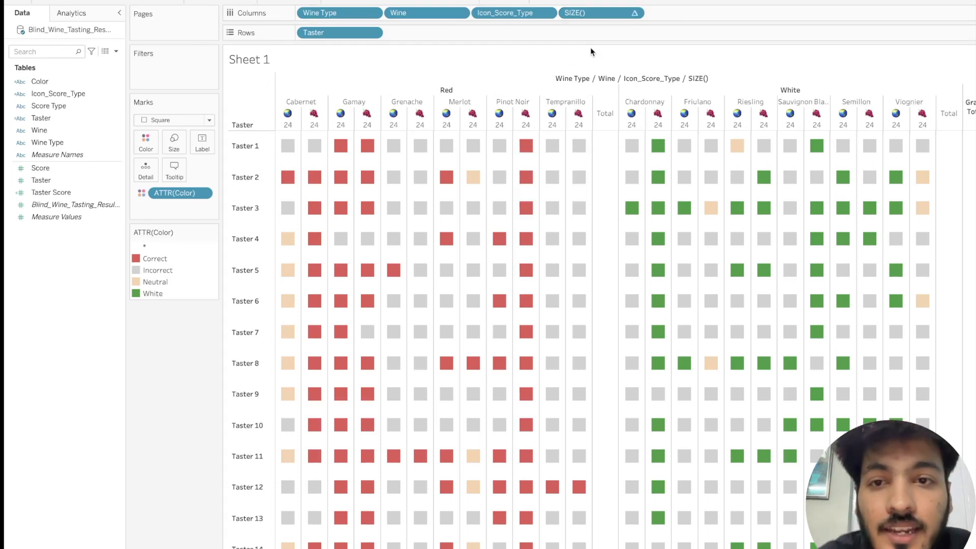
pyautogui.click(635, 13)
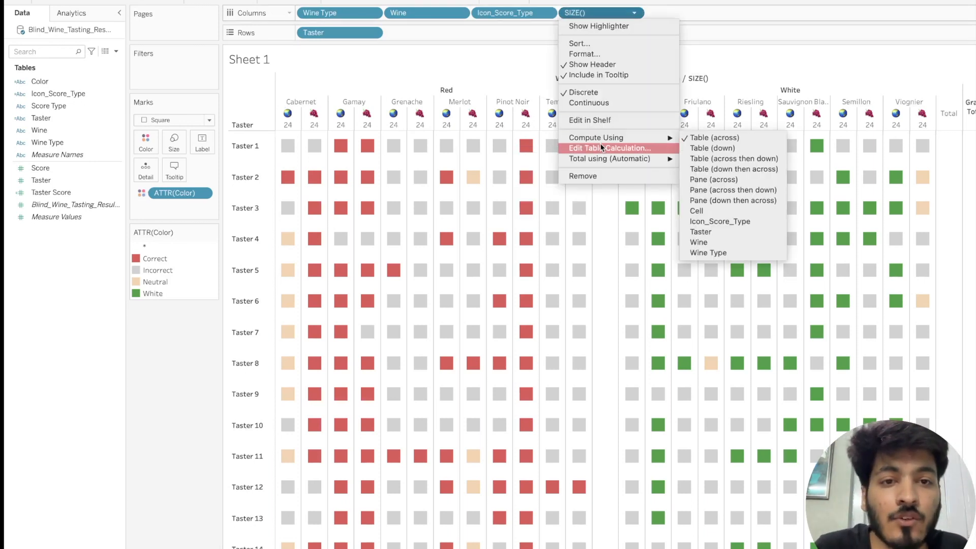
pyautogui.click(600, 147)
pyautogui.click(764, 235)
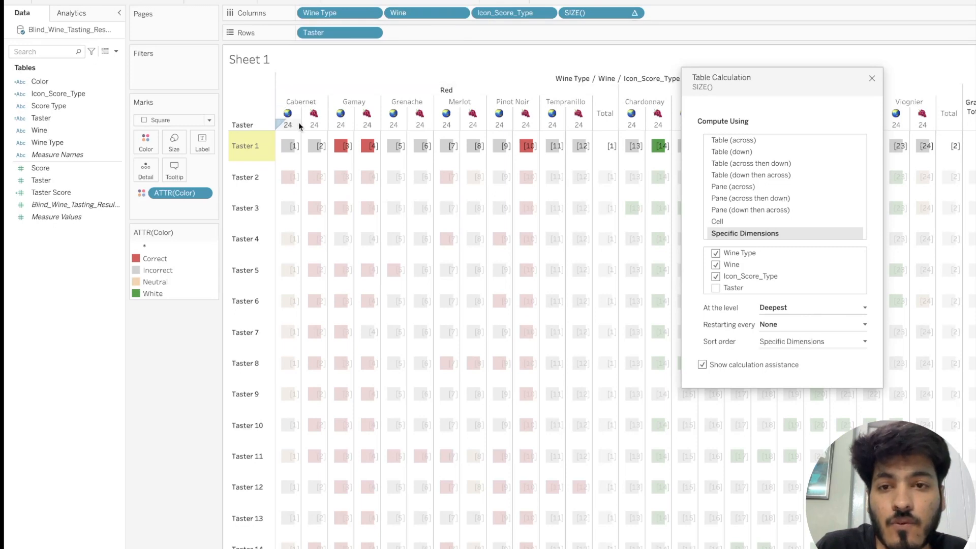
pyautogui.moveTo(290, 148)
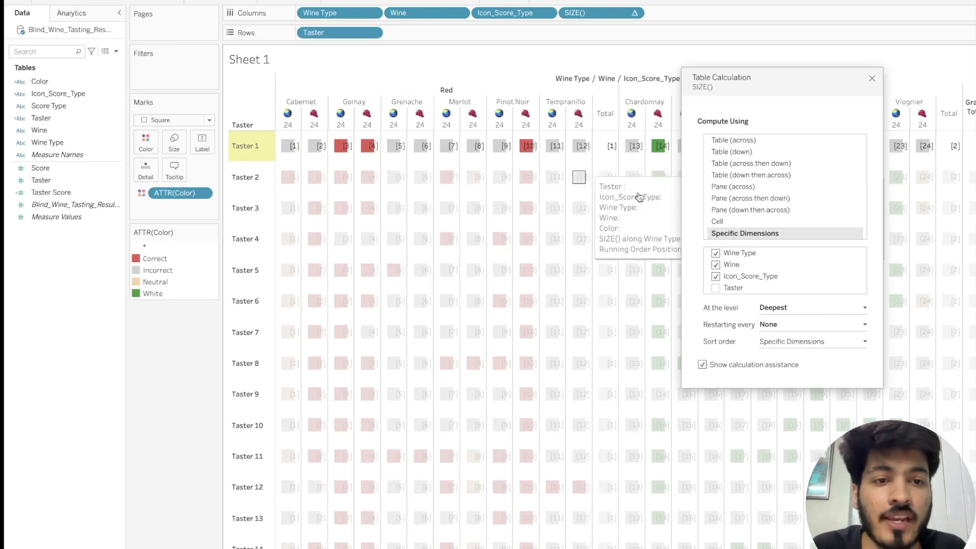
pyautogui.click(717, 254)
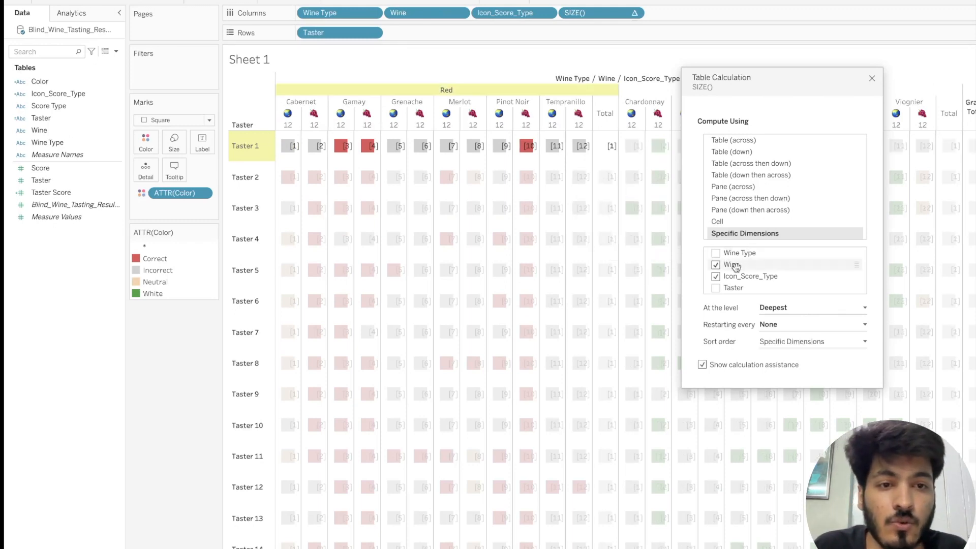
pyautogui.moveTo(736, 259); pyautogui.dragTo(743, 263)
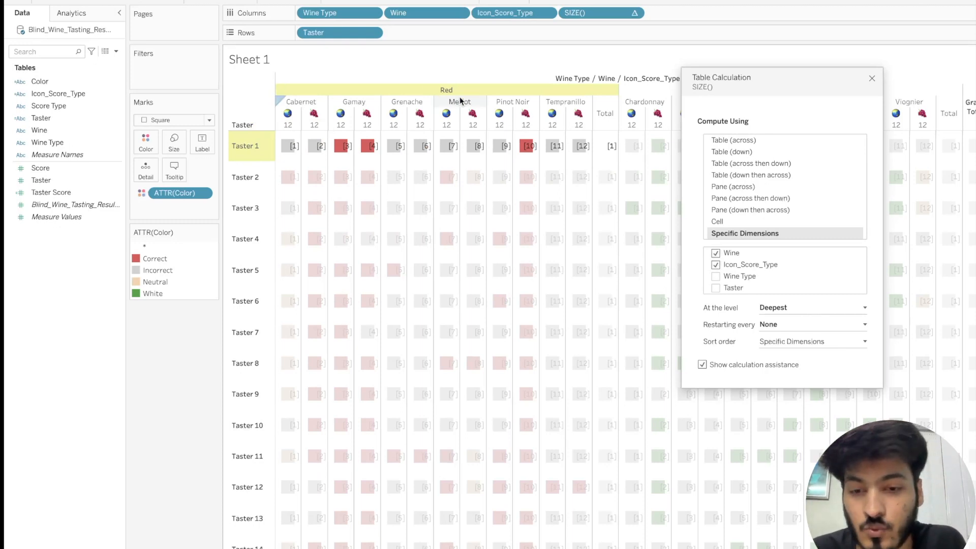
pyautogui.moveTo(268, 92); pyautogui.dragTo(617, 161)
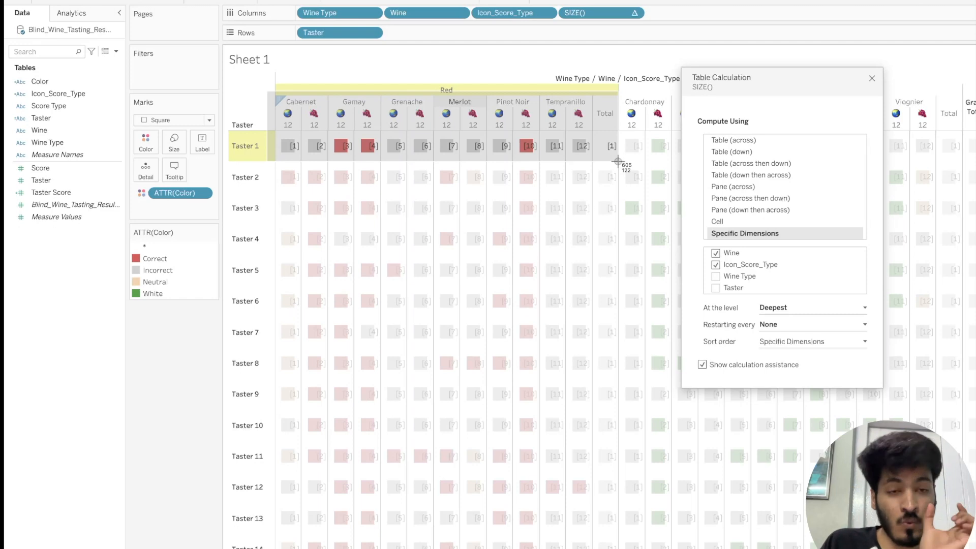
pyautogui.moveTo(617, 161); pyautogui.dragTo(619, 163)
pyautogui.moveTo(579, 146)
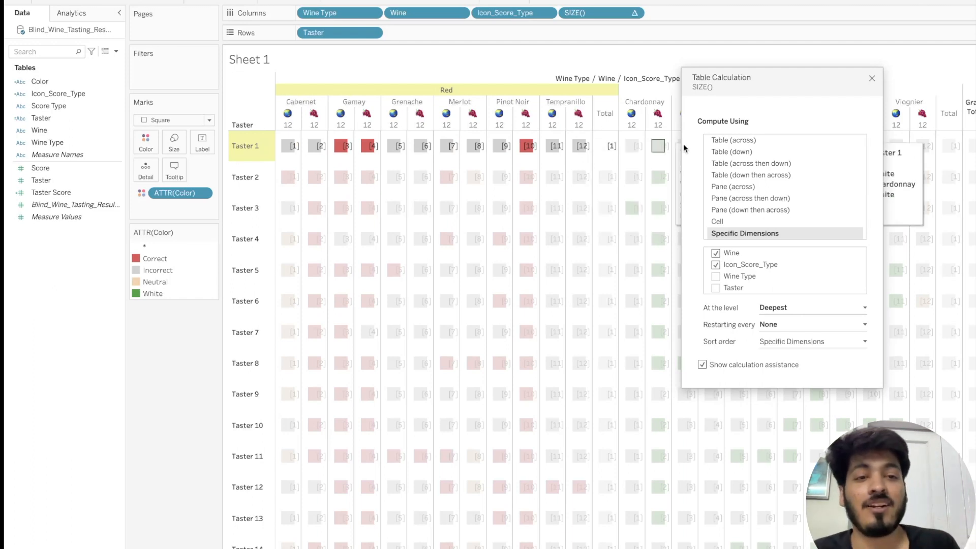
pyautogui.click(872, 78)
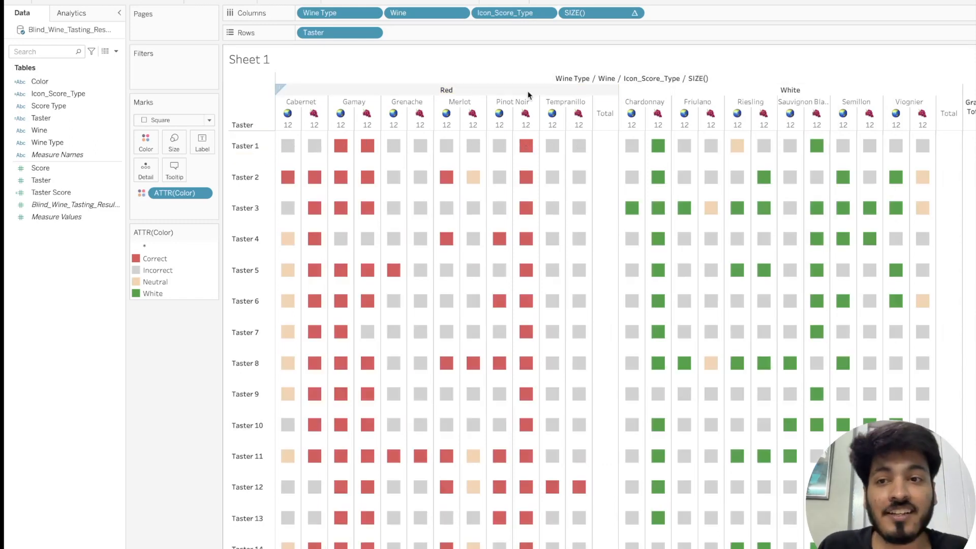
# Create a calculated field with the formula if SIZE()=1 then SUM([Score]) end.
pyautogui.click(115, 51)
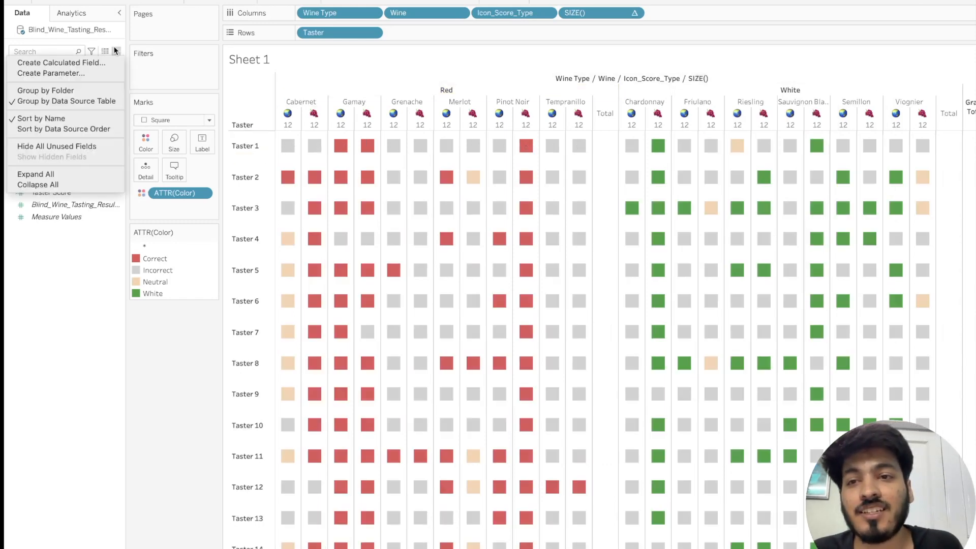
pyautogui.click(88, 63)
pyautogui.write('if')
pyautogui.moveTo(574, 13); pyautogui.dragTo(381, 289)
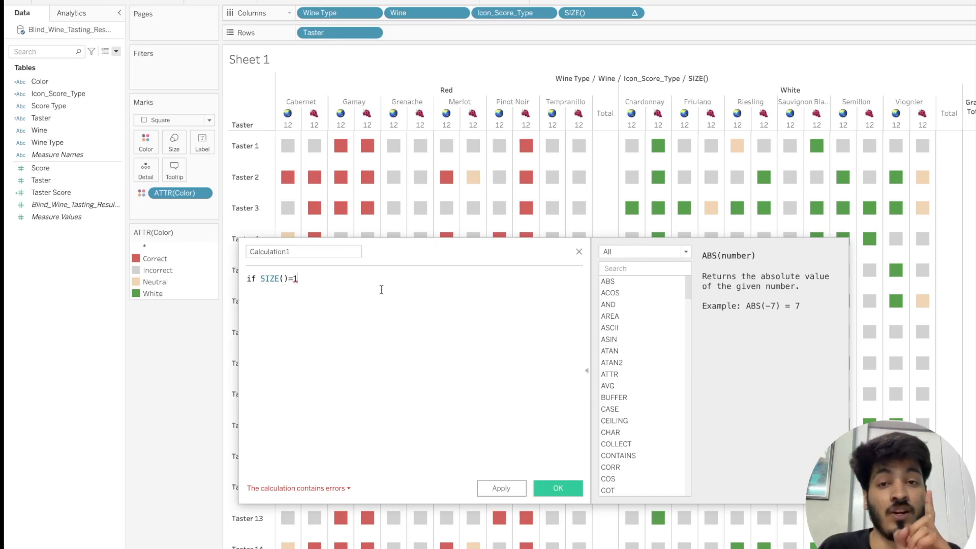
pyautogui.press('Return')
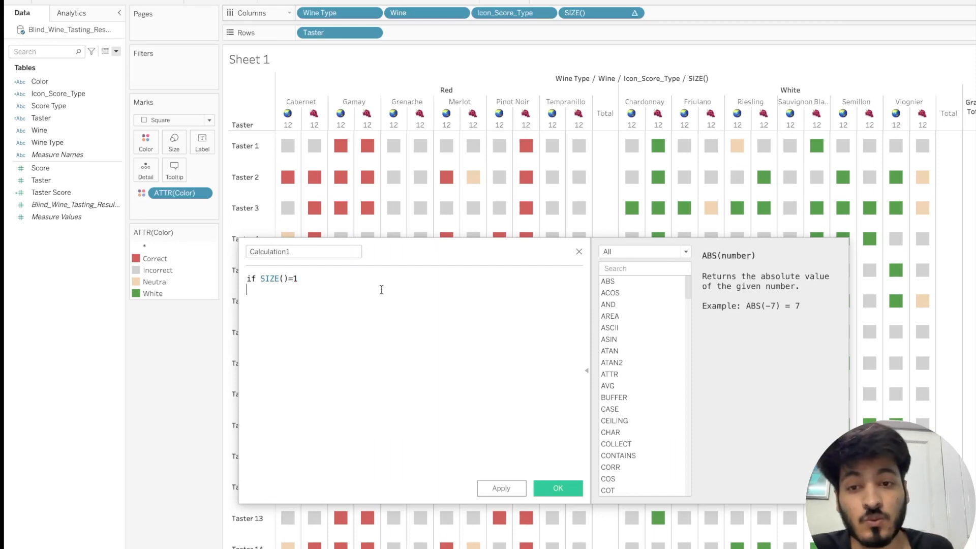
pyautogui.write('then')
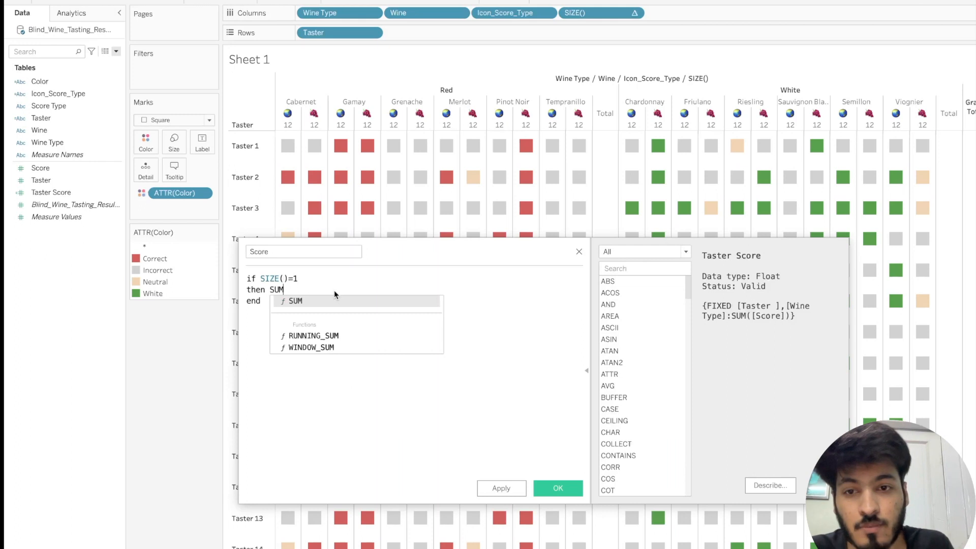
pyautogui.write('(Sc')
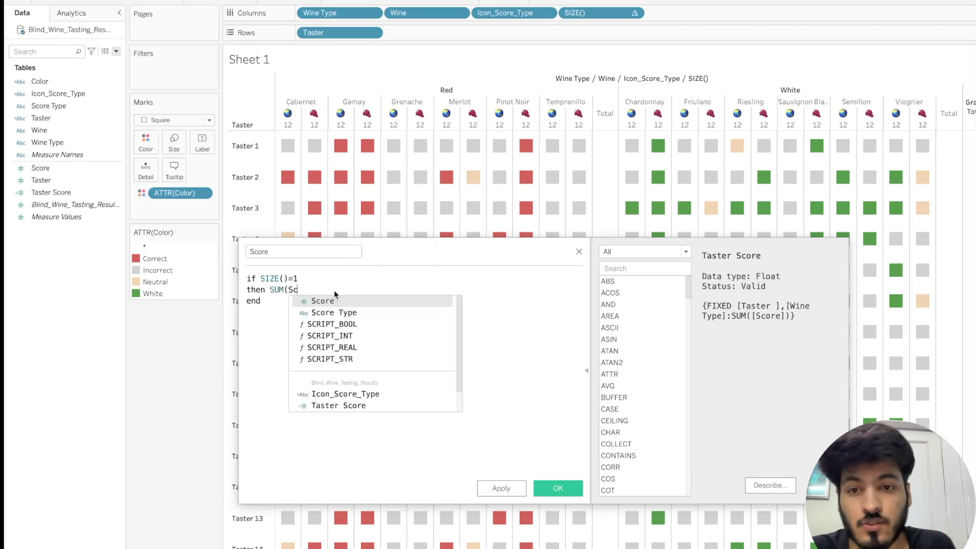
pyautogui.press('Return')
pyautogui.write(')')
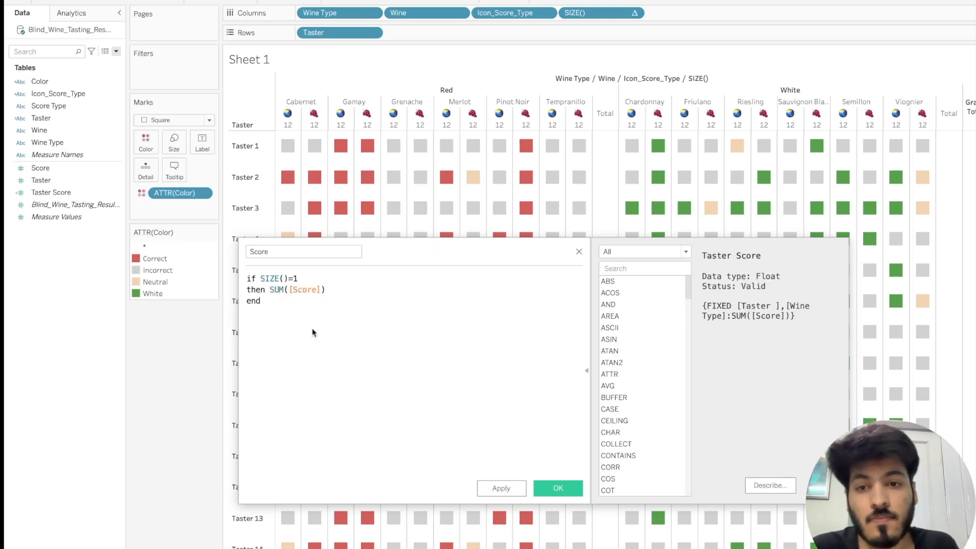
# Name the calculation Score on Totals, save it and use it as the label on the marks.
pyautogui.click(283, 252)
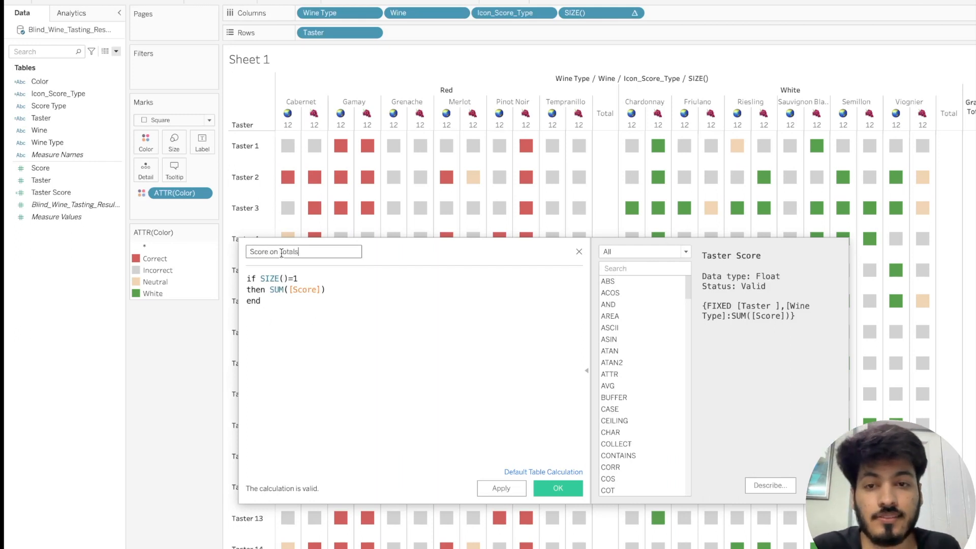
pyautogui.click(498, 491)
pyautogui.click(547, 489)
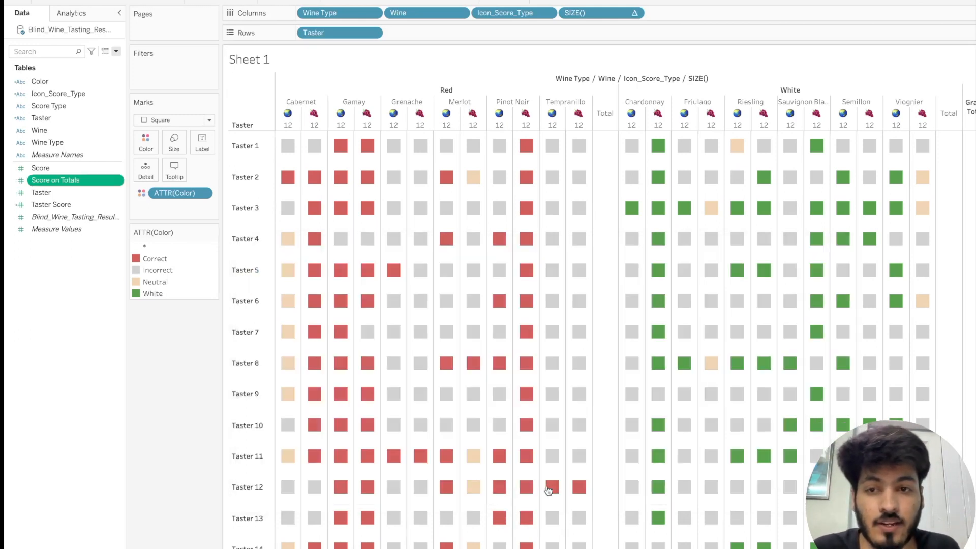
pyautogui.moveTo(68, 182); pyautogui.dragTo(202, 141)
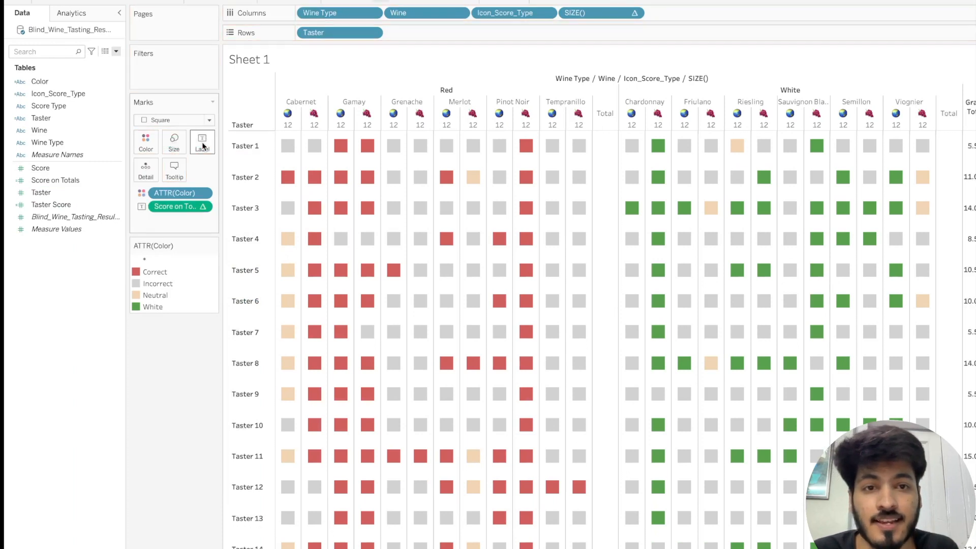
# Edit the Score on Totals table calculation to compute using the specific dimensions Wine and Icon_Score_Type, excluding Wine Type.
pyautogui.click(202, 207)
pyautogui.click(197, 339)
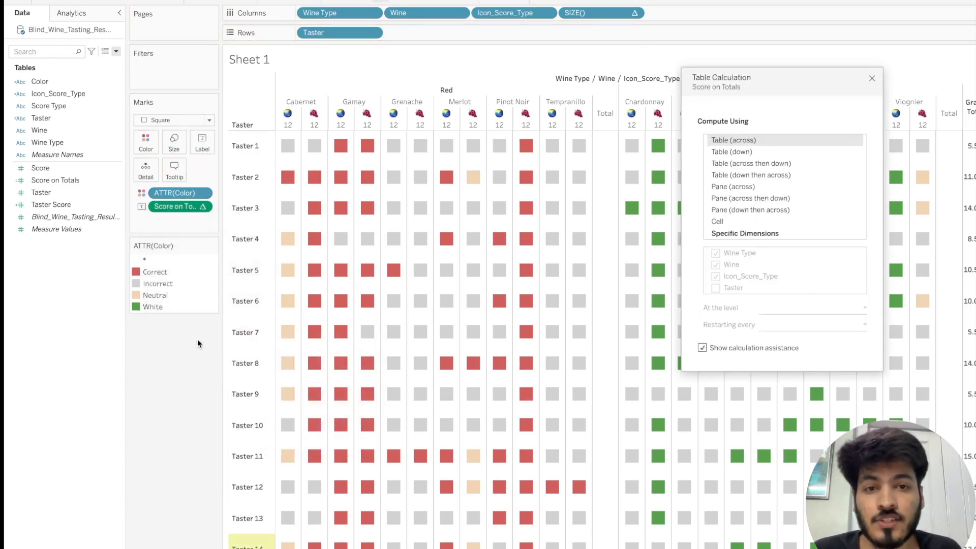
pyautogui.click(759, 233)
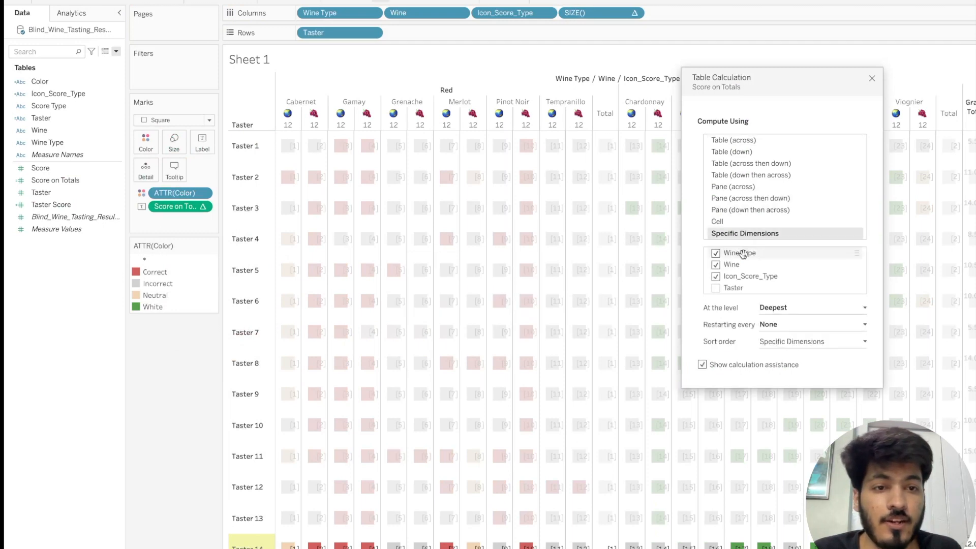
pyautogui.click(716, 264)
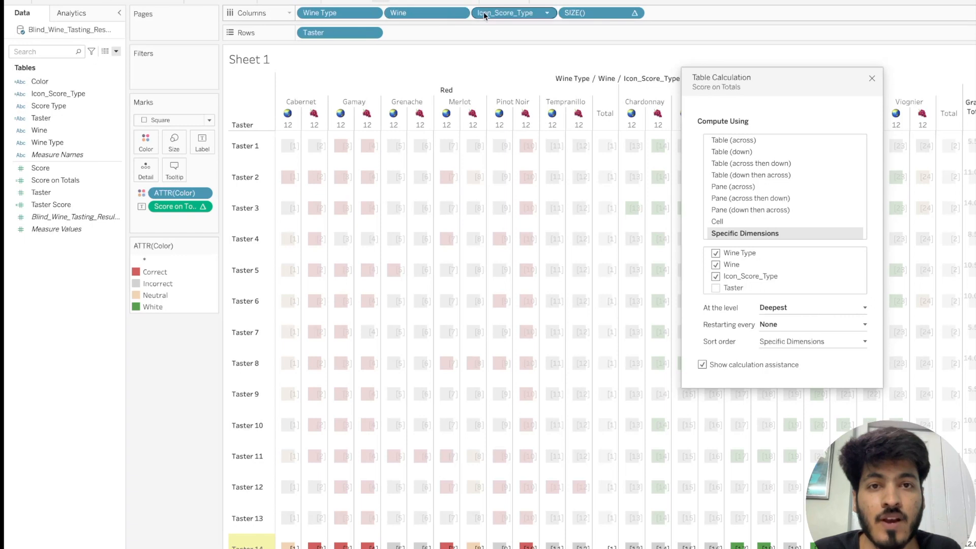
pyautogui.click(715, 253)
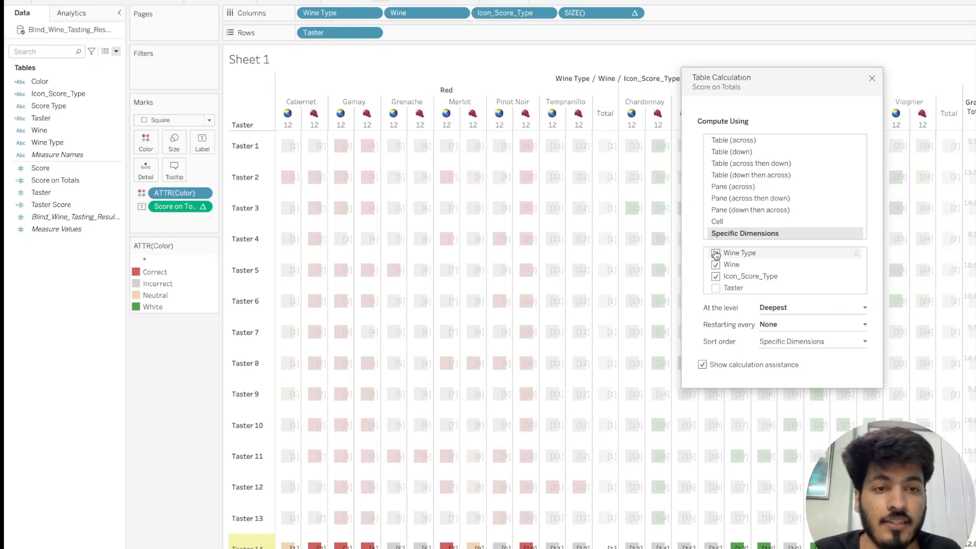
pyautogui.moveTo(732, 272)
pyautogui.mouseDown()
pyautogui.moveTo(735, 246)
pyautogui.moveTo(739, 259)
pyautogui.mouseUp()
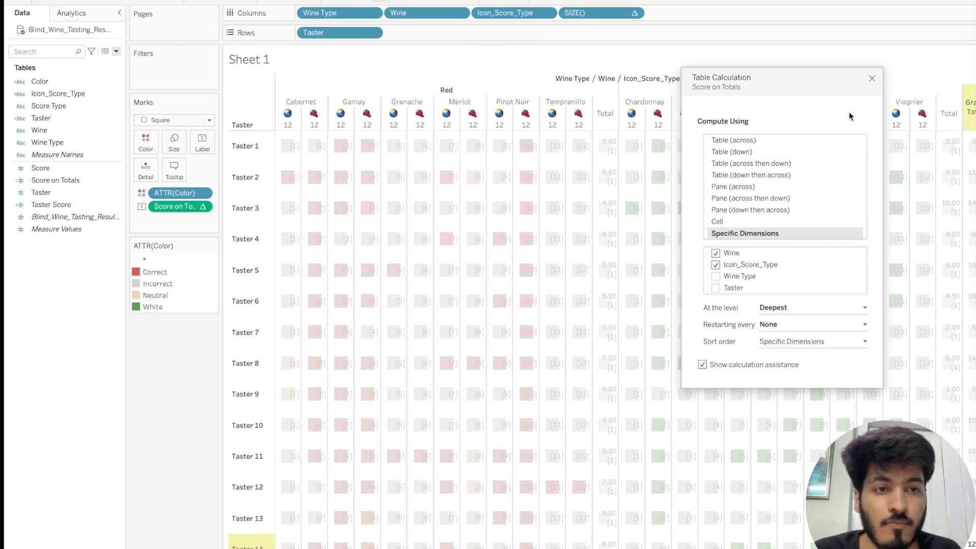
pyautogui.click(872, 78)
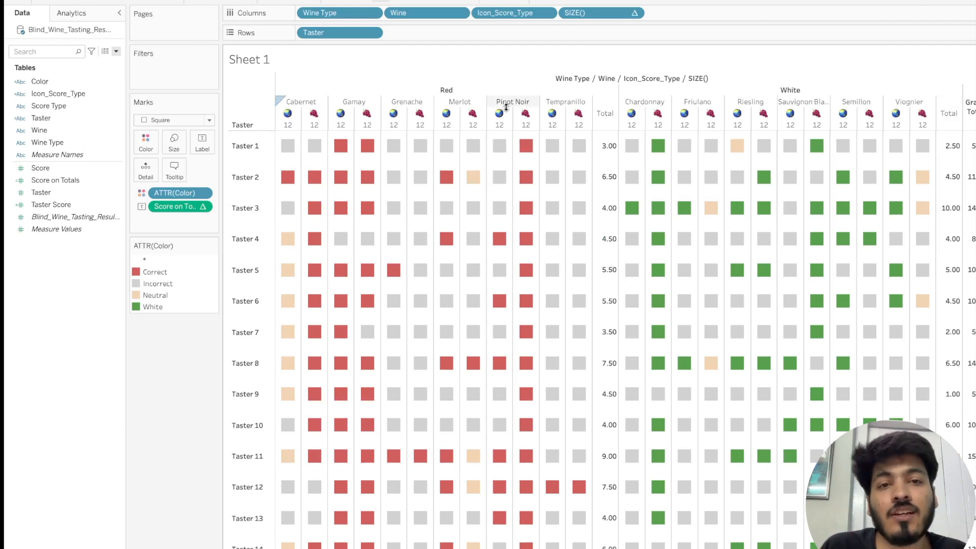
# Open the format settings of the Total header after the red wines and set its totals label to Score.
pyautogui.click(604, 115)
pyautogui.rightClick(604, 115)
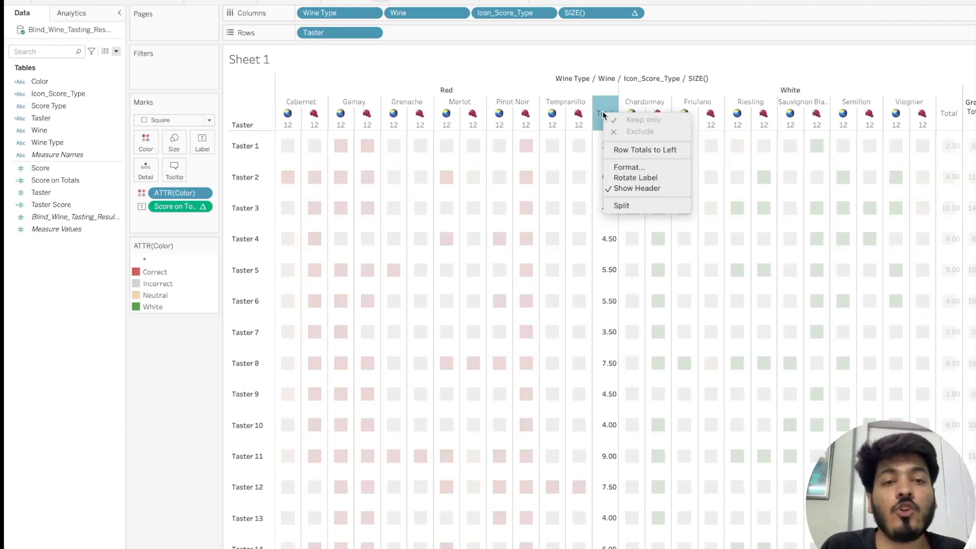
pyautogui.click(641, 162)
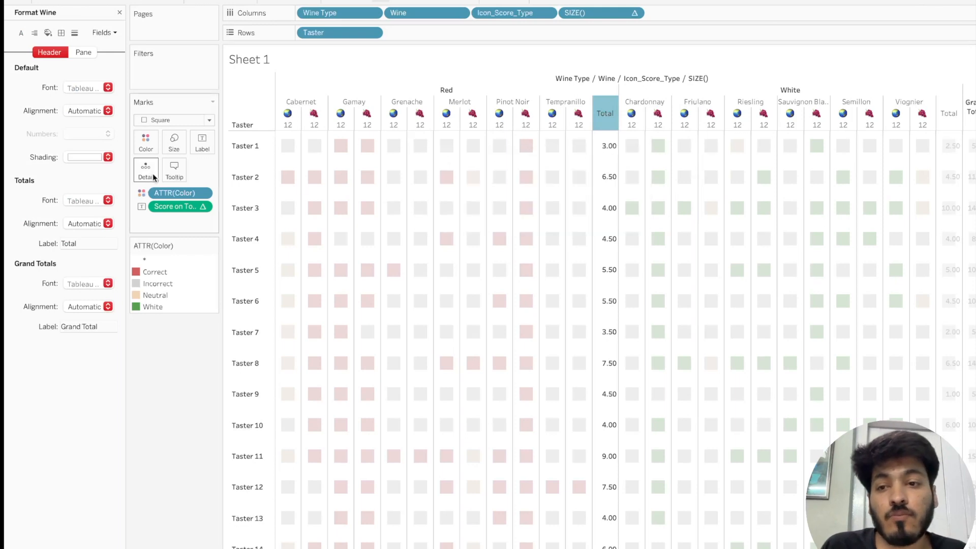
pyautogui.moveTo(433, 180)
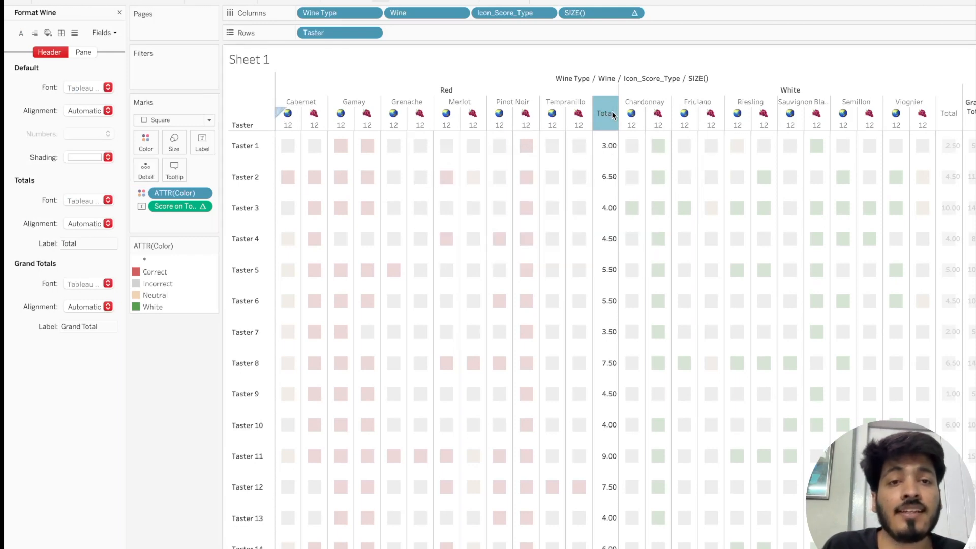
pyautogui.click(89, 243)
pyautogui.press('BackSpace')
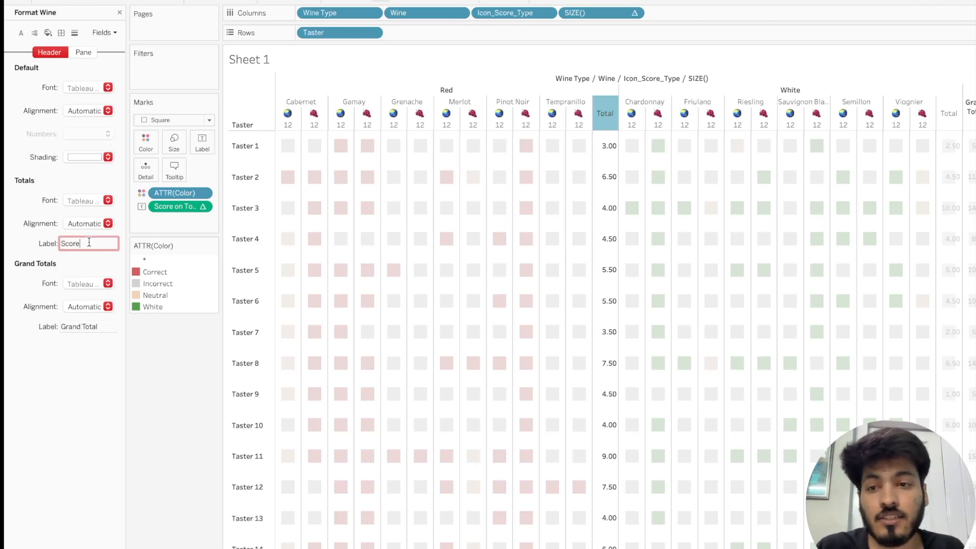
# Set the grand totals label in the Wine field's header formatting to Score Overall and close the formatting.
pyautogui.click(100, 330)
pyautogui.press('BackSpace')
pyautogui.press('BackSpace')
pyautogui.press('BackSpace')
pyautogui.press('BackSpace')
pyautogui.press('BackSpace')
pyautogui.press('BackSpace')
pyautogui.press('BackSpace')
pyautogui.press('BackSpace')
pyautogui.press('BackSpace')
pyautogui.press('BackSpace')
pyautogui.press('BackSpace')
pyautogui.write('Score Overall')
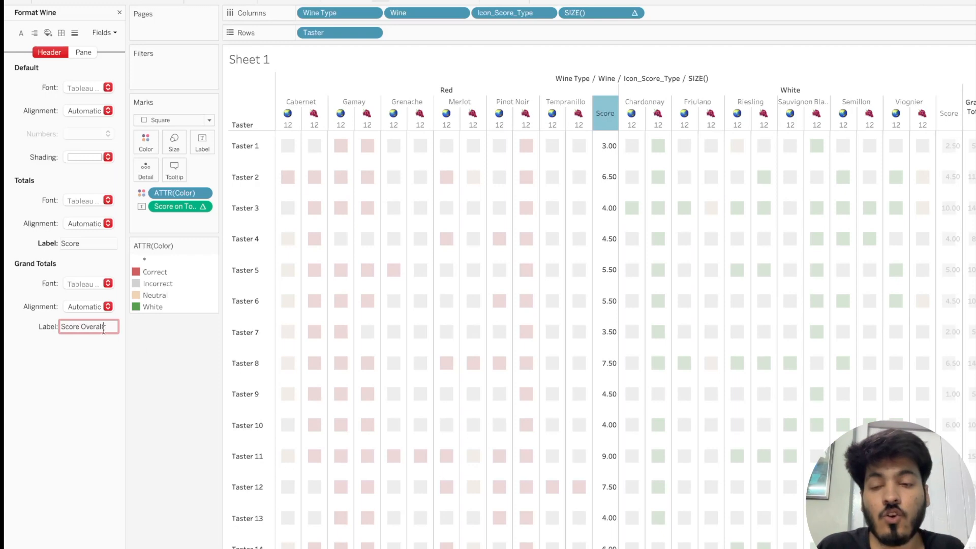
pyautogui.press('Return')
pyautogui.click(120, 12)
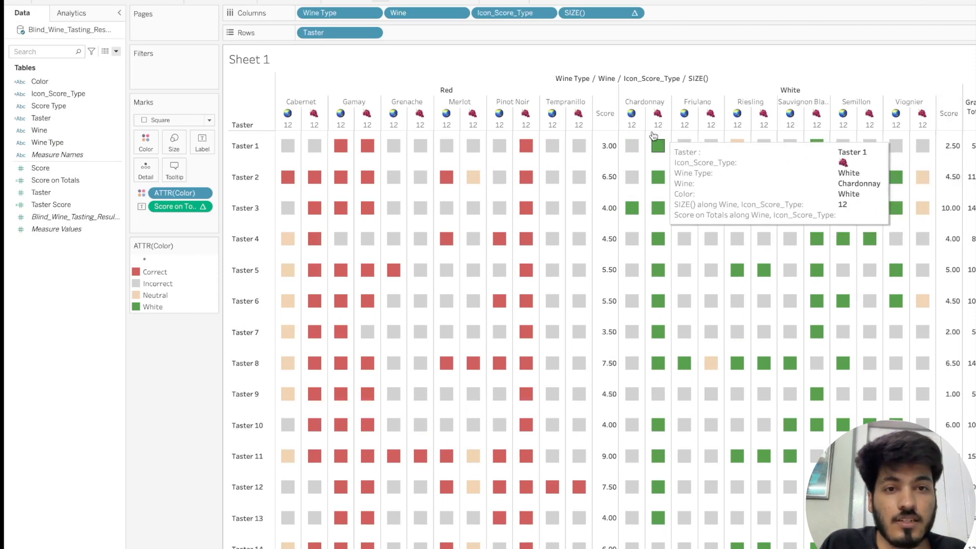
# Reopen the Wine field's header formatting to check the grand totals label, then close it and clear the selection.
pyautogui.rightClick(611, 113)
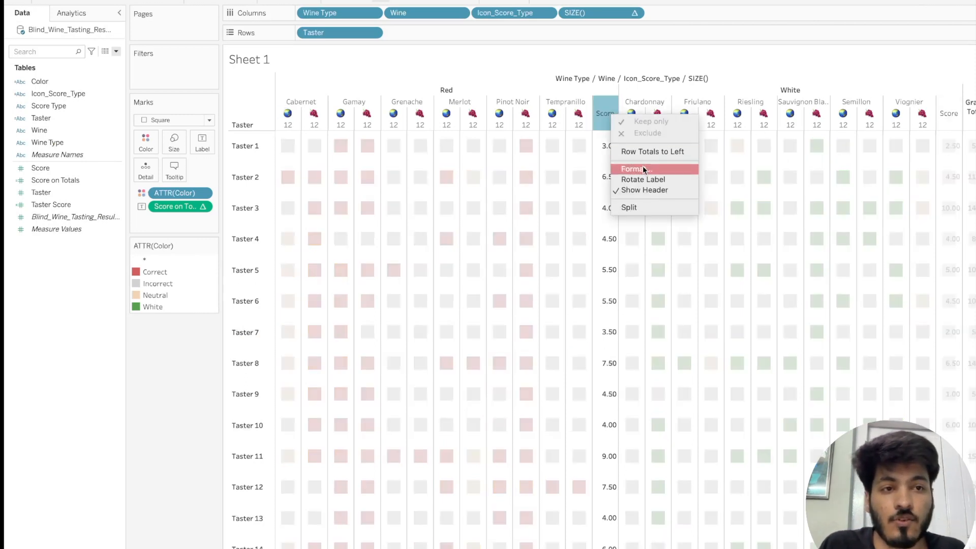
pyautogui.click(641, 168)
pyautogui.click(106, 326)
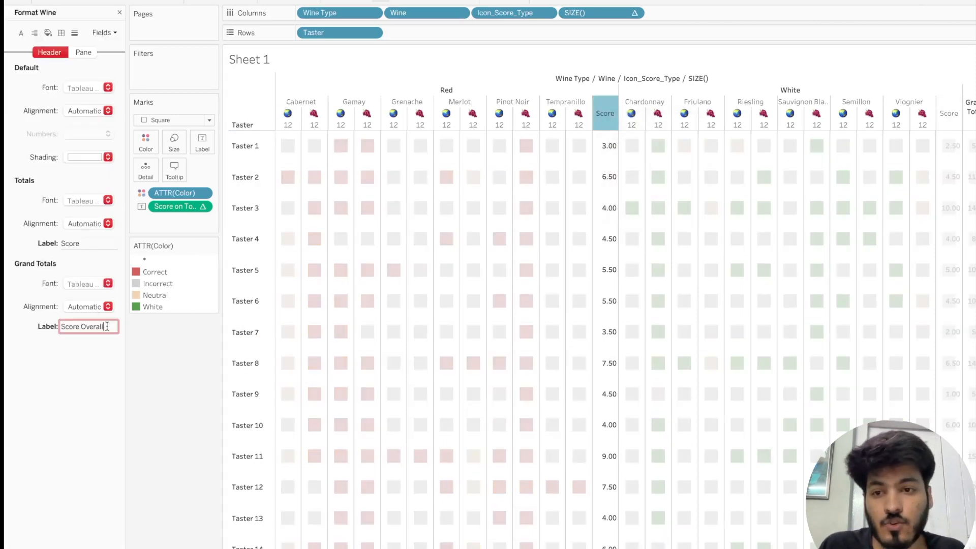
pyautogui.click(119, 12)
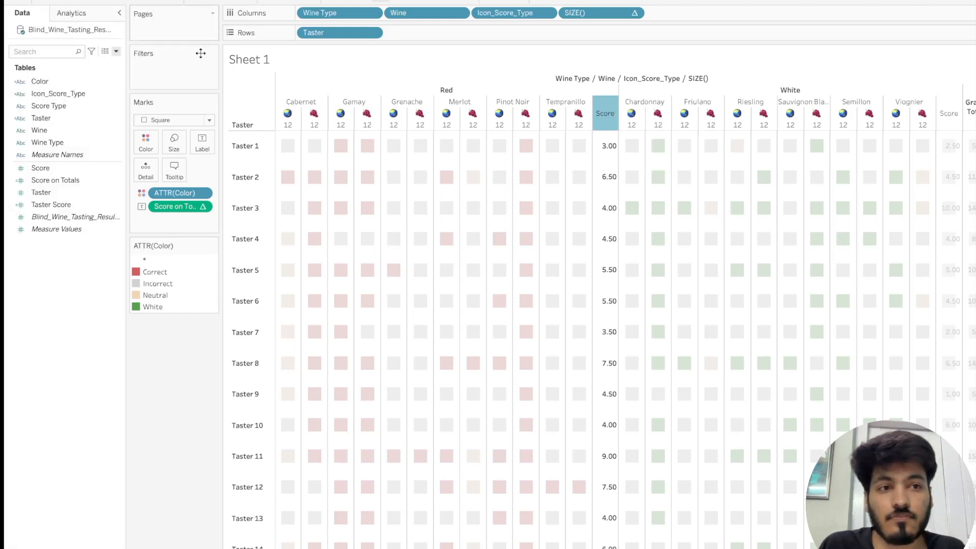
pyautogui.rightClick(168, 401)
pyautogui.click(150, 364)
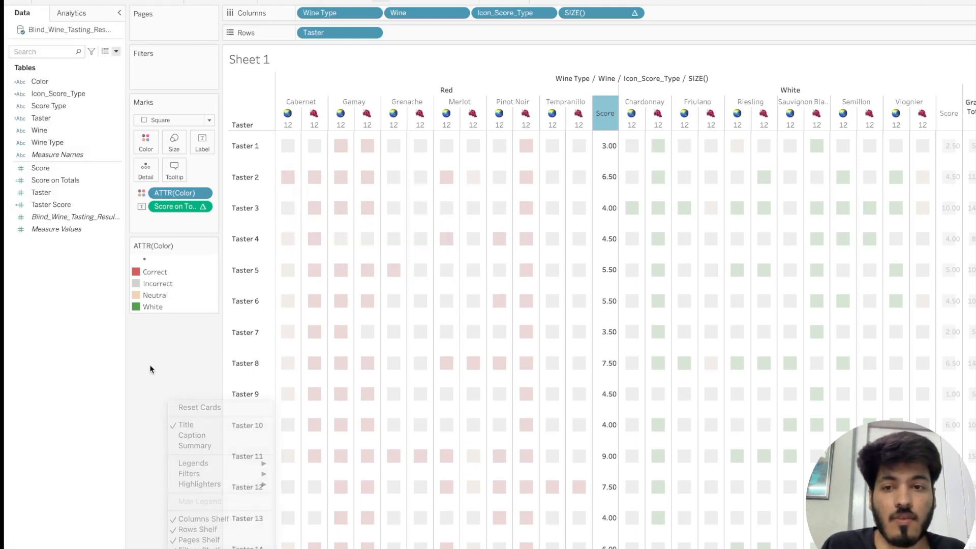
pyautogui.click(882, 71)
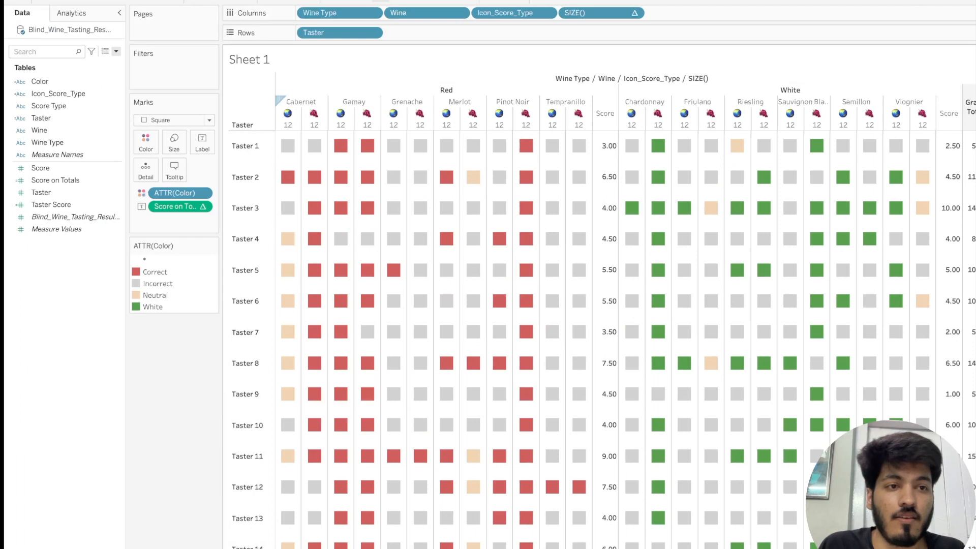
# Format the Grand Total header of the Wine Type field and set its grand totals label to Score Overall.
pyautogui.rightClick(971, 107)
pyautogui.click(939, 162)
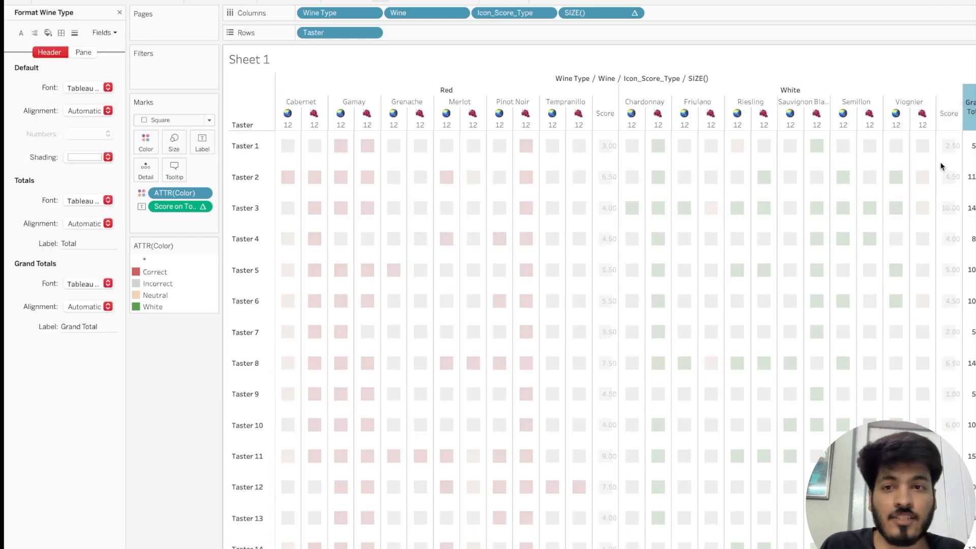
pyautogui.click(89, 325)
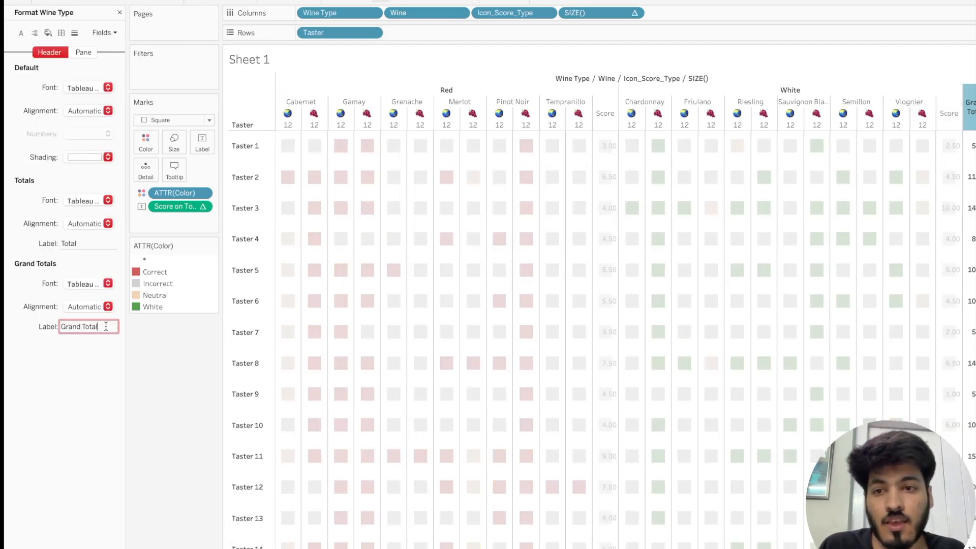
pyautogui.write('Score Overall')
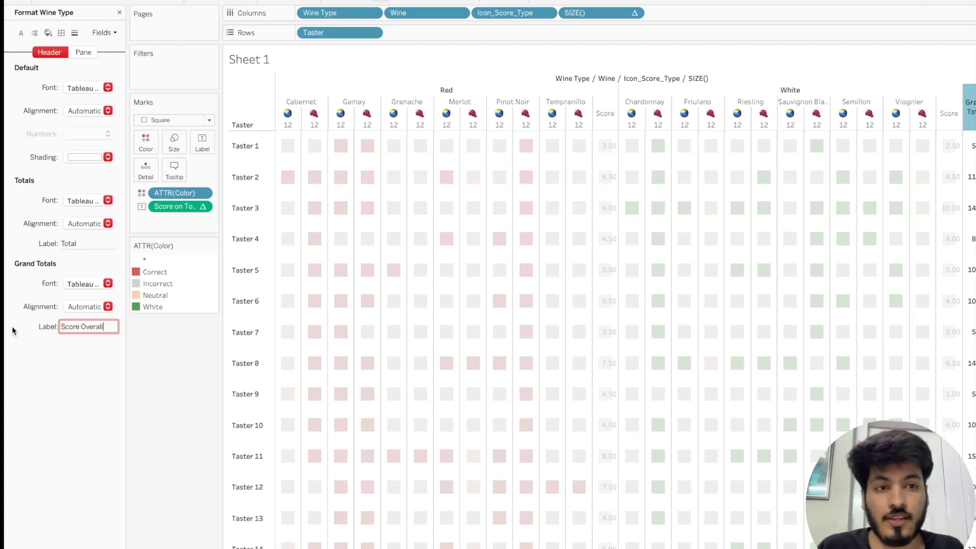
pyautogui.press('Return')
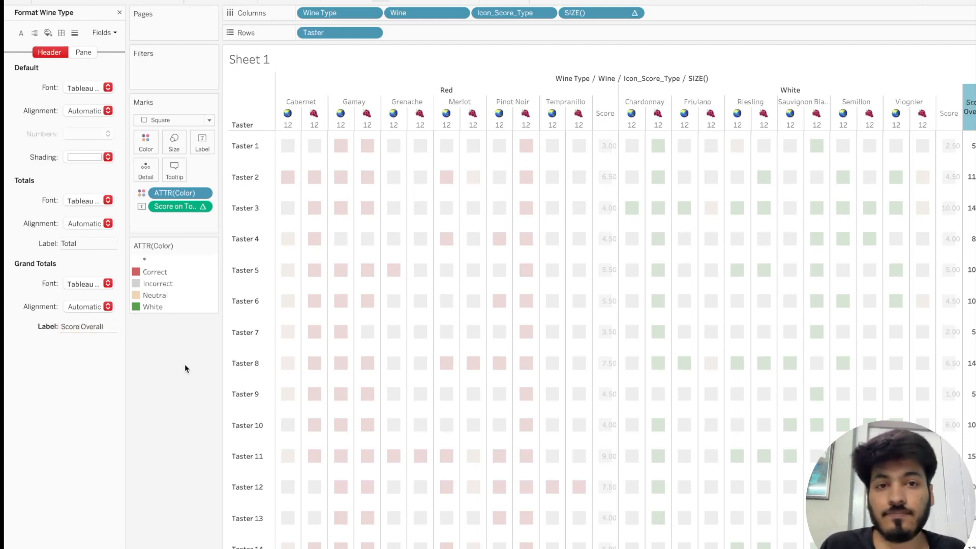
pyautogui.click(121, 12)
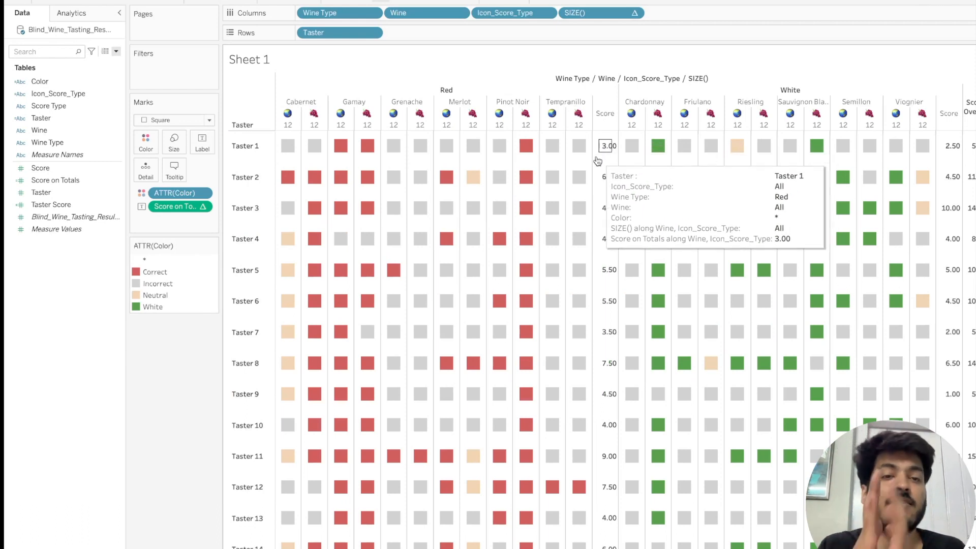
# Open the sheet's line formatting and set the grid lines, zero lines and trend lines to None.
pyautogui.rightClick(599, 203)
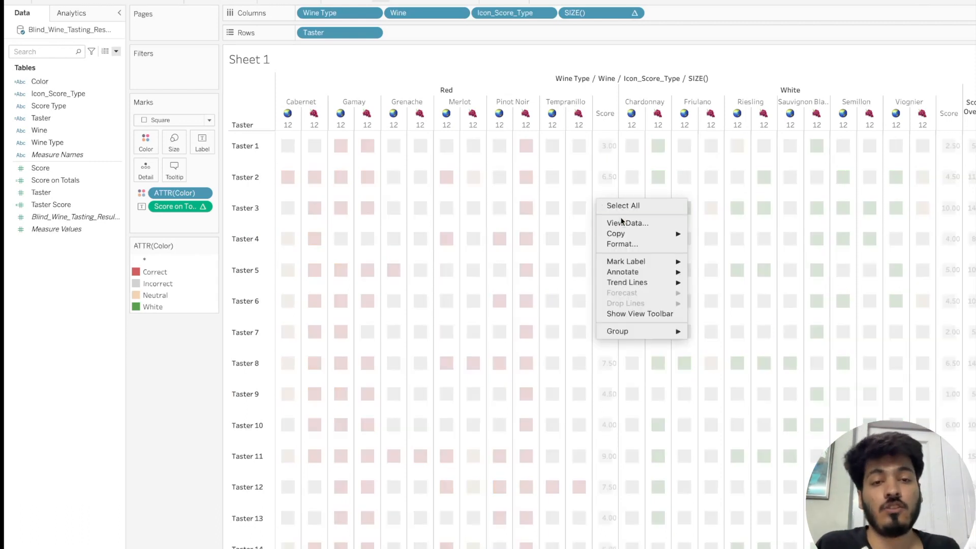
pyautogui.click(622, 244)
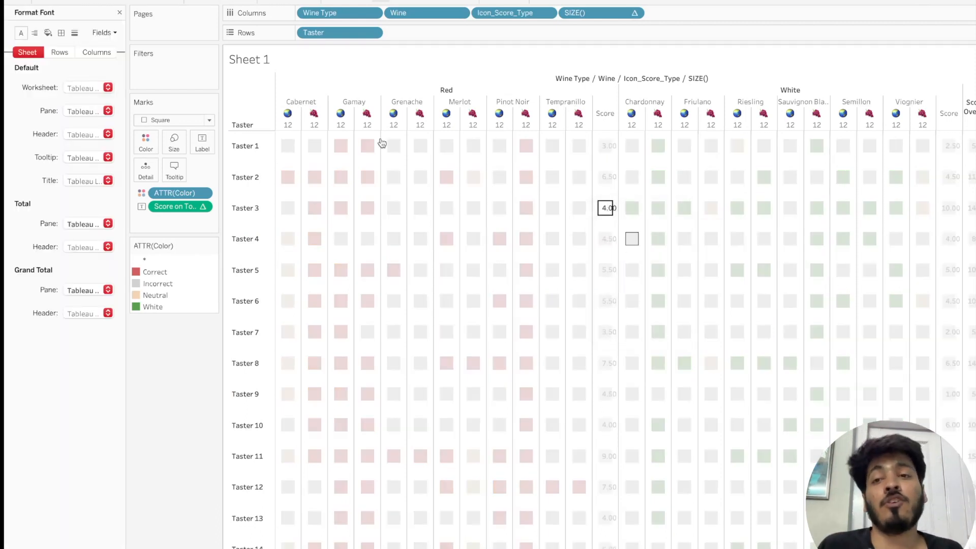
pyautogui.click(75, 33)
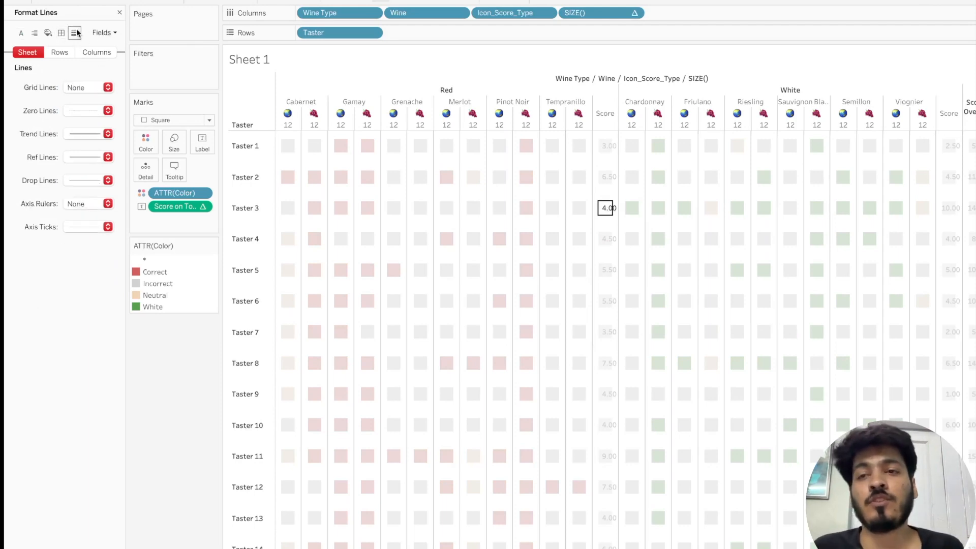
pyautogui.click(97, 52)
pyautogui.click(30, 52)
pyautogui.click(107, 85)
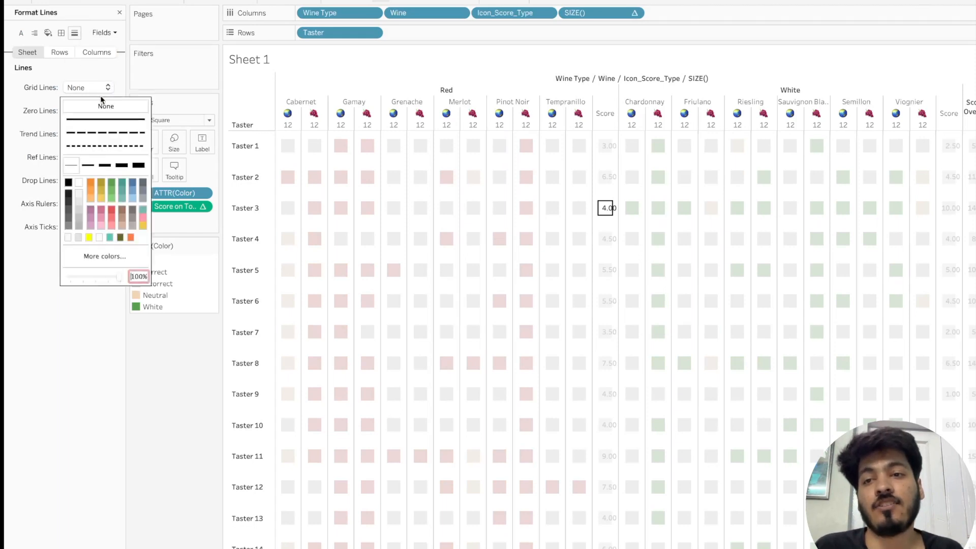
pyautogui.click(103, 104)
pyautogui.click(95, 110)
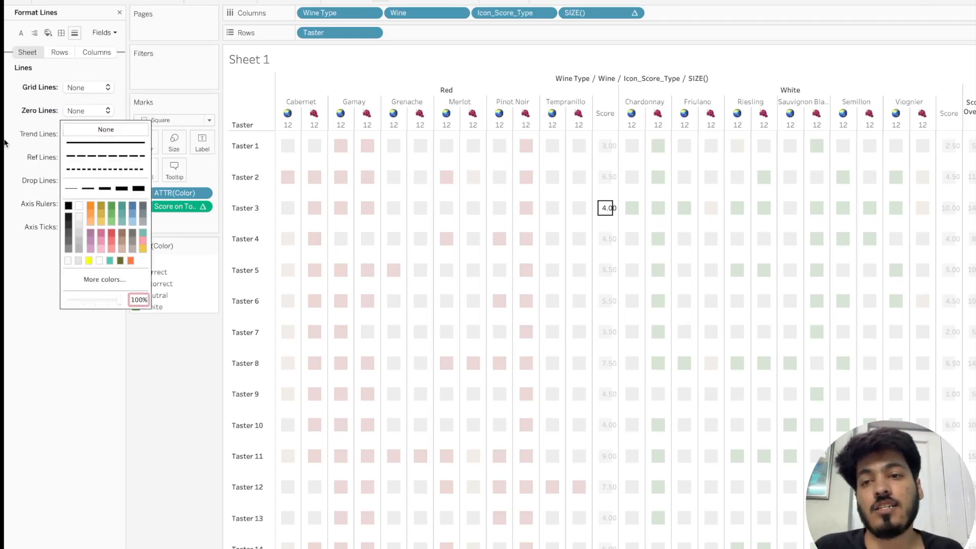
pyautogui.click(105, 129)
pyautogui.click(108, 134)
pyautogui.click(105, 151)
# Set the sheet's reference lines, drop lines, axis rulers and axis ticks to None.
pyautogui.click(107, 157)
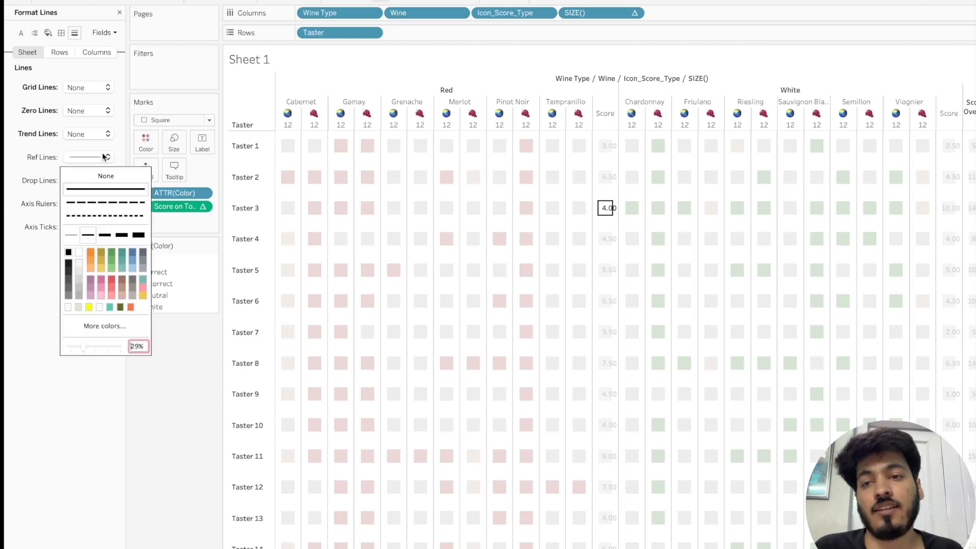
pyautogui.click(105, 176)
pyautogui.click(104, 182)
pyautogui.click(106, 199)
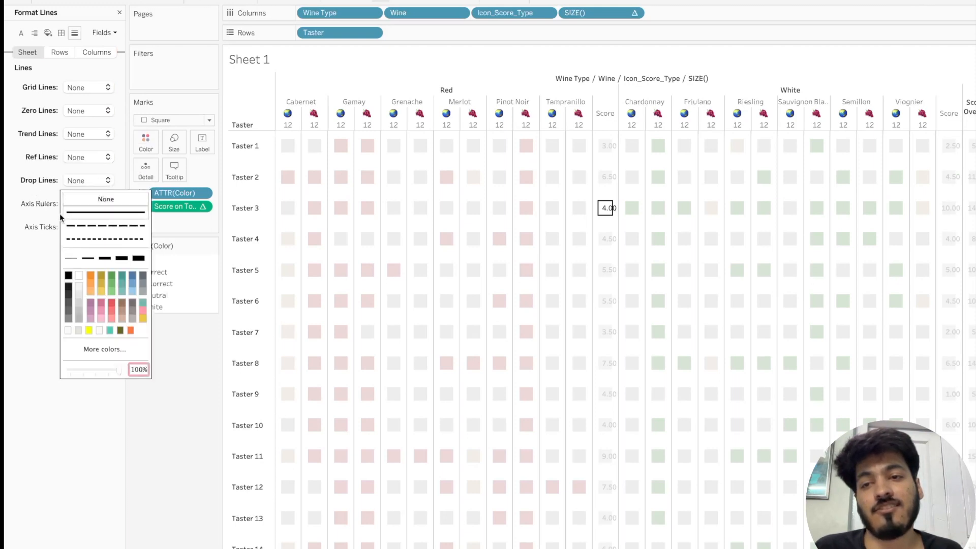
pyautogui.click(91, 204)
pyautogui.click(105, 222)
pyautogui.click(34, 246)
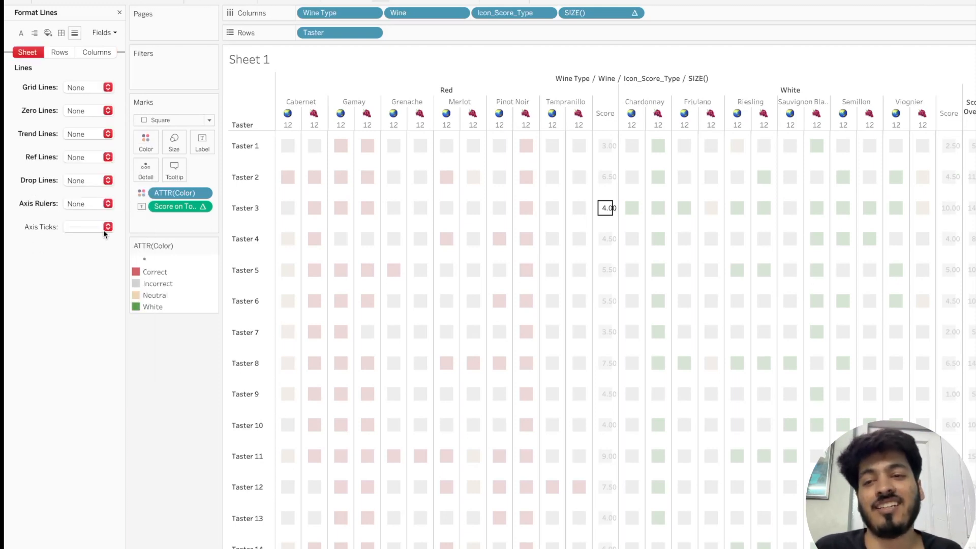
pyautogui.click(106, 228)
pyautogui.click(100, 245)
pyautogui.click(15, 276)
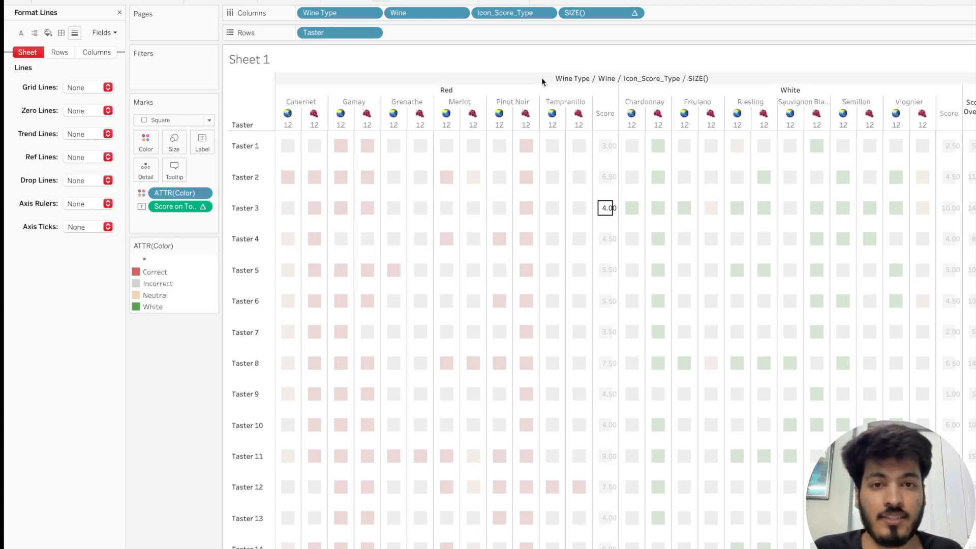
# In the sheet's border formatting, set the pane borders of the row divider and column divider to None.
pyautogui.click(61, 33)
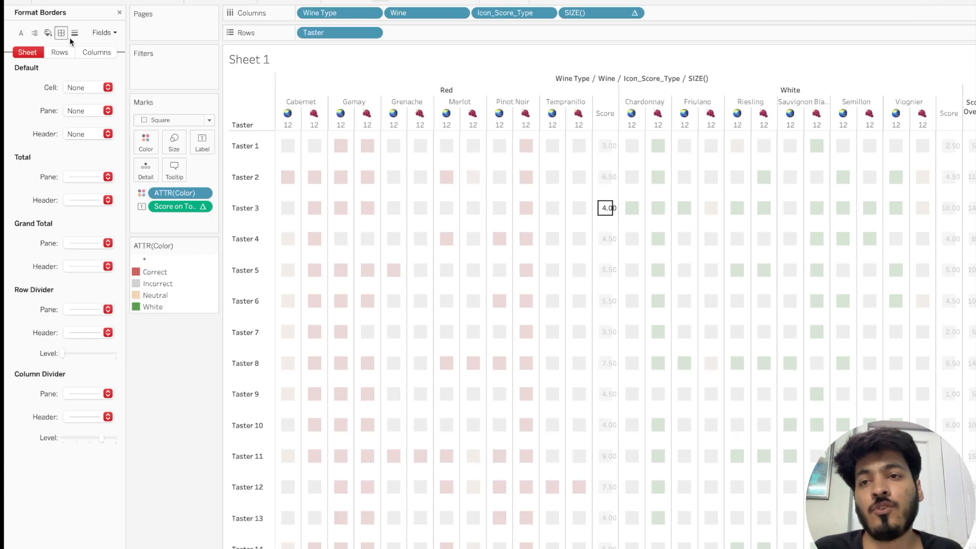
pyautogui.click(108, 307)
pyautogui.click(105, 327)
pyautogui.click(108, 394)
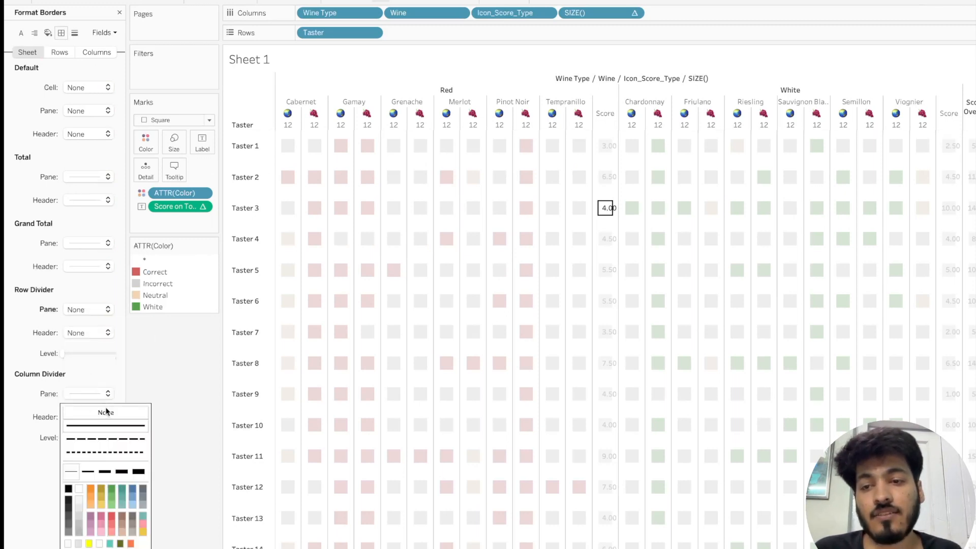
pyautogui.click(105, 410)
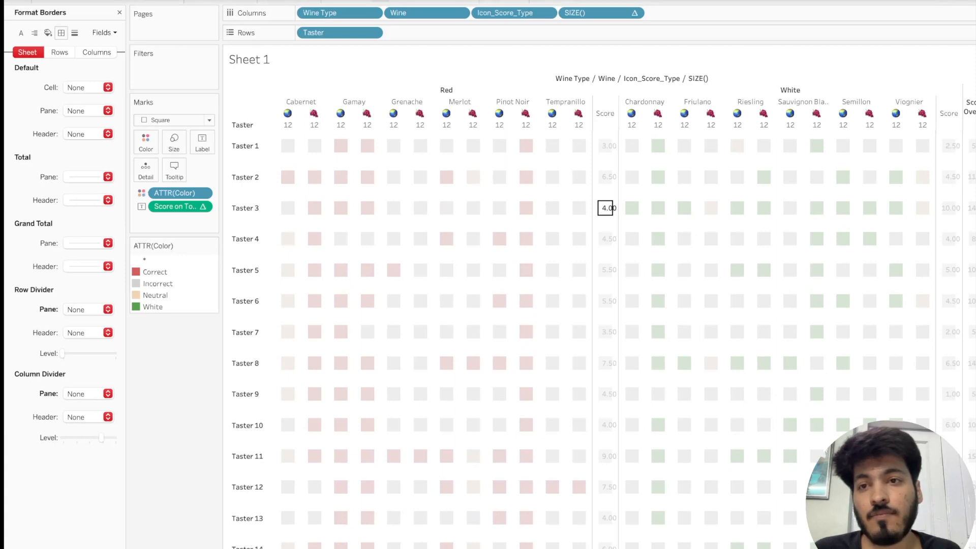
pyautogui.click(120, 12)
pyautogui.moveTo(606, 208)
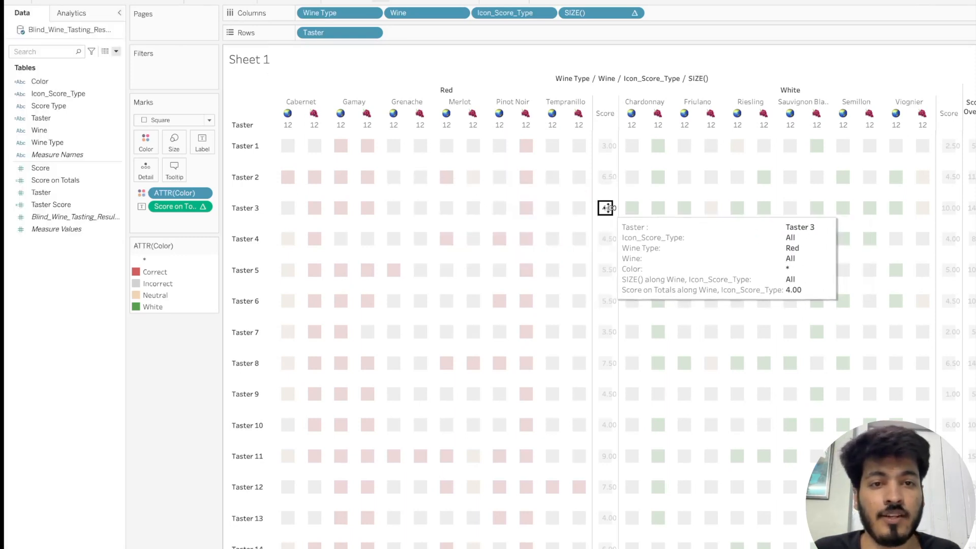
pyautogui.click(710, 115)
pyautogui.click(708, 176)
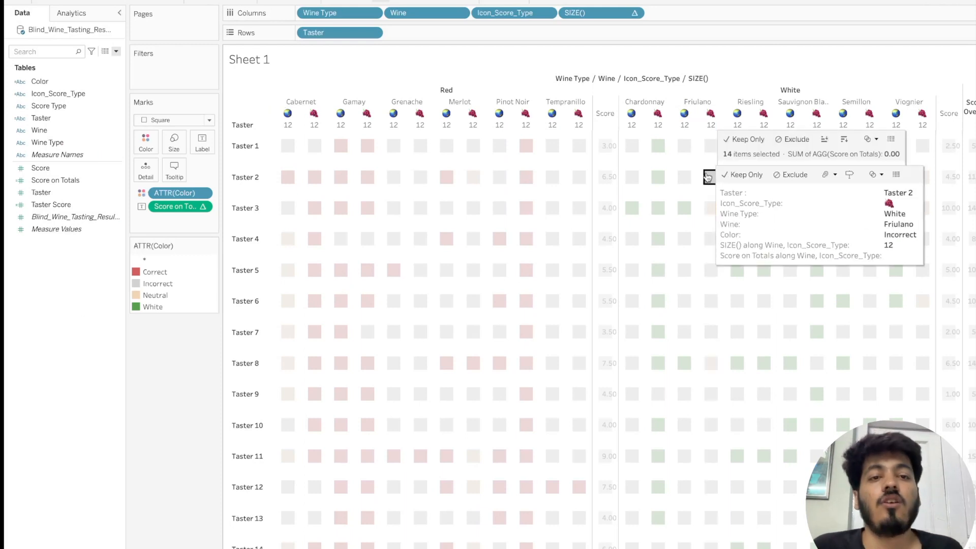
pyautogui.click(708, 175)
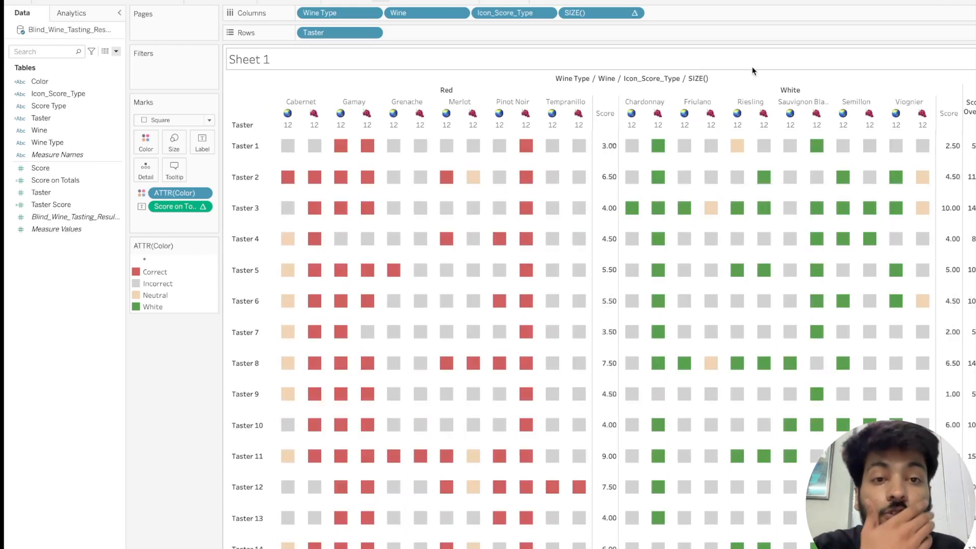
pyautogui.moveTo(607, 147)
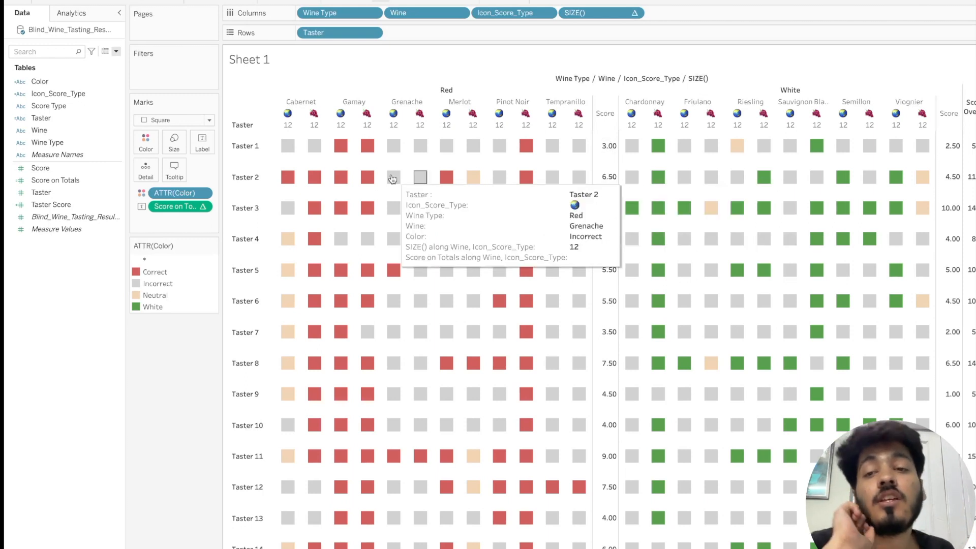
# Set the default number format of Score on Totals to Number (Custom) with no decimal places.
pyautogui.click(201, 207)
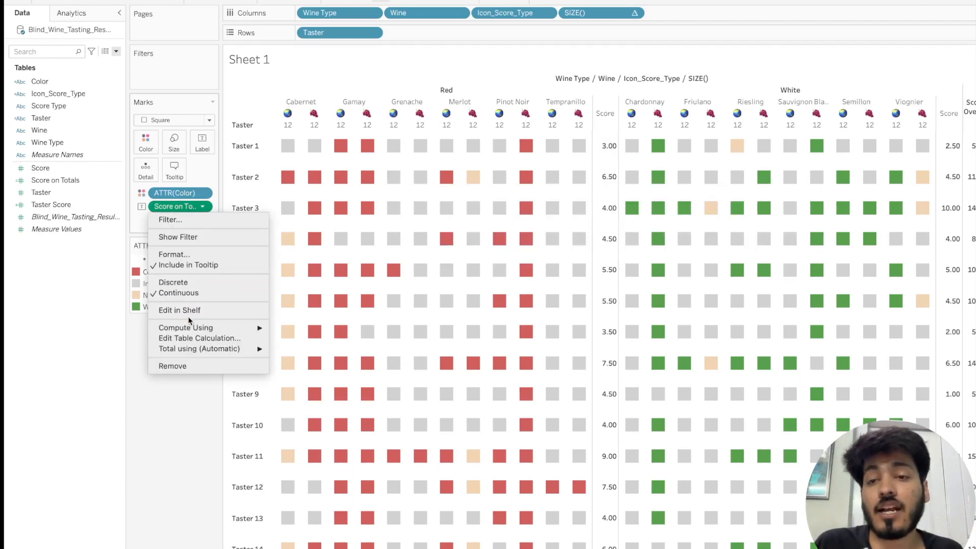
pyautogui.click(185, 256)
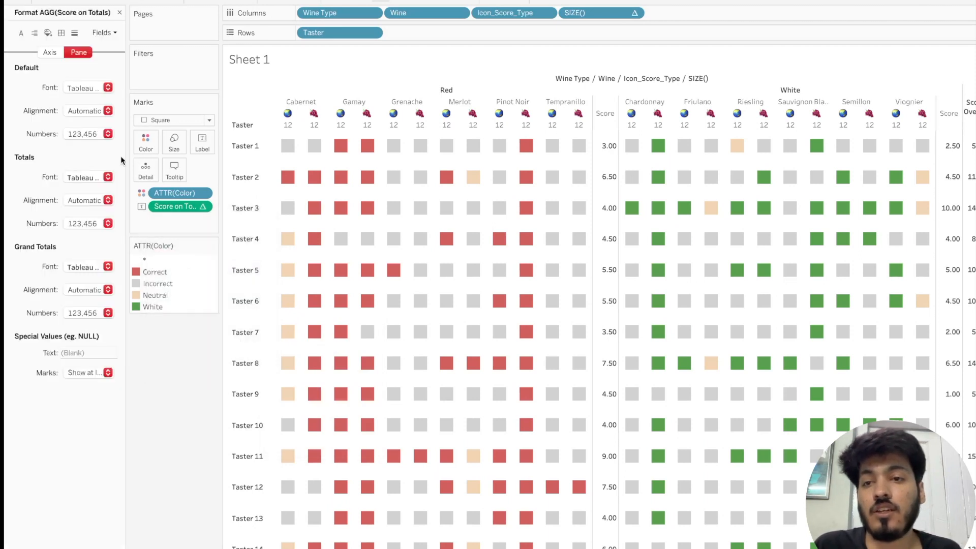
pyautogui.click(107, 135)
pyautogui.click(108, 188)
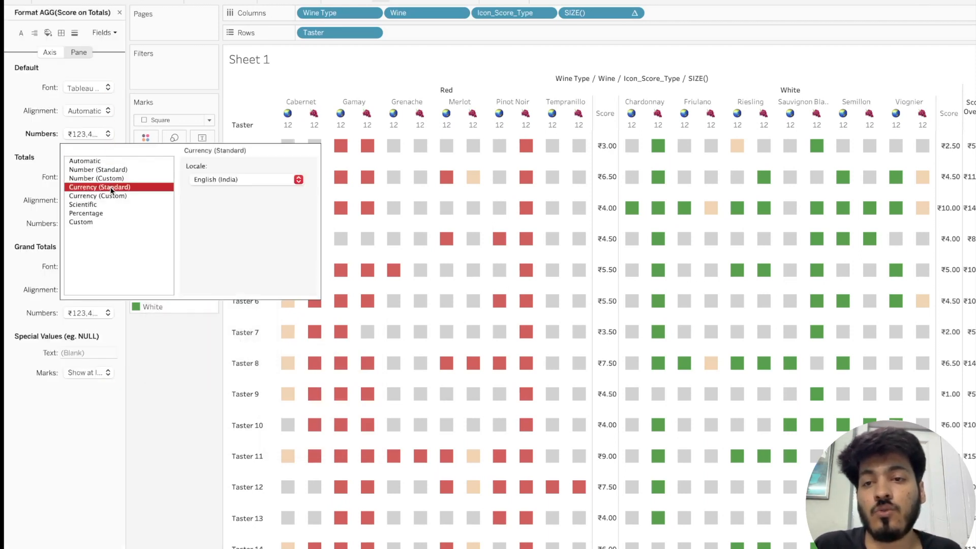
pyautogui.click(112, 179)
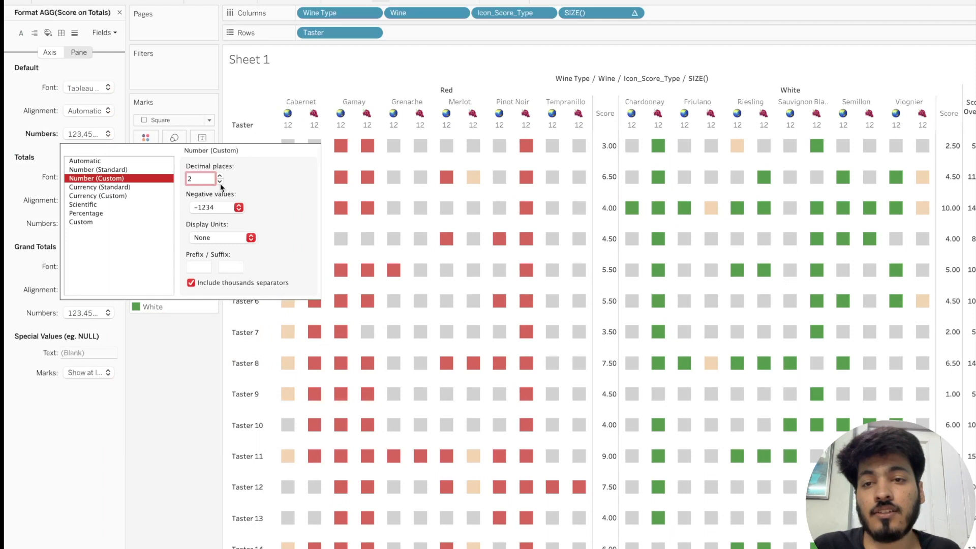
pyautogui.click(221, 182)
pyautogui.click(168, 339)
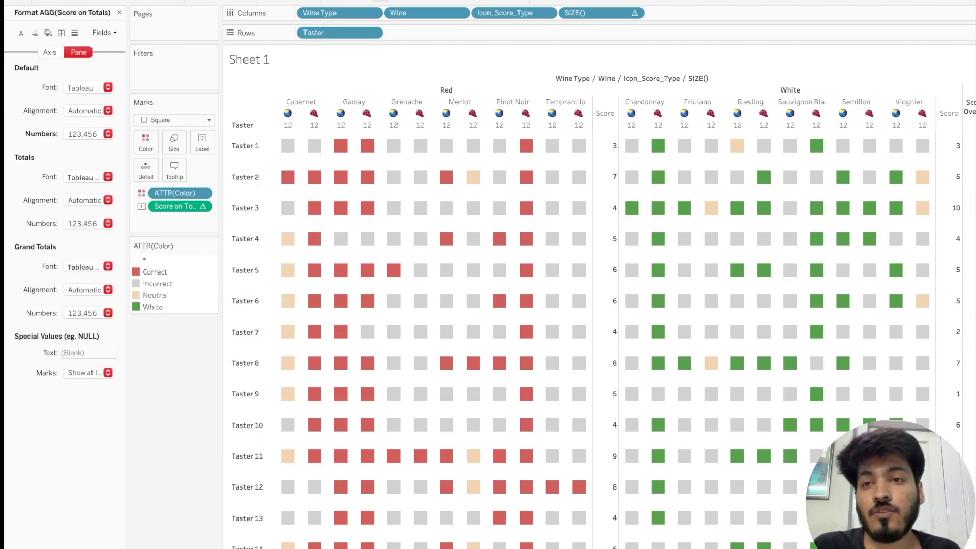
pyautogui.click(119, 12)
# Set the horizontal alignment of the mark labels to Center.
pyautogui.click(203, 141)
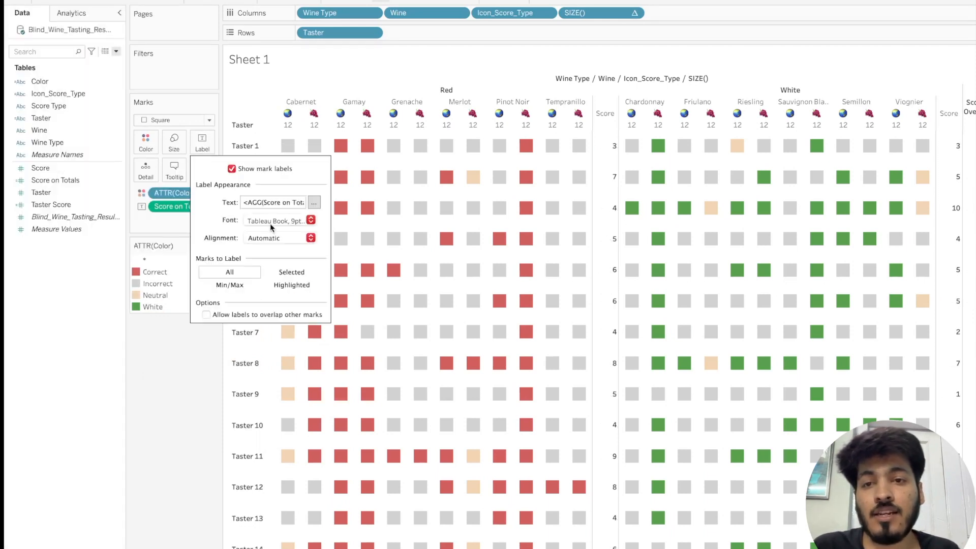
pyautogui.click(284, 238)
pyautogui.click(273, 294)
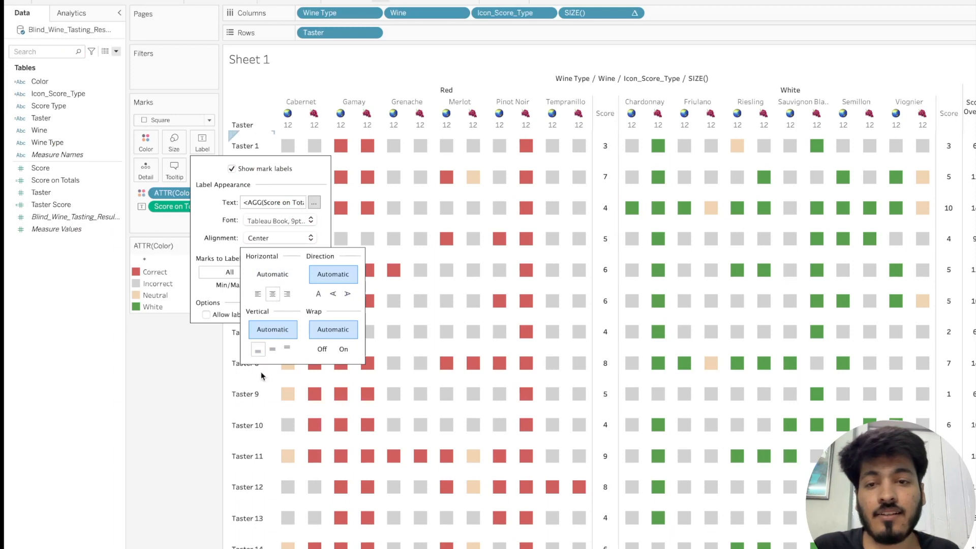
pyautogui.click(244, 425)
pyautogui.click(252, 424)
pyautogui.click(252, 425)
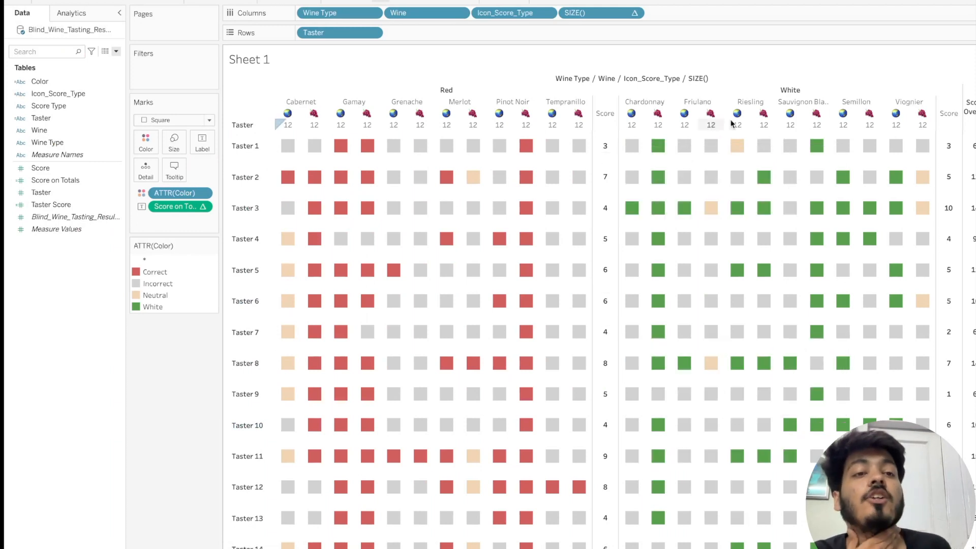
# Format the default font of the Taster row headers as Tableau Semibold, size 10.
pyautogui.rightClick(240, 147)
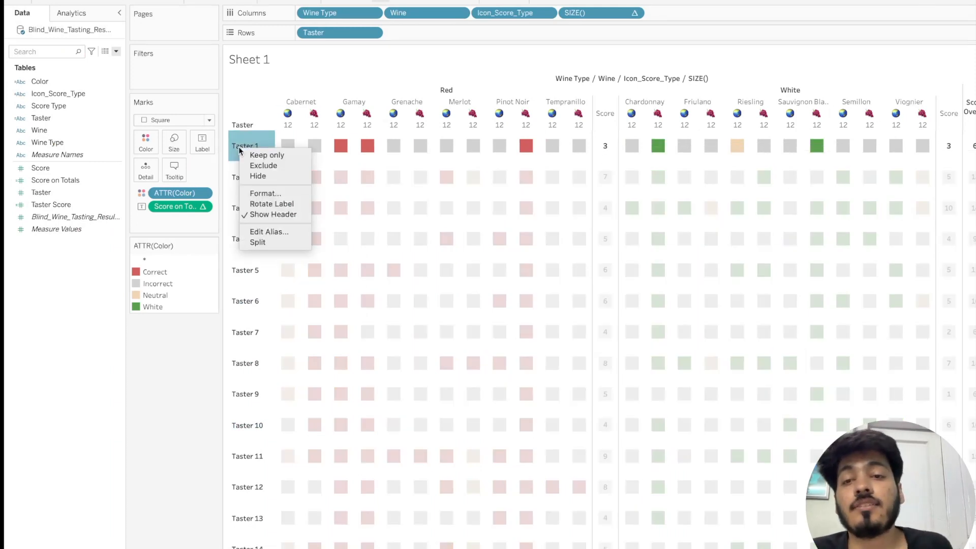
pyautogui.click(269, 195)
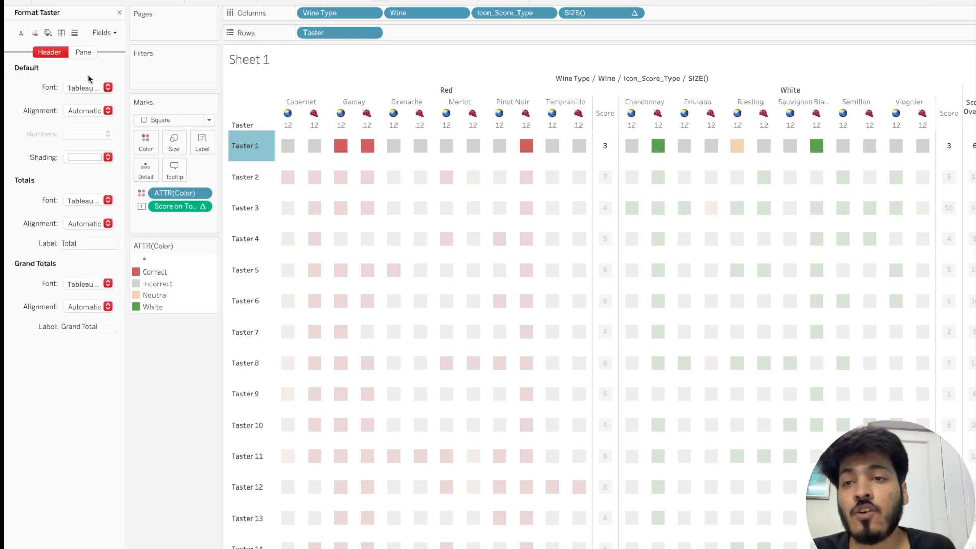
pyautogui.click(108, 88)
pyautogui.click(138, 109)
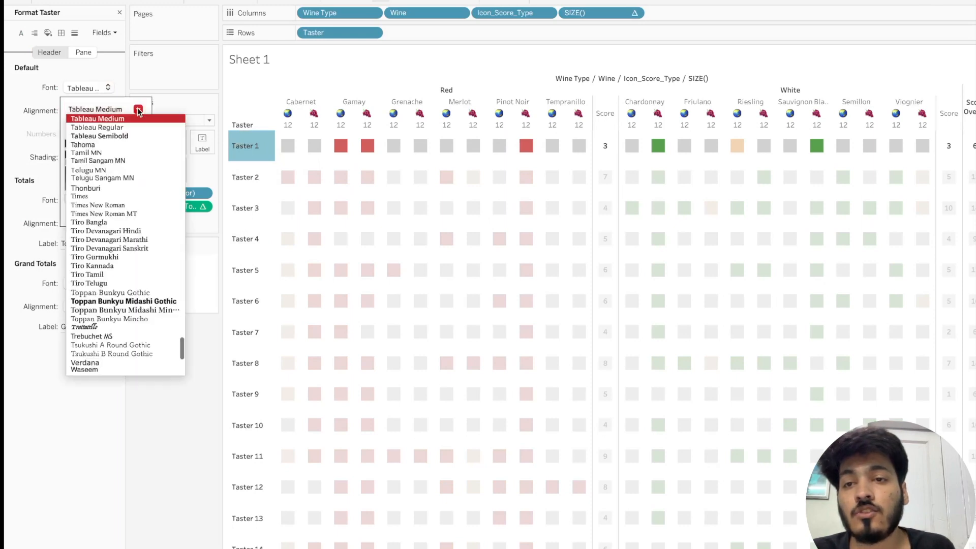
pyautogui.click(99, 136)
pyautogui.click(85, 128)
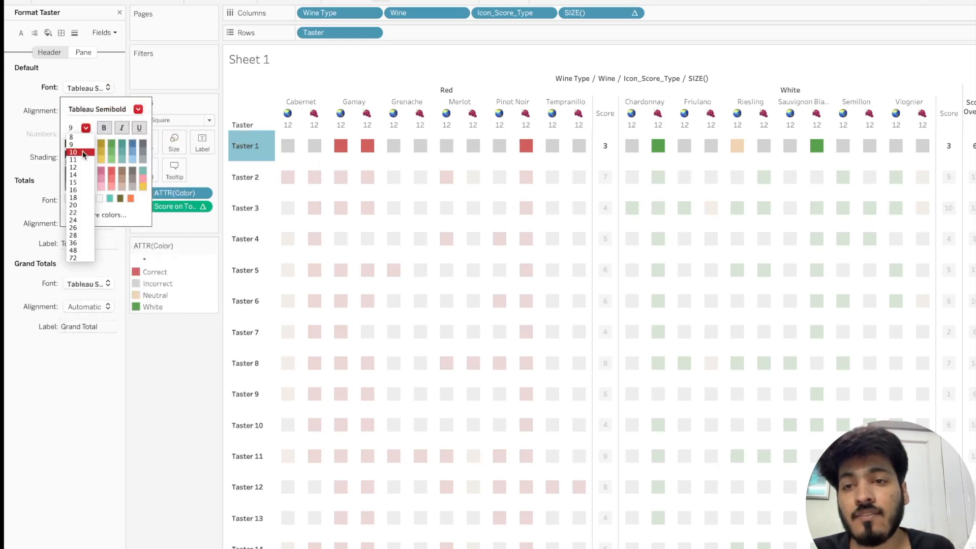
pyautogui.click(85, 153)
pyautogui.click(94, 361)
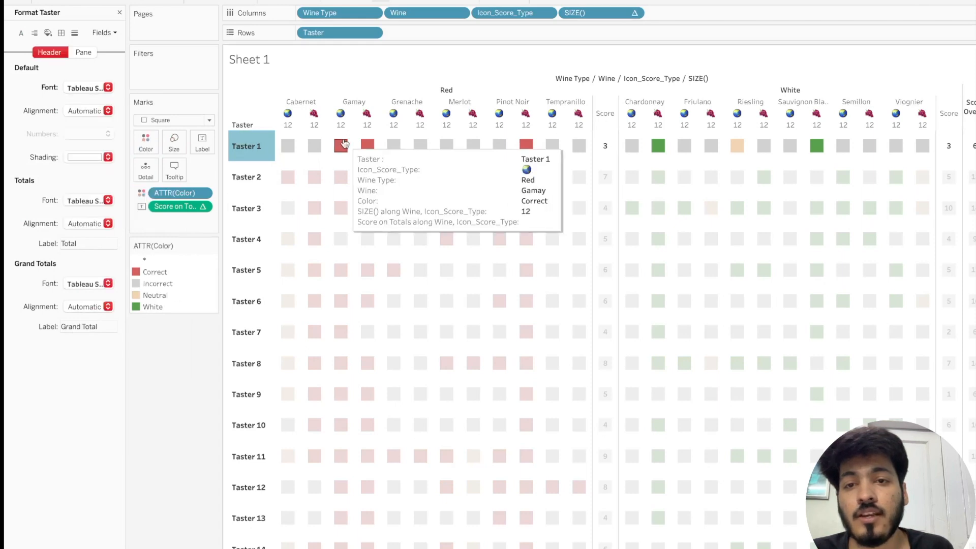
# Format the default font of the Wine Type headers, Red and White, as Tableau Semibold, size 10.
pyautogui.click(448, 90)
pyautogui.rightClick(448, 92)
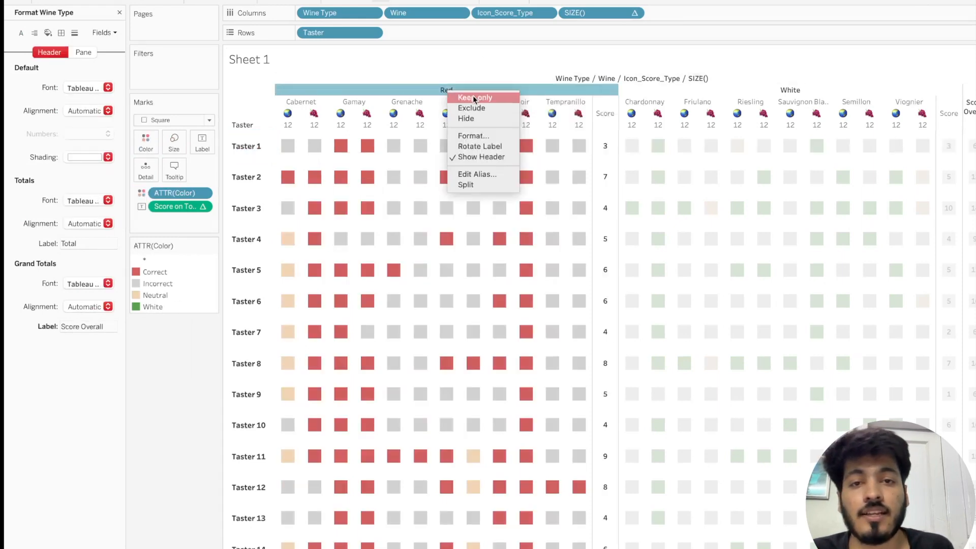
pyautogui.click(479, 136)
pyautogui.click(108, 87)
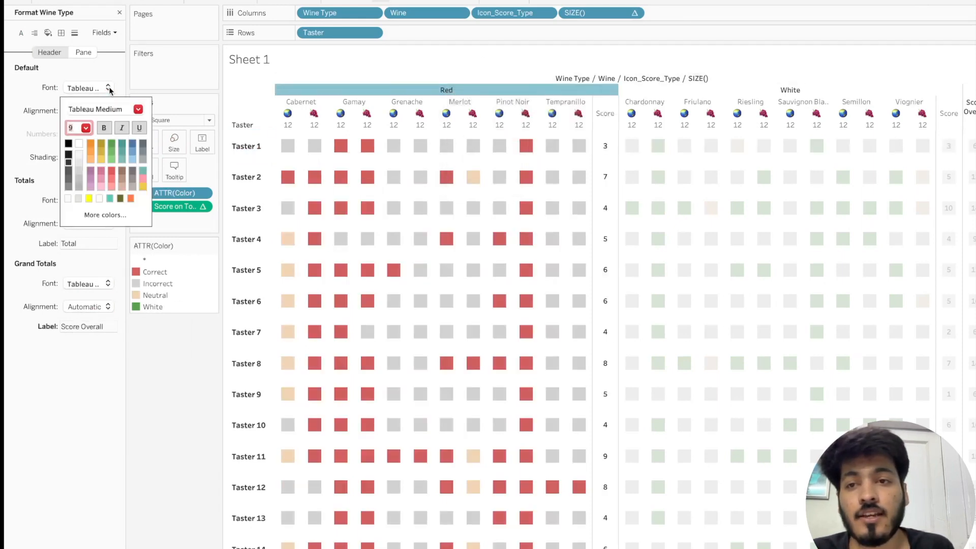
pyautogui.click(137, 109)
pyautogui.click(86, 146)
pyautogui.click(86, 127)
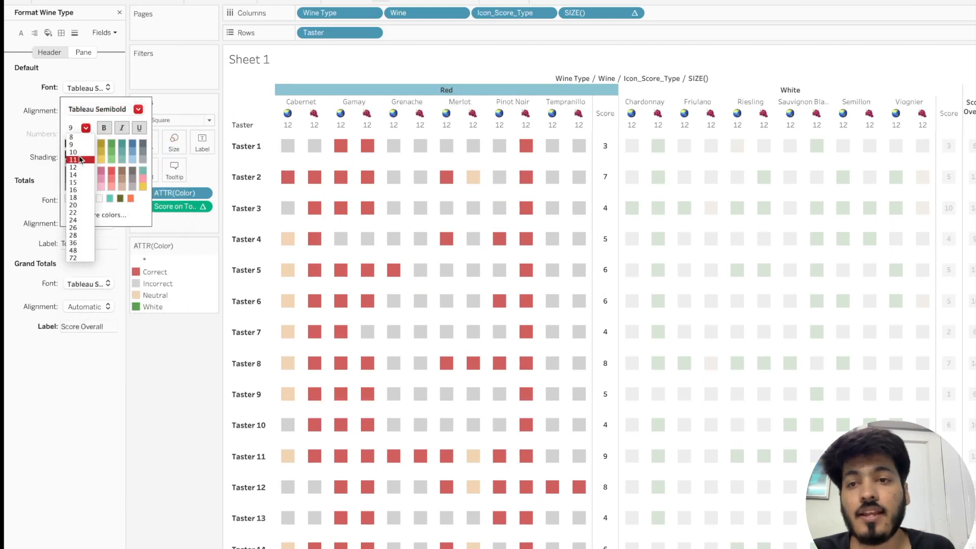
pyautogui.click(76, 152)
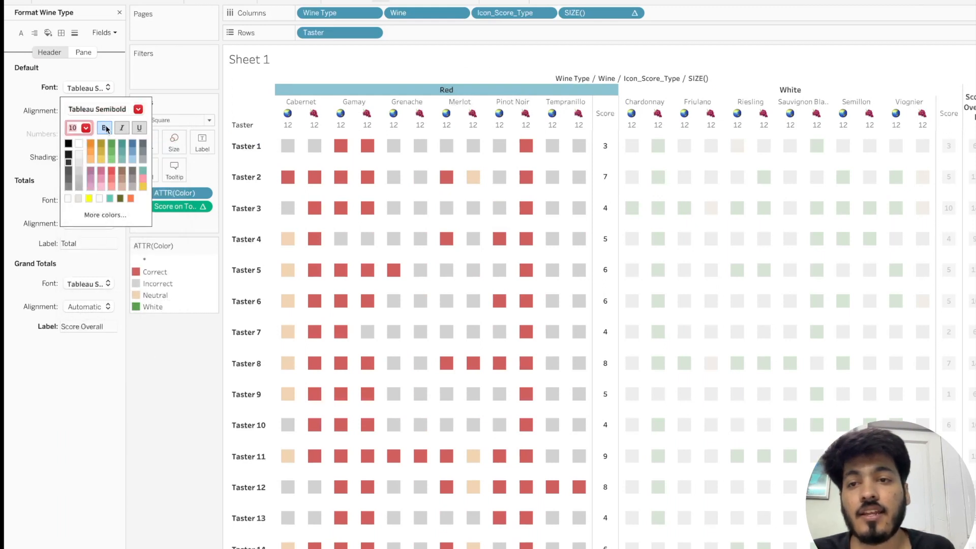
pyautogui.click(693, 91)
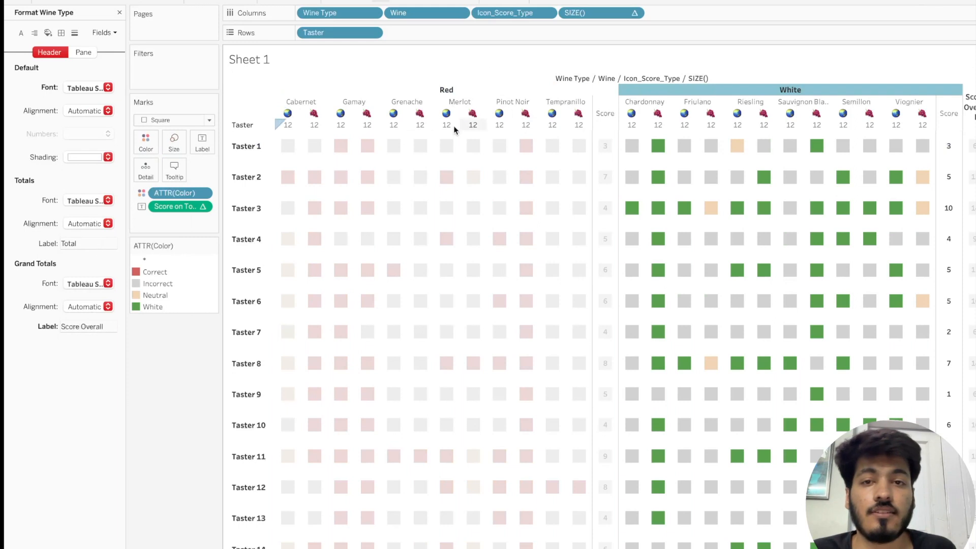
# Open the header formatting of the Wine field and bring up its default font size choices.
pyautogui.click(298, 104)
pyautogui.rightClick(298, 104)
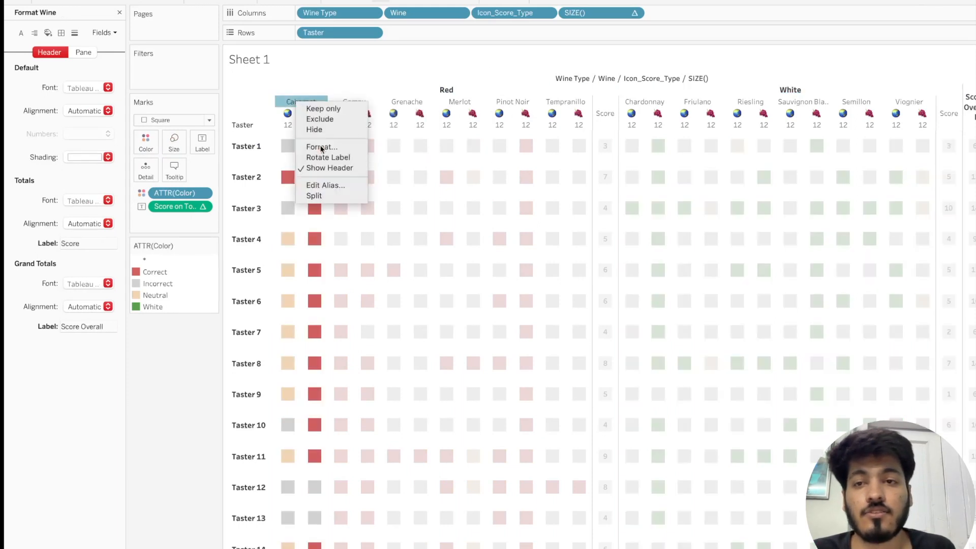
pyautogui.click(106, 87)
pyautogui.click(86, 127)
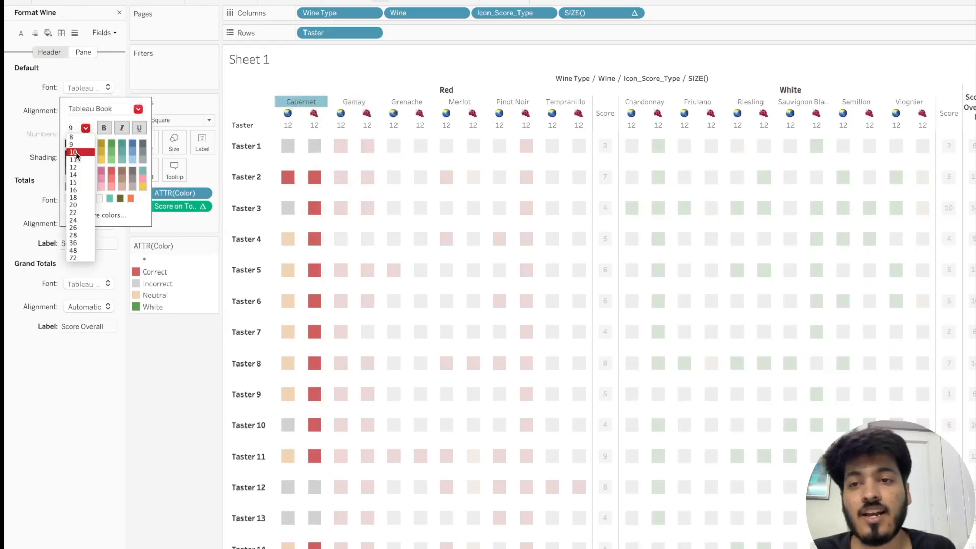
# Set the Wine header font to 10 pt bold and clear the Cabernet header selection.
pyautogui.click(76, 152)
pyautogui.click(104, 128)
pyautogui.click(88, 342)
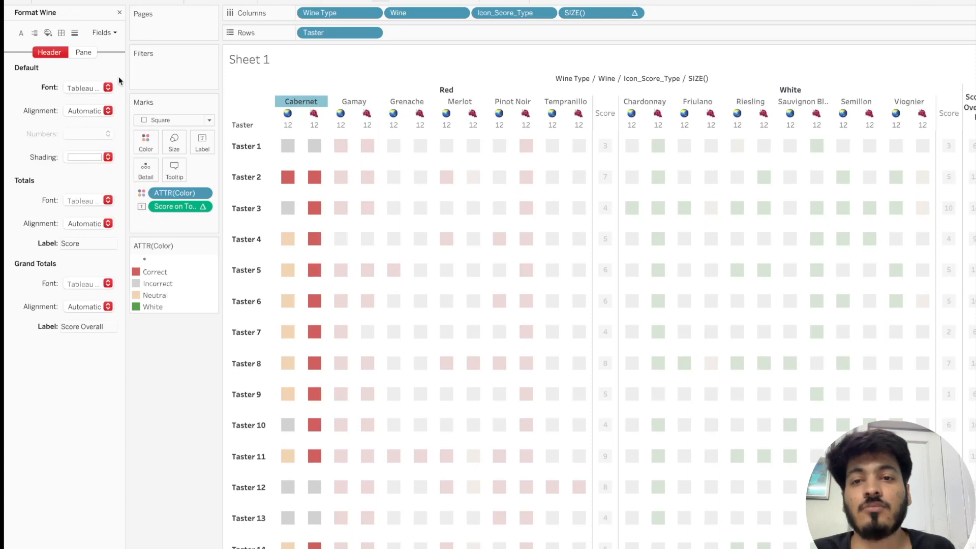
pyautogui.click(119, 13)
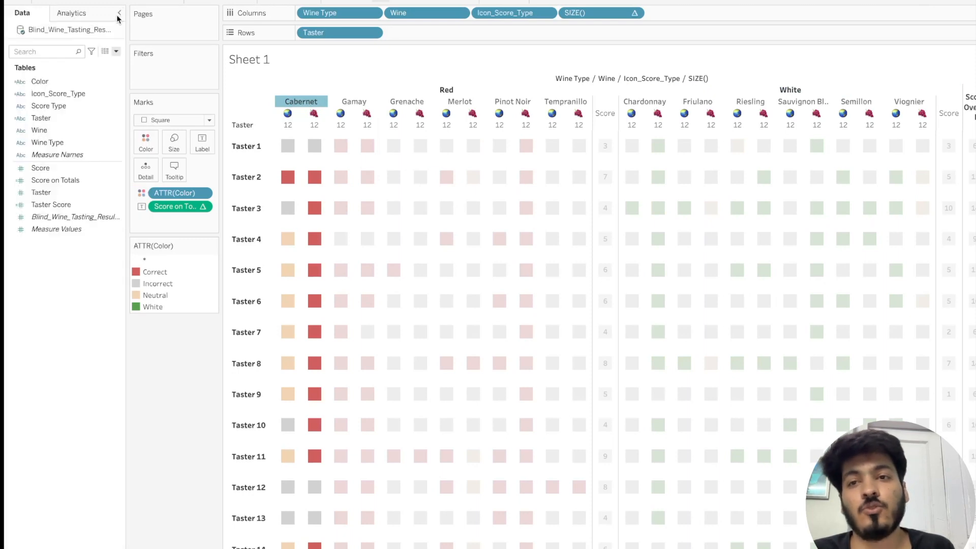
pyautogui.click(311, 103)
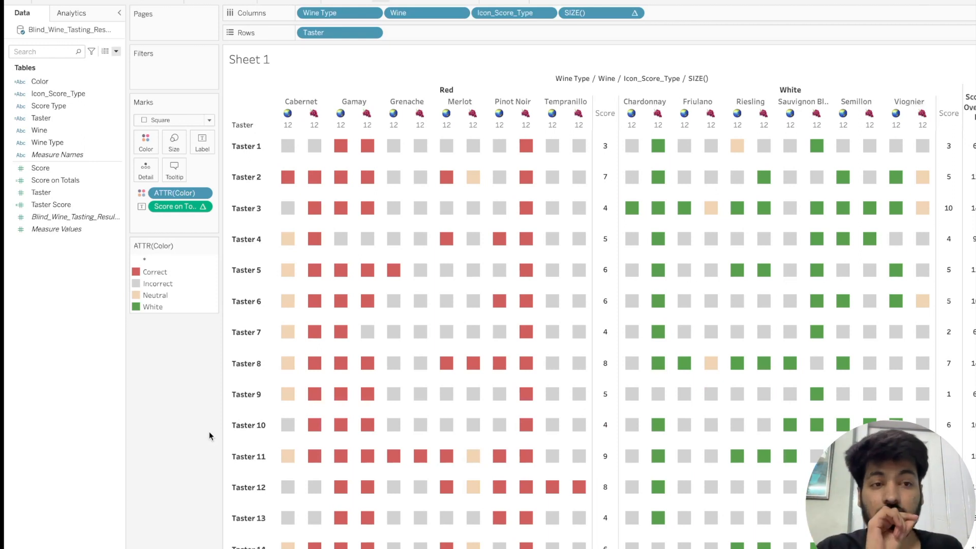
# Format the Score on Totals numbers as Number (Custom) with 1 decimal place.
pyautogui.click(203, 205)
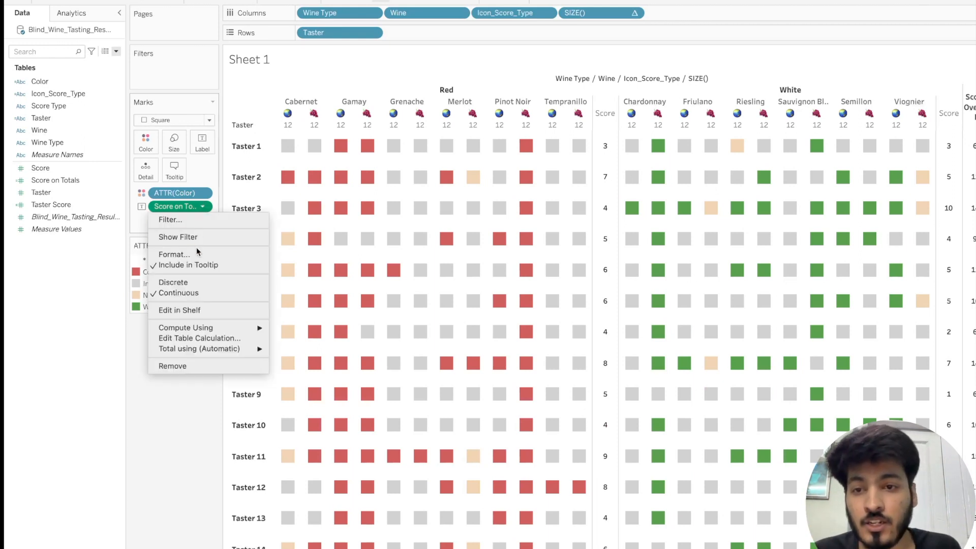
pyautogui.press('Escape')
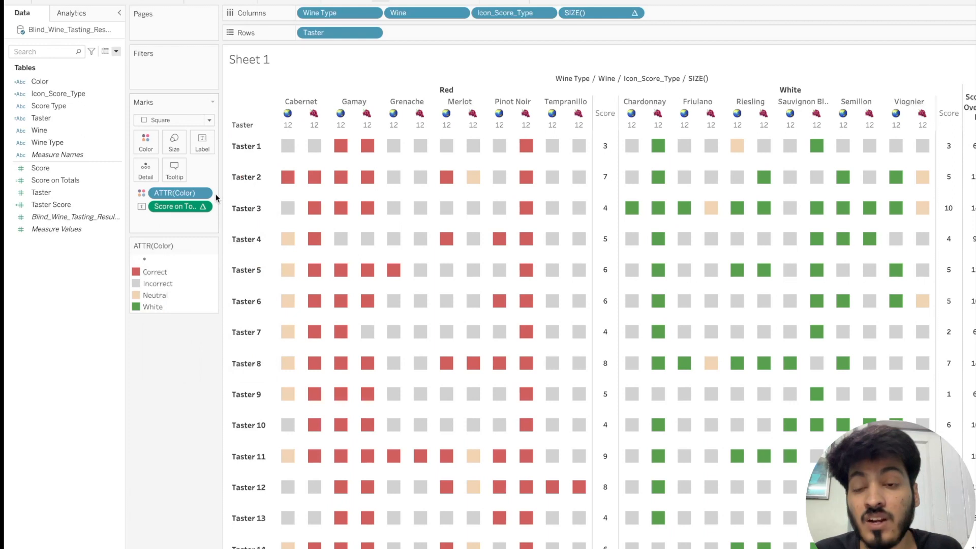
pyautogui.click(196, 209)
pyautogui.click(181, 254)
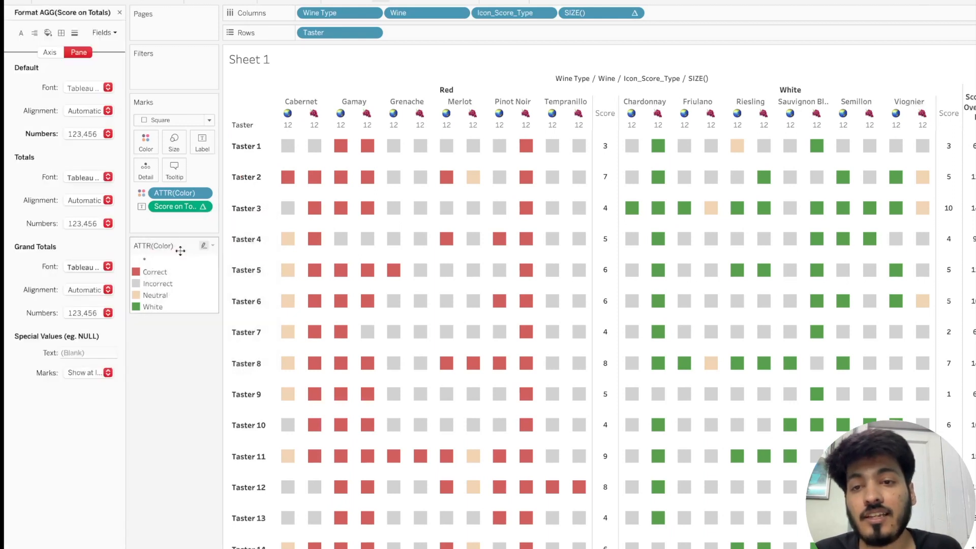
pyautogui.click(92, 130)
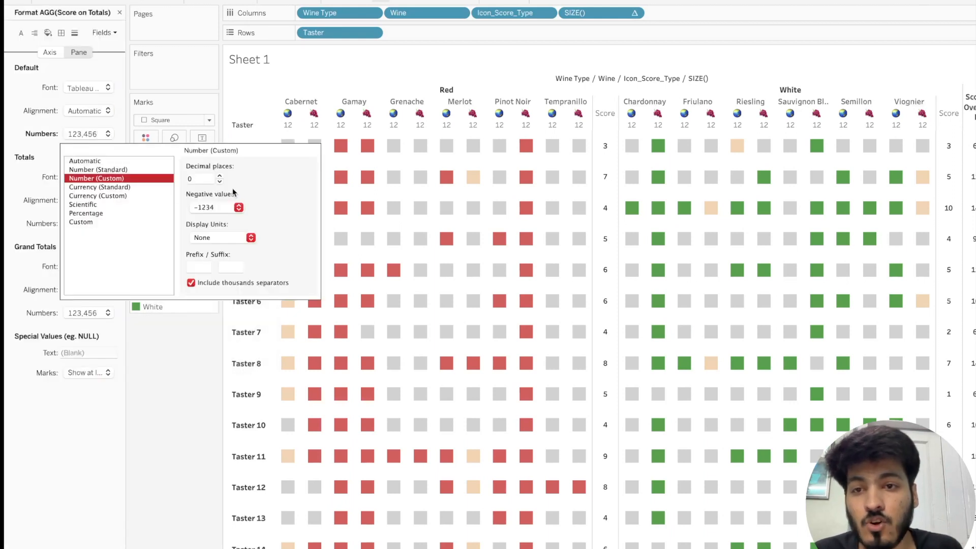
pyautogui.click(220, 176)
pyautogui.click(184, 342)
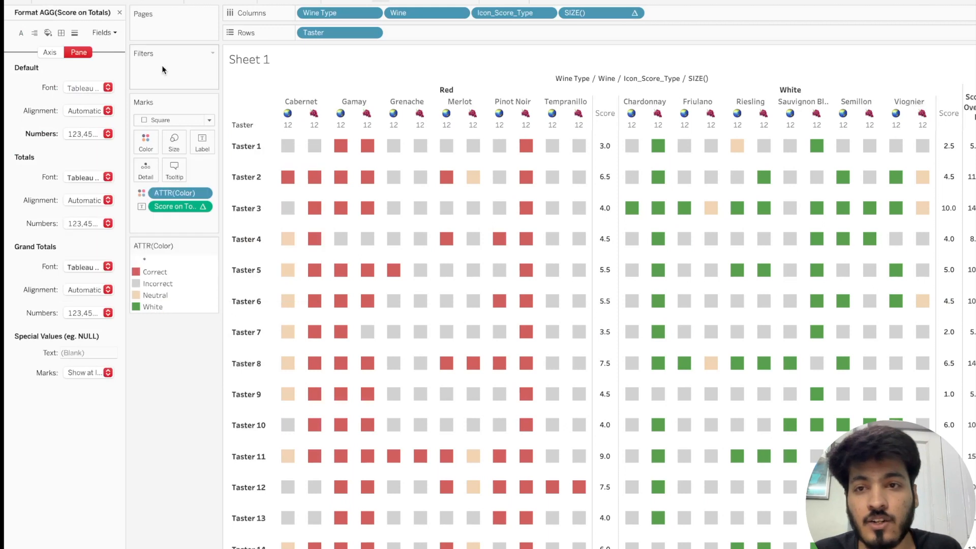
pyautogui.click(120, 13)
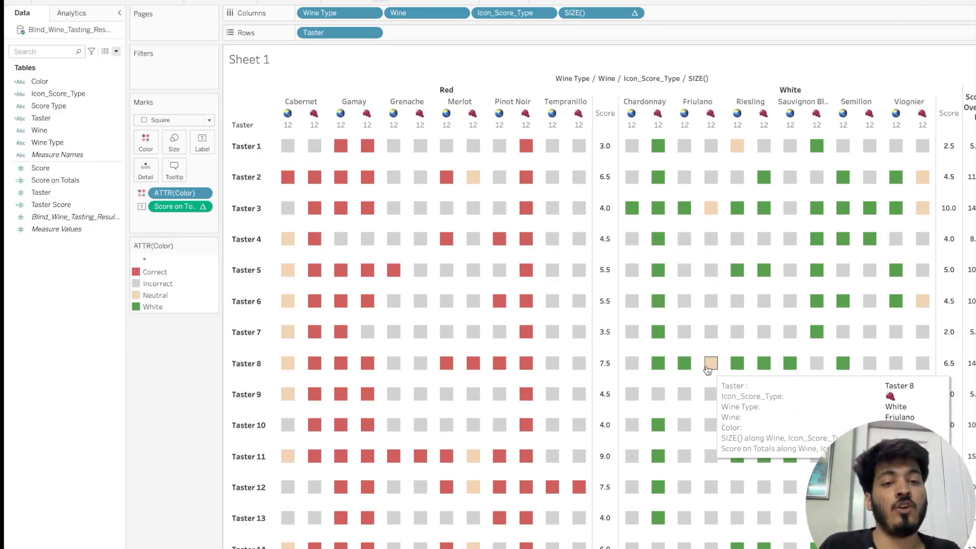
pyautogui.click(287, 363)
pyautogui.click(215, 368)
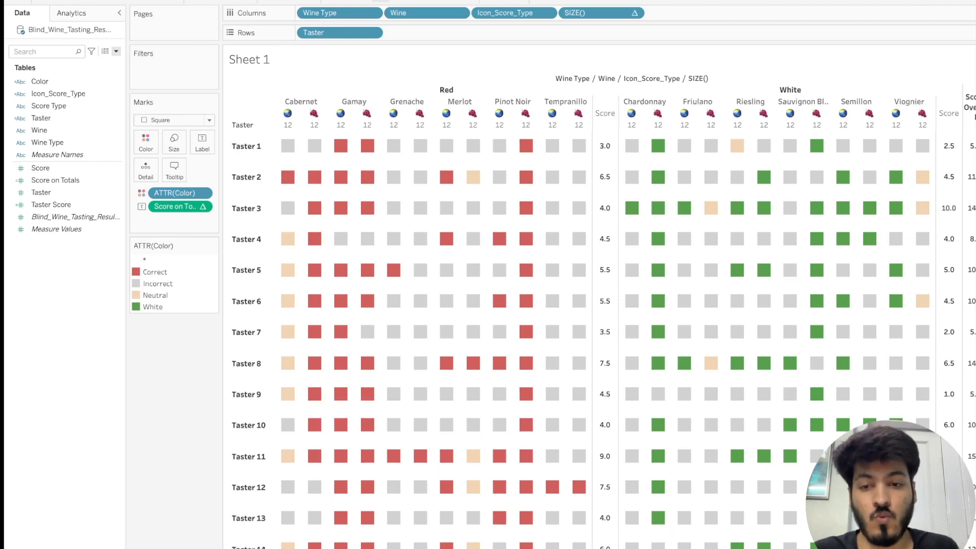
# Return from the reference dashboard to the working workbook and rename the new empty worksheet as Legend.
pyautogui.press('Return')
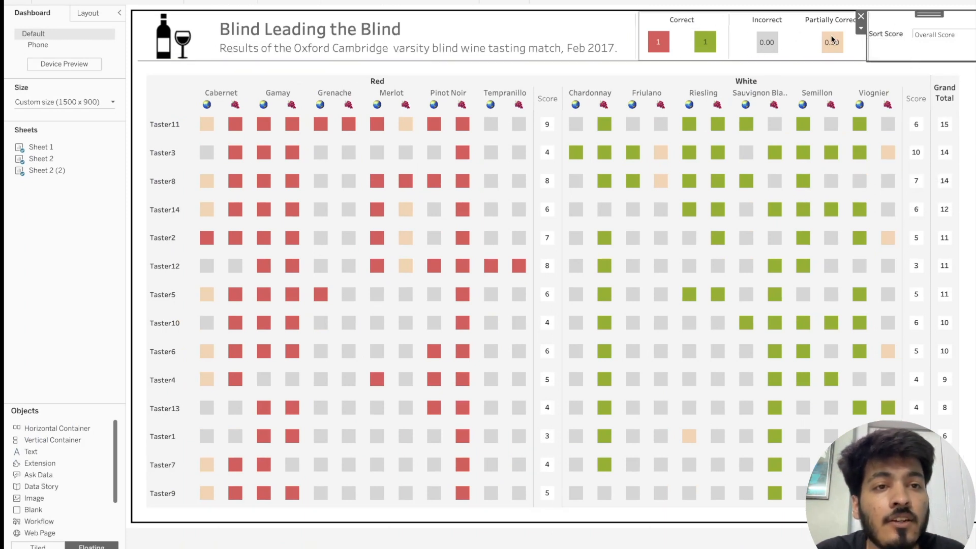
pyautogui.press('super+Tab')
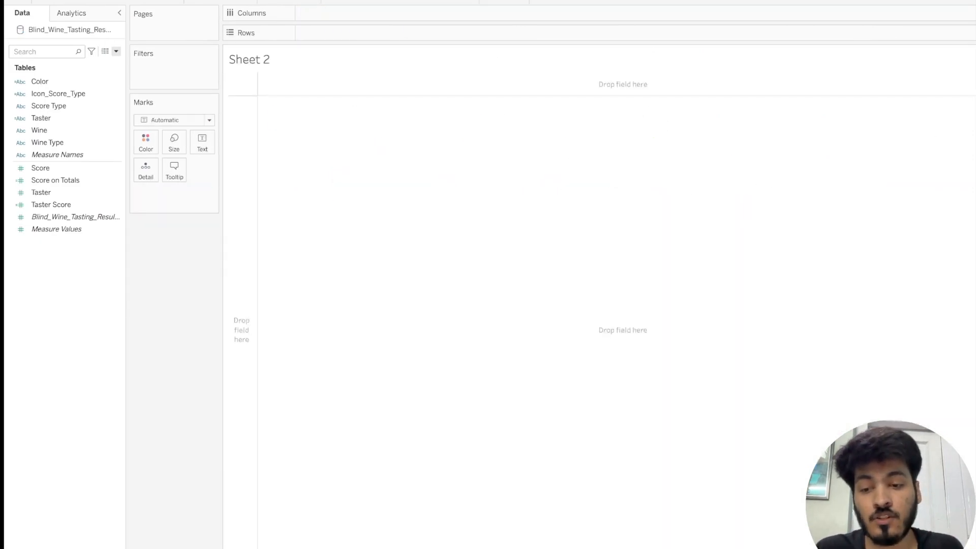
pyautogui.press('Return')
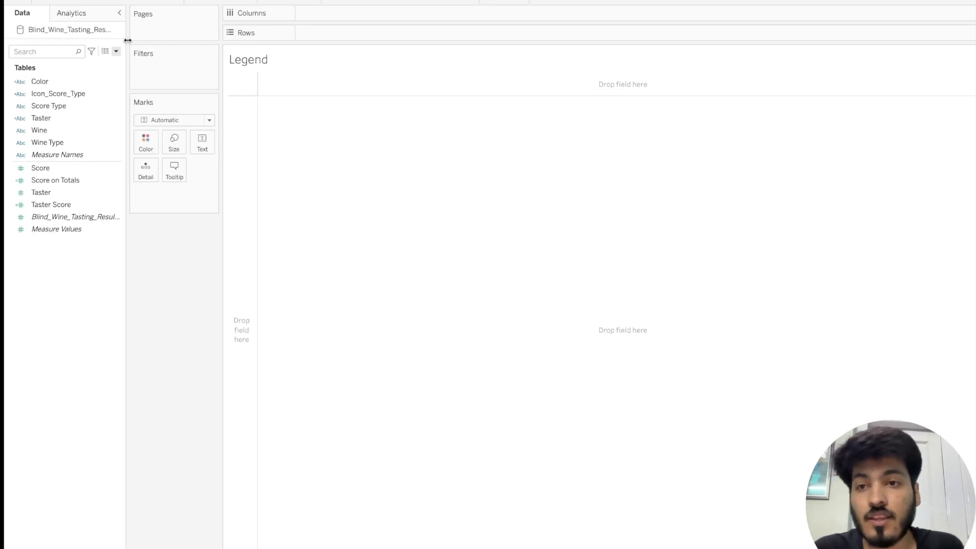
# Create a calculated field Legend that returns "CORRECT" when [Score]=1, "Incorrect" when [Score]=0, and otherwise "Neutral".
pyautogui.click(117, 53)
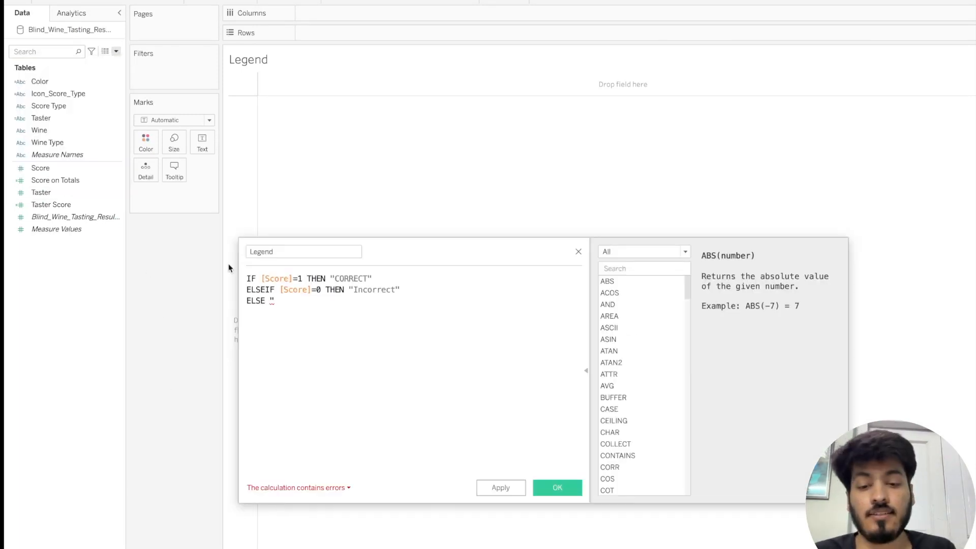
pyautogui.write('Neutr')
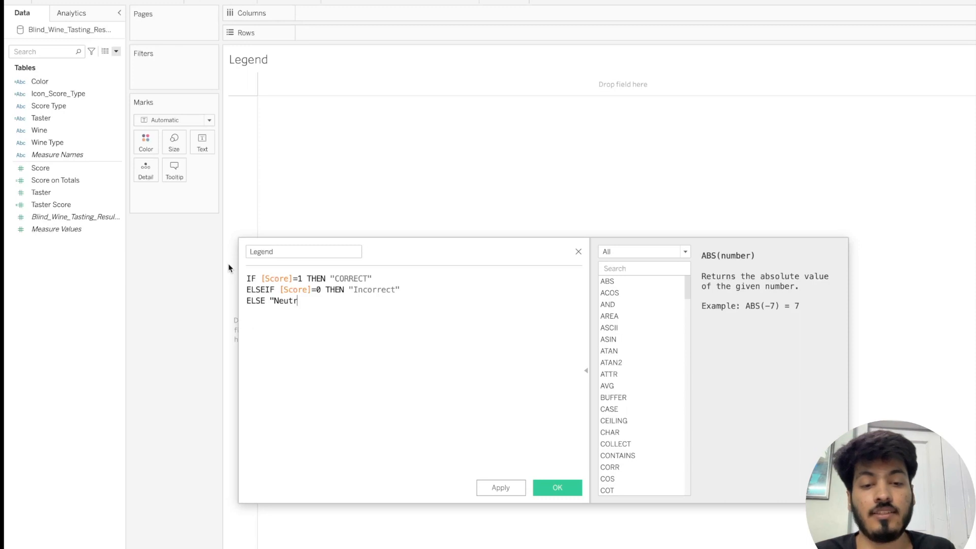
pyautogui.write('al"')
pyautogui.press('Return')
pyautogui.write('END')
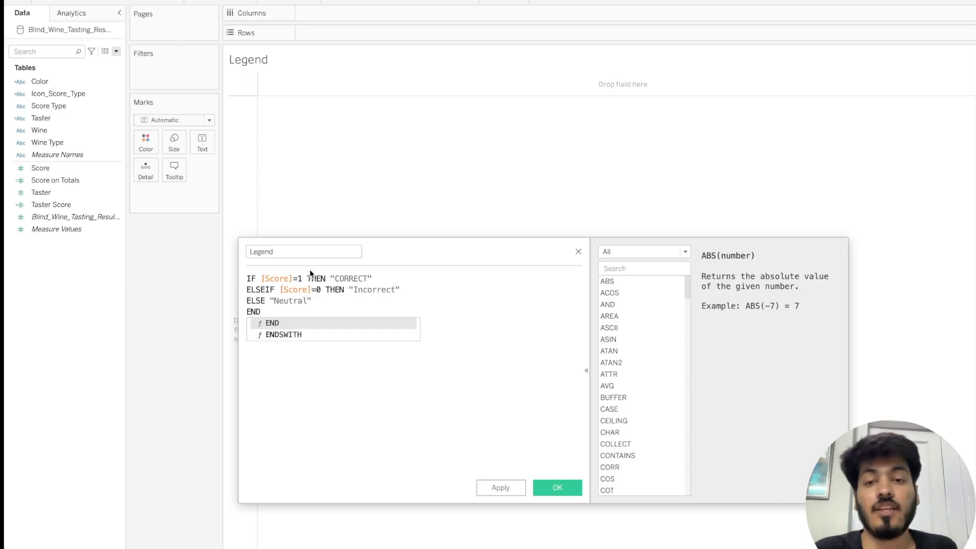
pyautogui.click(385, 370)
pyautogui.click(501, 486)
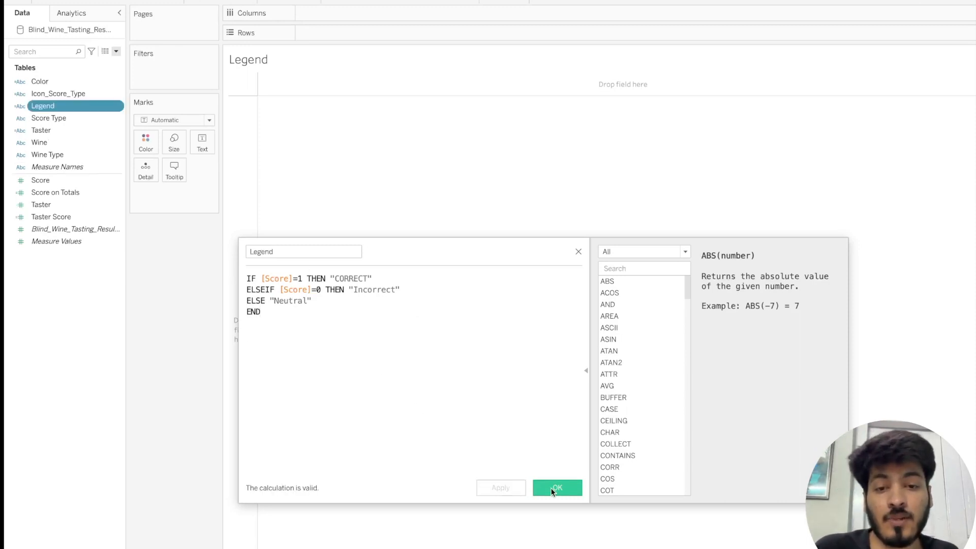
pyautogui.click(547, 487)
# Place the Legend and Wine Type fields on Columns.
pyautogui.moveTo(52, 106); pyautogui.dragTo(327, 16)
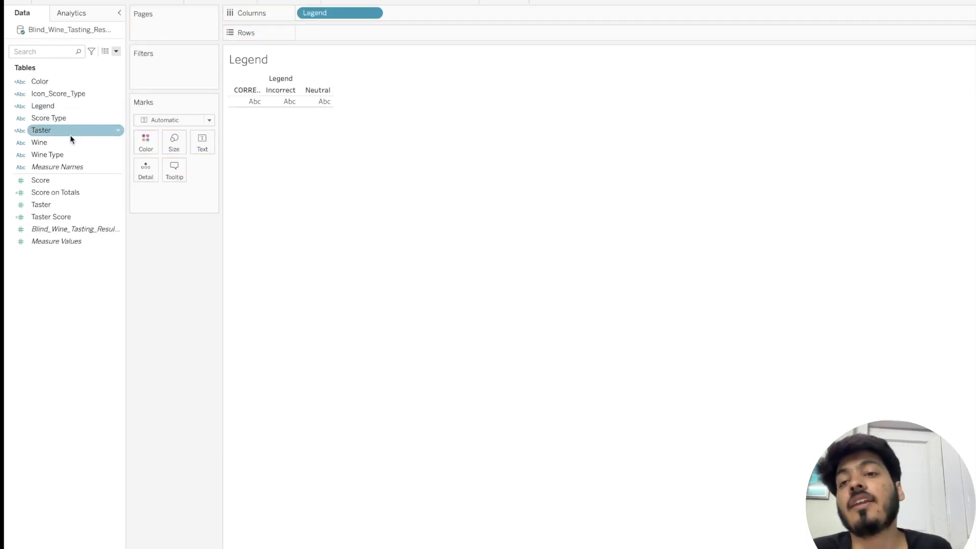
pyautogui.moveTo(76, 155); pyautogui.dragTo(430, 13)
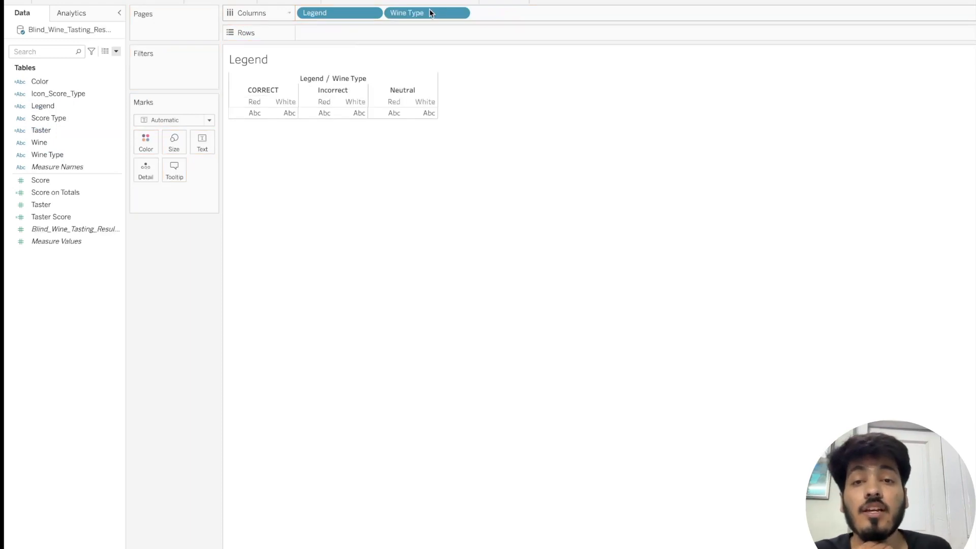
# Filter the worksheet by the Legend field, keeping only the CORRECT value.
pyautogui.moveTo(430, 11); pyautogui.dragTo(167, 65)
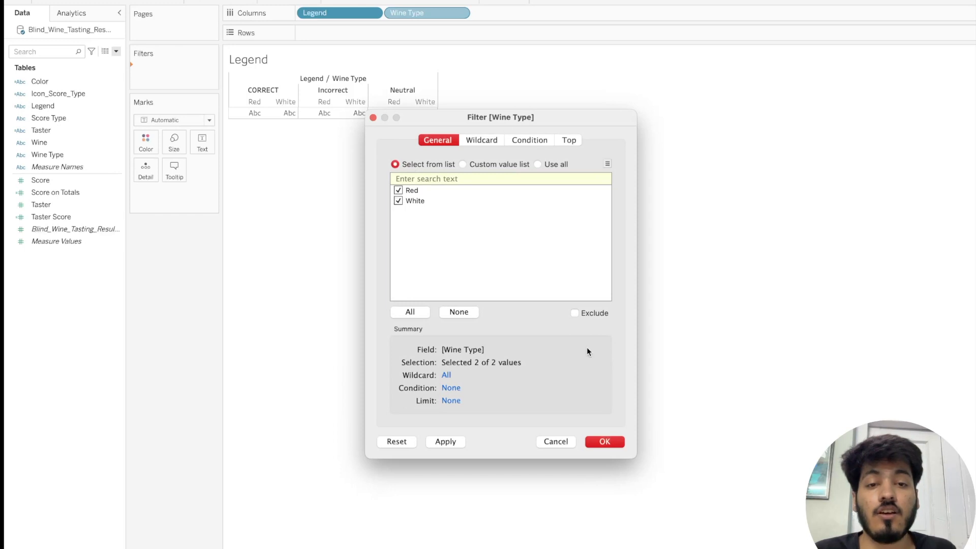
pyautogui.click(562, 441)
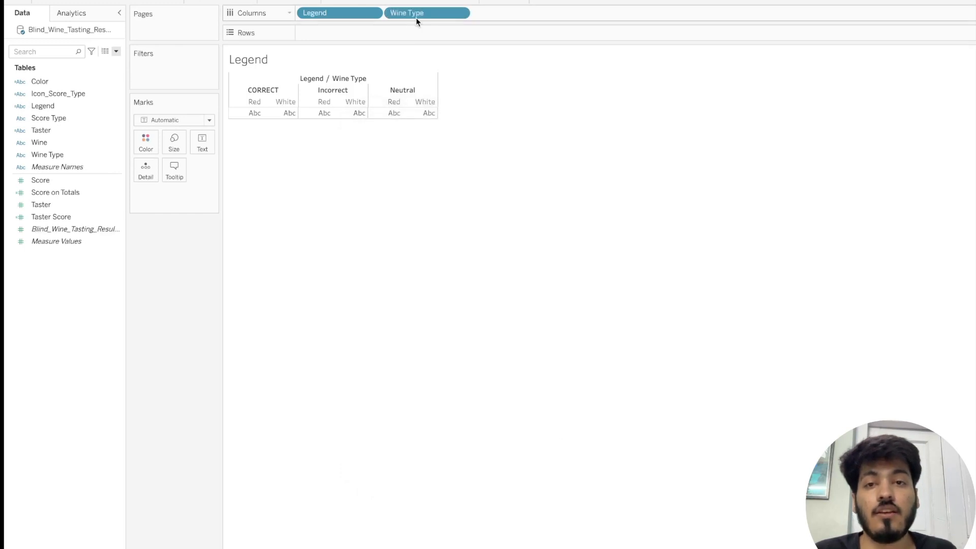
pyautogui.moveTo(343, 10); pyautogui.dragTo(168, 77)
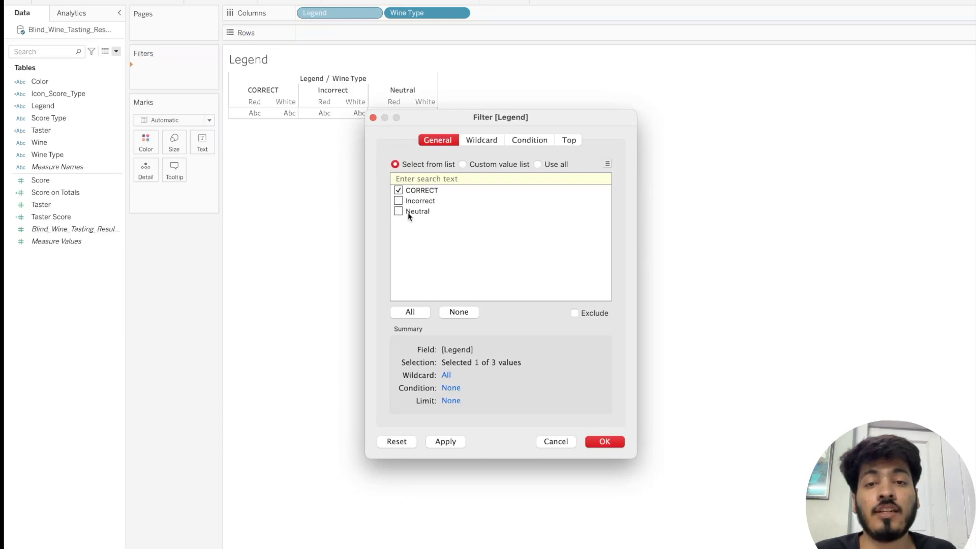
pyautogui.click(604, 441)
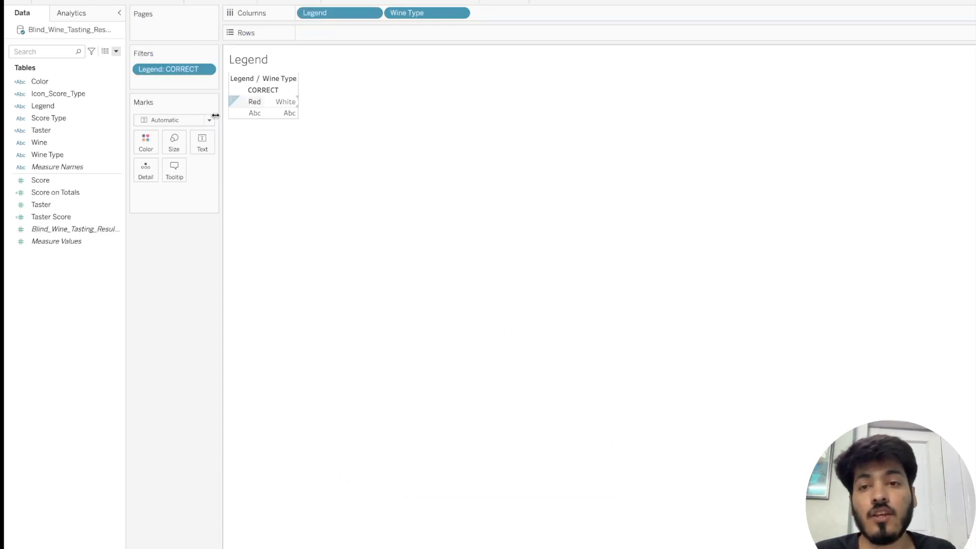
# Change the mark type to Square and colour the marks by the Color field.
pyautogui.click(185, 120)
pyautogui.click(157, 188)
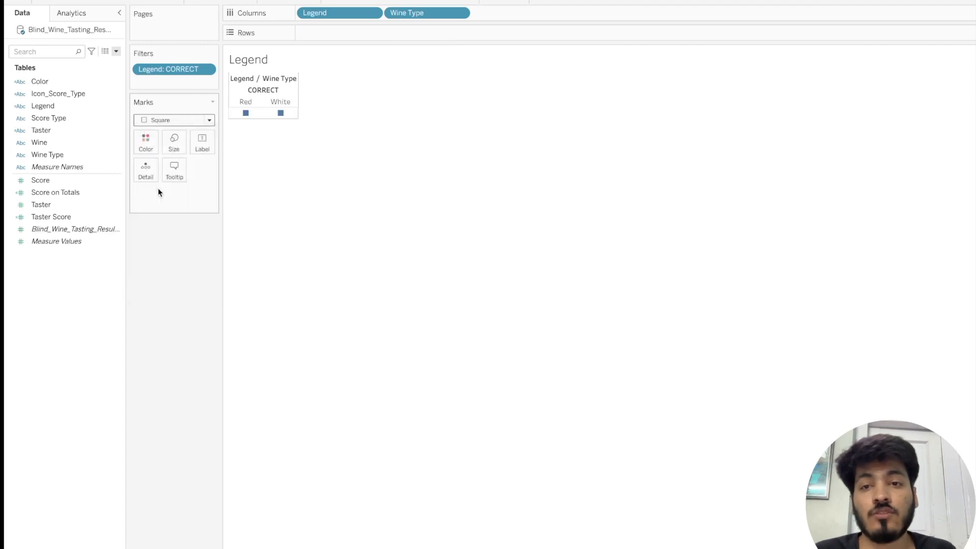
pyautogui.moveTo(55, 80); pyautogui.dragTo(148, 145)
# Fit the worksheet to Entire View so that the squares fill the available area.
pyautogui.click(458, 1)
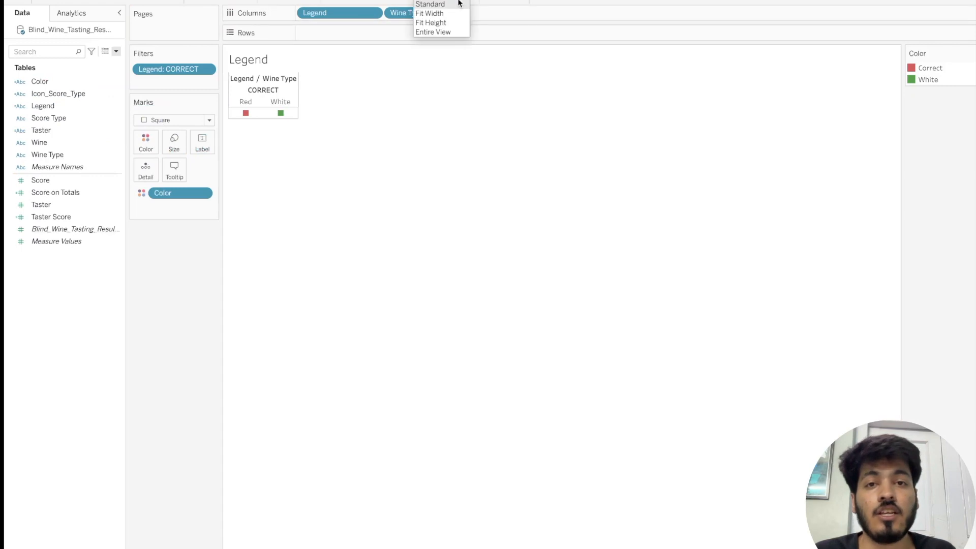
pyautogui.click(446, 22)
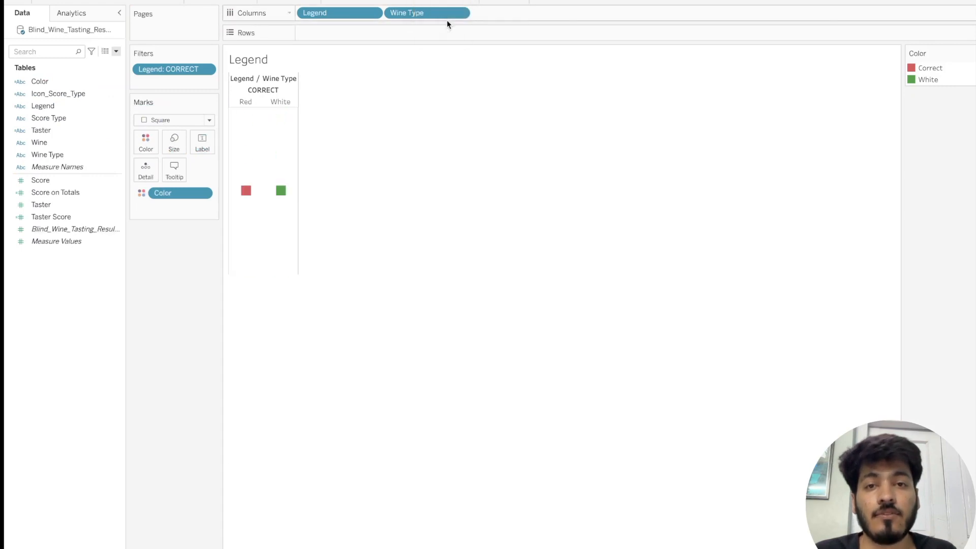
pyautogui.click(440, 1)
pyautogui.click(439, 14)
pyautogui.click(442, 1)
pyautogui.click(434, 32)
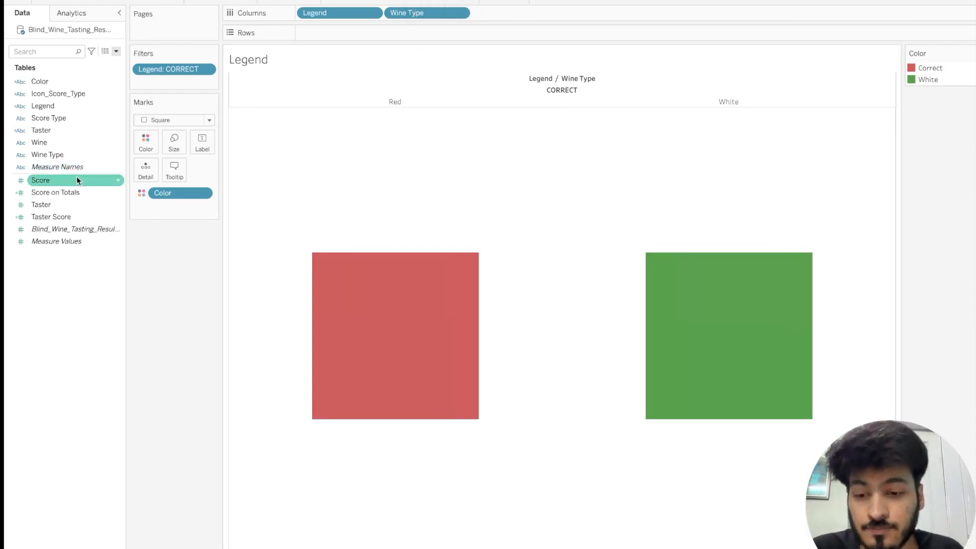
# Label the squares with the Score field, aggregated as an average.
pyautogui.moveTo(76, 180); pyautogui.dragTo(208, 148)
pyautogui.click(203, 207)
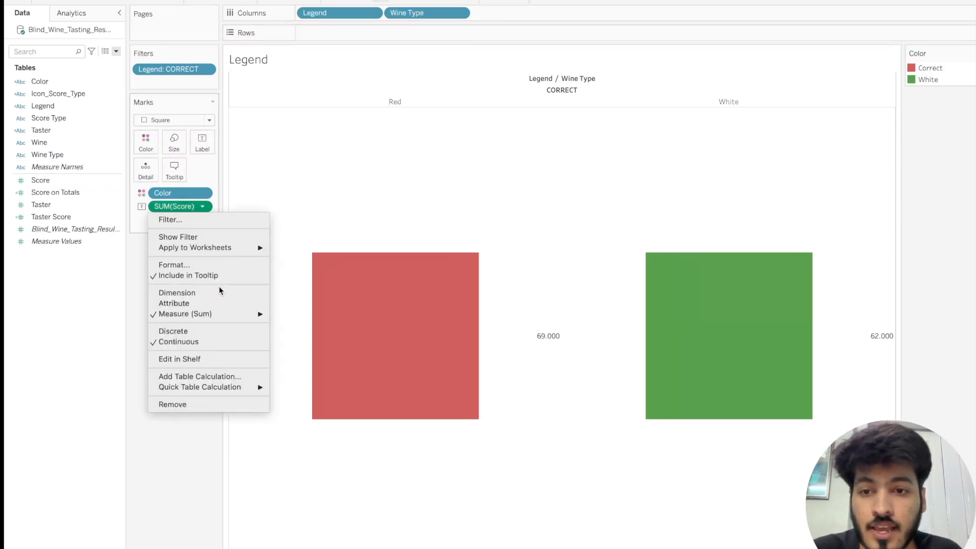
pyautogui.moveTo(257, 315)
pyautogui.click(291, 322)
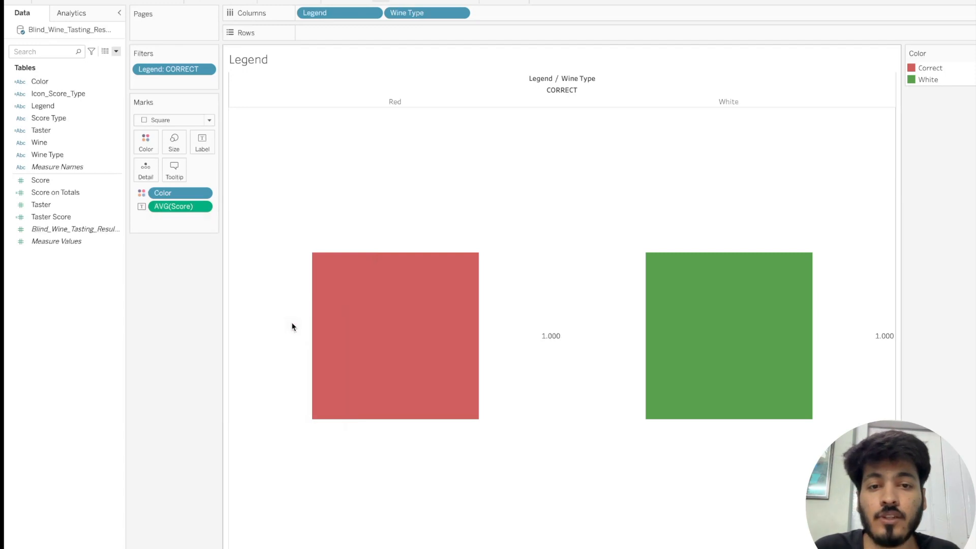
# Centre the mark labels horizontally on the squares.
pyautogui.click(203, 145)
pyautogui.click(288, 236)
pyautogui.click(271, 294)
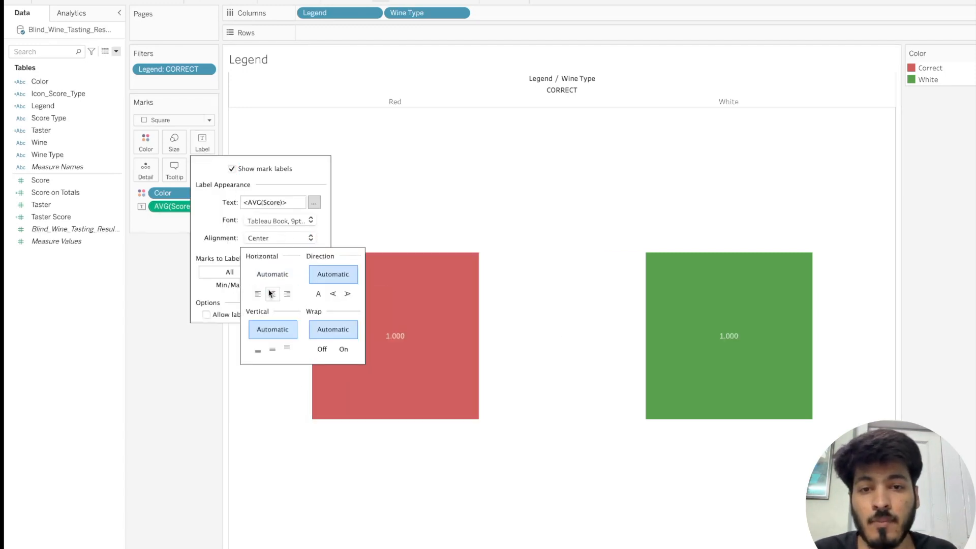
pyautogui.click(236, 334)
# Format the average Score labels as Number (Custom) with 1 decimal place.
pyautogui.click(203, 206)
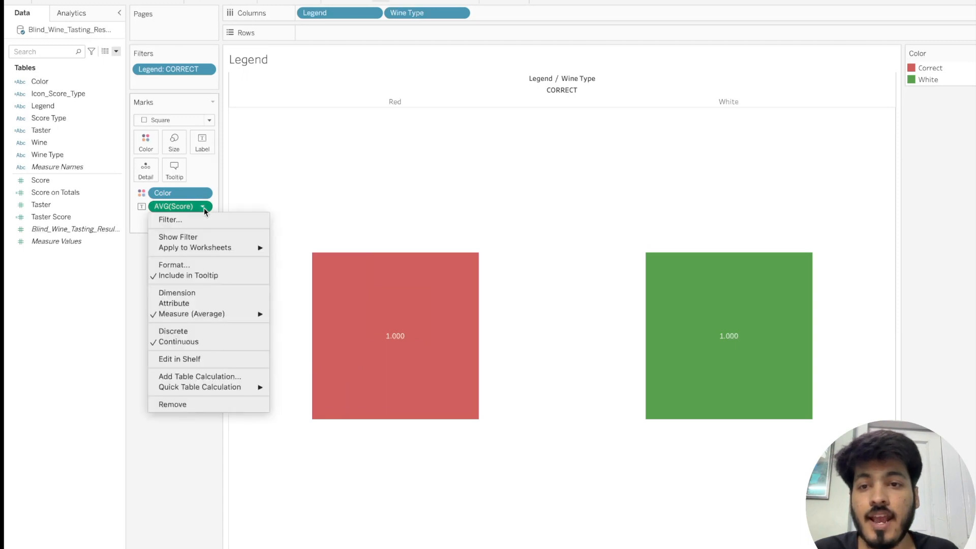
pyautogui.click(186, 263)
pyautogui.click(107, 134)
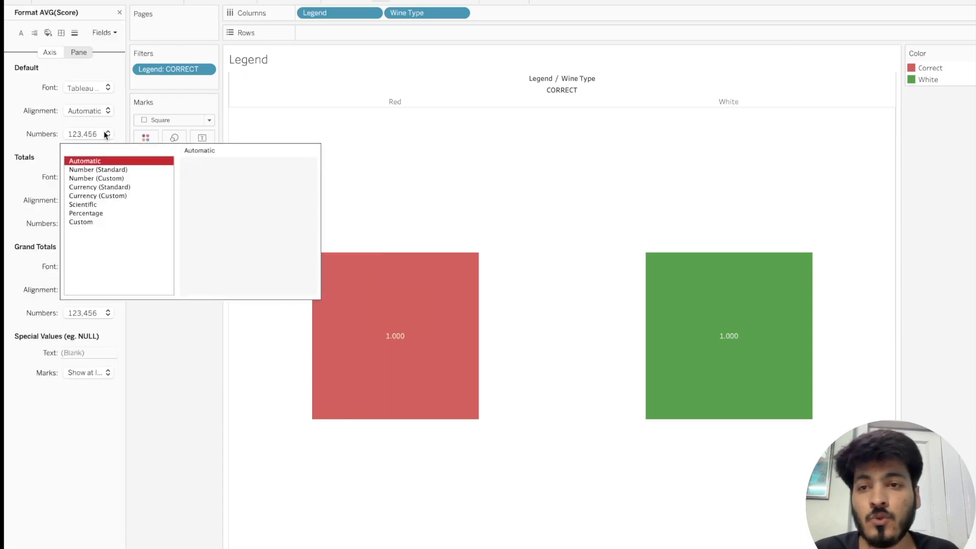
pyautogui.click(159, 178)
pyautogui.click(220, 183)
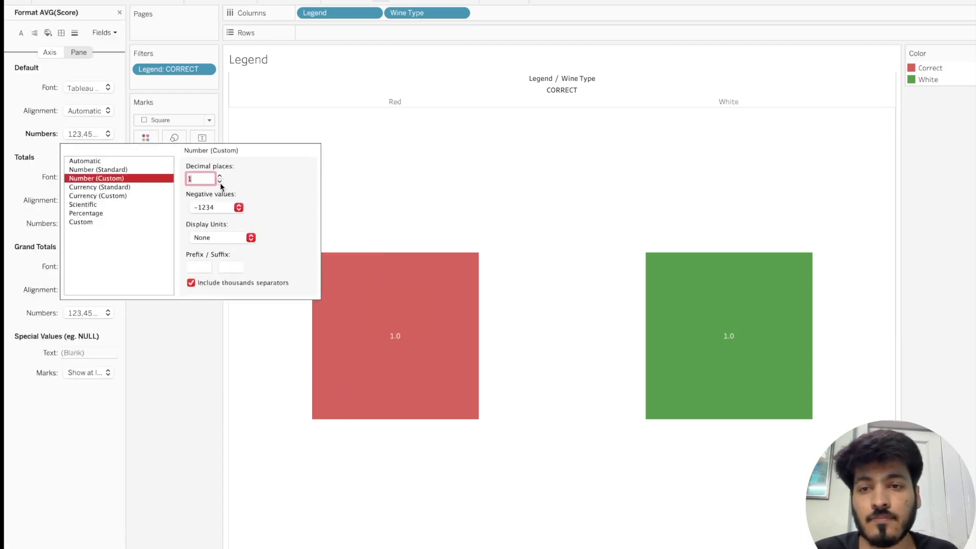
pyautogui.click(145, 383)
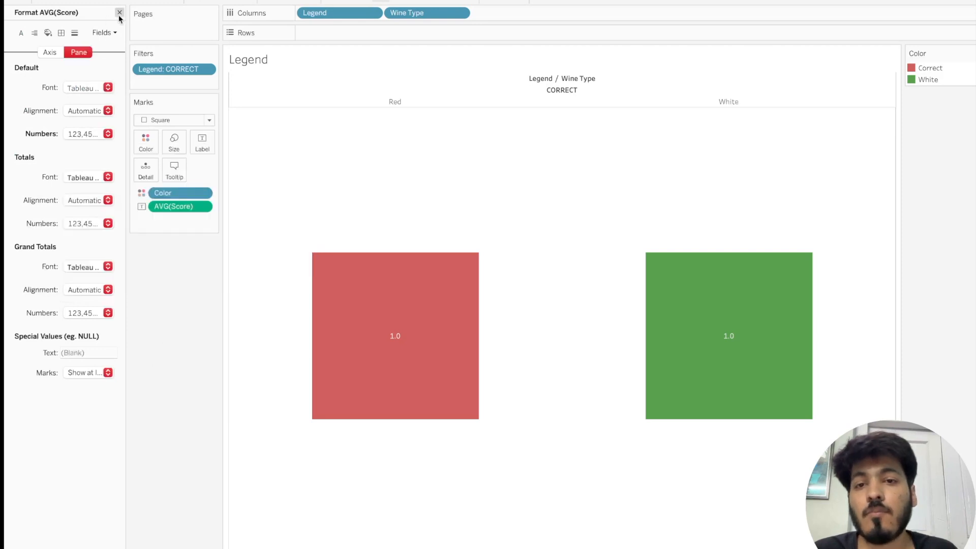
pyautogui.click(119, 13)
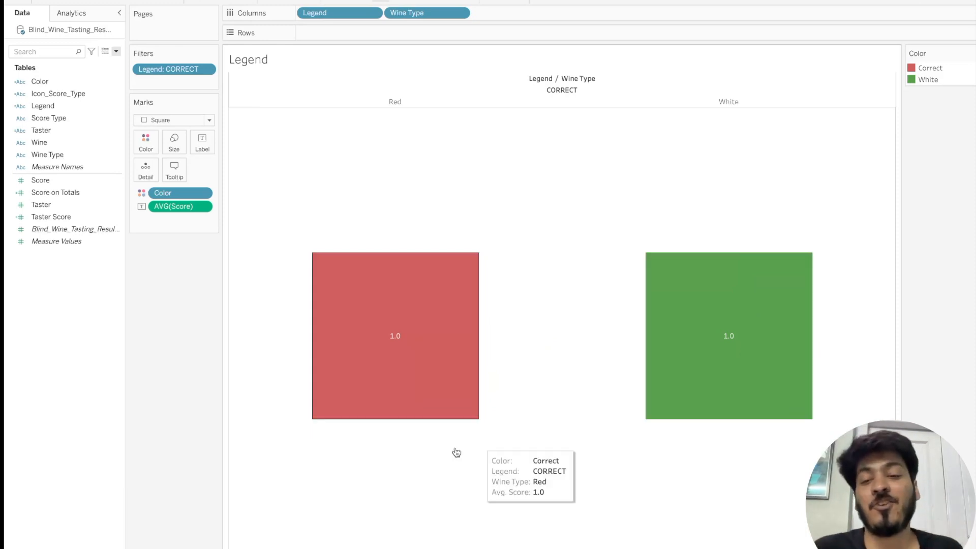
# Duplicate the Legend worksheet.
pyautogui.rightClick(183, 548)
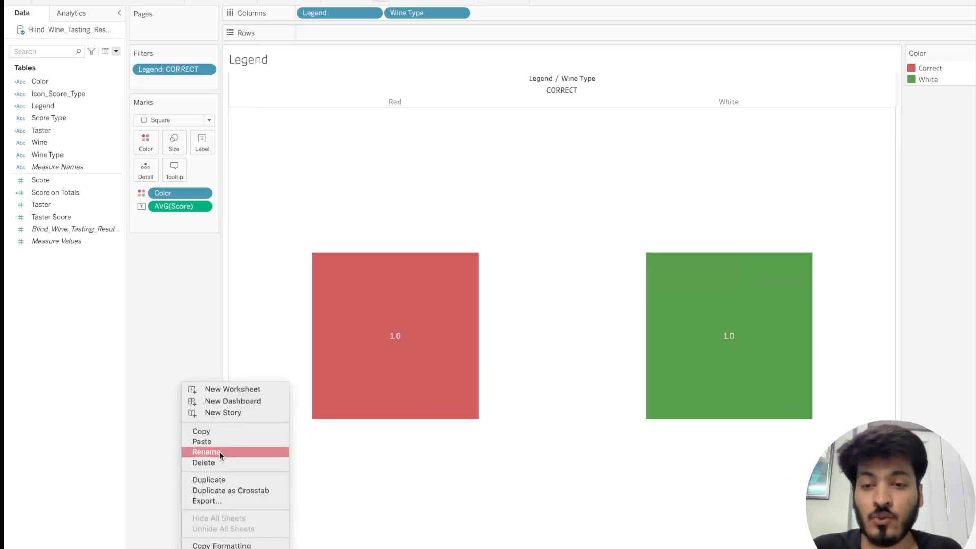
pyautogui.click(220, 479)
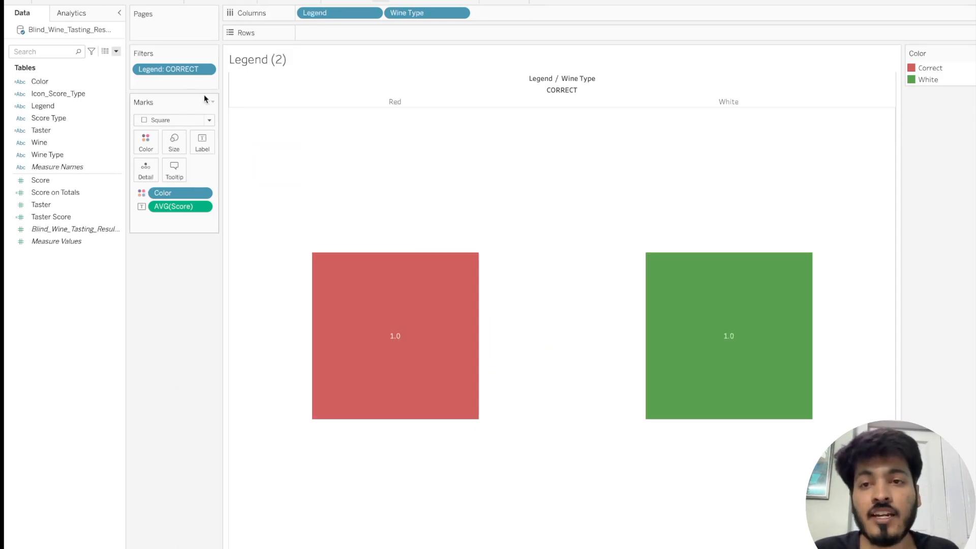
# Exclude CORRECT in the duplicated worksheet's Legend filter and remove Wine Type from its Columns.
pyautogui.click(206, 69)
pyautogui.click(181, 83)
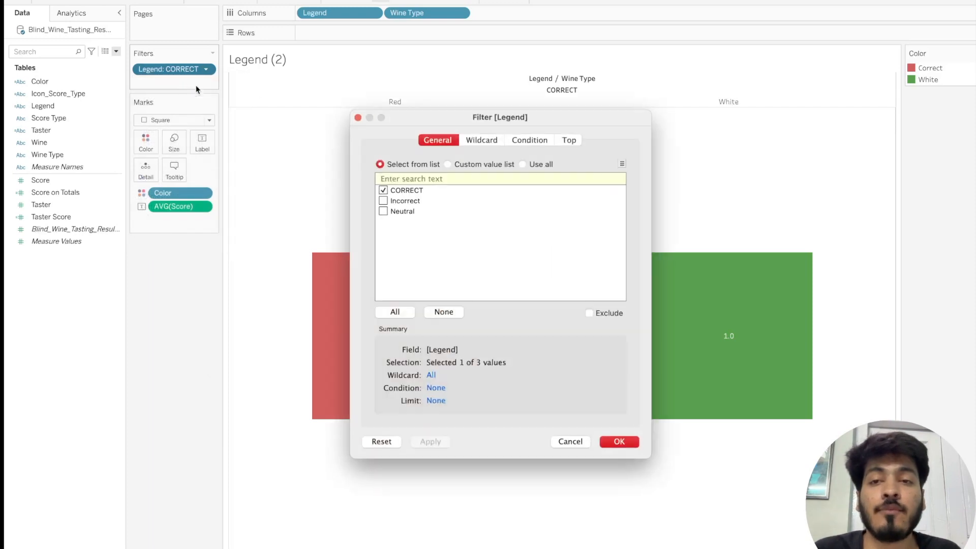
pyautogui.click(589, 313)
pyautogui.click(630, 440)
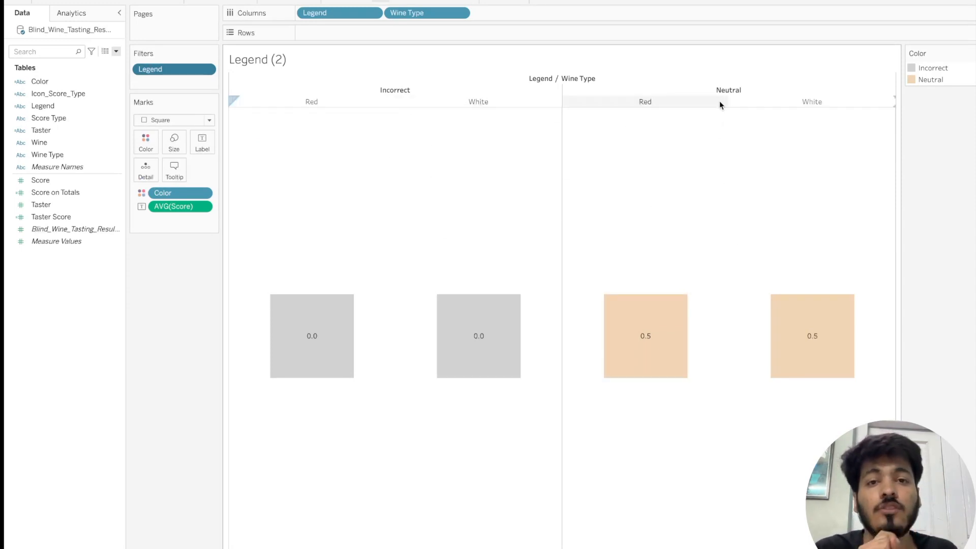
pyautogui.moveTo(412, 15); pyautogui.dragTo(164, 339)
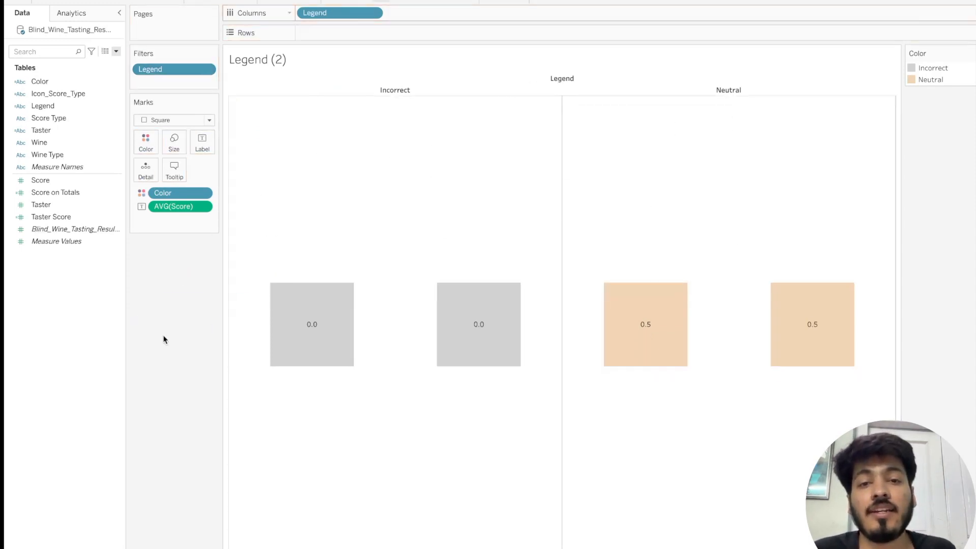
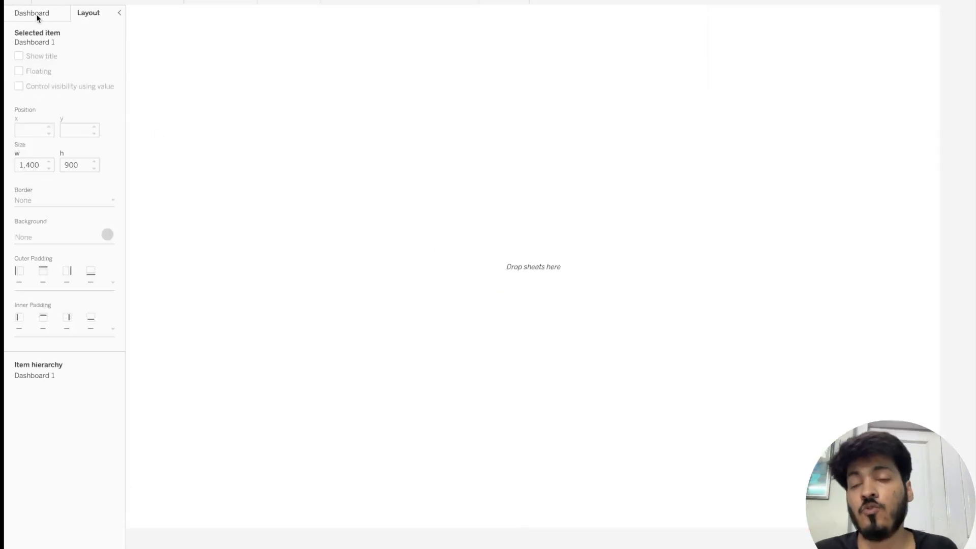
# Add a vertical container to the empty dashboard and set its outer padding to 20 on all sides.
pyautogui.click(36, 14)
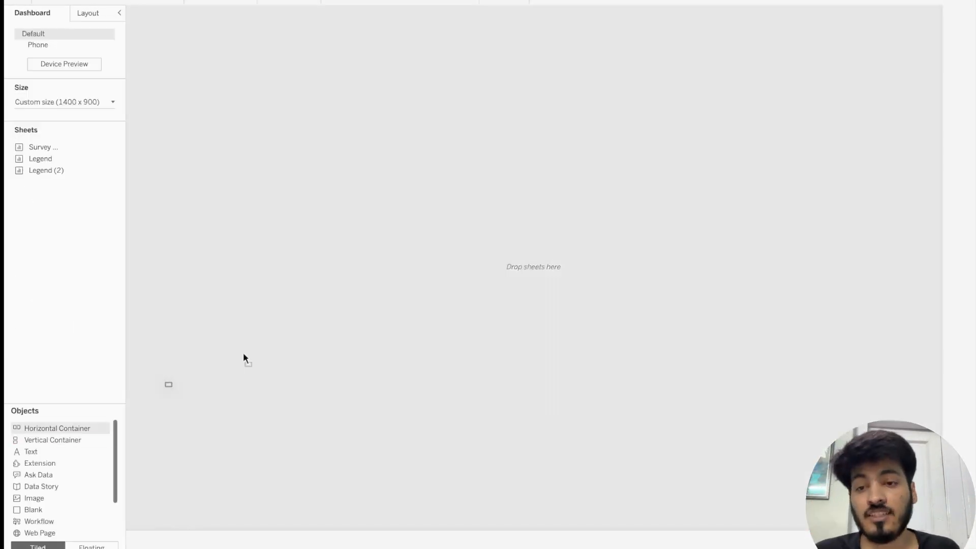
pyautogui.click(89, 12)
pyautogui.click(44, 282)
pyautogui.write('20')
pyautogui.click(309, 191)
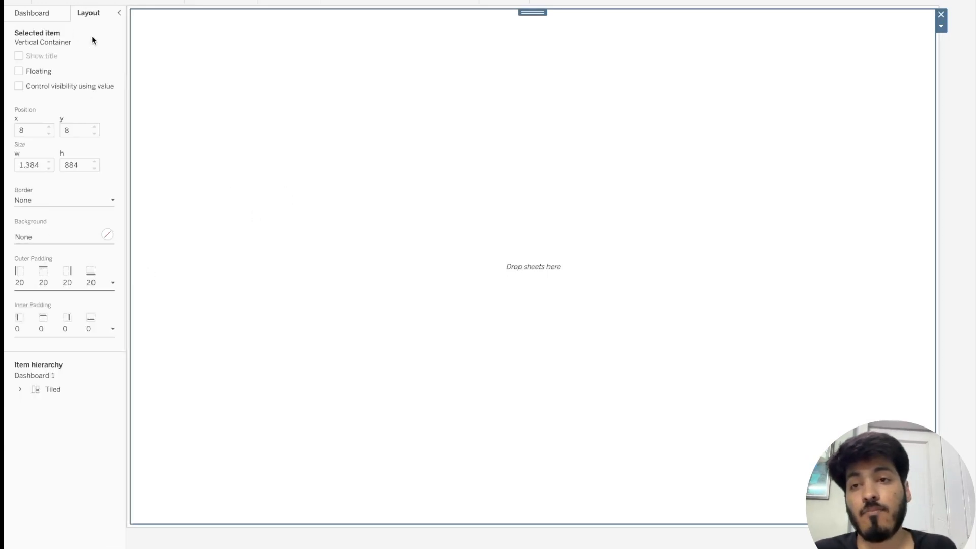
# Place a Blank object inside the dashboard's vertical container.
pyautogui.click(46, 17)
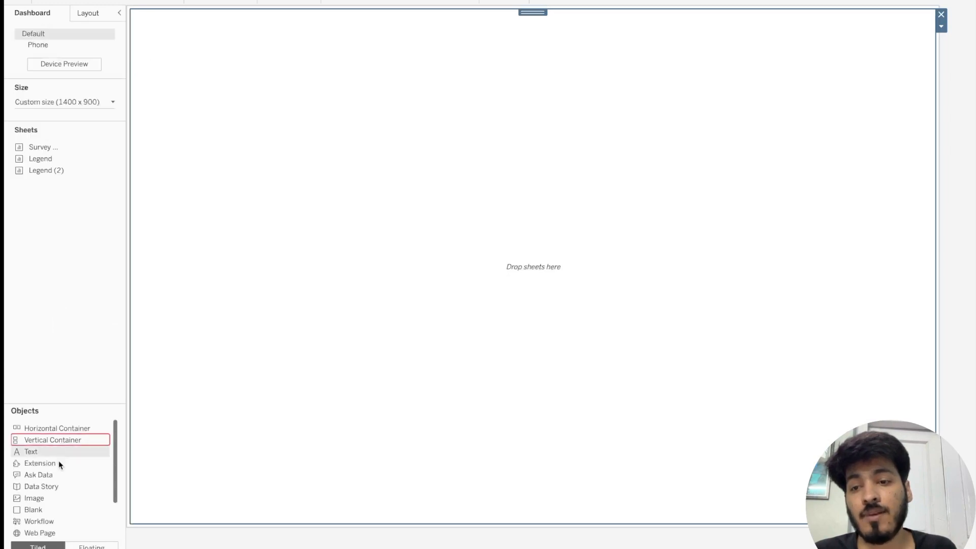
pyautogui.moveTo(42, 509); pyautogui.dragTo(376, 317)
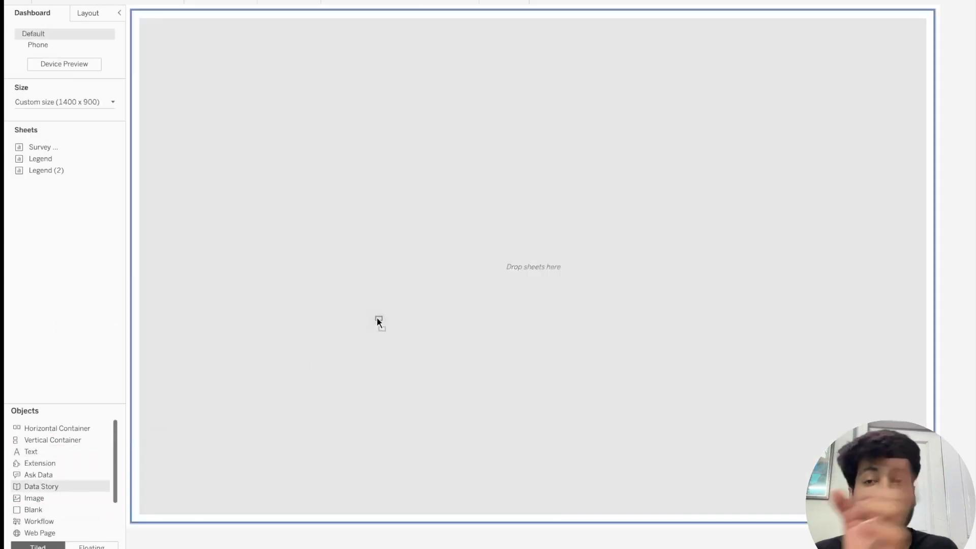
pyautogui.moveTo(377, 319); pyautogui.dragTo(375, 318)
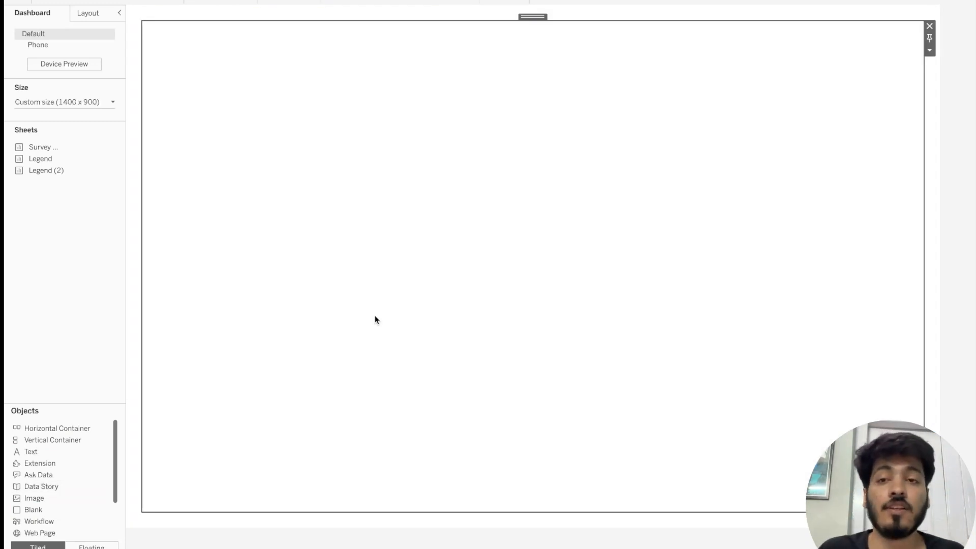
# Add the Survey Analysis_Wine worksheet to the vertical container and remove the colour legend that comes with it.
pyautogui.click(447, 9)
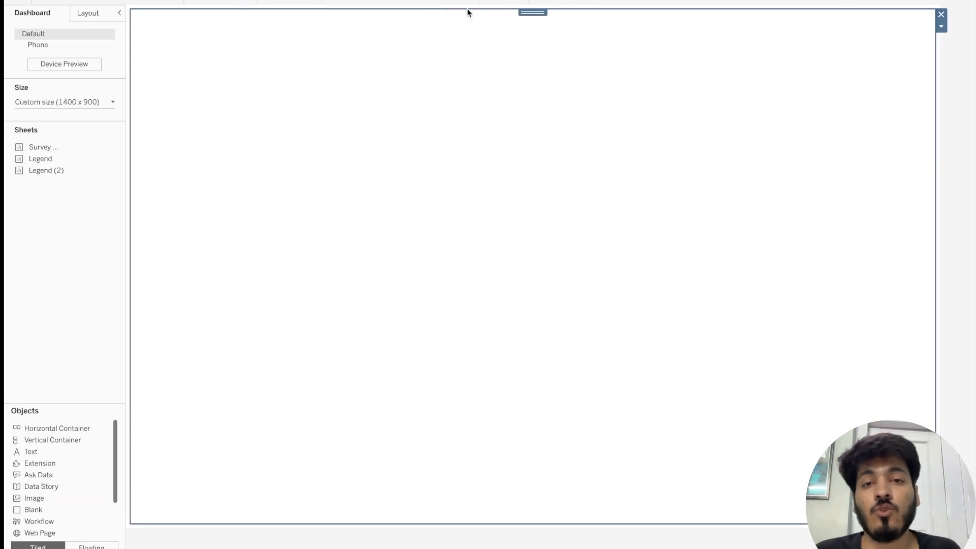
pyautogui.click(501, 52)
pyautogui.moveTo(88, 147); pyautogui.dragTo(301, 249)
pyautogui.click(898, 64)
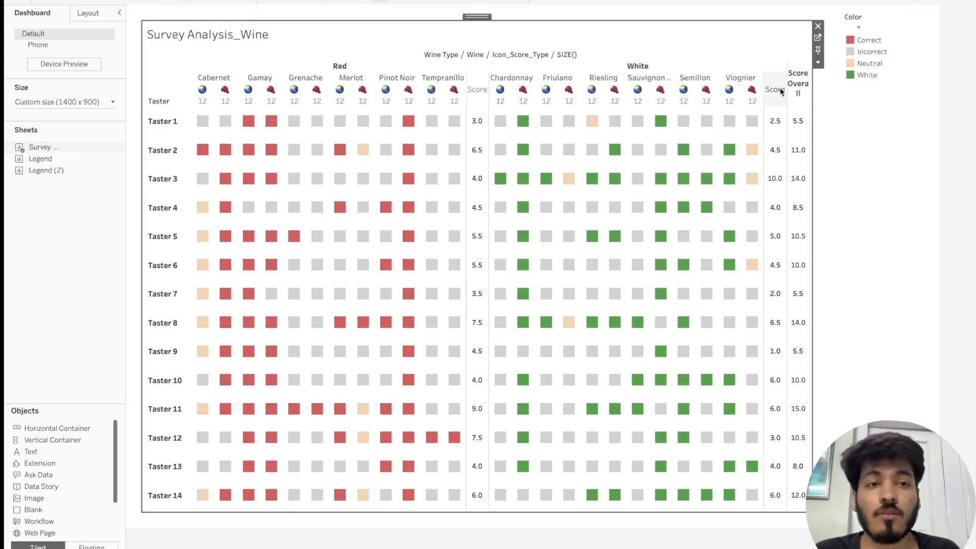
pyautogui.click(941, 16)
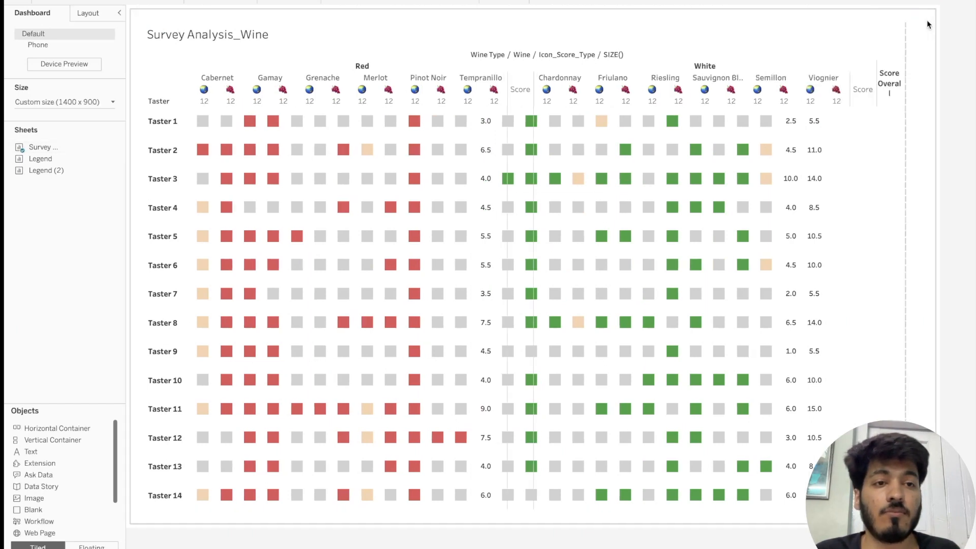
# Hide the column field labels and the title of the Survey Analysis_Wine sheet on the dashboard.
pyautogui.rightClick(580, 57)
pyautogui.click(617, 96)
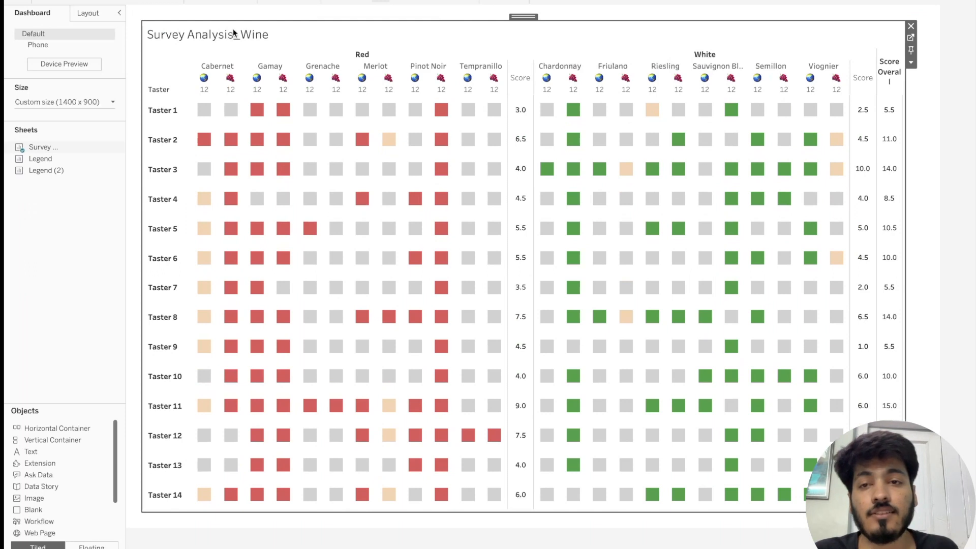
pyautogui.rightClick(247, 35)
pyautogui.click(284, 58)
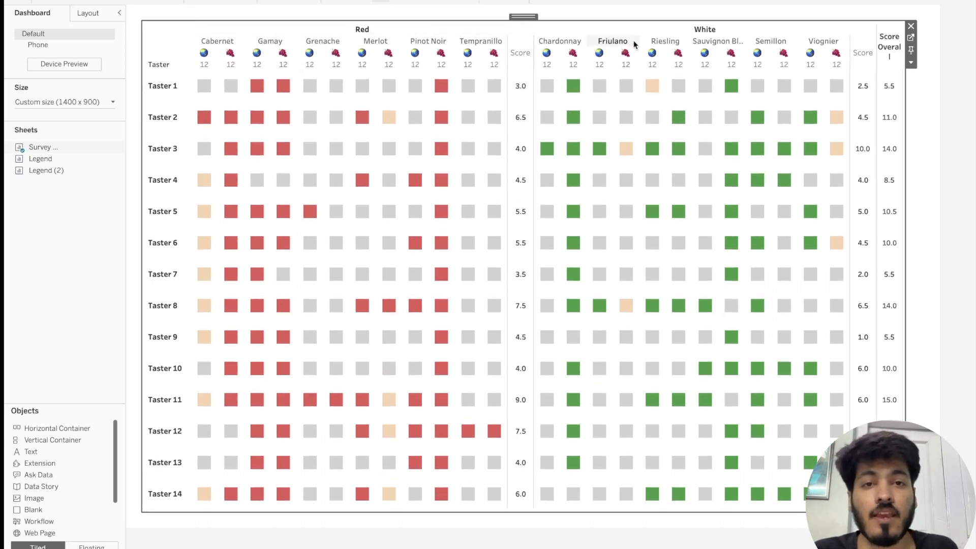
# Shade the whole Survey Analysis_Wine worksheet with a very light off-white and return to the dashboard.
pyautogui.click(910, 37)
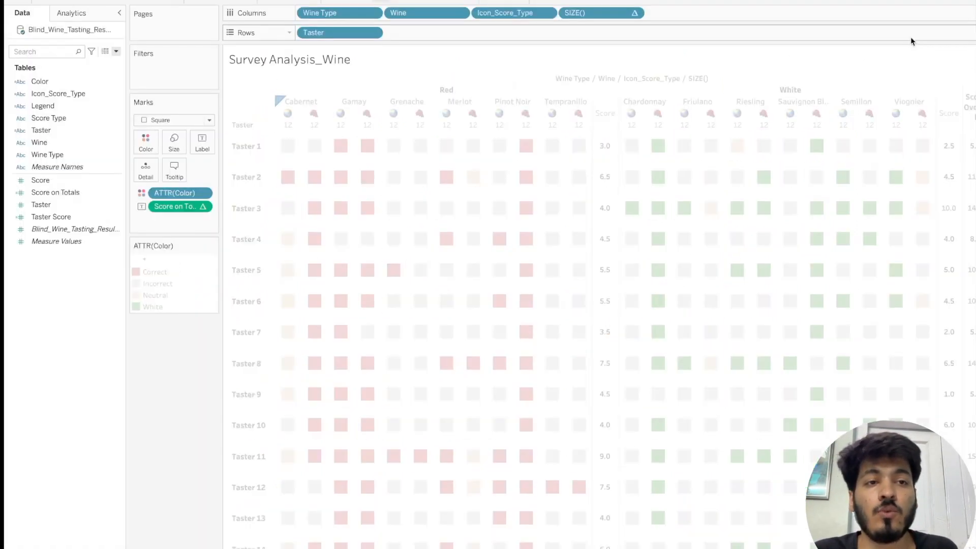
pyautogui.click(317, 1)
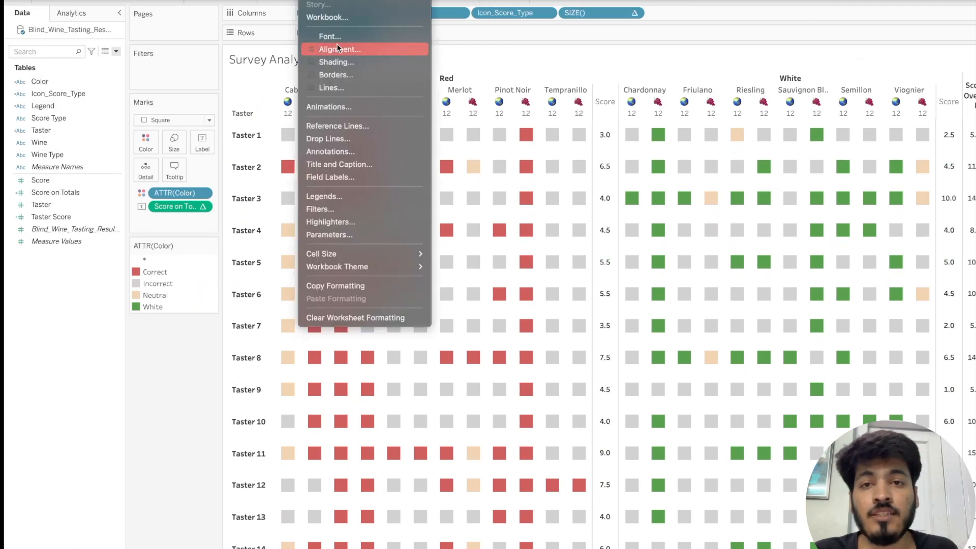
pyautogui.click(337, 62)
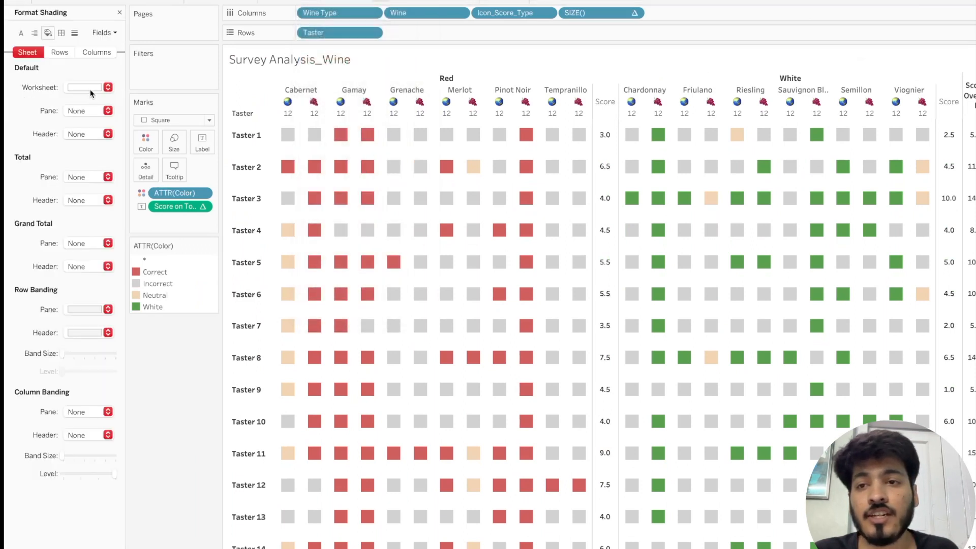
pyautogui.click(90, 88)
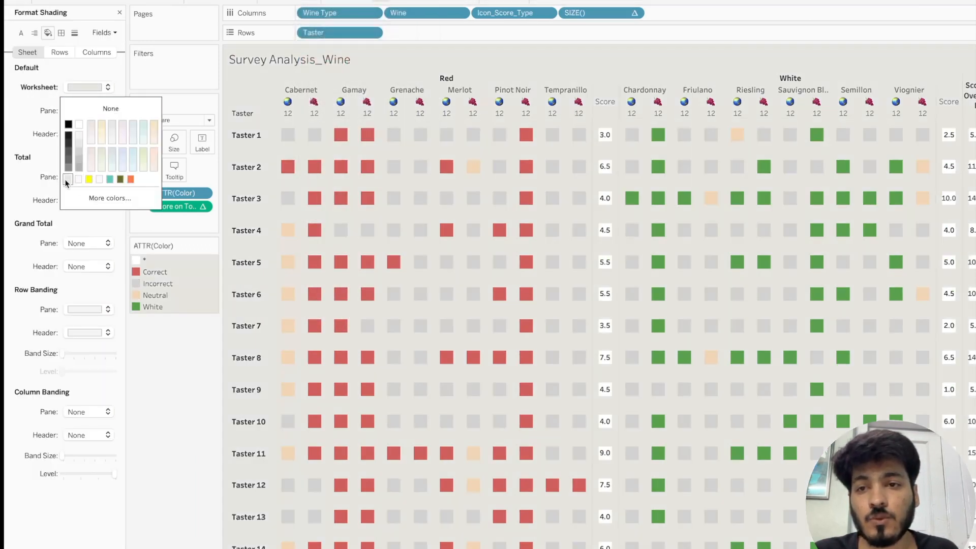
pyautogui.click(78, 180)
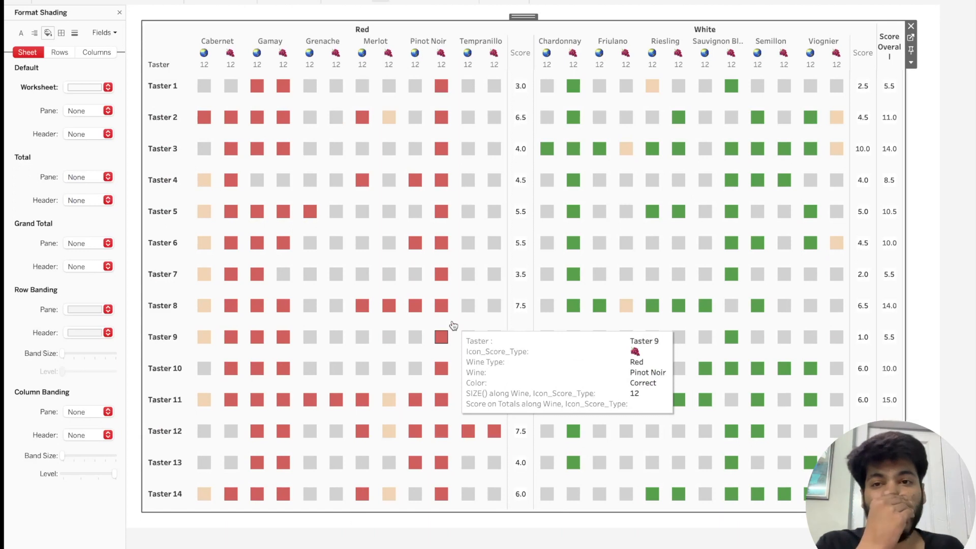
pyautogui.click(117, 11)
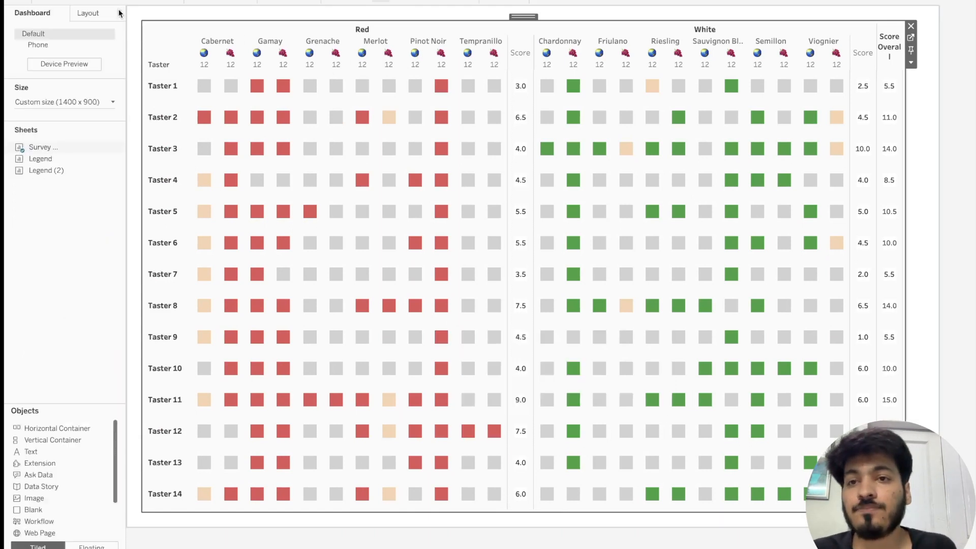
# Add a horizontal container above the score grid on the dashboard.
pyautogui.moveTo(41, 159)
pyautogui.mouseDown()
pyautogui.moveTo(315, 66)
pyautogui.moveTo(542, 33)
pyautogui.moveTo(441, 71)
pyautogui.moveTo(152, 148)
pyautogui.moveTo(55, 160)
pyautogui.mouseUp()
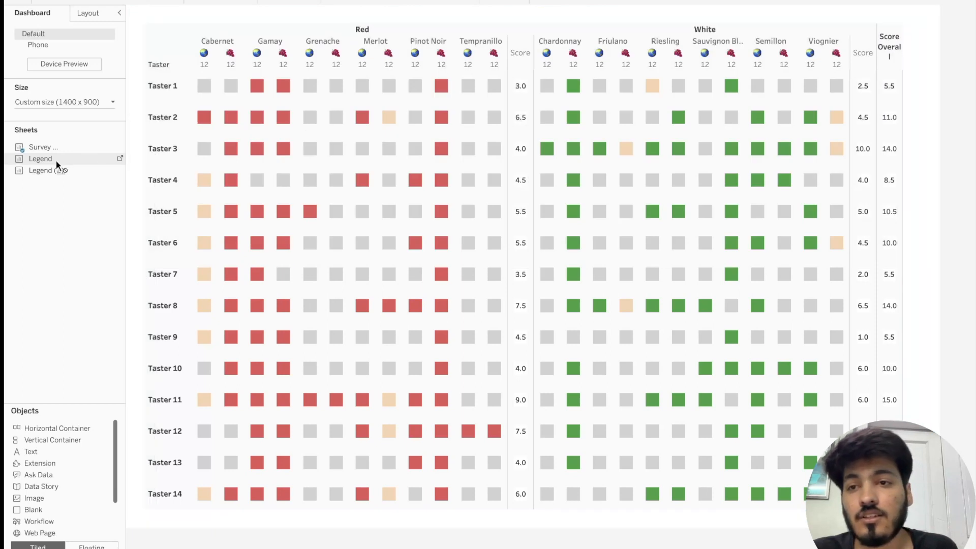
pyautogui.moveTo(58, 429); pyautogui.dragTo(460, 19)
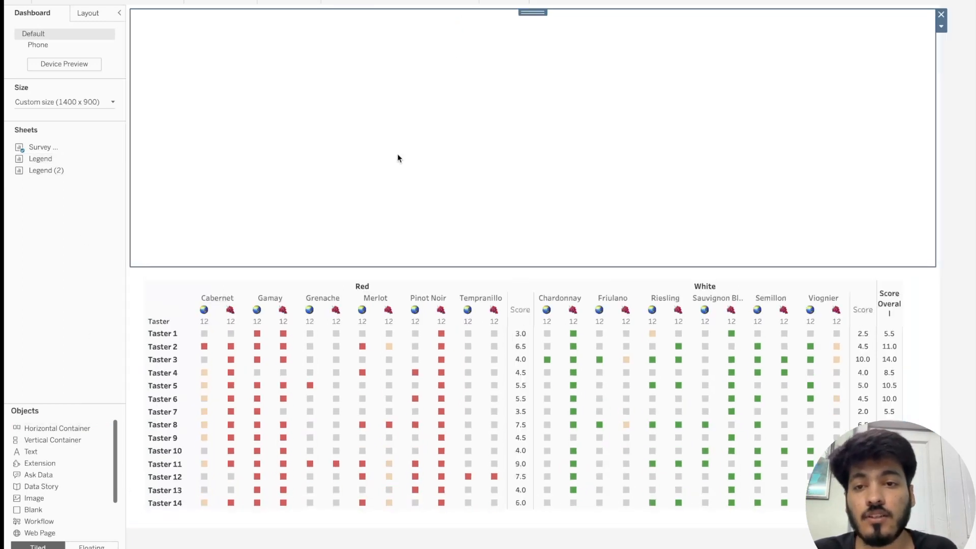
# Add a text object to the container reading "Blind Leading the Blind", "Results of the Oxford Cambridge varsity blind wine tasting match, Feb 2017.", copied from the reference dashboard.
pyautogui.moveTo(31, 451); pyautogui.dragTo(240, 183)
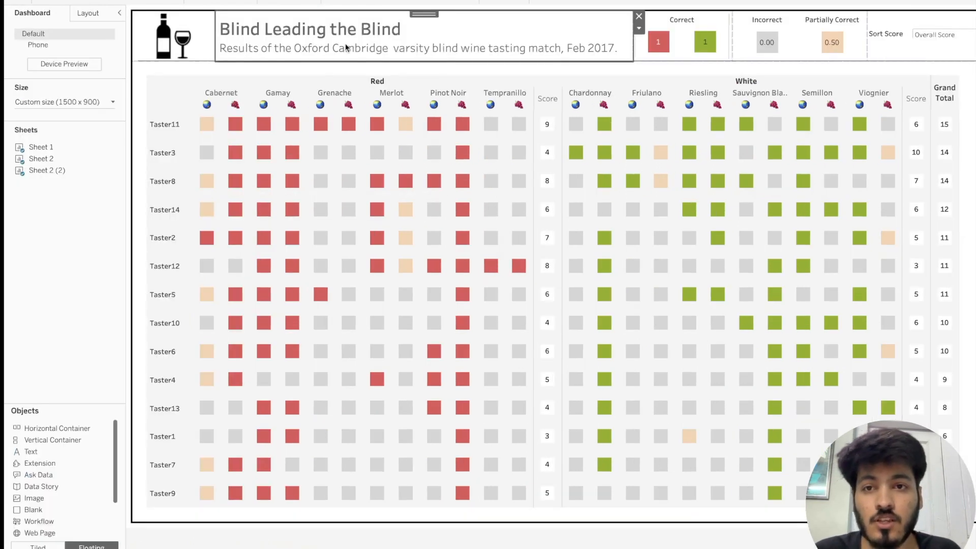
pyautogui.doubleClick(346, 47)
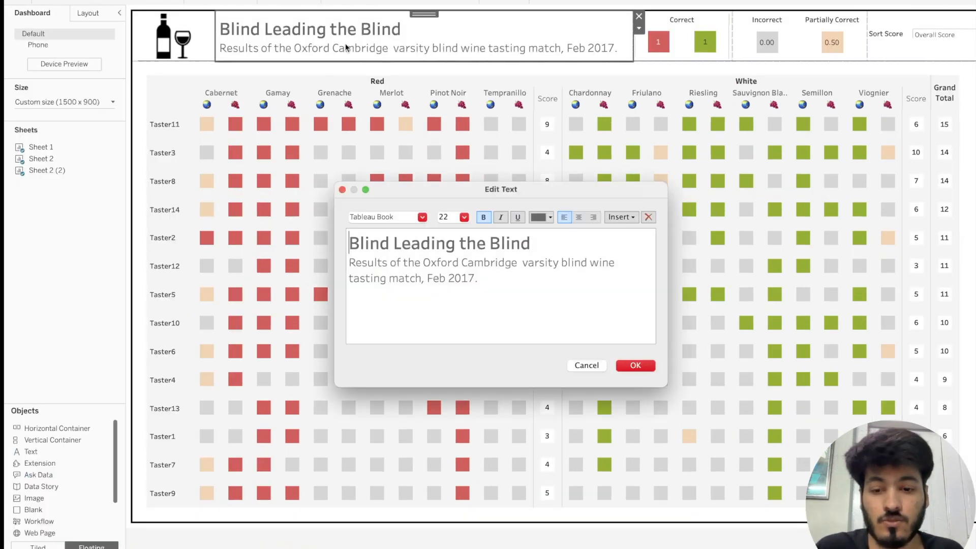
pyautogui.press('super+a')
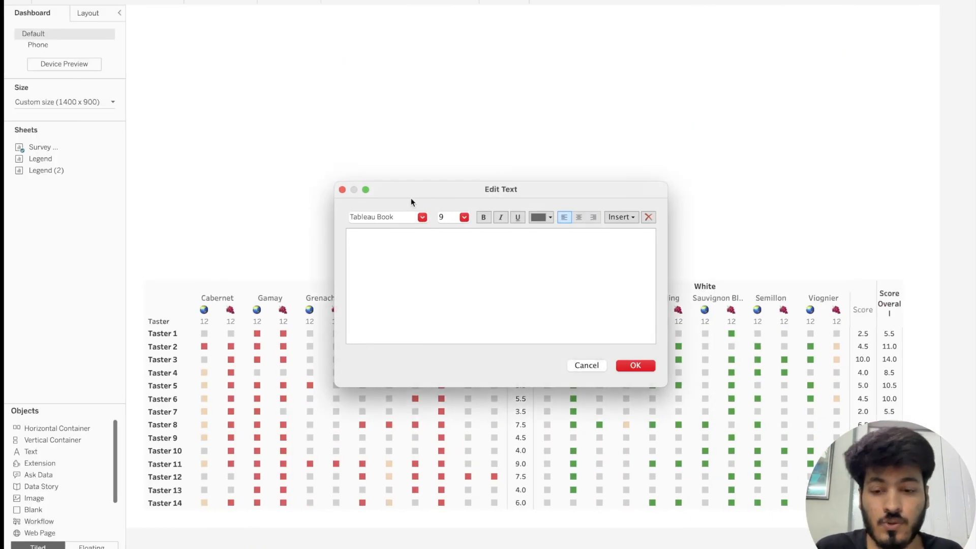
pyautogui.write('Blind Leading the Blind Results of the Oxford Cambridge  varsity blind wine tasting match, Feb 2017.')
pyautogui.click(635, 365)
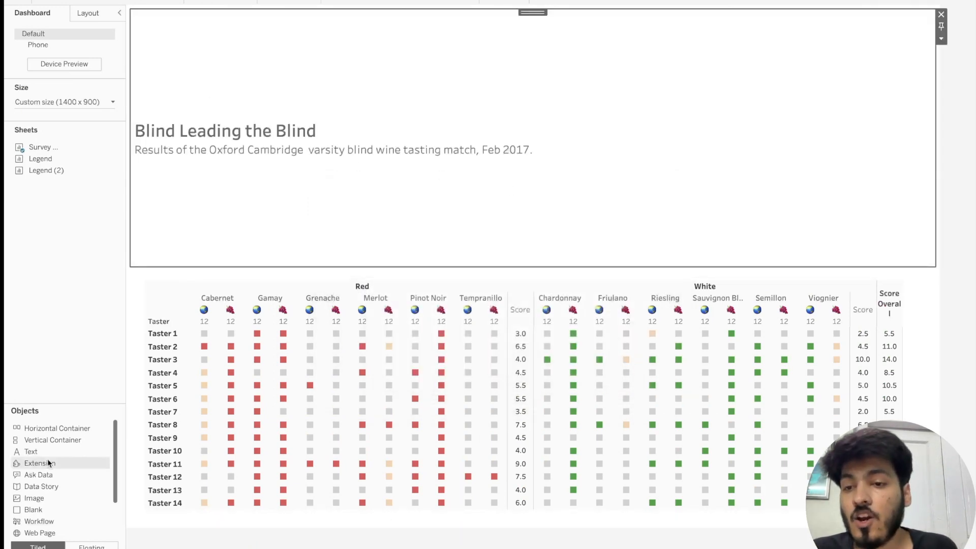
# Add an image object in front of the title text in the header container and load wine.png from Downloads into it.
pyautogui.moveTo(46, 503); pyautogui.dragTo(188, 112)
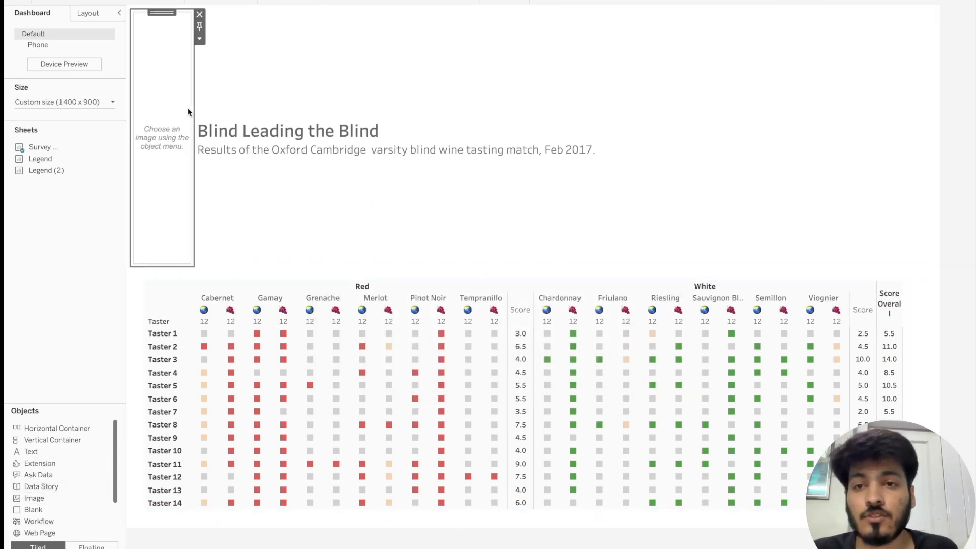
pyautogui.click(568, 235)
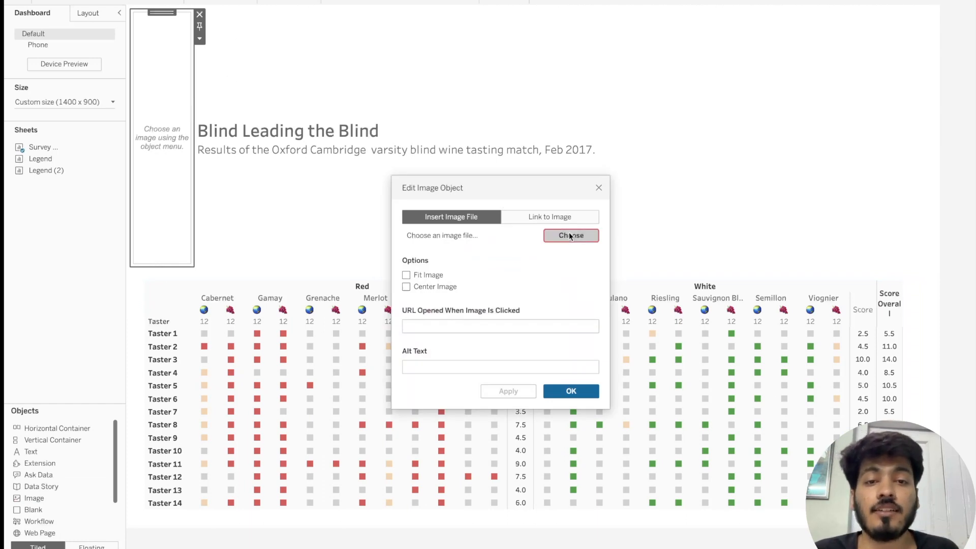
pyautogui.scroll(-10, 565, 365)
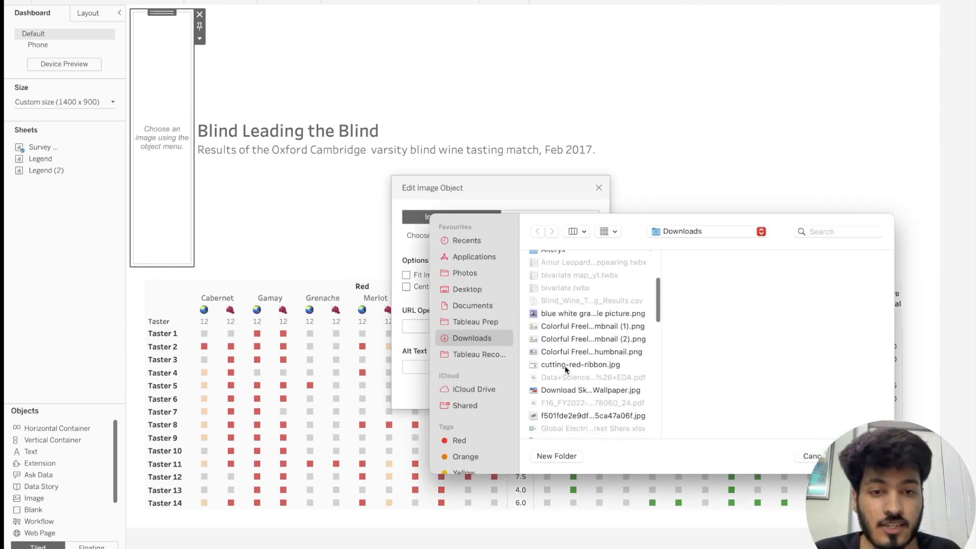
pyautogui.scroll(-12, 565, 365)
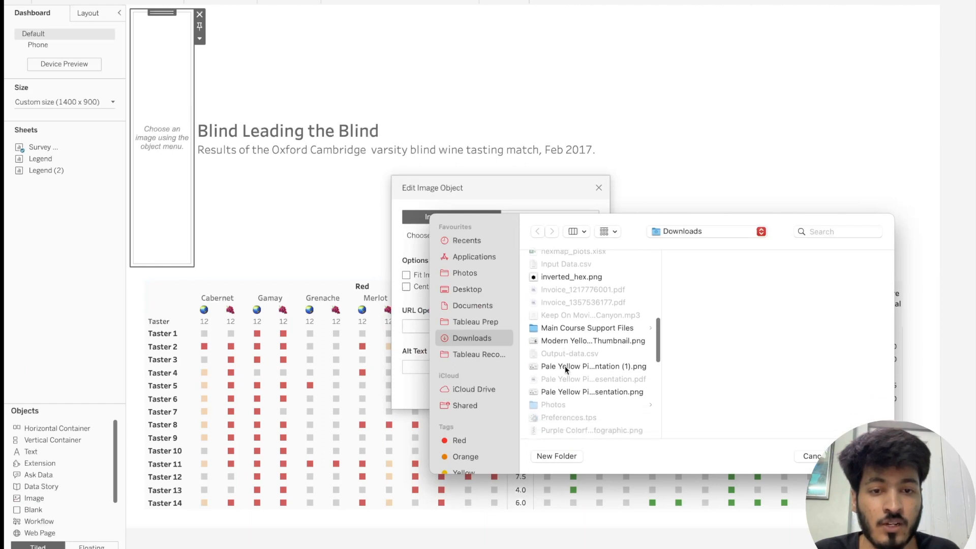
pyautogui.scroll(-12, 569, 351)
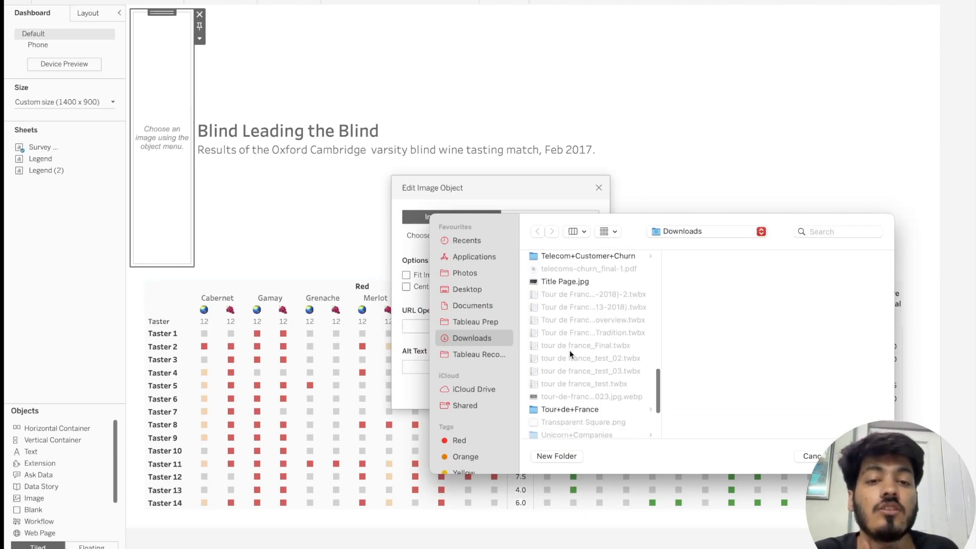
pyautogui.scroll(-3, 569, 350)
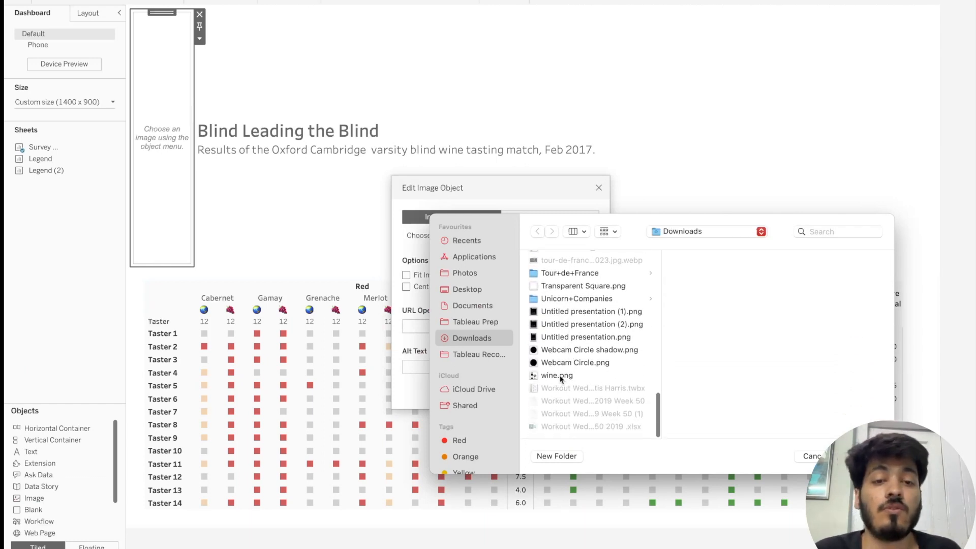
pyautogui.click(581, 375)
pyautogui.click(860, 455)
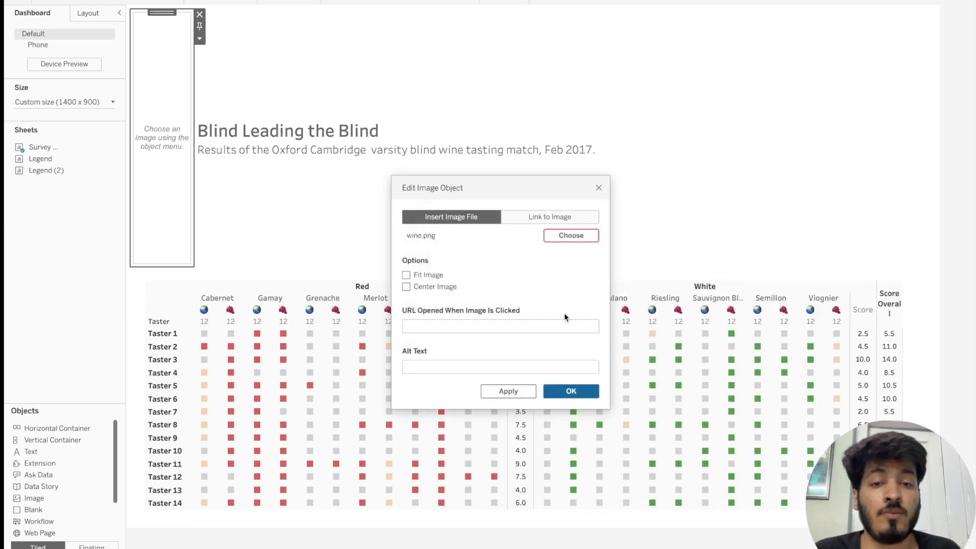
pyautogui.click(507, 395)
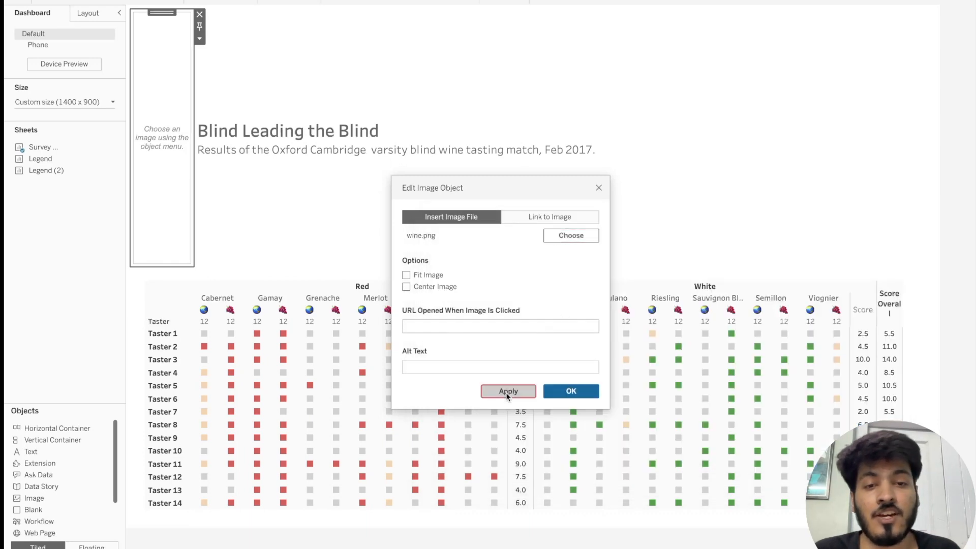
pyautogui.click(582, 392)
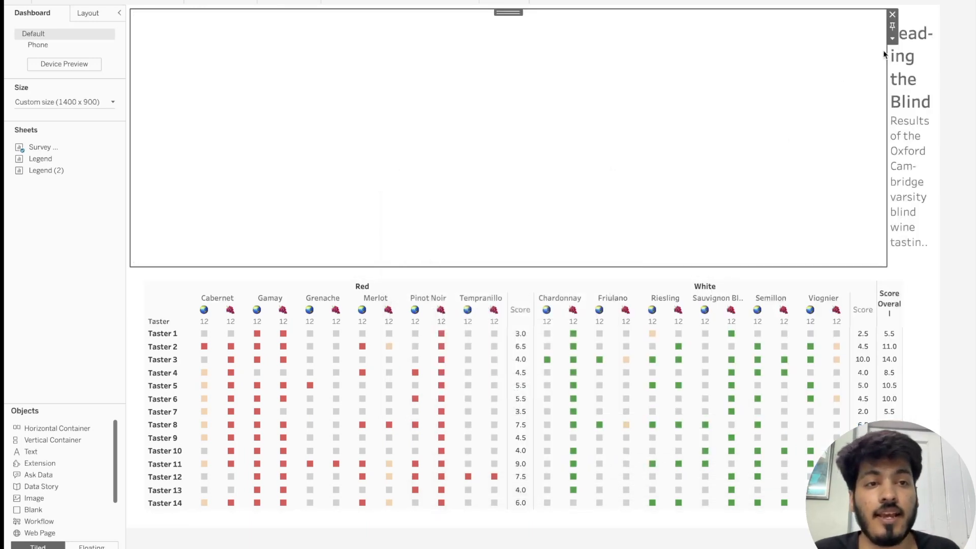
# Fit the wine image to its object and center it.
pyautogui.click(892, 38)
pyautogui.click(878, 63)
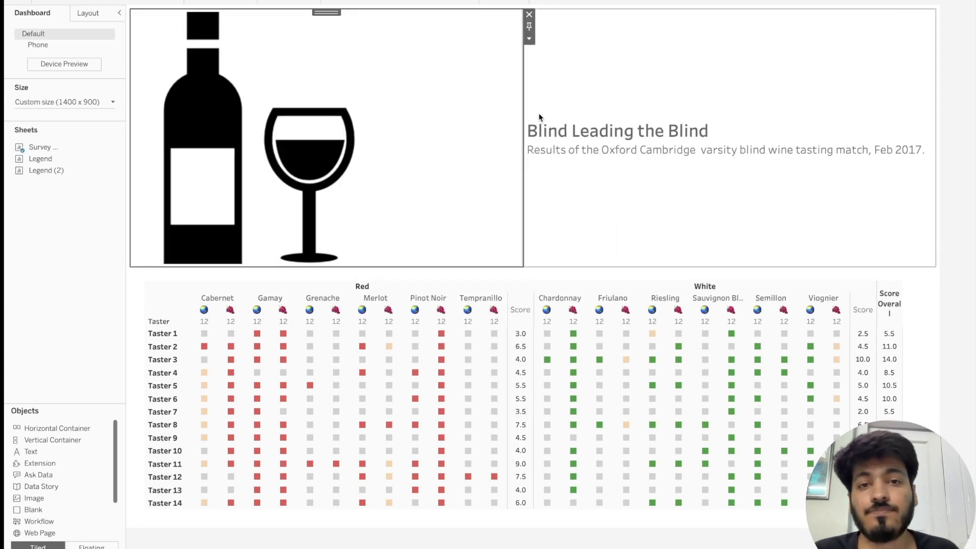
pyautogui.click(529, 38)
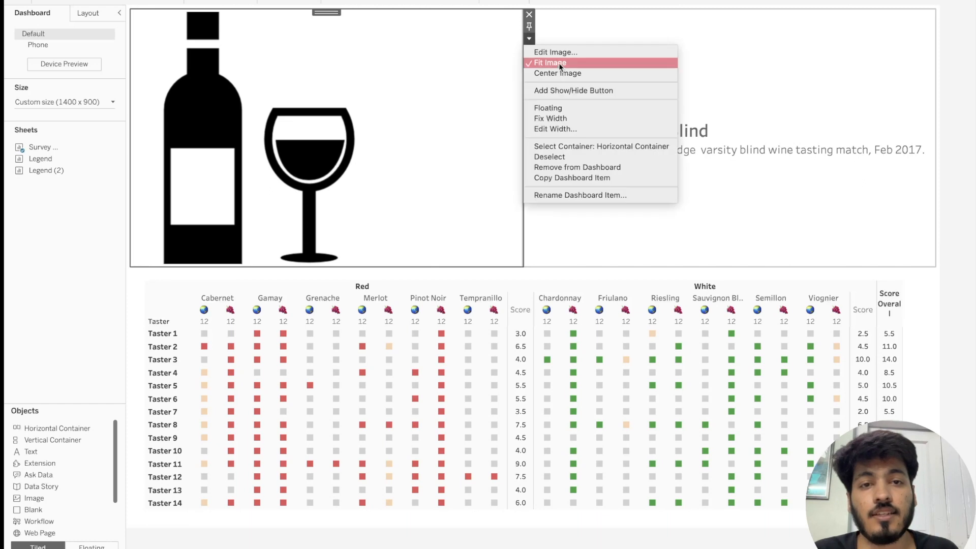
pyautogui.click(558, 72)
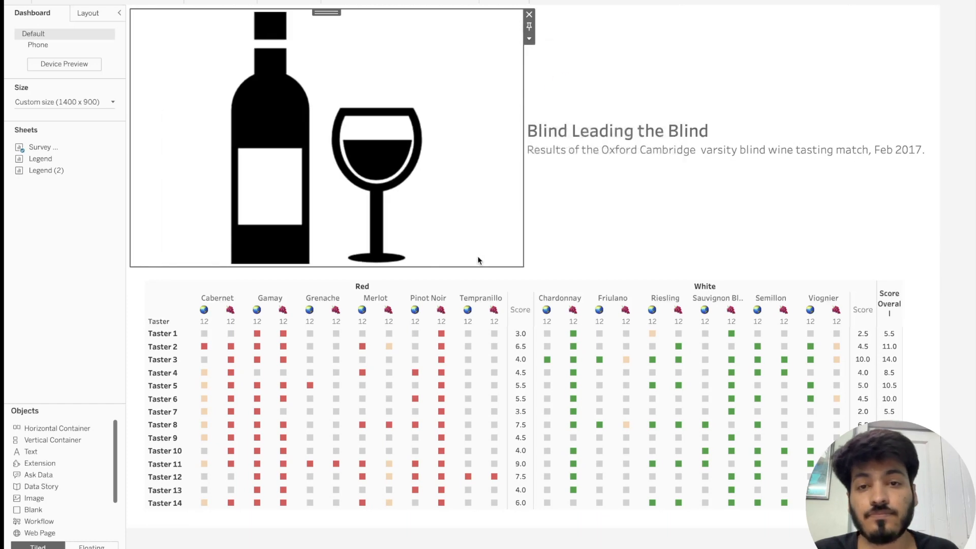
# Shrink the header container to a thin band and narrow the wine image so it sits just beside the title.
pyautogui.moveTo(461, 266); pyautogui.dragTo(461, 85)
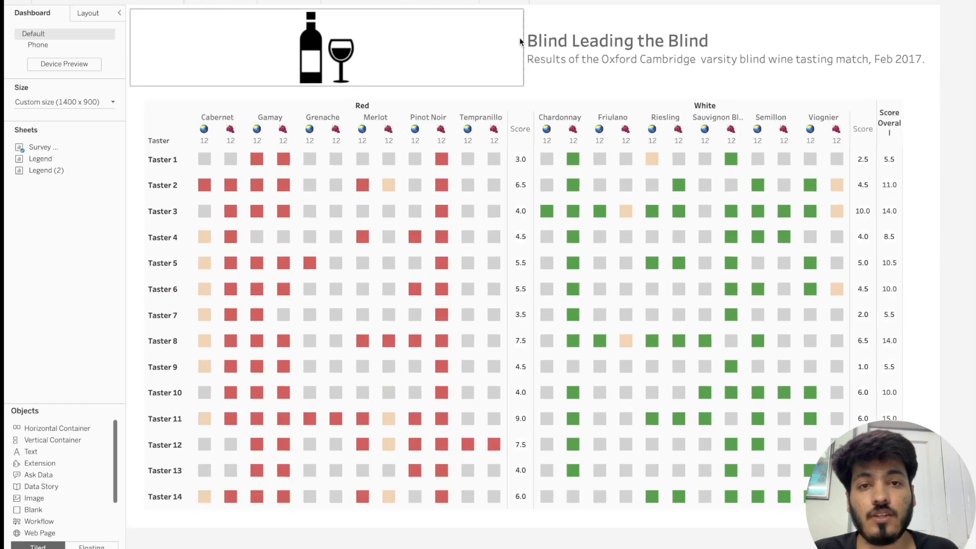
pyautogui.click(494, 41)
pyautogui.moveTo(522, 39); pyautogui.dragTo(189, 59)
pyautogui.click(306, 59)
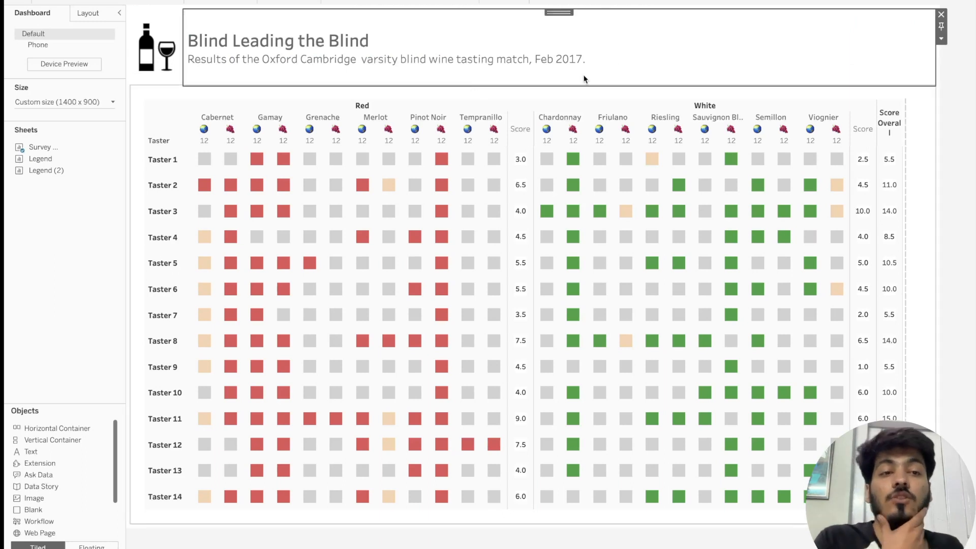
# Remove the empty container beside the score grid from the dashboard.
pyautogui.click(920, 158)
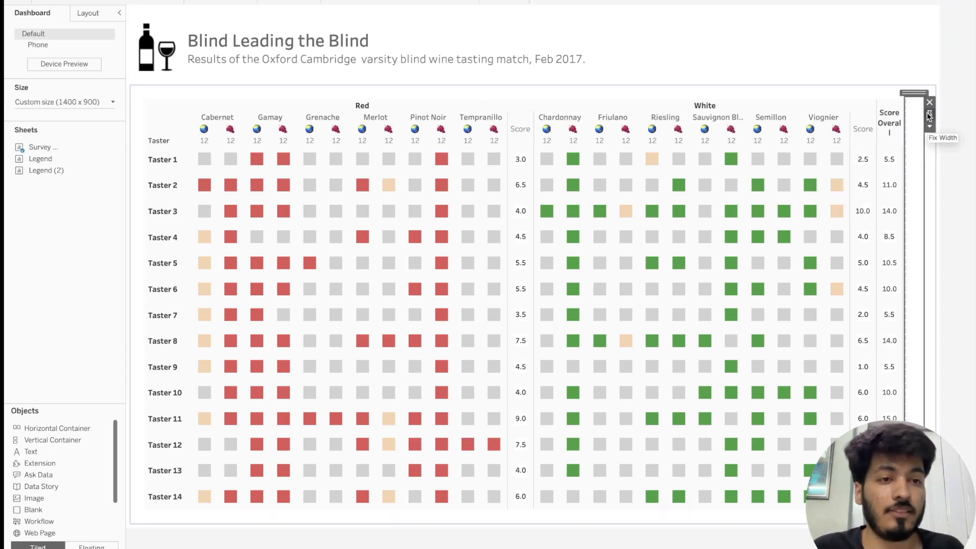
pyautogui.click(929, 103)
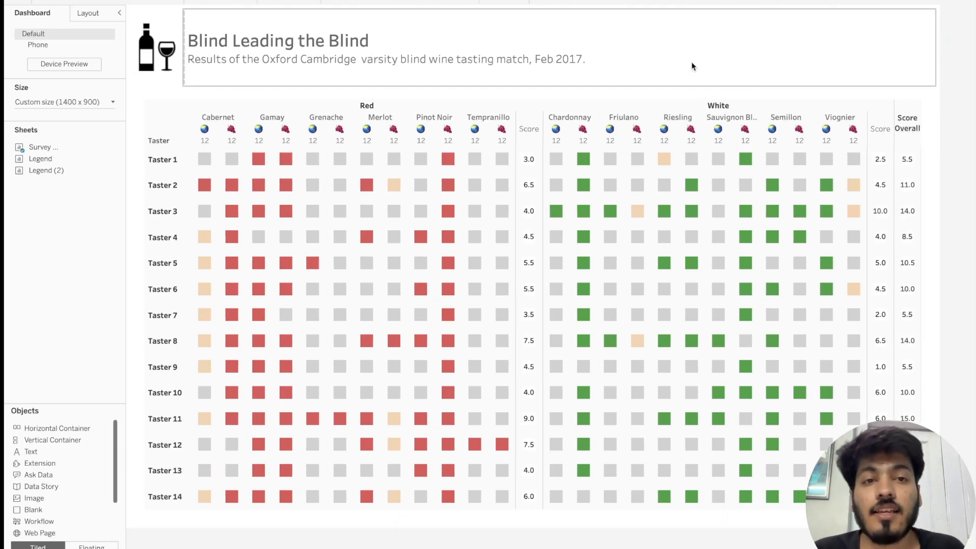
# Place the Legend and Legend (2) worksheets after the title in the header, and remove the automatically added color legend.
pyautogui.moveTo(46, 160)
pyautogui.moveTo(47, 159); pyautogui.dragTo(707, 49)
pyautogui.moveTo(68, 171)
pyautogui.moveTo(68, 170); pyautogui.dragTo(855, 38)
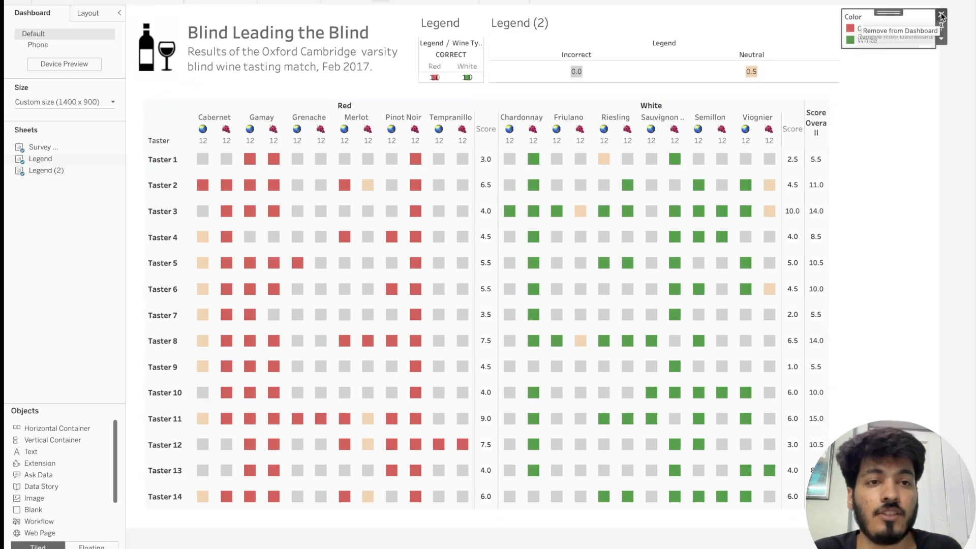
pyautogui.click(941, 15)
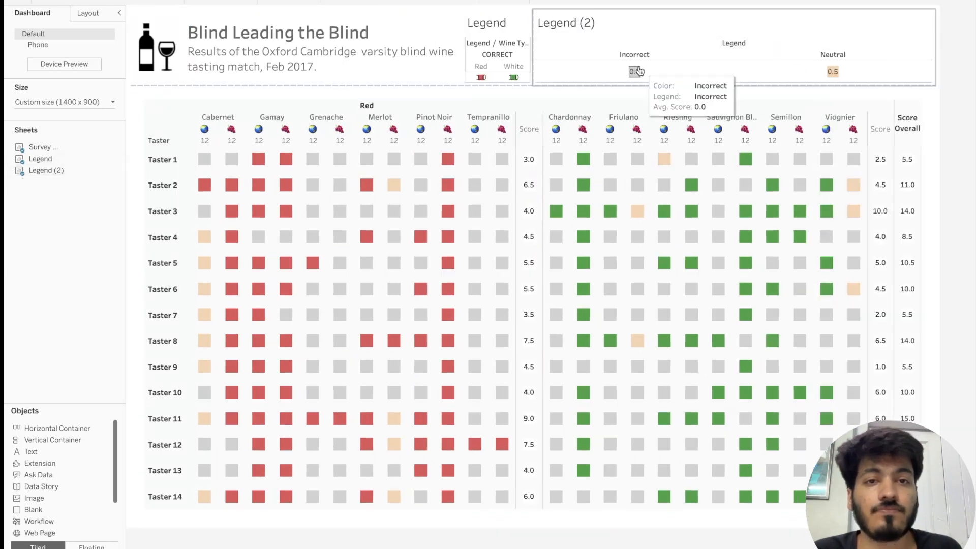
# Hide the title and column field labels of Legend (2), and narrow it to give the title text more room.
pyautogui.rightClick(584, 23)
pyautogui.click(705, 46)
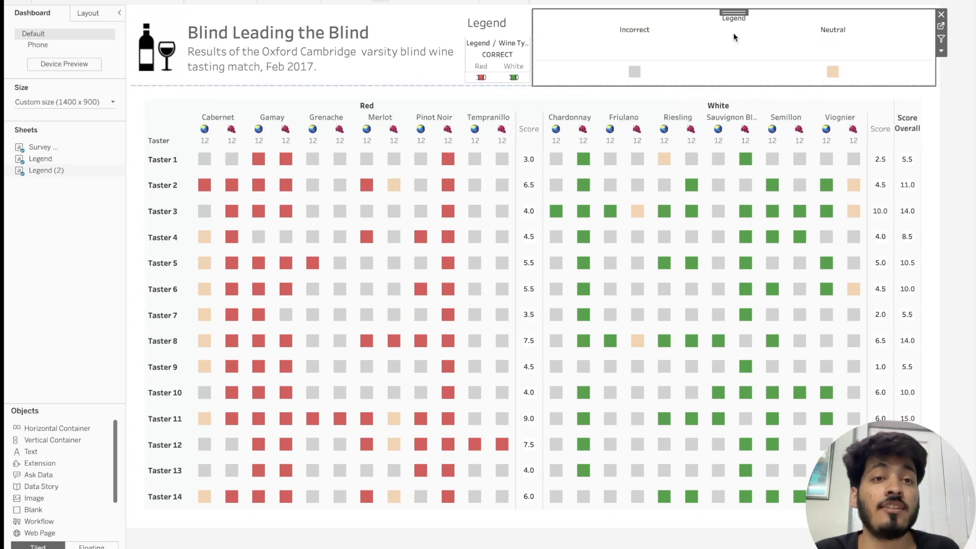
pyautogui.rightClick(753, 19)
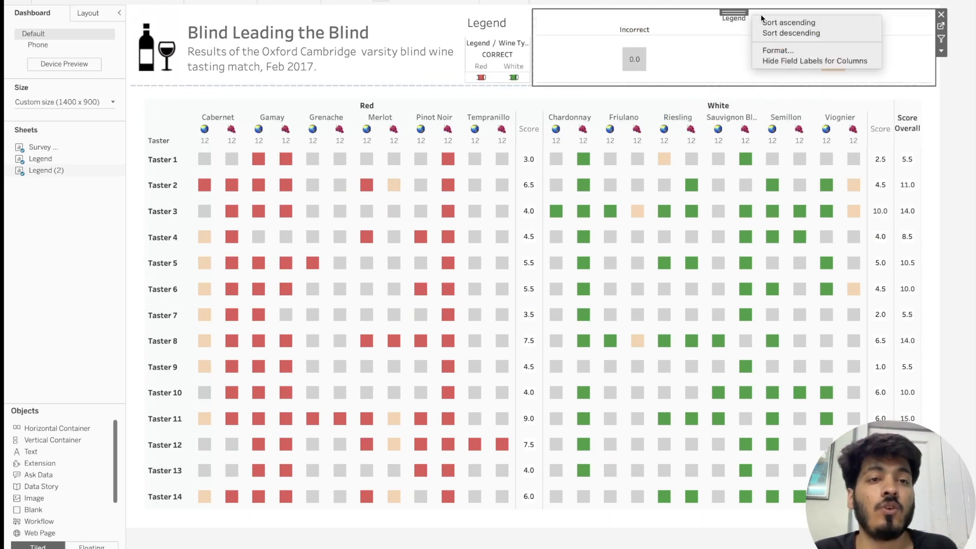
pyautogui.click(788, 59)
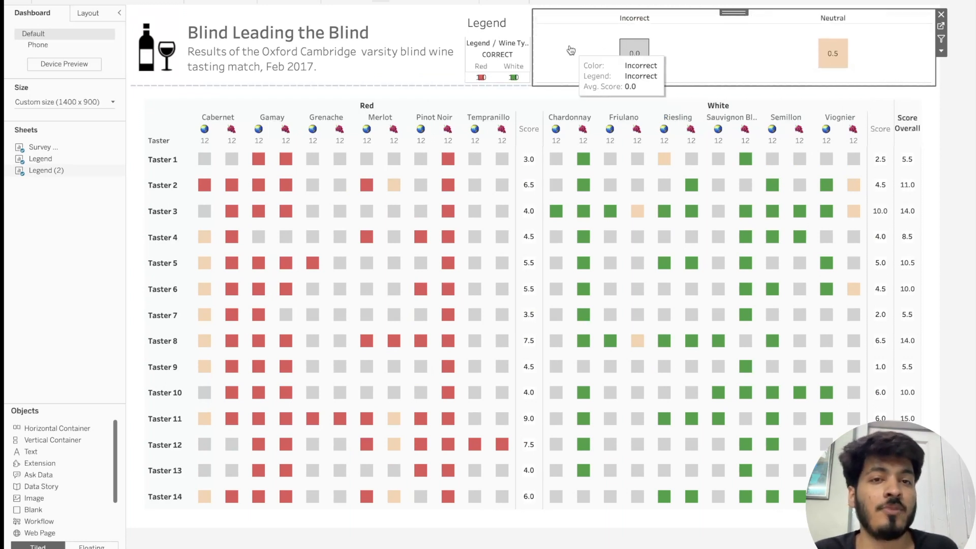
pyautogui.moveTo(533, 45); pyautogui.dragTo(691, 46)
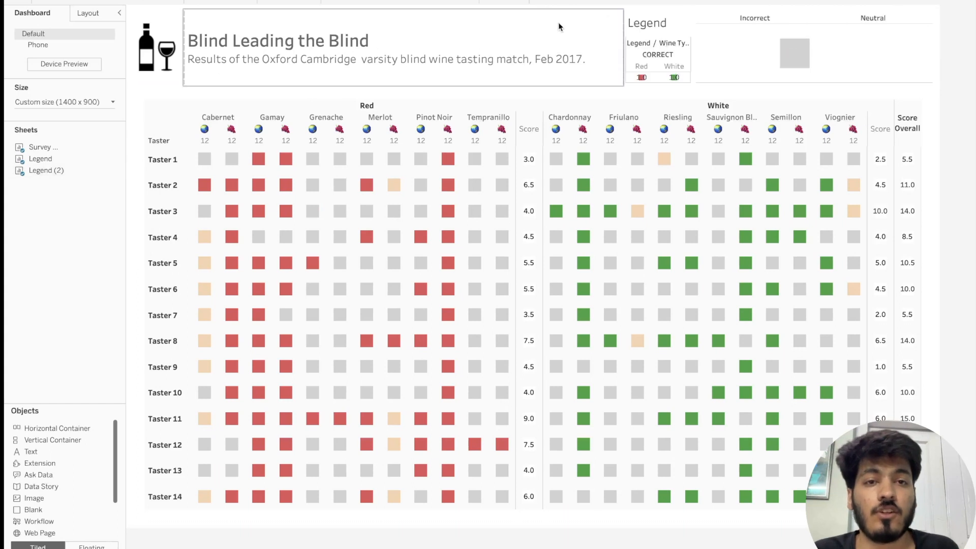
# Hide the title and column field labels of the Legend sheet, and widen it slightly toward the title text.
pyautogui.rightClick(653, 21)
pyautogui.click(693, 47)
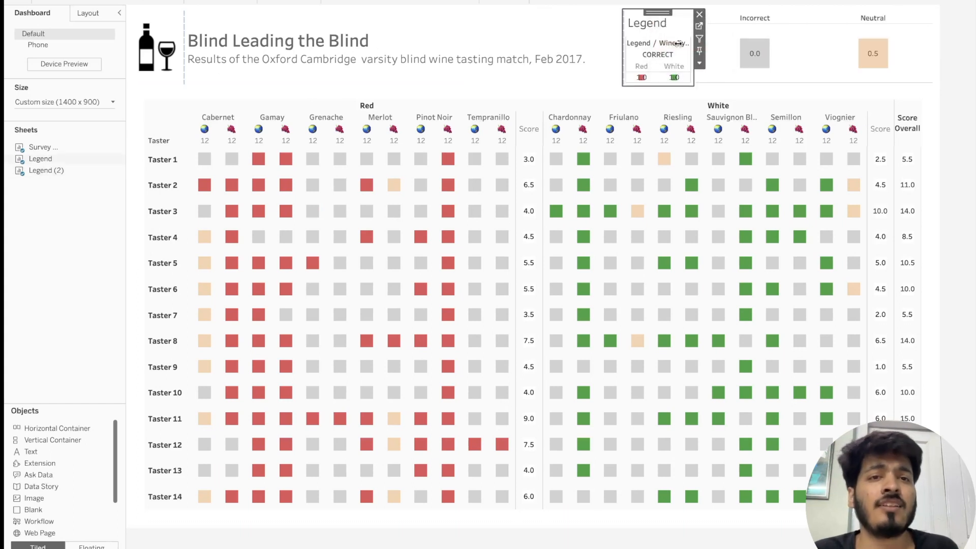
pyautogui.rightClick(649, 20)
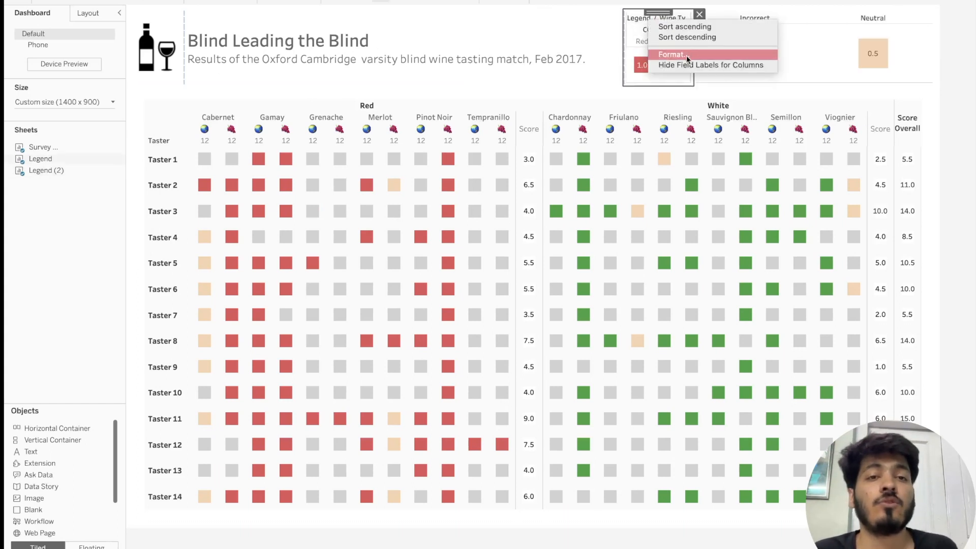
pyautogui.click(660, 65)
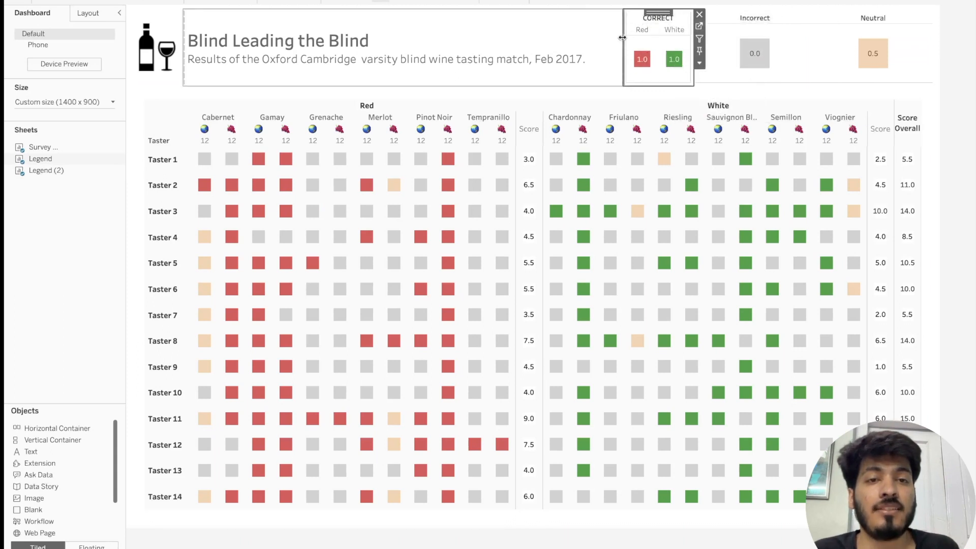
pyautogui.moveTo(623, 42); pyautogui.dragTo(589, 43)
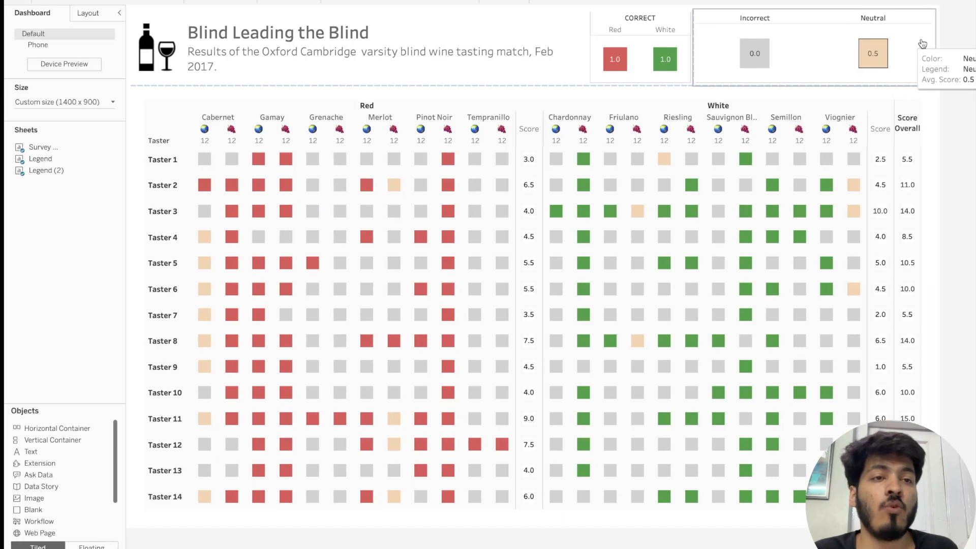
# Hide the Red and White wine type header in the CORRECT legend.
pyautogui.click(923, 44)
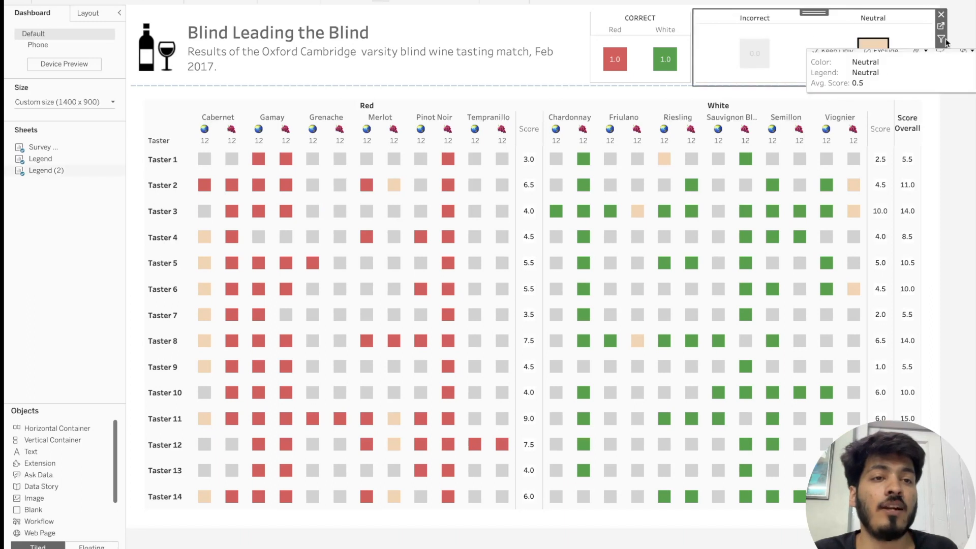
pyautogui.click(619, 34)
pyautogui.rightClick(616, 29)
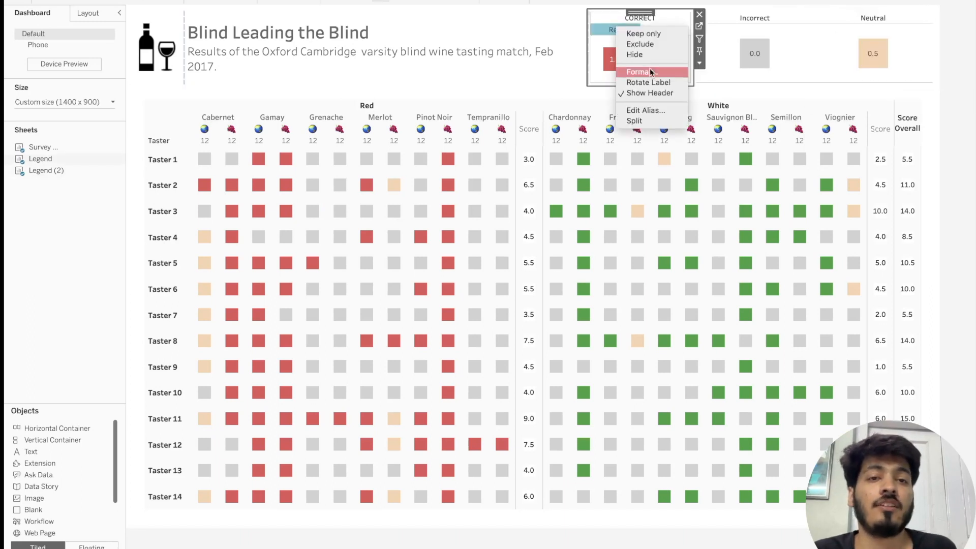
pyautogui.click(646, 93)
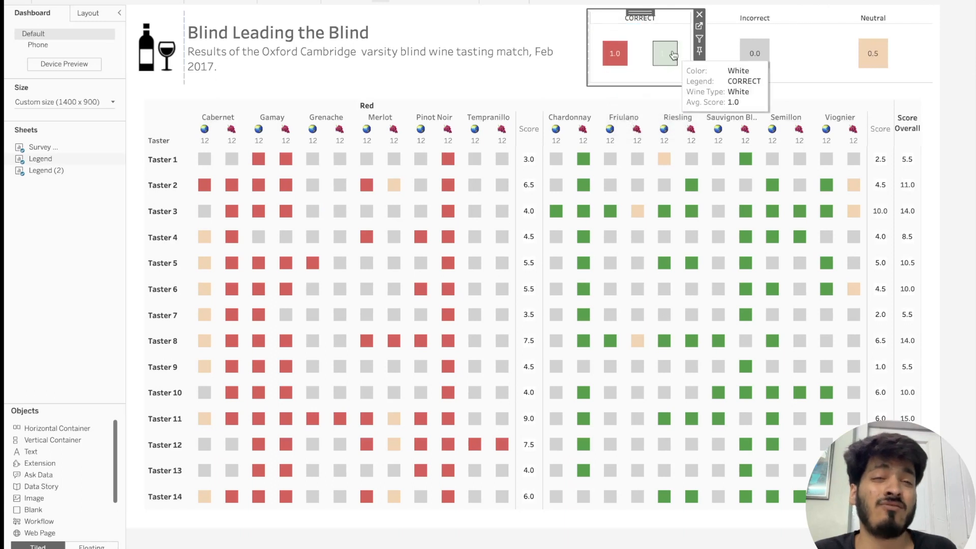
# Remove the row divider and column divider borders from the CORRECT legend by setting their pane lines to None.
pyautogui.rightClick(641, 38)
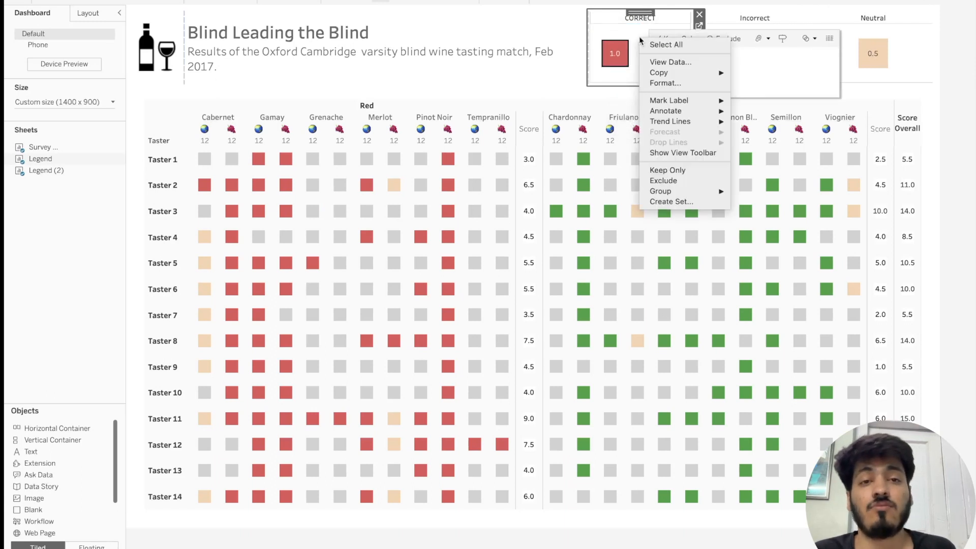
pyautogui.click(670, 83)
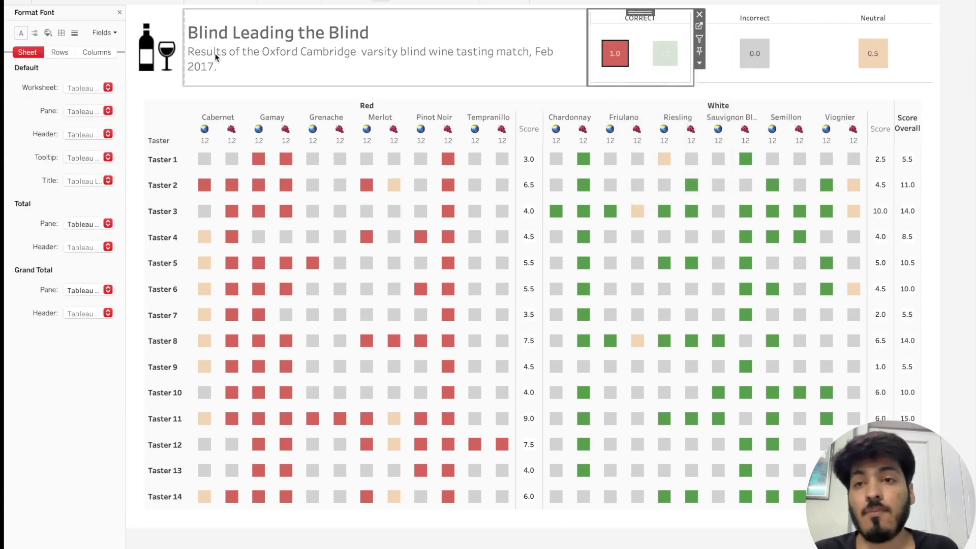
pyautogui.click(76, 33)
pyautogui.click(20, 33)
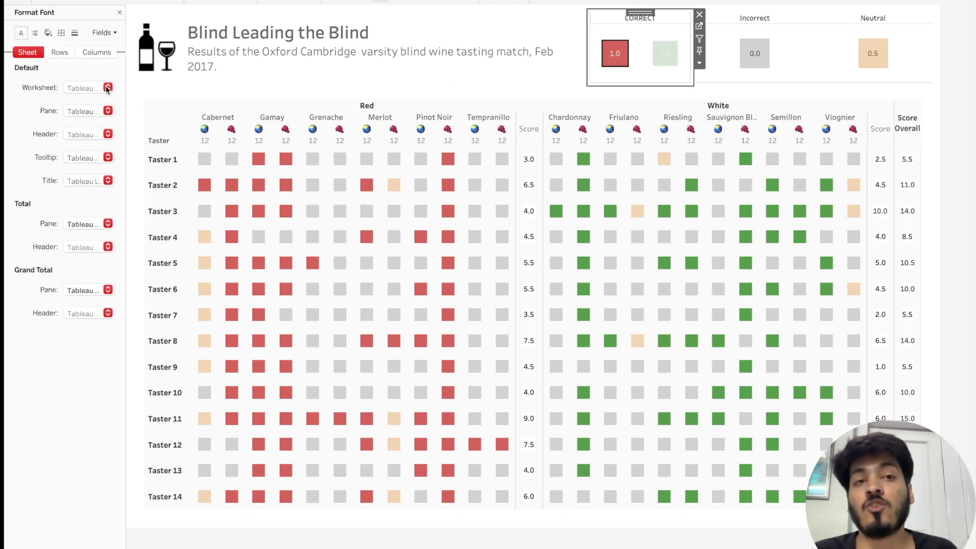
pyautogui.click(61, 33)
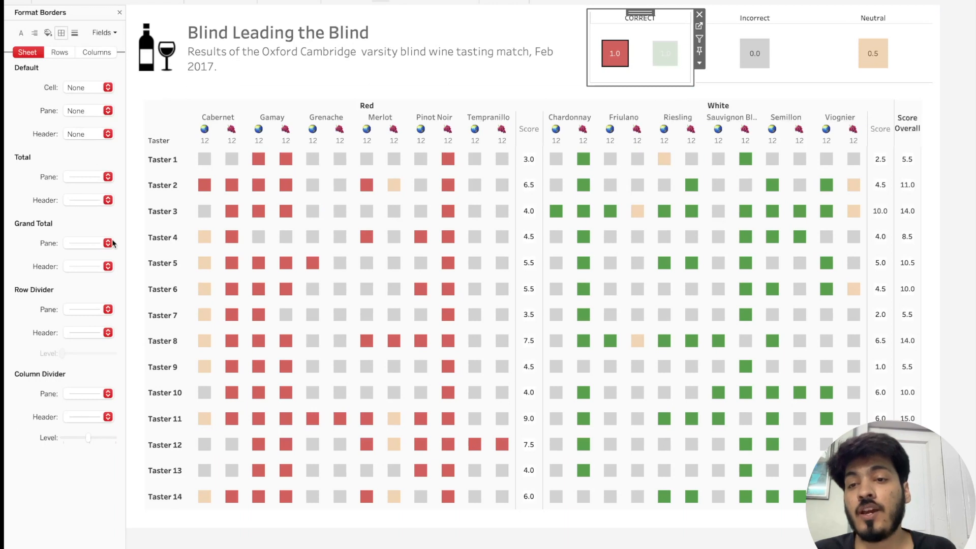
pyautogui.click(108, 309)
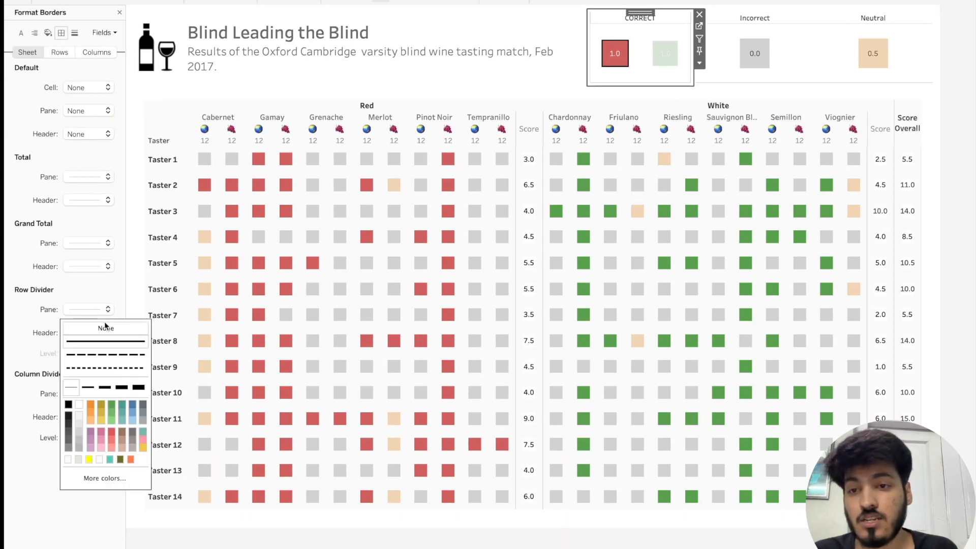
pyautogui.click(76, 326)
pyautogui.click(104, 394)
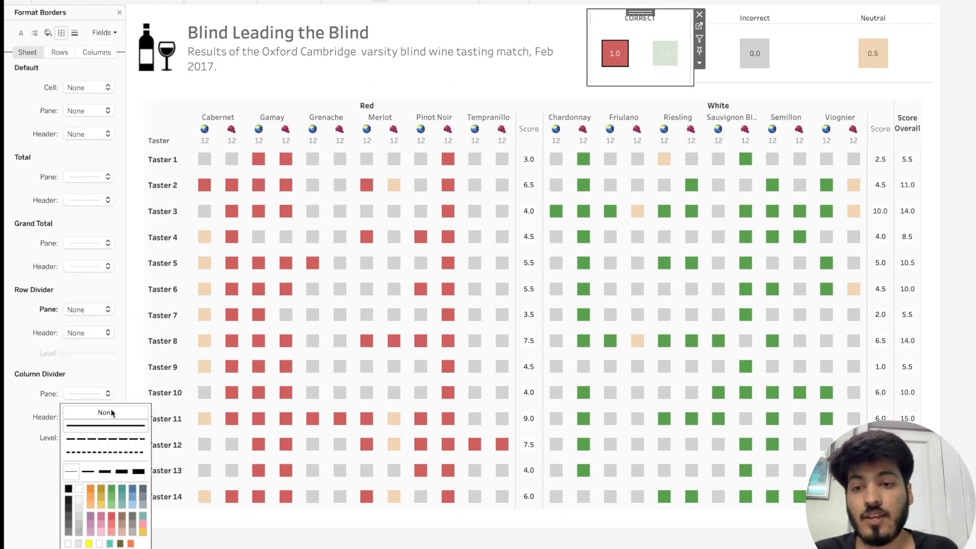
pyautogui.click(101, 410)
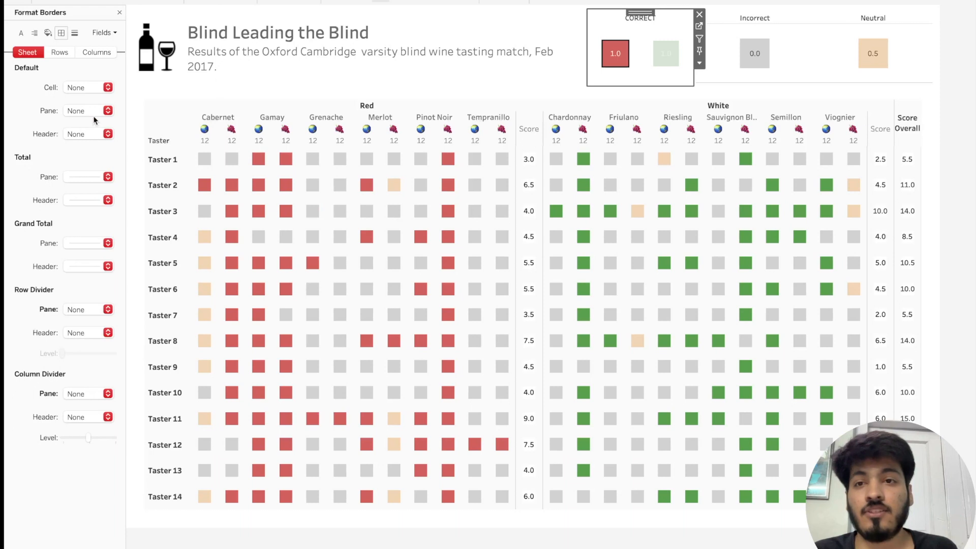
pyautogui.click(120, 13)
# Set the row divider and column divider pane borders to None for the Incorrect and Neutral legend.
pyautogui.click(800, 40)
pyautogui.rightClick(802, 37)
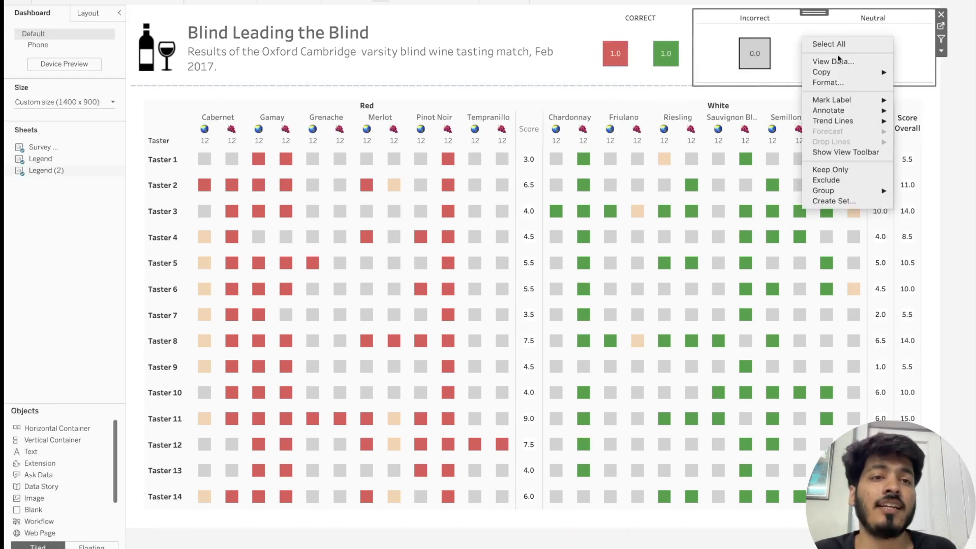
pyautogui.click(827, 82)
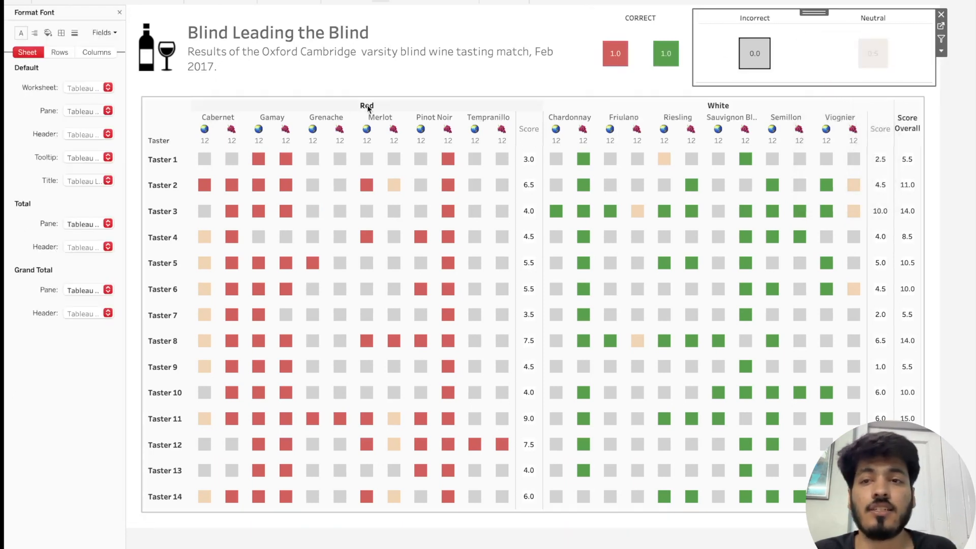
pyautogui.click(74, 33)
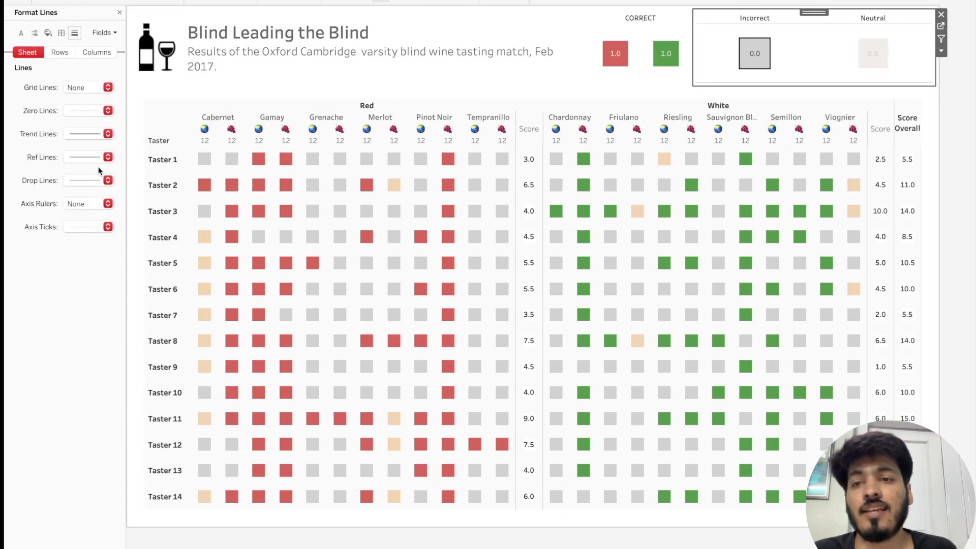
pyautogui.click(107, 204)
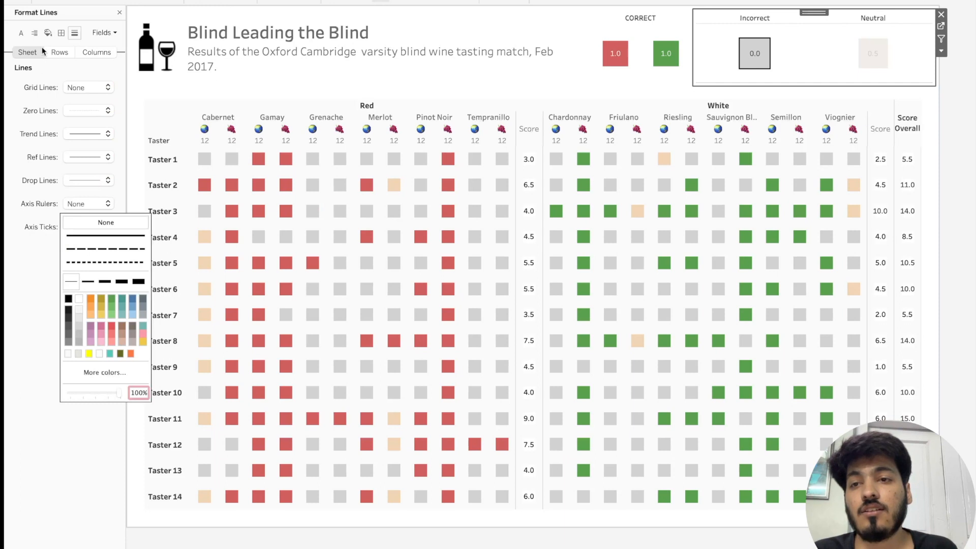
pyautogui.click(61, 33)
pyautogui.click(107, 311)
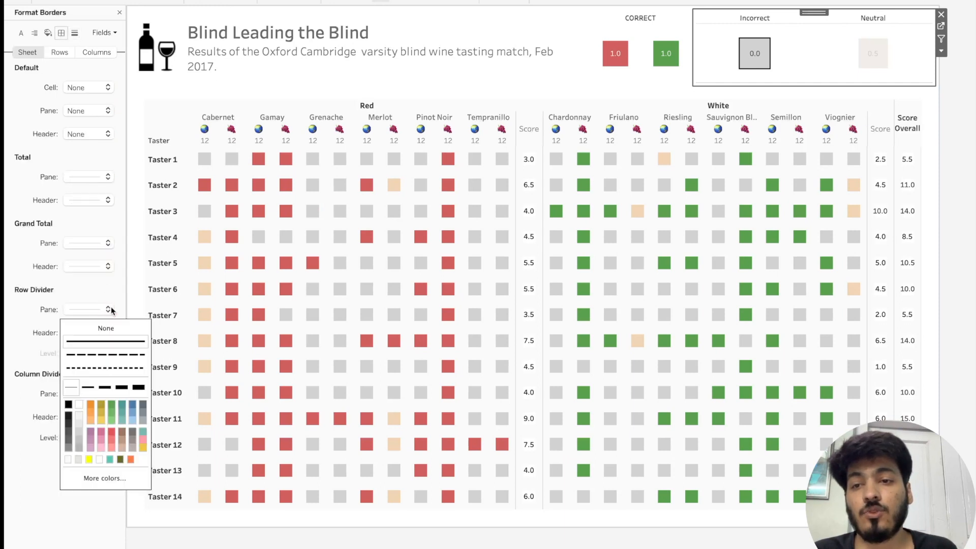
pyautogui.click(102, 325)
pyautogui.click(105, 392)
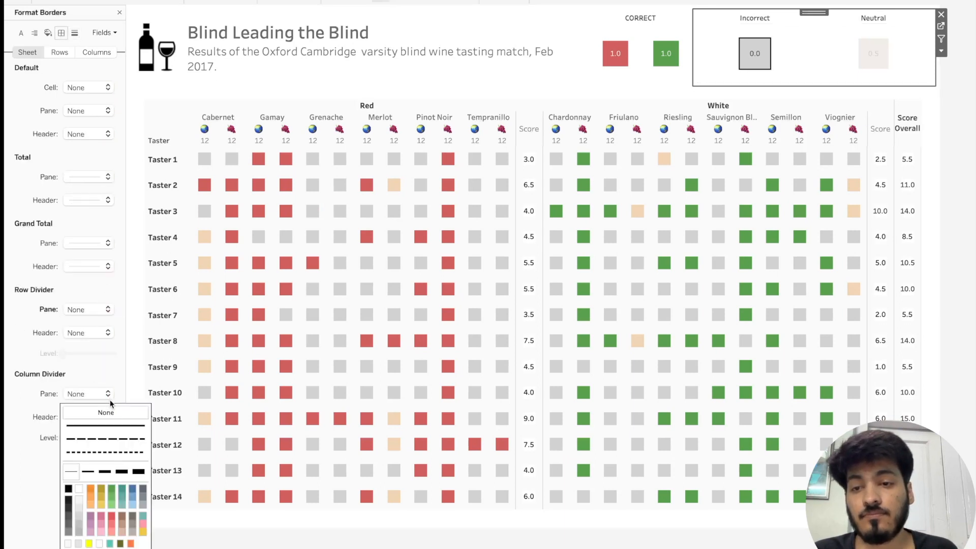
pyautogui.click(86, 408)
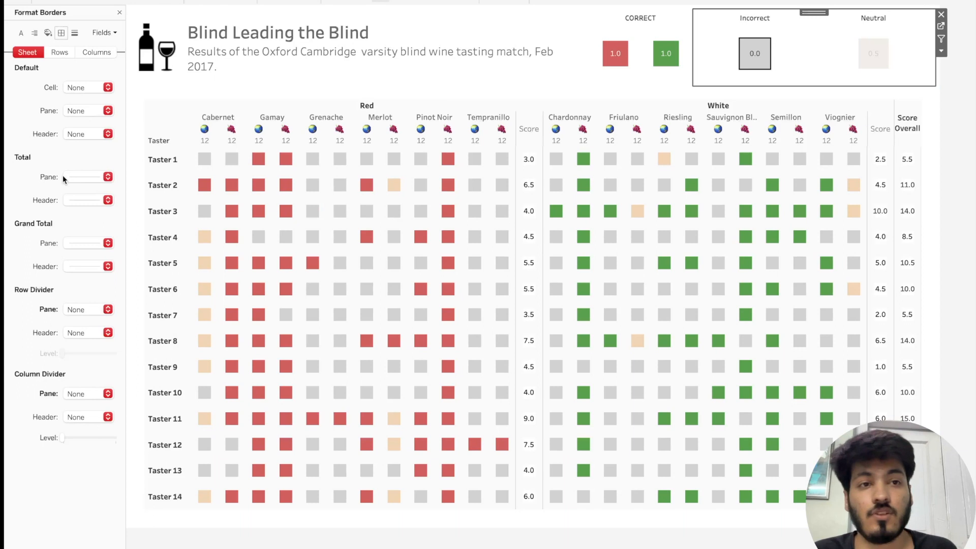
pyautogui.click(120, 12)
pyautogui.click(794, 64)
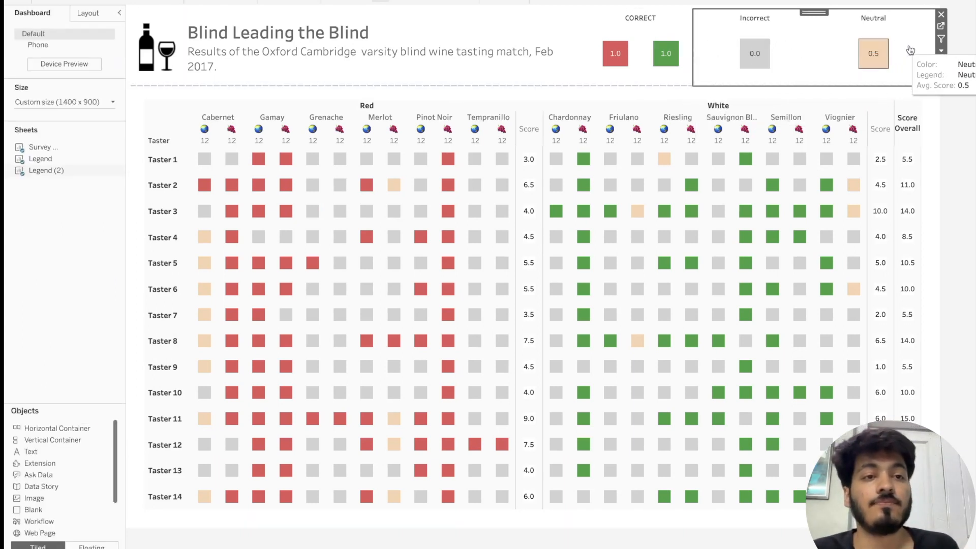
pyautogui.click(939, 158)
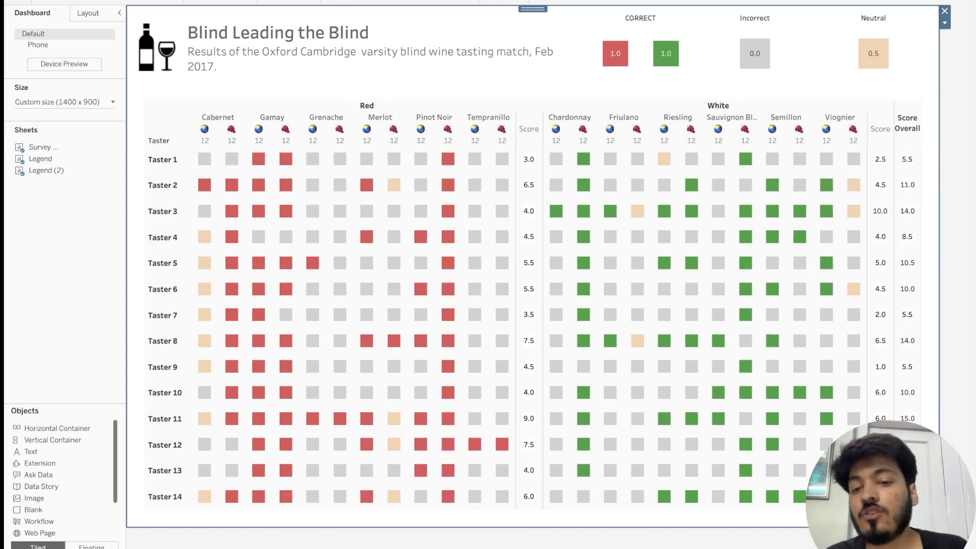
# From the Legend (2) worksheet, start a parameter named Sort by with data type String and a list of allowable values.
pyautogui.click(158, 547)
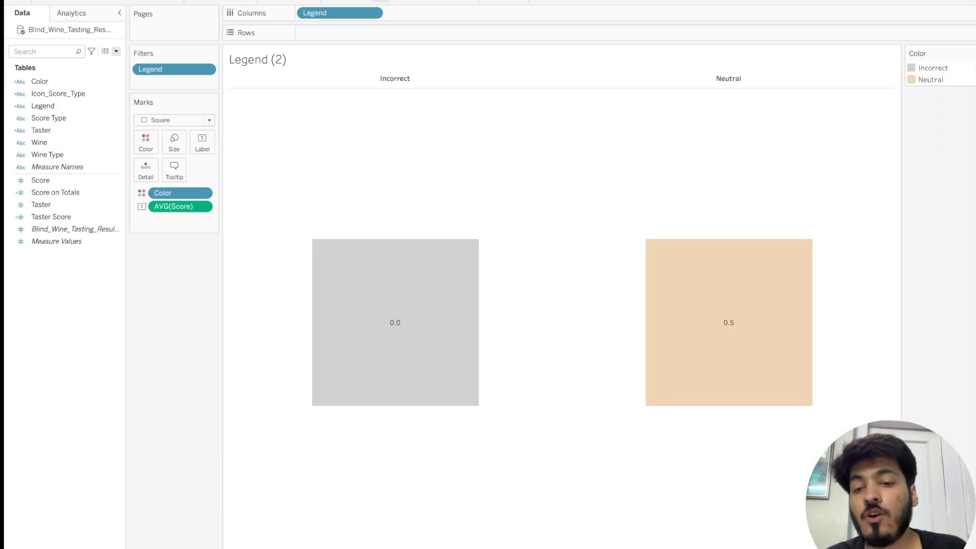
pyautogui.click(116, 51)
pyautogui.click(56, 70)
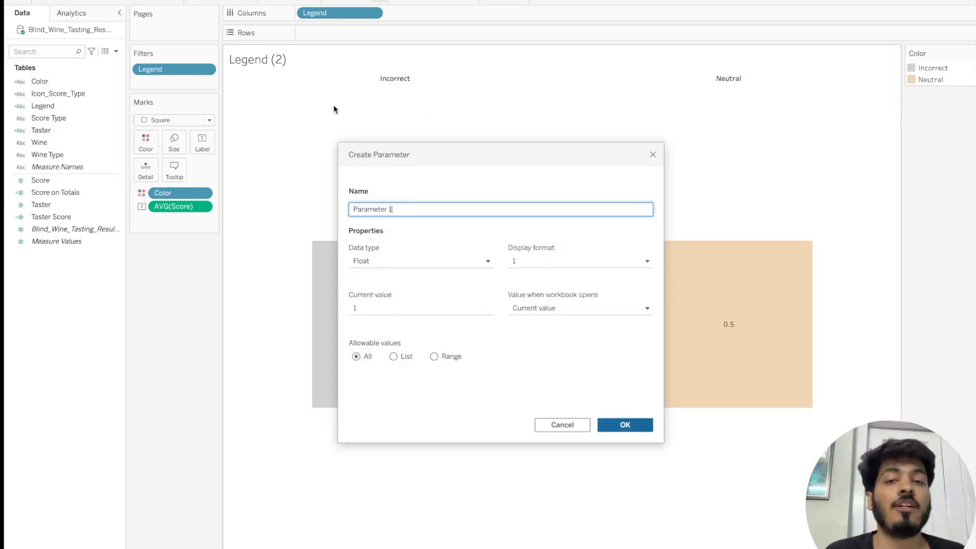
pyautogui.press('BackSpace')
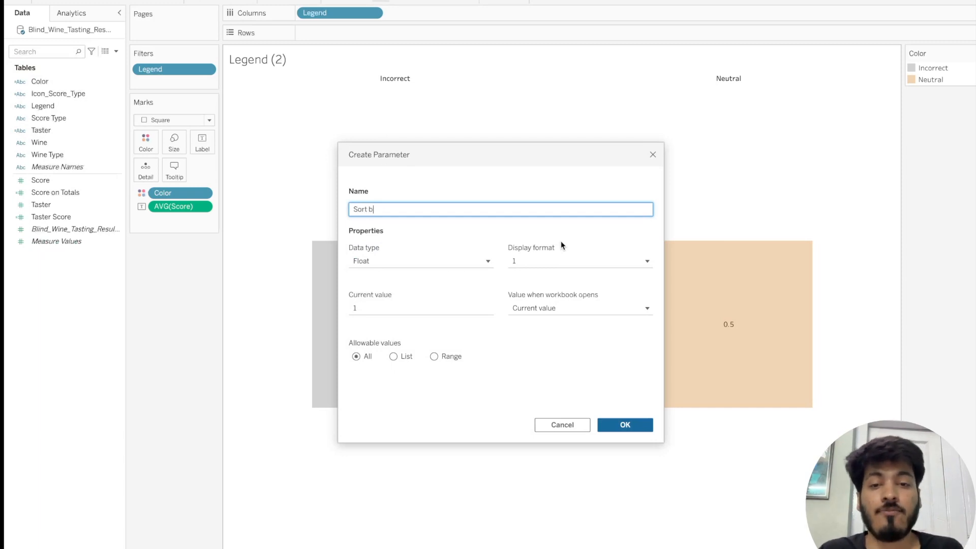
pyautogui.click(435, 271)
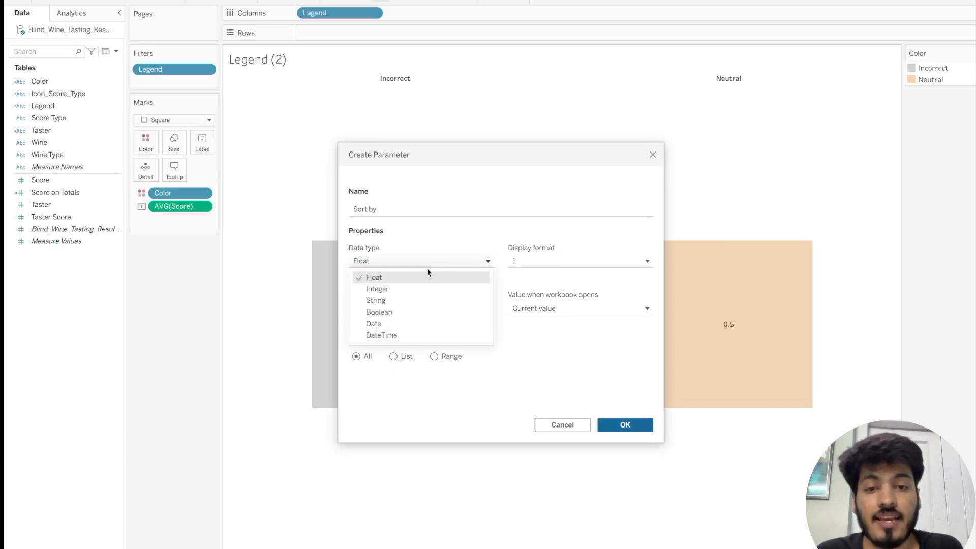
pyautogui.click(388, 298)
pyautogui.click(394, 355)
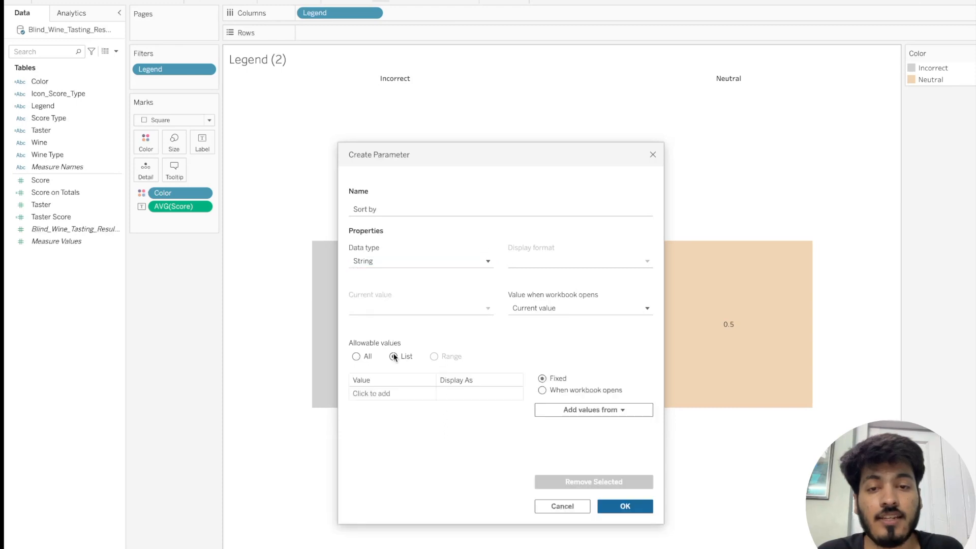
# Add Overall, Red and White as the allowable values of the Sort by parameter.
pyautogui.click(376, 393)
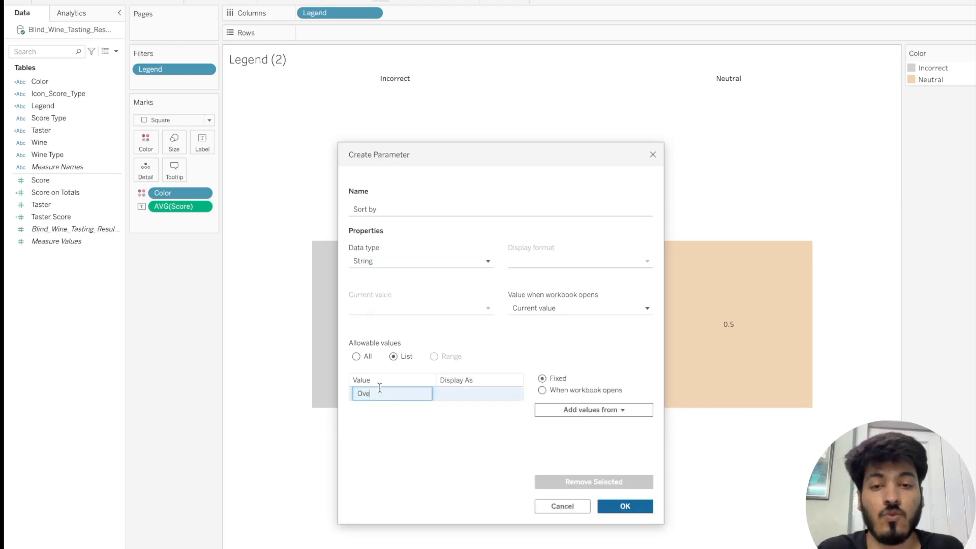
pyautogui.write('Overall')
pyautogui.press('Return')
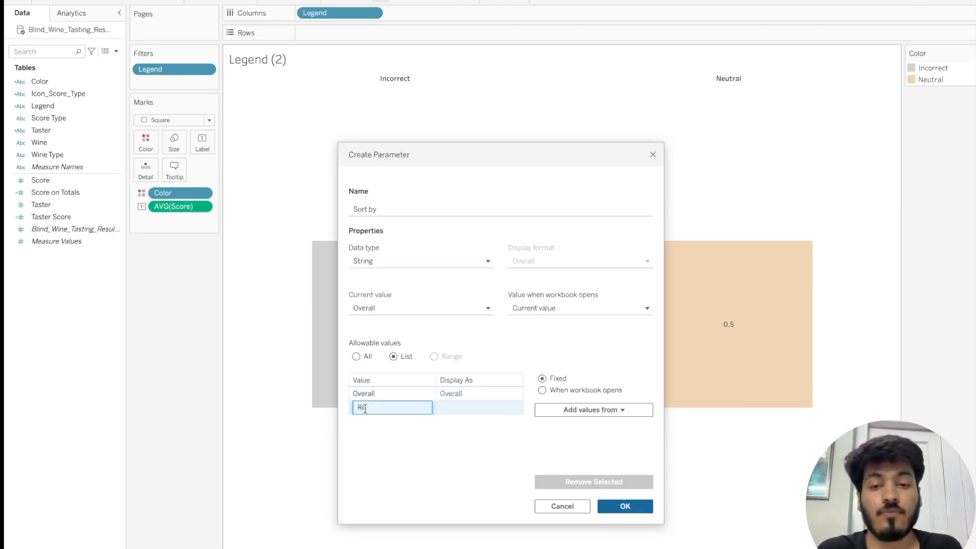
pyautogui.write('Red')
pyautogui.press('Return')
pyautogui.write('White')
pyautogui.press('Return')
# Set the values' display names to Overall Score, Red Score and White Score, and create the parameter.
pyautogui.click(500, 391)
pyautogui.click(499, 390)
pyautogui.write('Score')
pyautogui.press('Return')
pyautogui.click(472, 411)
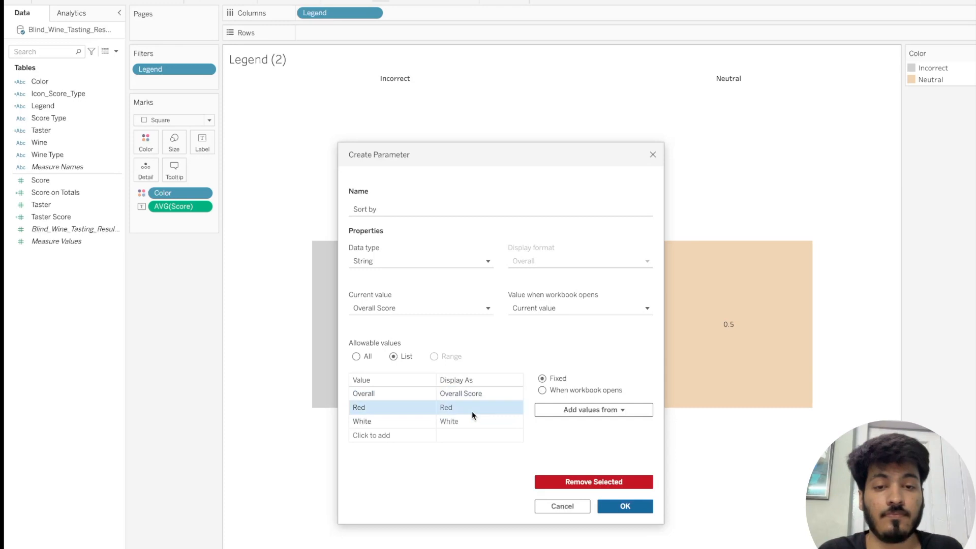
pyautogui.click(471, 411)
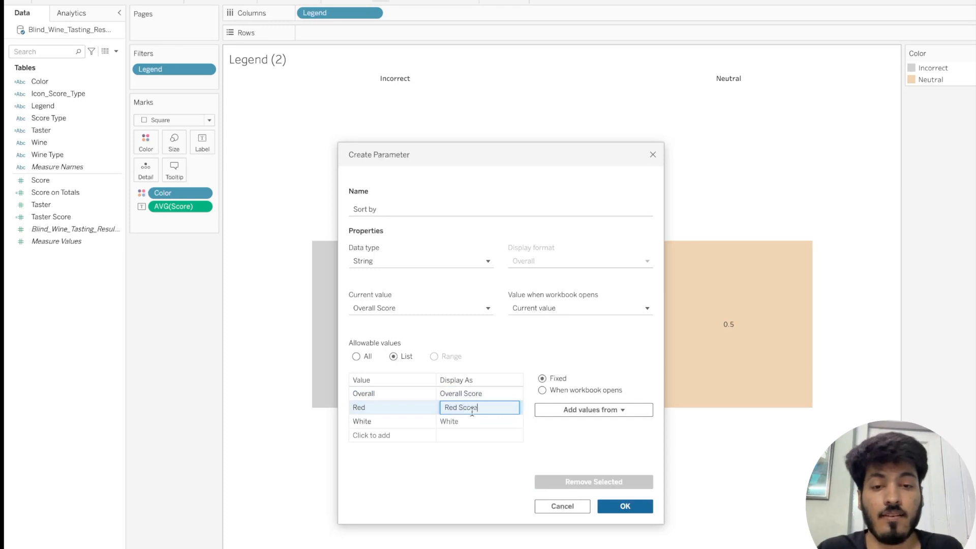
pyautogui.write('Score')
pyautogui.press('Return')
pyautogui.click(473, 421)
pyautogui.click(473, 421)
pyautogui.write('Score')
pyautogui.press('Return')
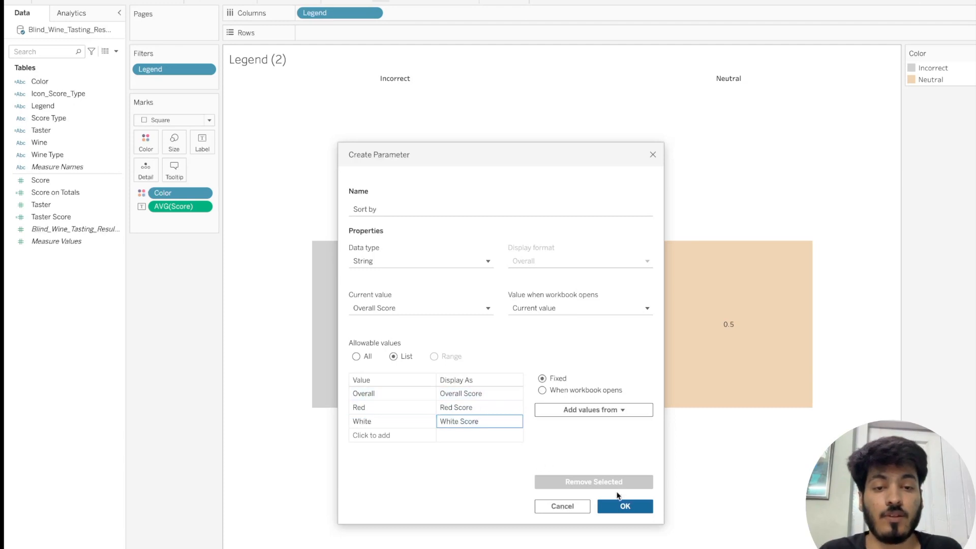
pyautogui.click(624, 507)
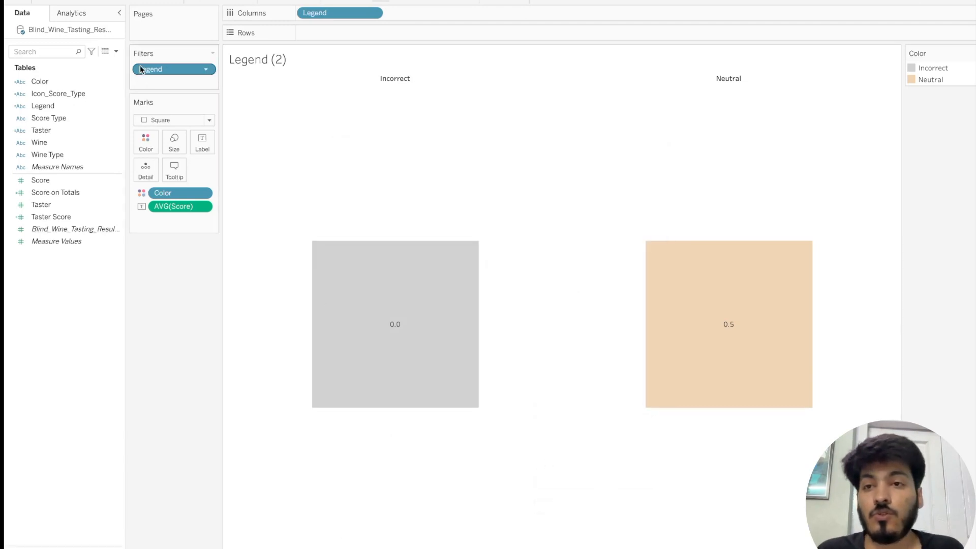
# Start a calculated field named Red Score with the level-of-detail expression { FIXED [Taster].
pyautogui.click(117, 51)
pyautogui.click(86, 62)
pyautogui.write('Red Score')
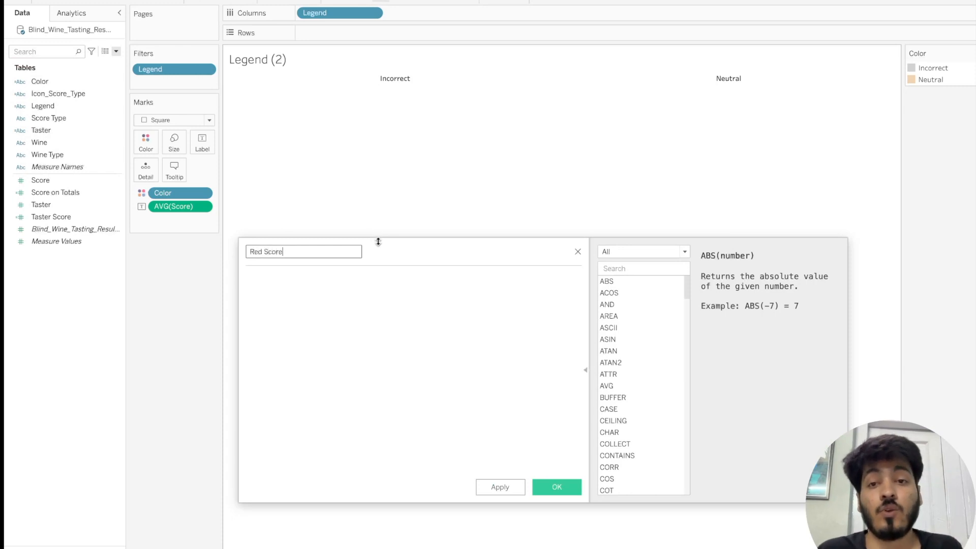
pyautogui.click(314, 298)
pyautogui.write('{ FIXED')
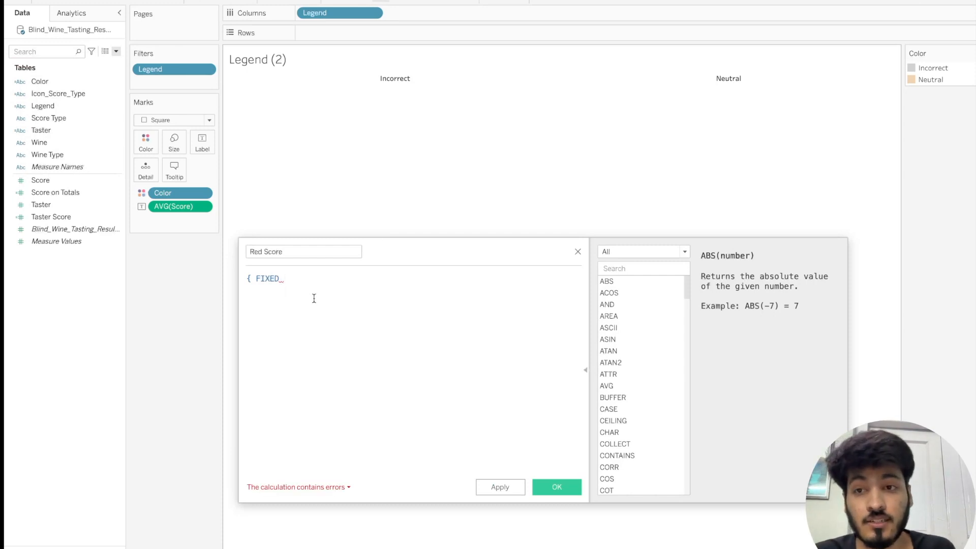
pyautogui.write(' TAST')
pyautogui.press('Return')
pyautogui.write(',WINE')
pyautogui.press('BackSpace')
pyautogui.press('BackSpace')
pyautogui.press('BackSpace')
pyautogui.press('BackSpace')
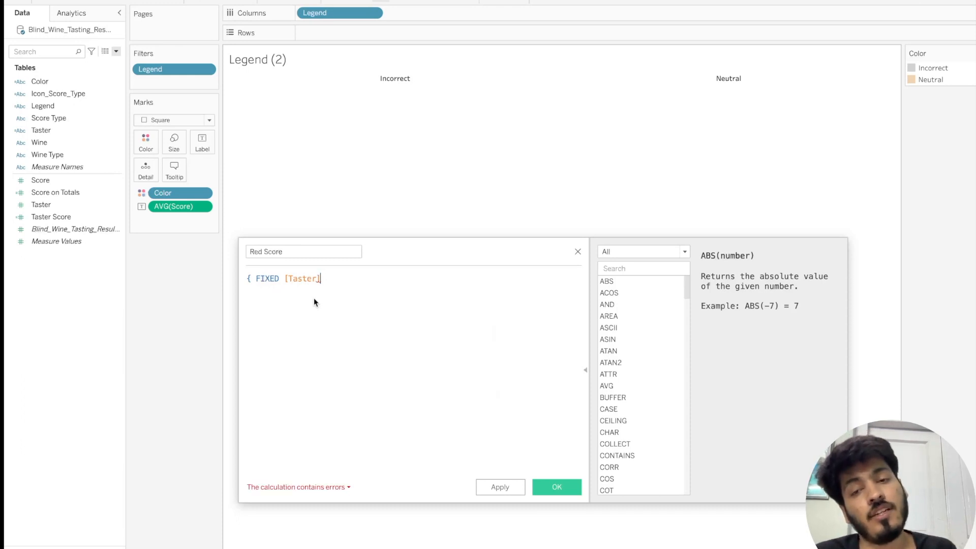
# Complete the Red Score formula with : sum(if [Wine Type]='Red' then [Score] end), close the expression and save the calculated field.
pyautogui.write(': sum')
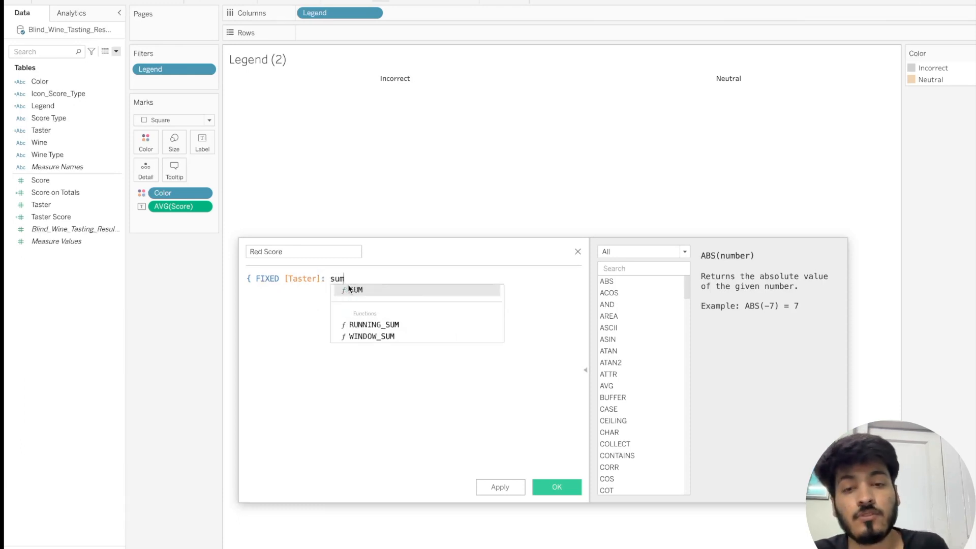
pyautogui.write('(if wine')
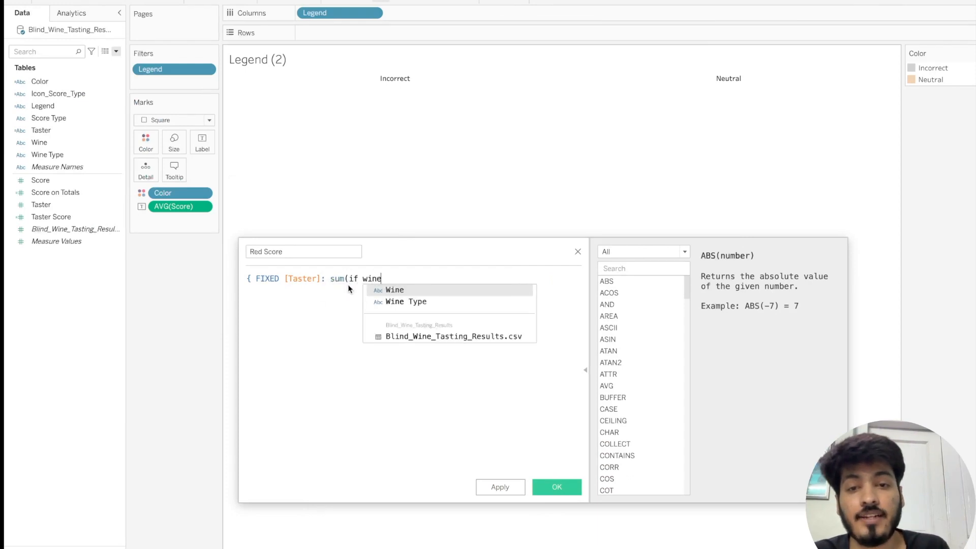
pyautogui.press('Down')
pyautogui.press('Return')
pyautogui.write('=')
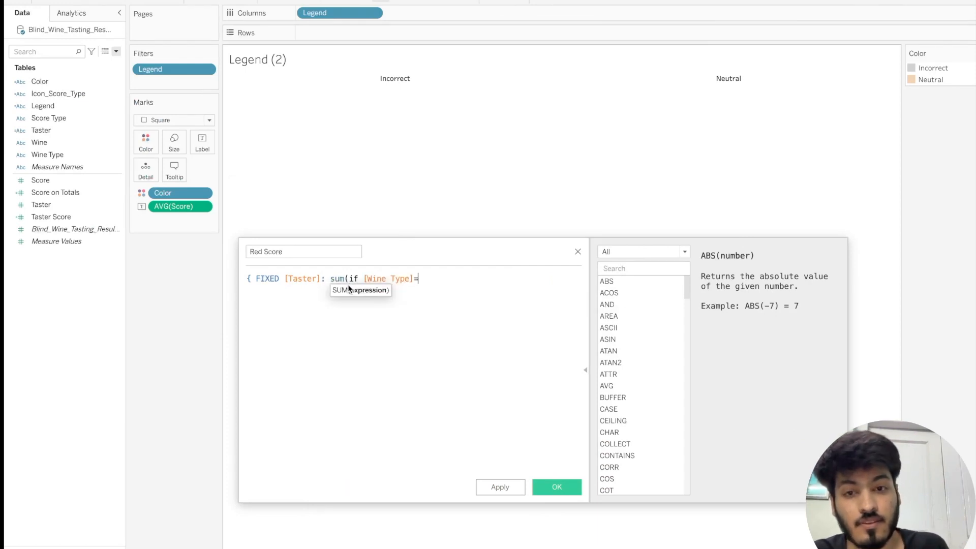
pyautogui.write("'Red' t")
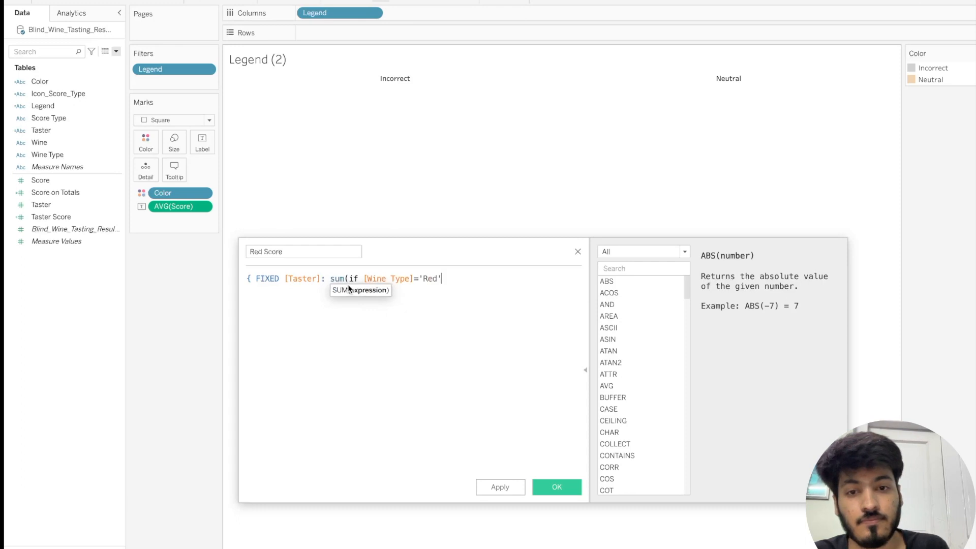
pyautogui.write('hen sco')
pyautogui.press('Return')
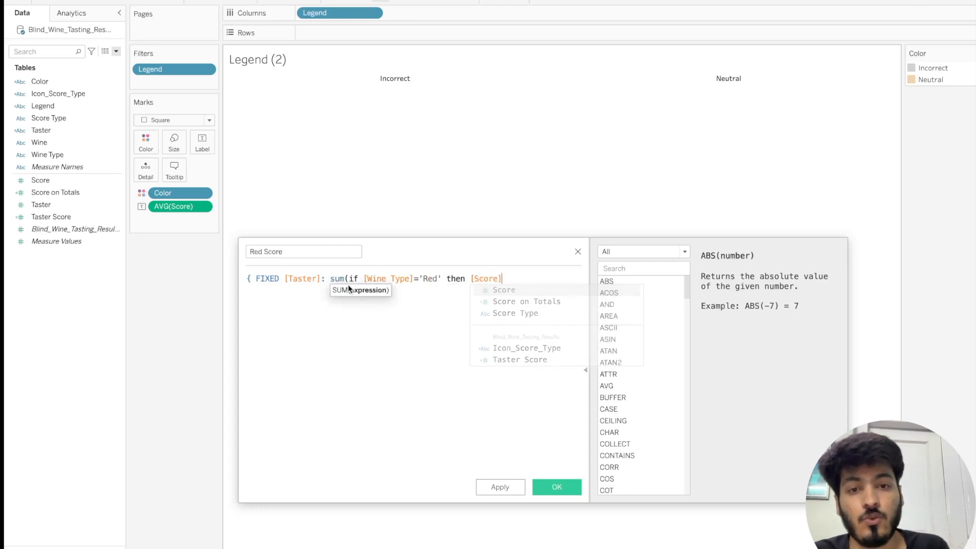
pyautogui.write('end)')
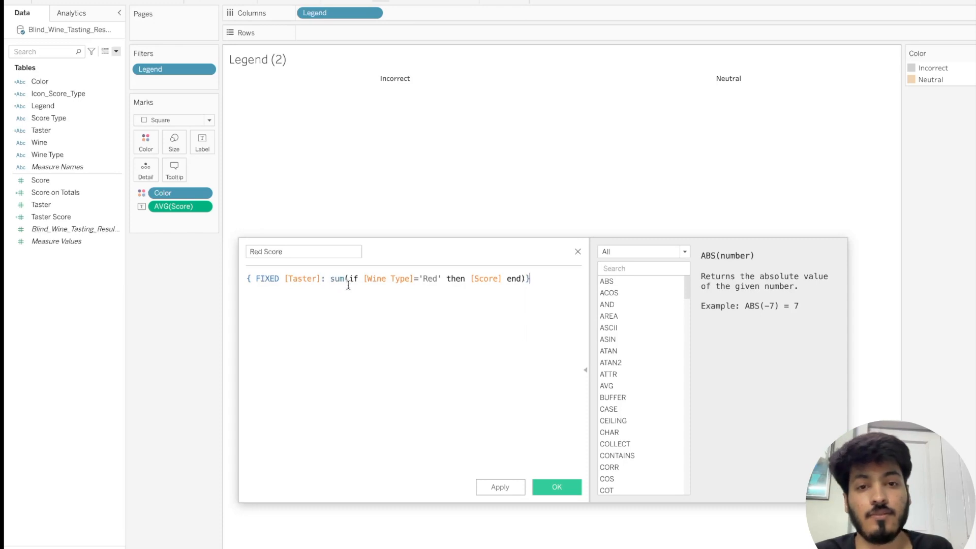
pyautogui.click(506, 485)
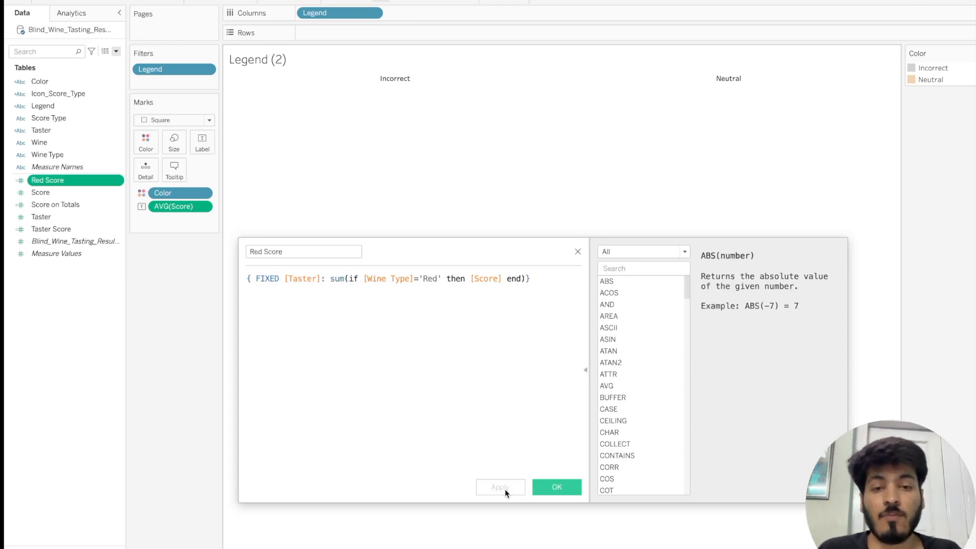
pyautogui.click(551, 488)
# Duplicate the Red Score field and name the copy White Score.
pyautogui.click(118, 183)
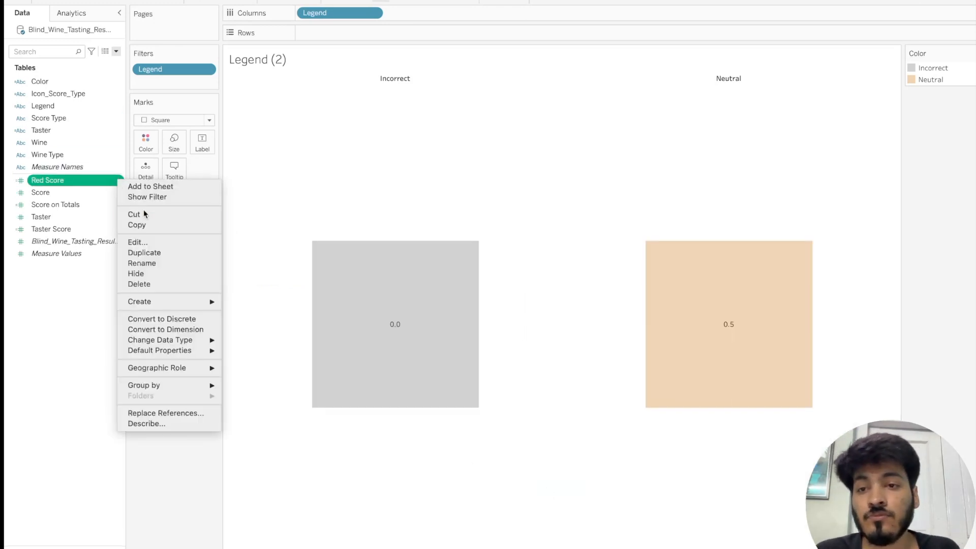
pyautogui.click(147, 251)
pyautogui.click(116, 191)
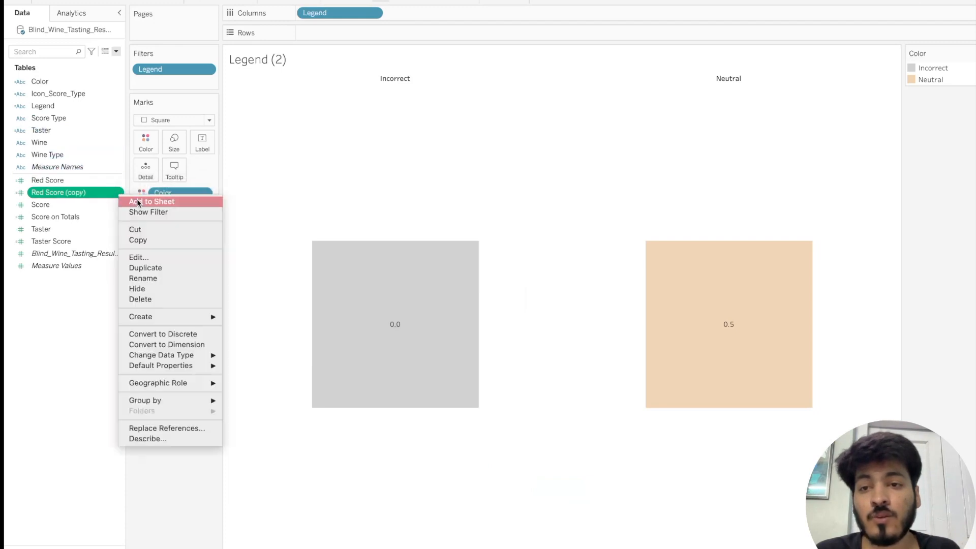
pyautogui.click(151, 255)
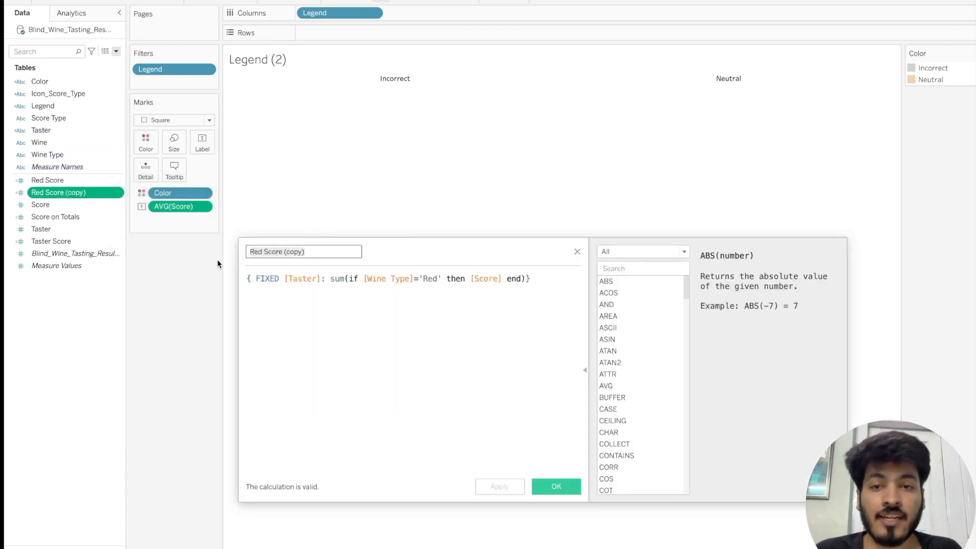
pyautogui.hotkey('ctrl', 'a')
pyautogui.press('BackSpace')
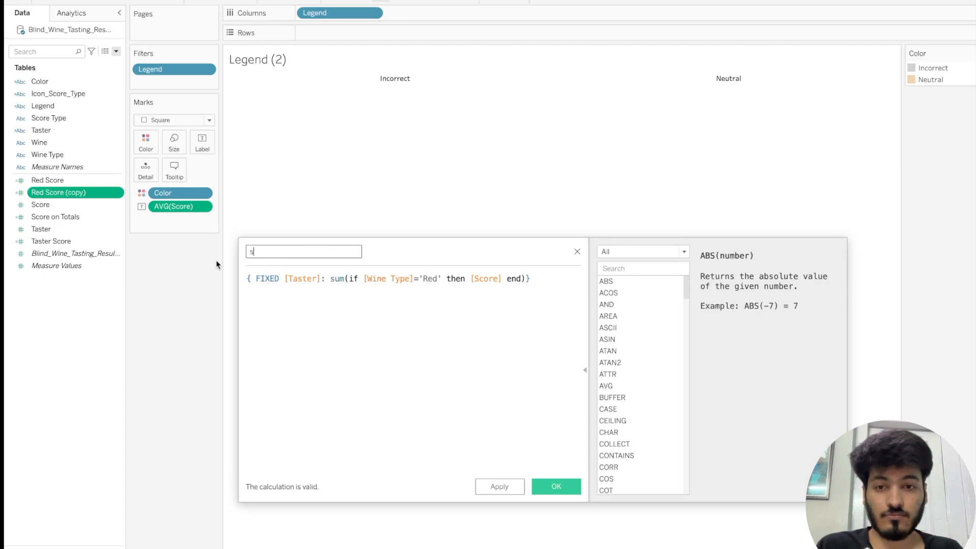
pyautogui.write('Whit')
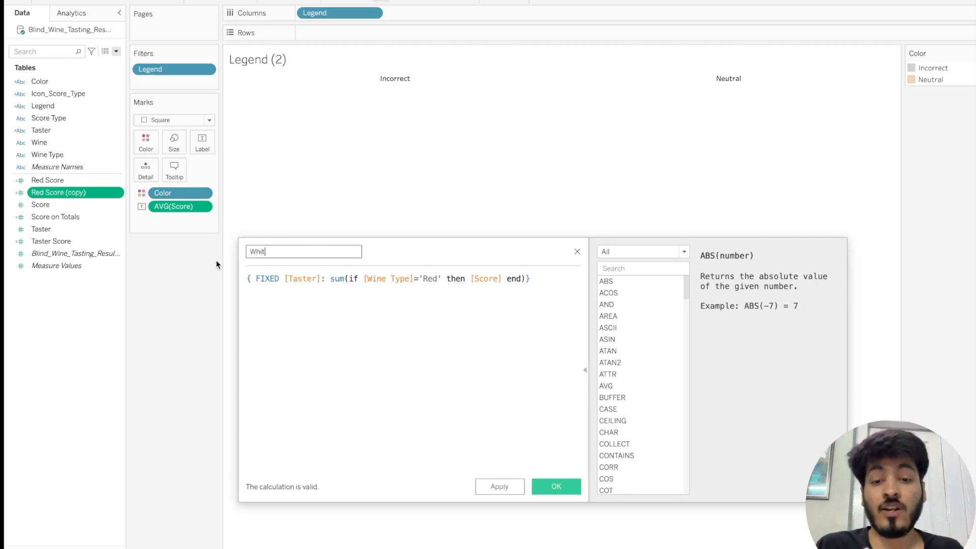
pyautogui.write('e Score')
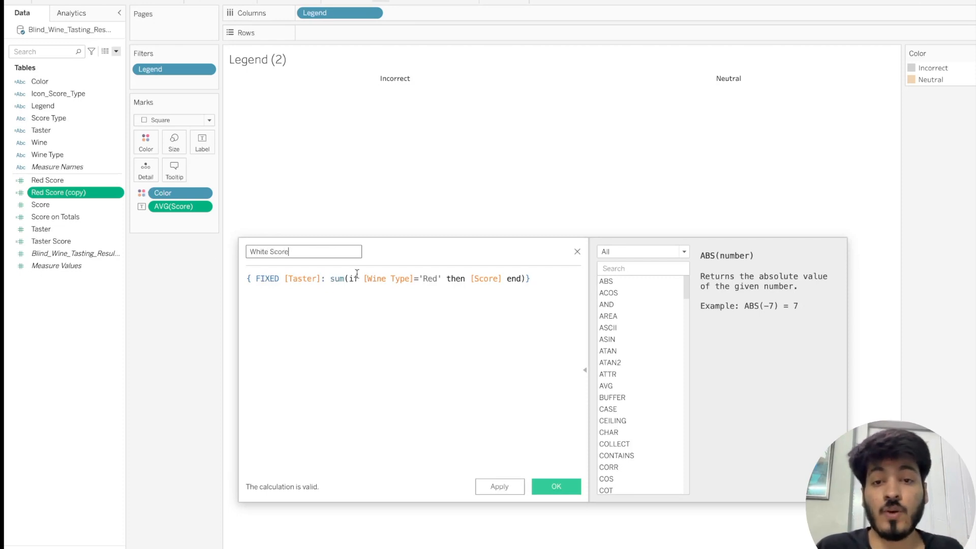
# Change the wine type condition in the White Score formula to 'White' and save the calculation.
pyautogui.doubleClick(438, 279)
pyautogui.write('White')
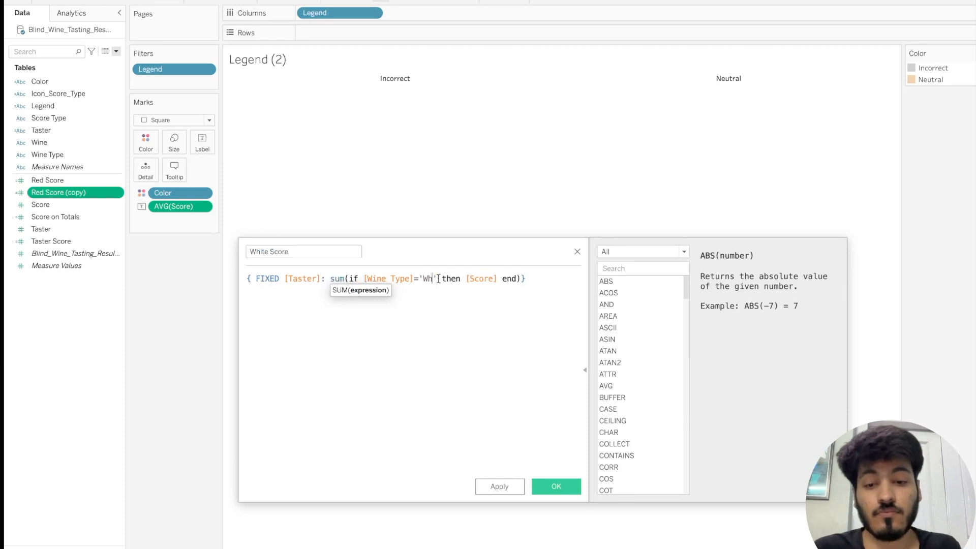
pyautogui.click(507, 484)
pyautogui.click(542, 488)
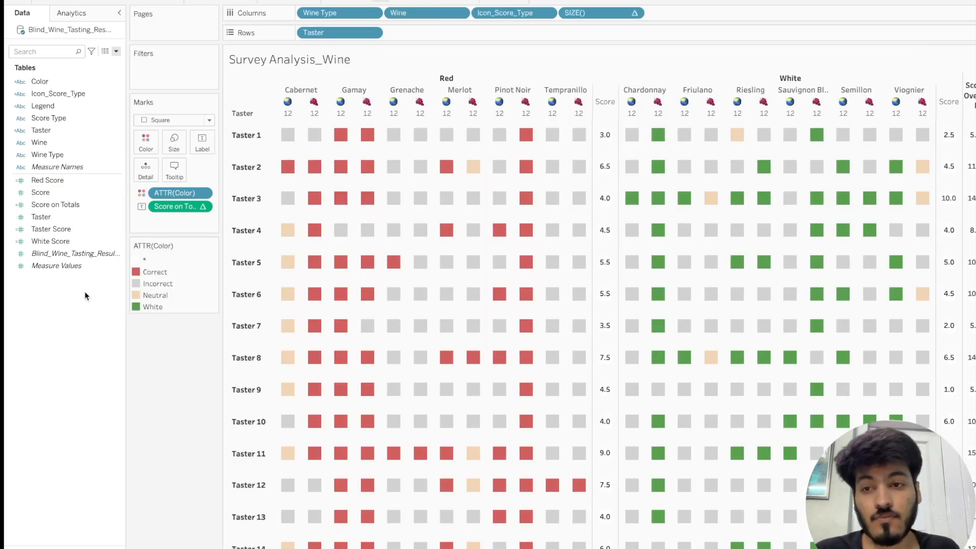
# On the Survey Analysis_Wine worksheet, create a calculated field named Overall Score from the Red Score field with the formula [Red Score]+ [White Score].
pyautogui.rightClick(121, 182)
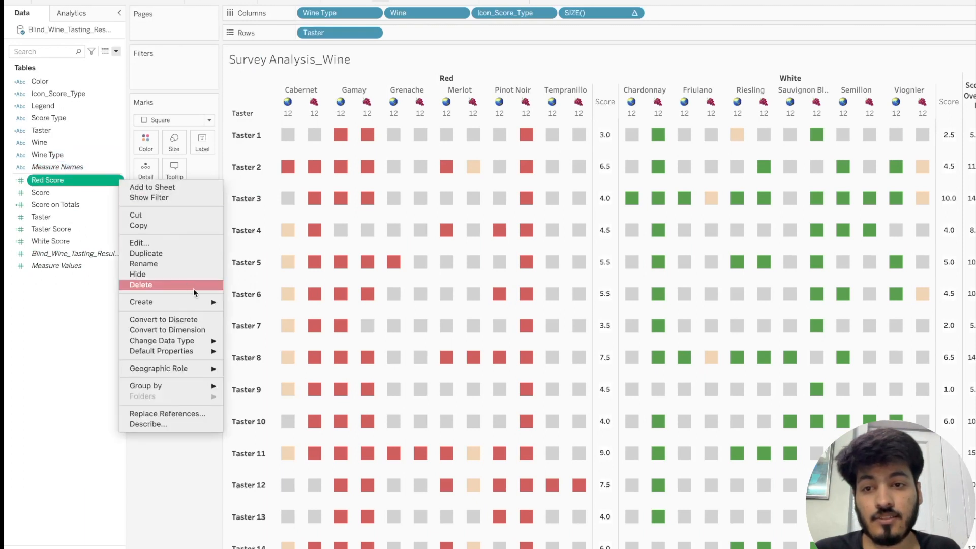
pyautogui.moveTo(213, 304)
pyautogui.click(252, 303)
pyautogui.write('Overall')
pyautogui.click(314, 288)
pyautogui.write('+ [Whi')
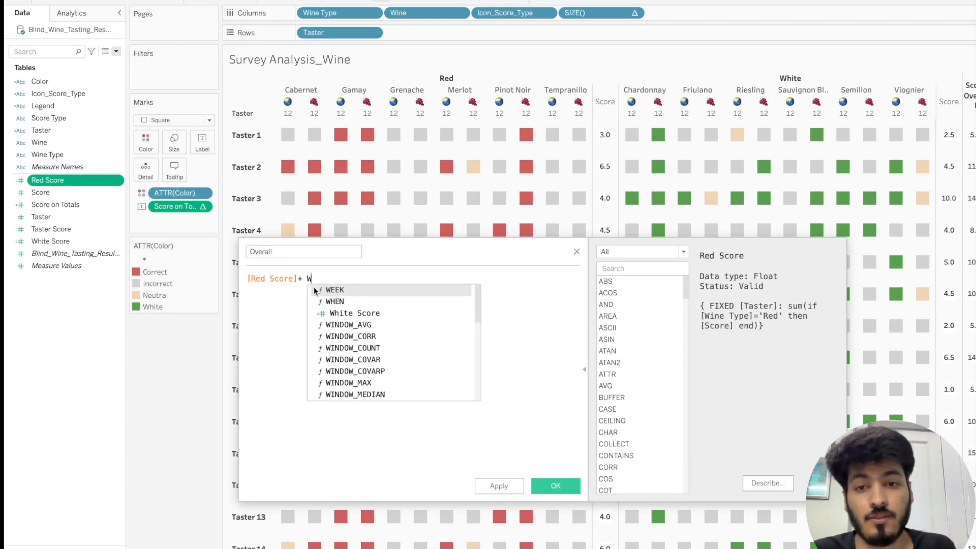
pyautogui.write('te')
pyautogui.press('Return')
pyautogui.click(292, 253)
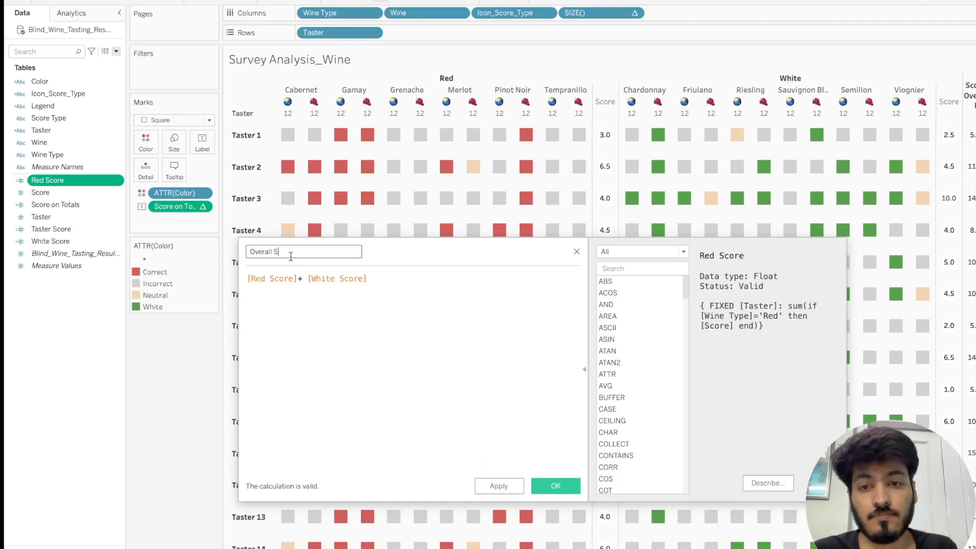
pyautogui.click(500, 486)
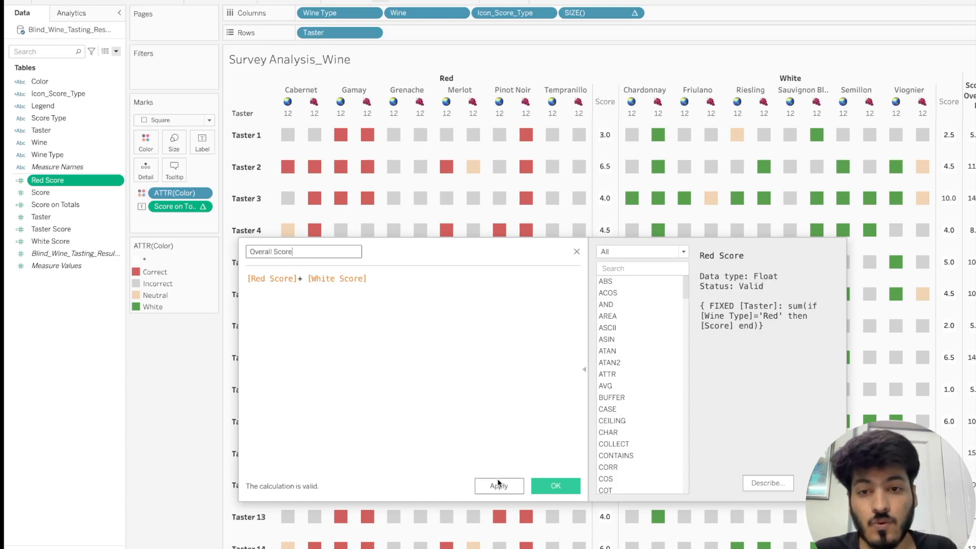
pyautogui.click(545, 485)
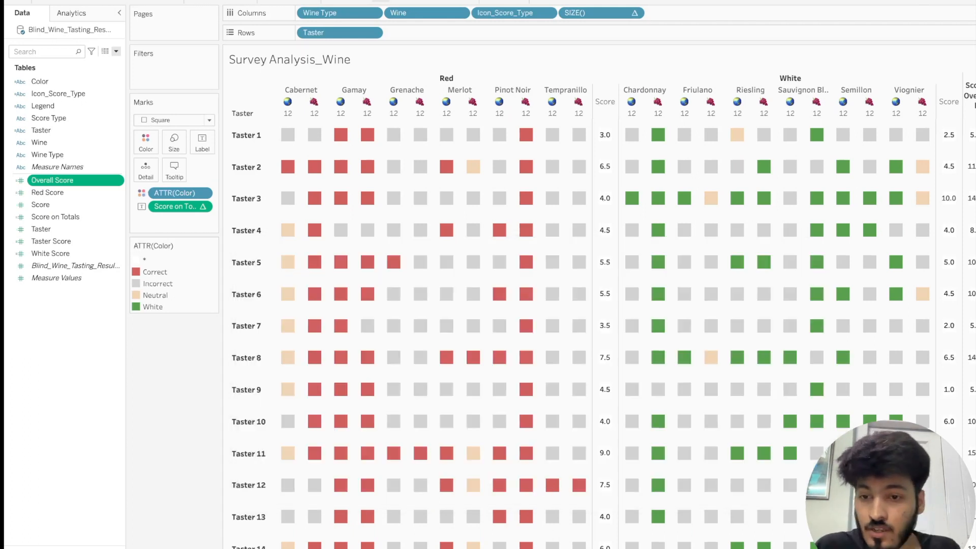
# Show the Sort by parameter control on the Survey Analysis_Wine worksheet and check its list of values.
pyautogui.rightClick(119, 355)
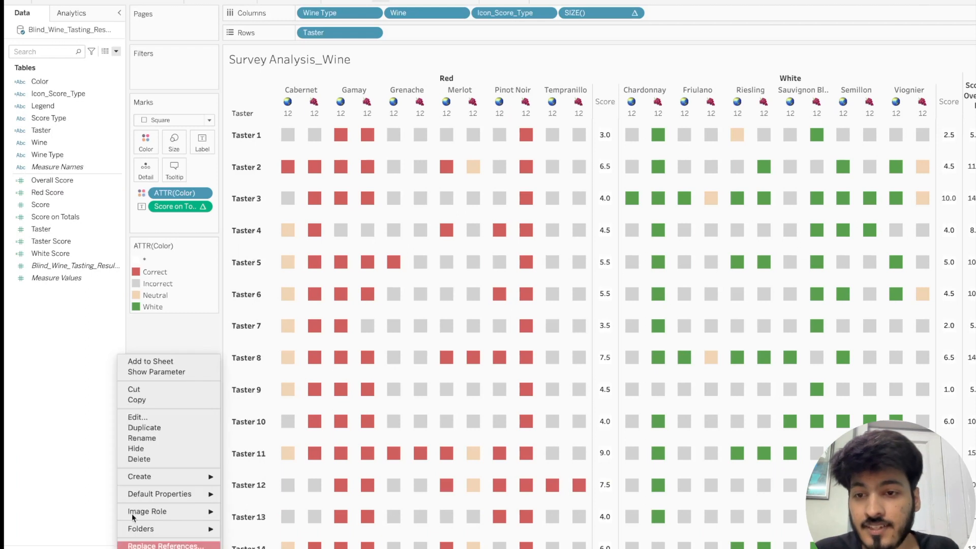
pyautogui.click(154, 373)
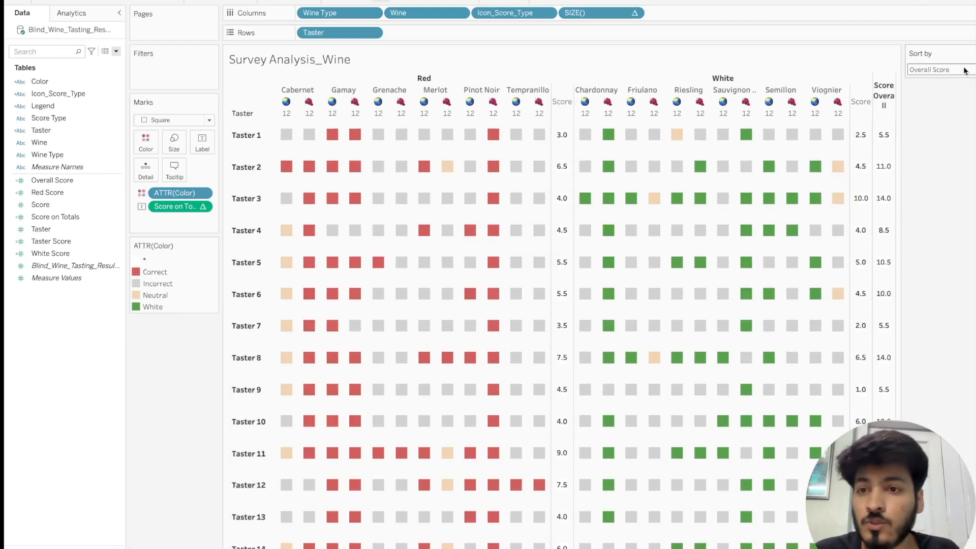
pyautogui.click(965, 70)
pyautogui.click(961, 182)
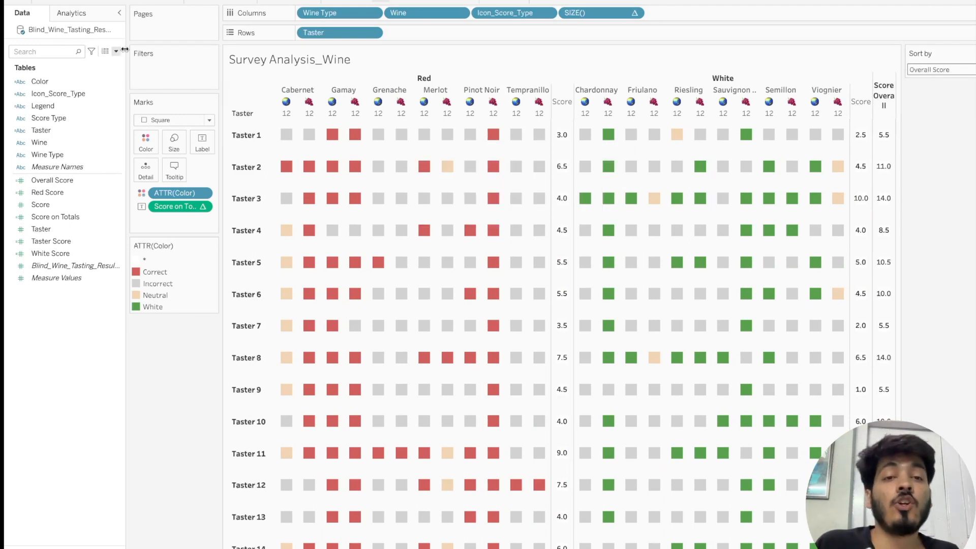
# Try the Sort by parameter control by switching it to Red Score and back to Overall Score.
pyautogui.click(948, 71)
pyautogui.click(936, 92)
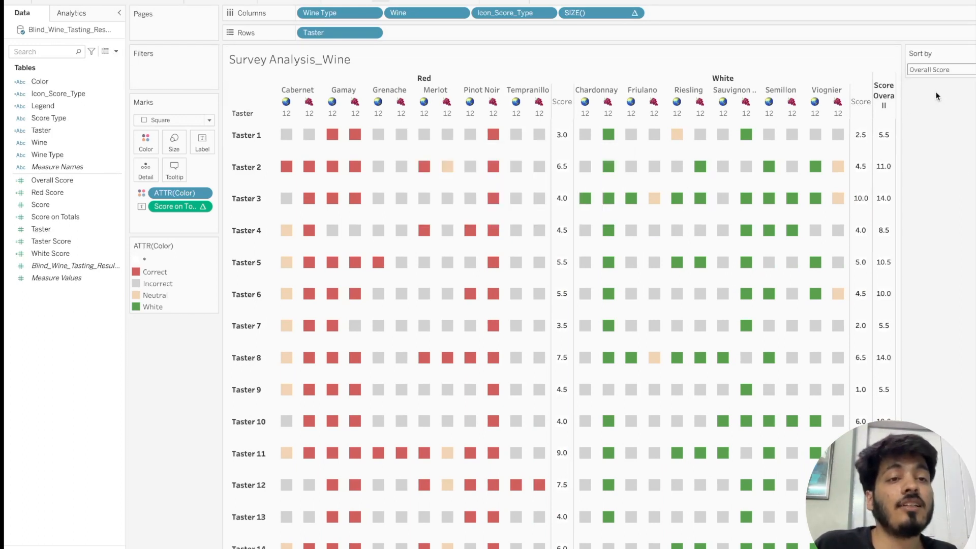
pyautogui.click(950, 70)
pyautogui.click(940, 92)
pyautogui.click(946, 73)
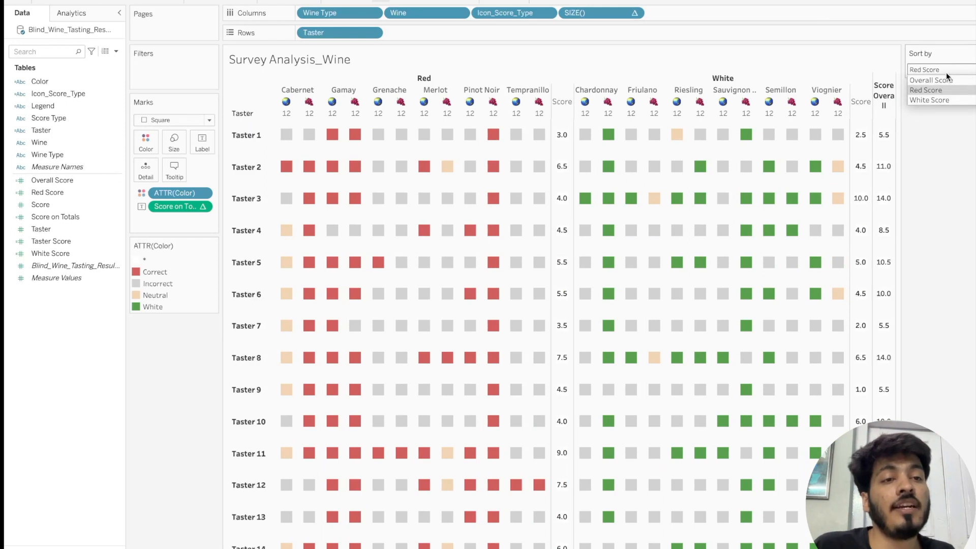
pyautogui.click(941, 82)
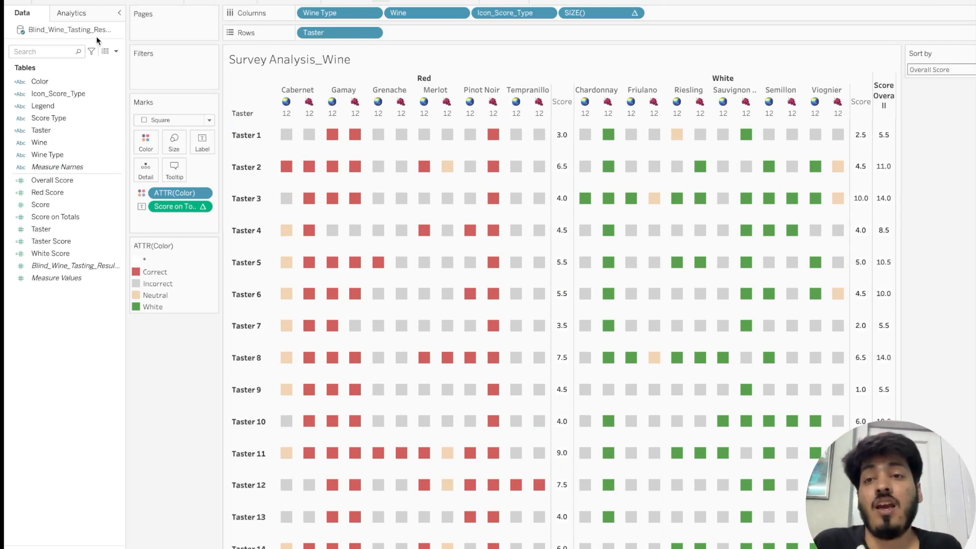
# Start a calculated field named Sort By field with a CASE expression on the [Sort by] parameter.
pyautogui.click(116, 51)
pyautogui.click(99, 63)
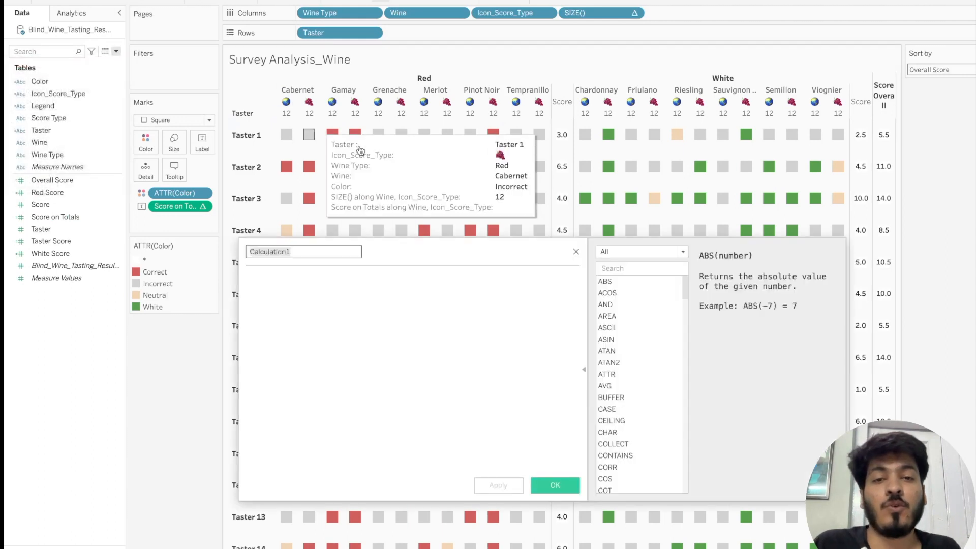
pyautogui.write('Sort By field')
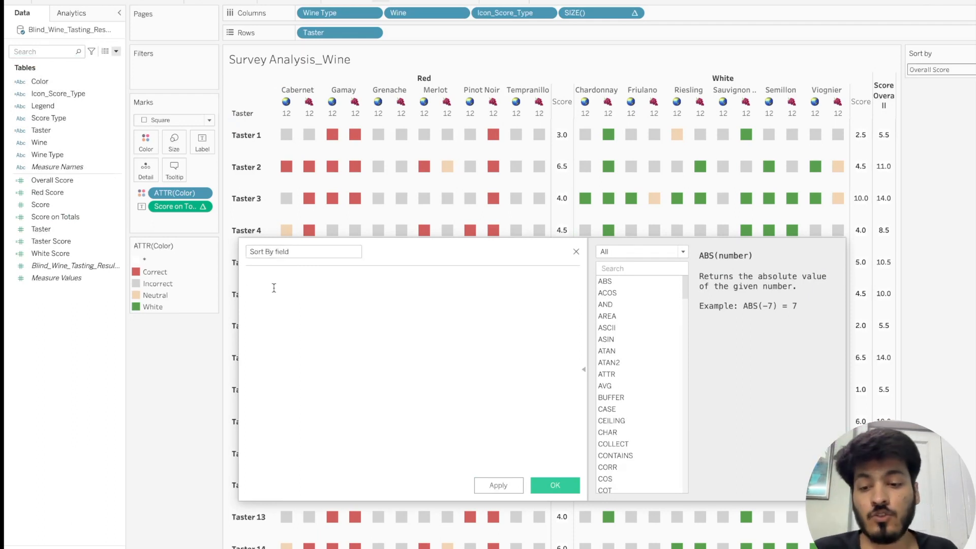
pyautogui.write('CASE')
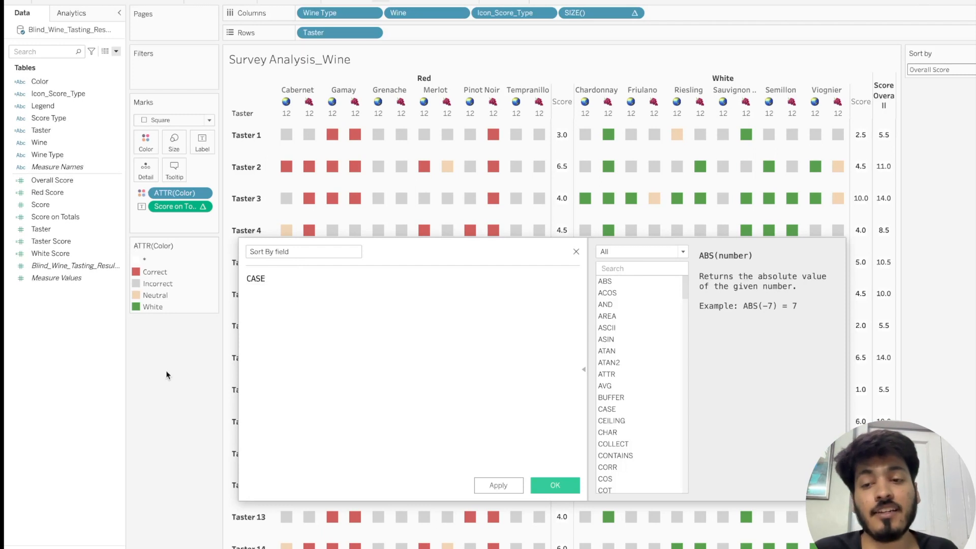
pyautogui.moveTo(41, 547); pyautogui.dragTo(312, 383)
pyautogui.press('Return')
# Add the branch WHEN 'Overall Score' THEN [Overall Score] to the CASE expression.
pyautogui.write("WHEN 'oVER")
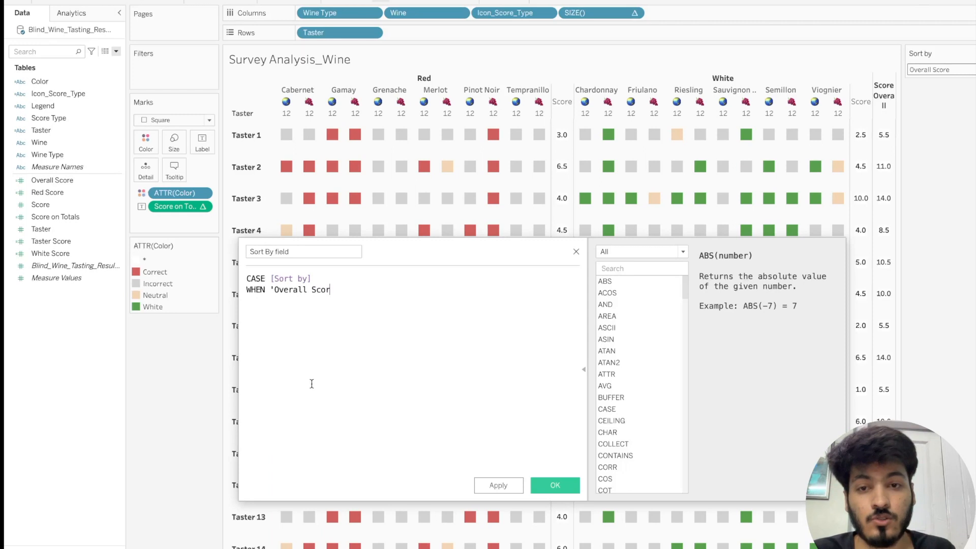
pyautogui.write("' THEN")
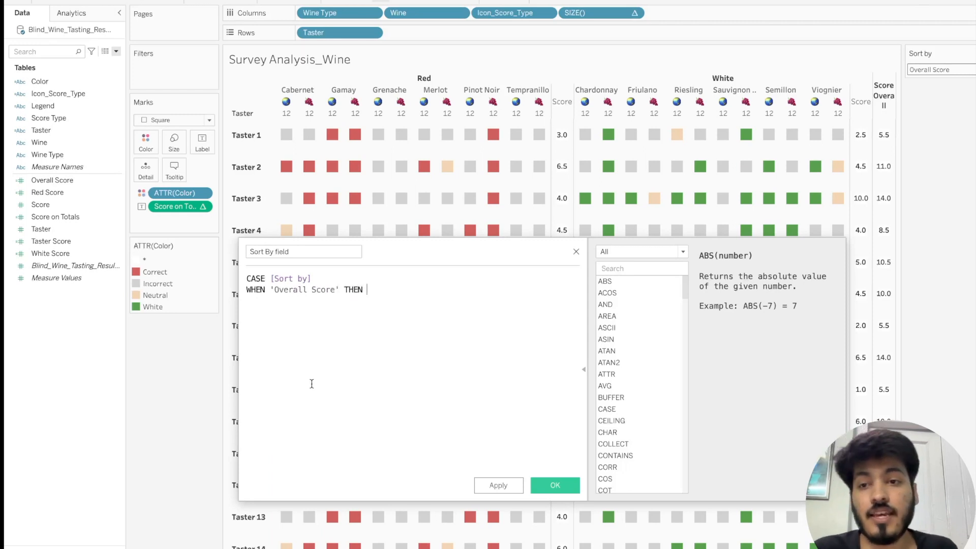
pyautogui.moveTo(52, 180); pyautogui.dragTo(405, 324)
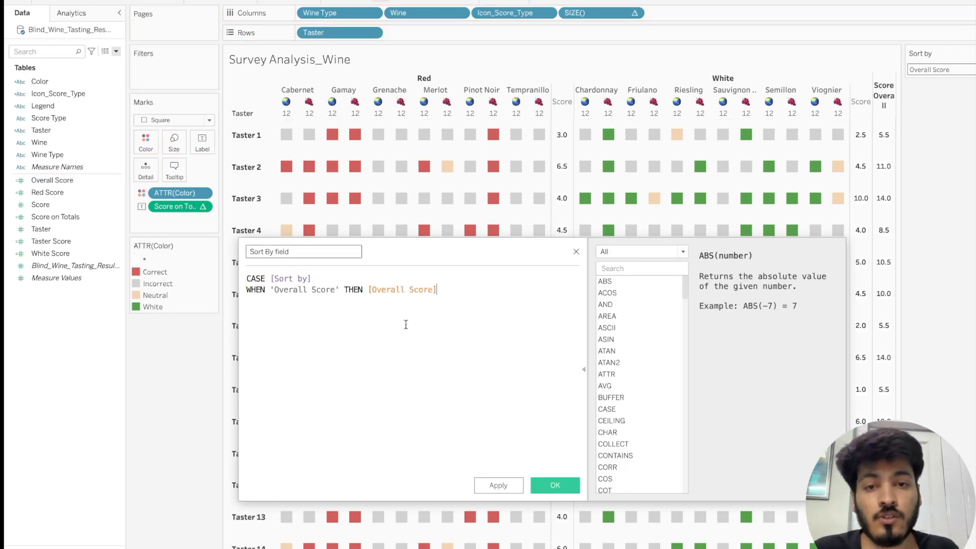
# Add the branch WHEN 'Red Score' THEN [Red Score] to the CASE expression on its own line.
pyautogui.write('E')
pyautogui.press('BackSpace')
pyautogui.write('WHEN')
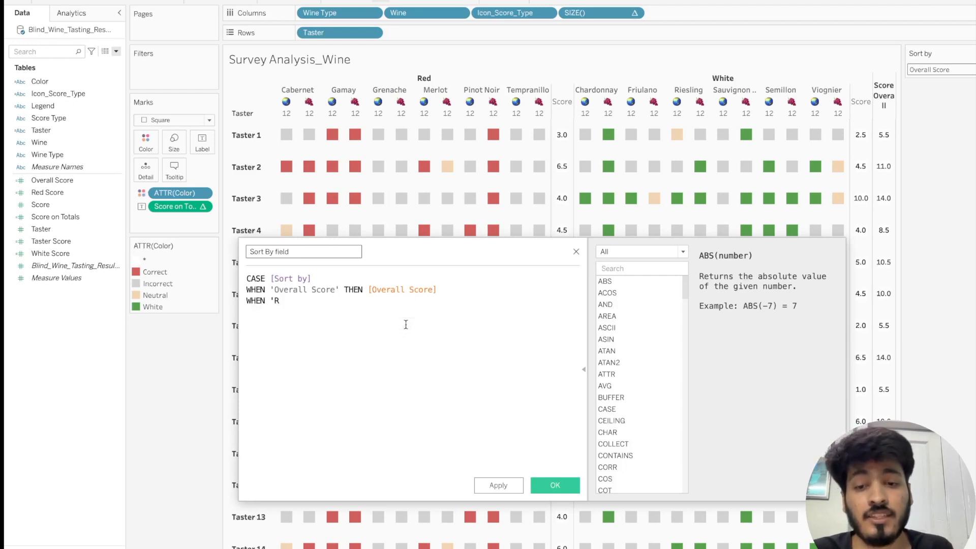
pyautogui.write("'Red Score' ")
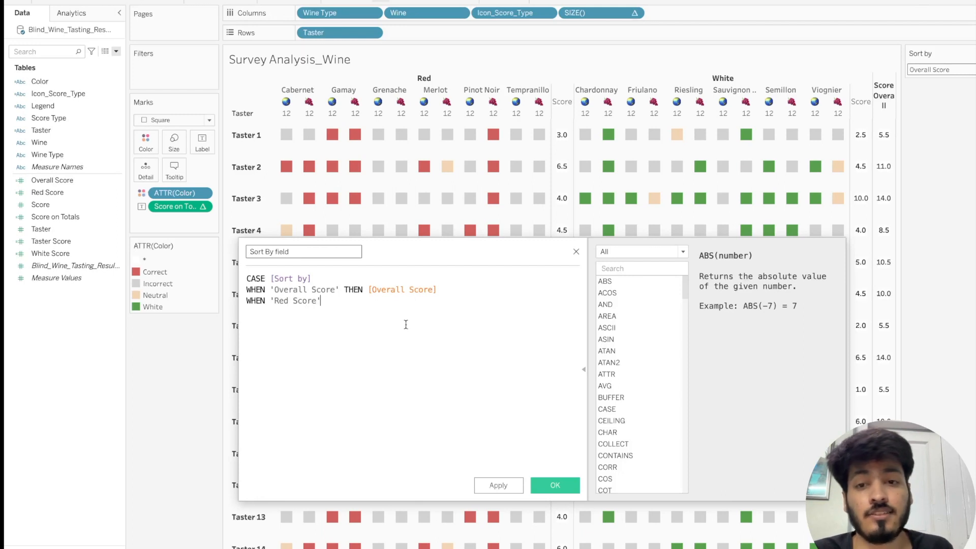
pyautogui.write('THEN')
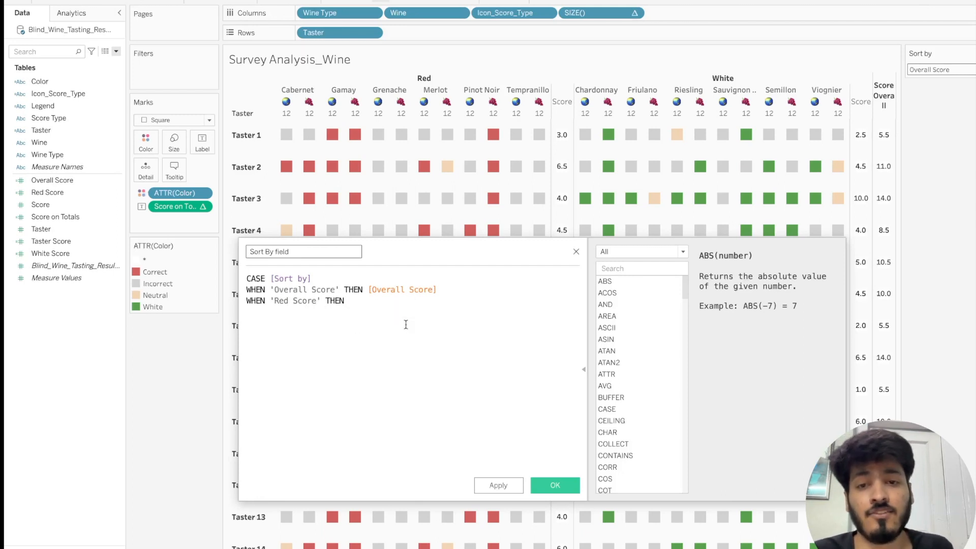
pyautogui.moveTo(47, 192); pyautogui.dragTo(399, 311)
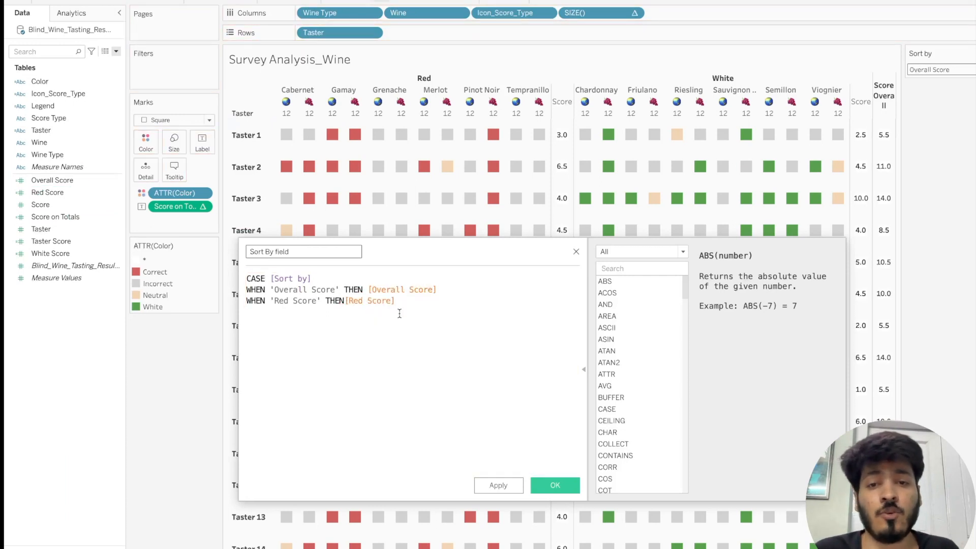
pyautogui.click(348, 301)
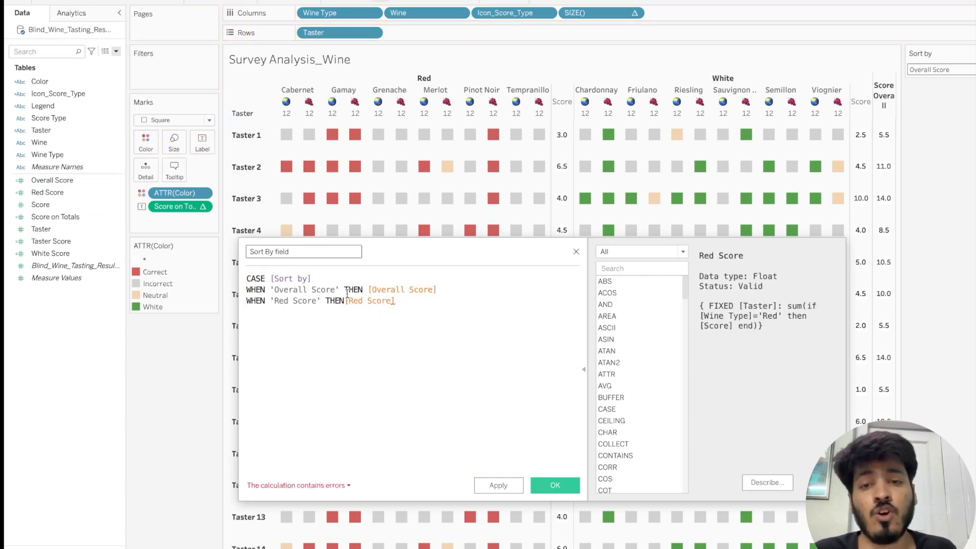
pyautogui.press('Return')
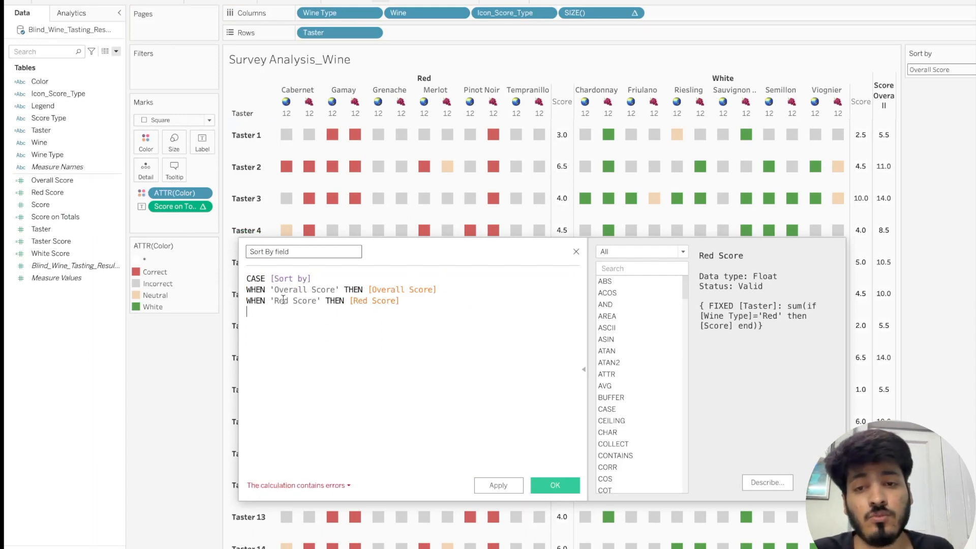
# Add a third branch, WHEN 'Overall Score' then [Overall Score], to the CASE expression.
pyautogui.write('WHEN ')
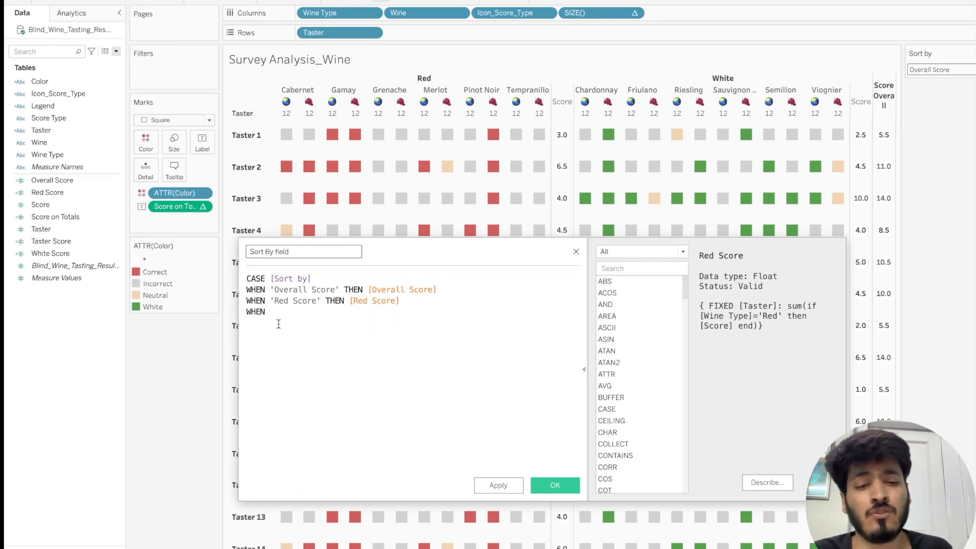
pyautogui.write("' Overa")
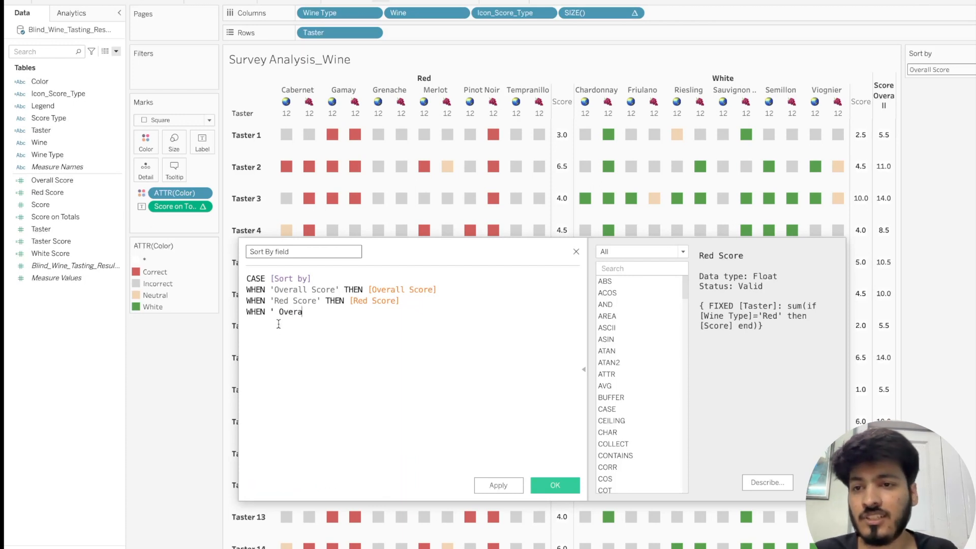
pyautogui.write('ll Scor')
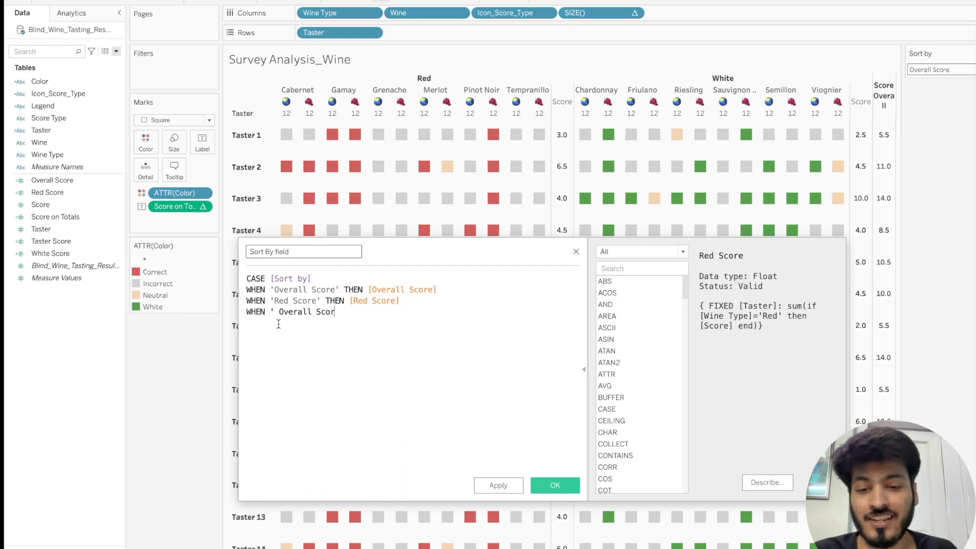
pyautogui.write("e'")
pyautogui.click(277, 313)
pyautogui.press('BackSpace')
pyautogui.write('then')
pyautogui.moveTo(81, 182); pyautogui.dragTo(420, 328)
# Close the CASE expression with end and save the Sort By field calculation.
pyautogui.write('end')
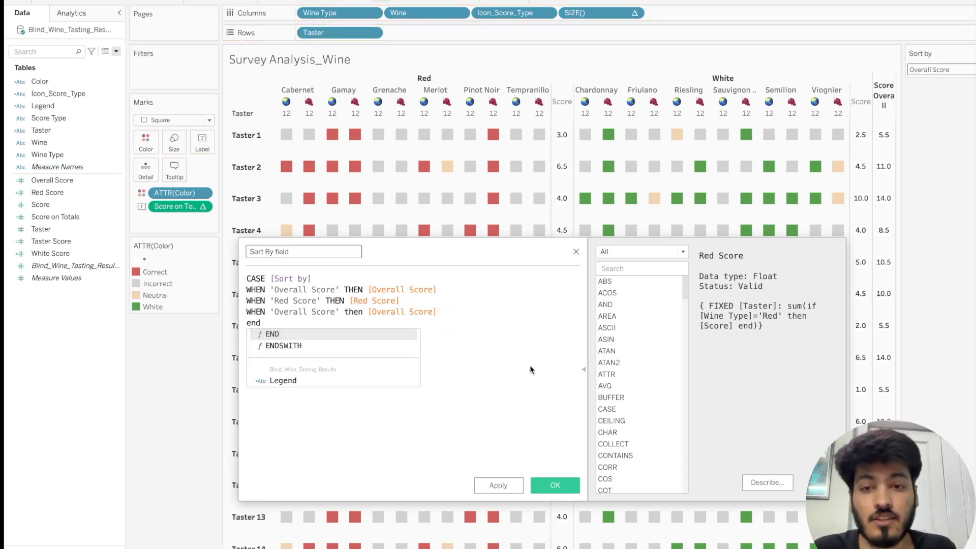
pyautogui.press('Escape')
pyautogui.click(504, 484)
pyautogui.click(555, 484)
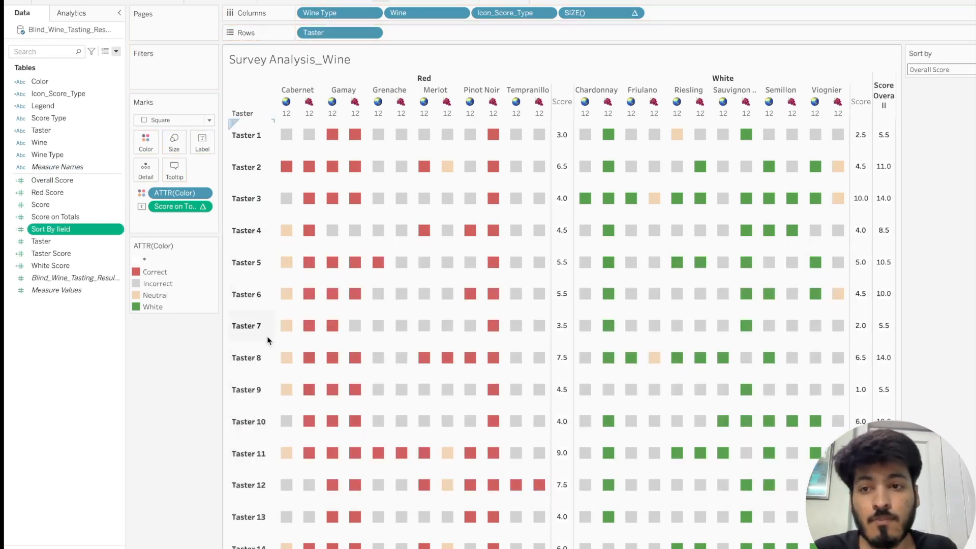
# Sort the Taster rows in descending order by the Sort By field.
pyautogui.click(373, 33)
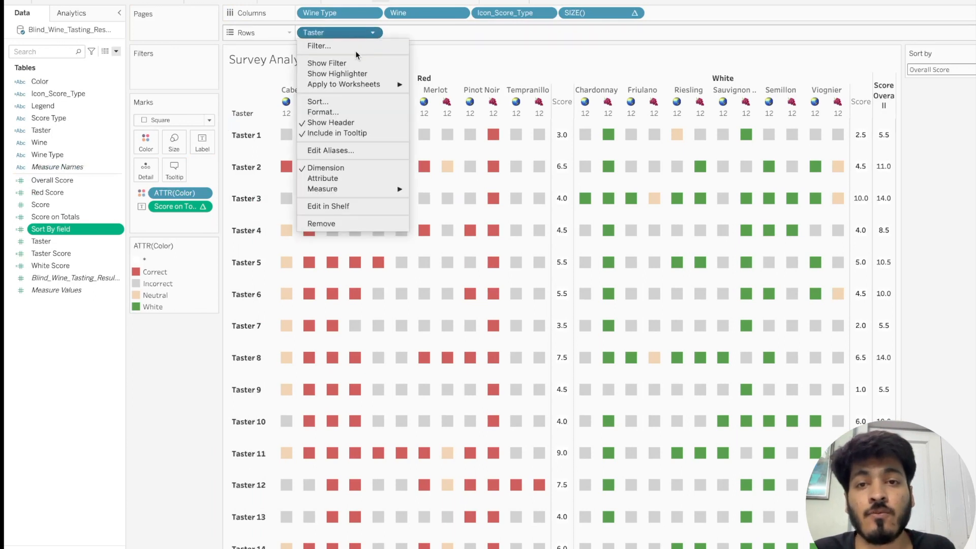
pyautogui.click(334, 101)
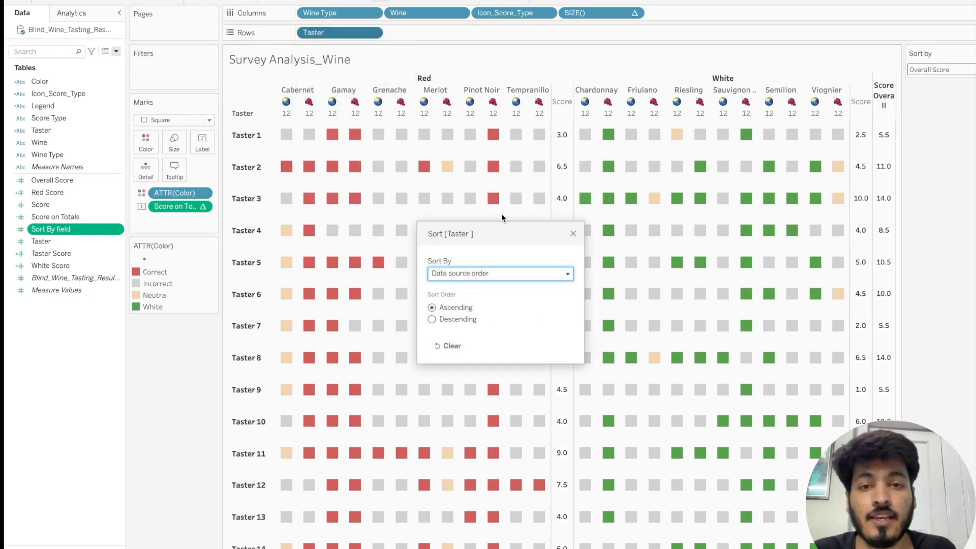
pyautogui.click(431, 320)
pyautogui.click(492, 273)
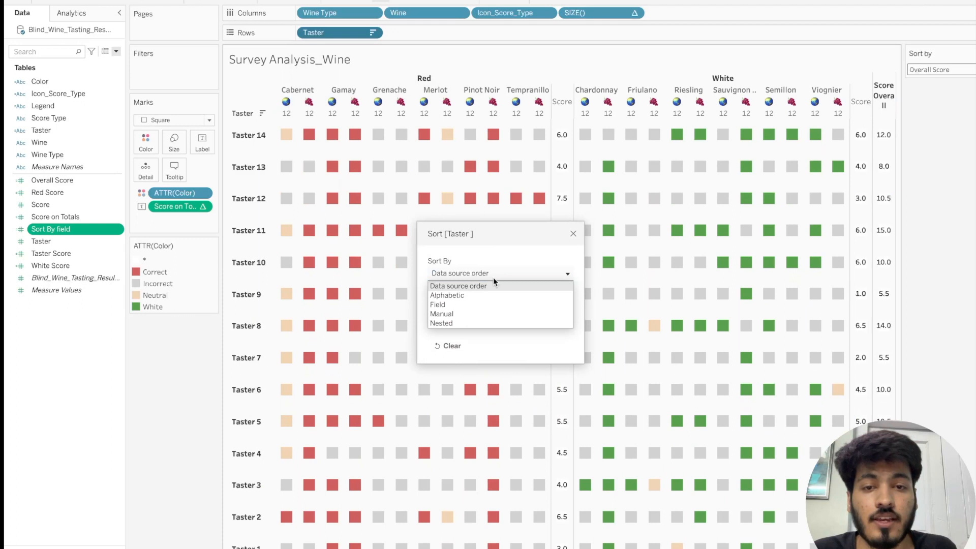
pyautogui.click(466, 304)
pyautogui.click(500, 352)
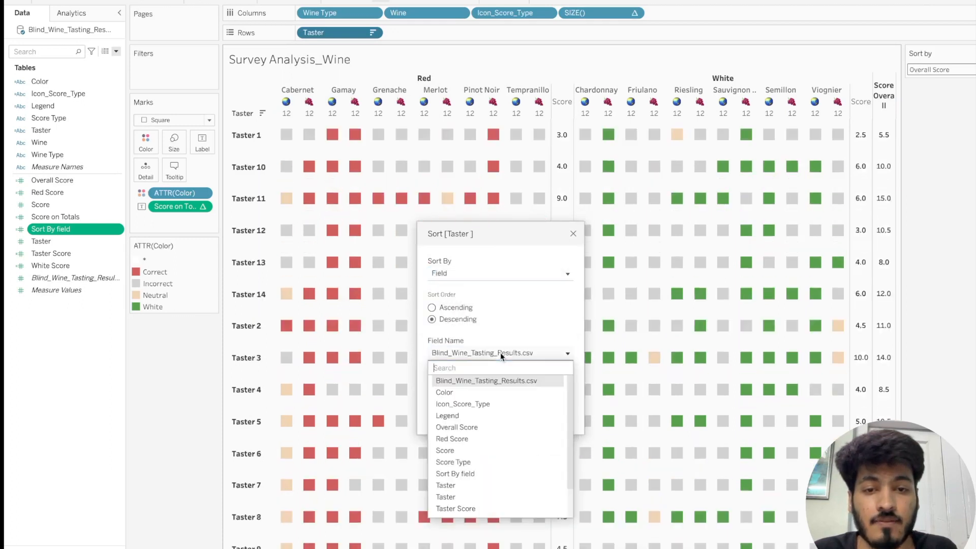
pyautogui.click(464, 474)
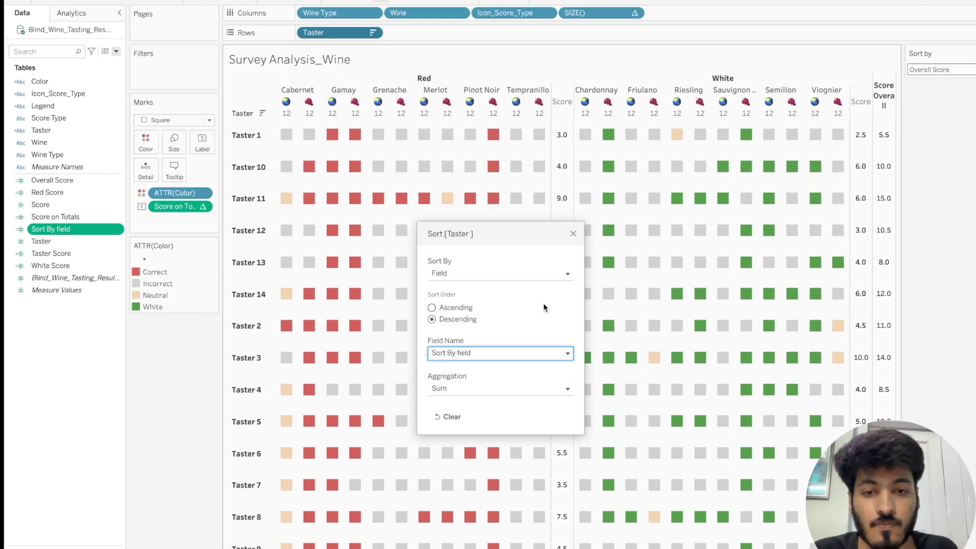
pyautogui.click(573, 233)
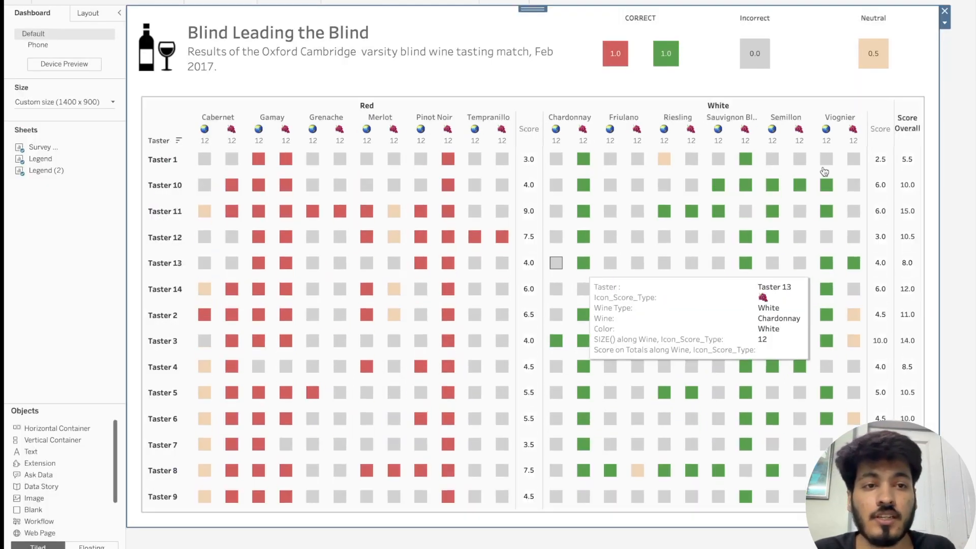
# Show the Sort by parameter control of the survey sheet on the Blind Leading the Blind dashboard.
pyautogui.click(905, 117)
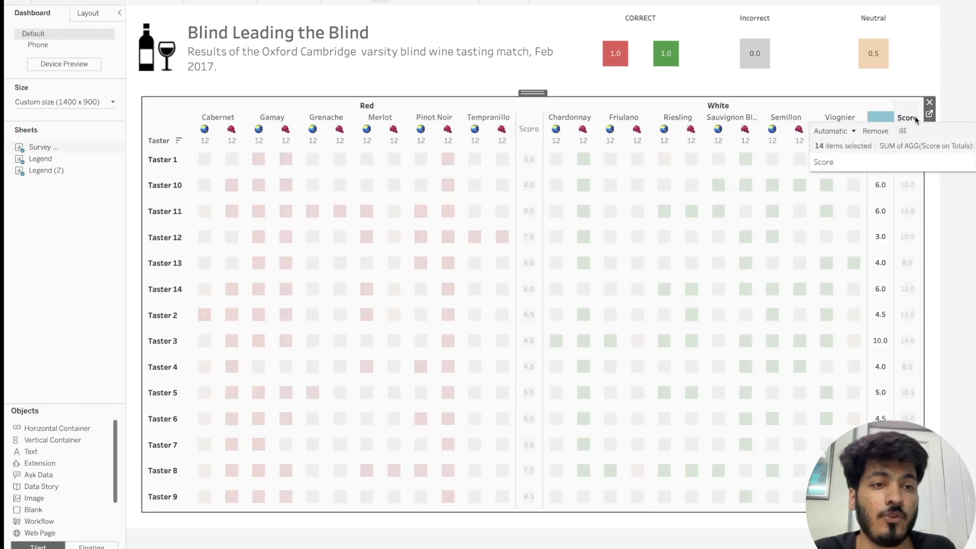
pyautogui.click(904, 119)
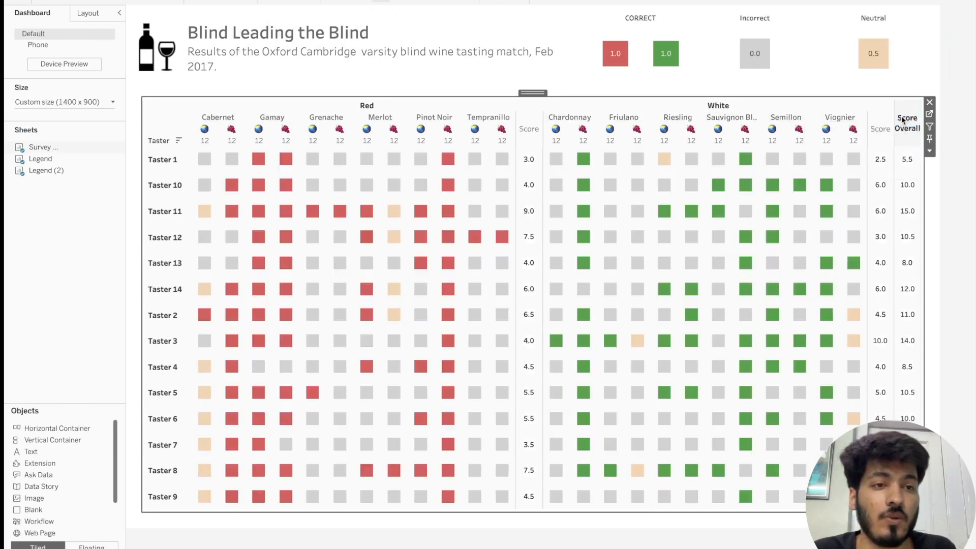
pyautogui.click(929, 150)
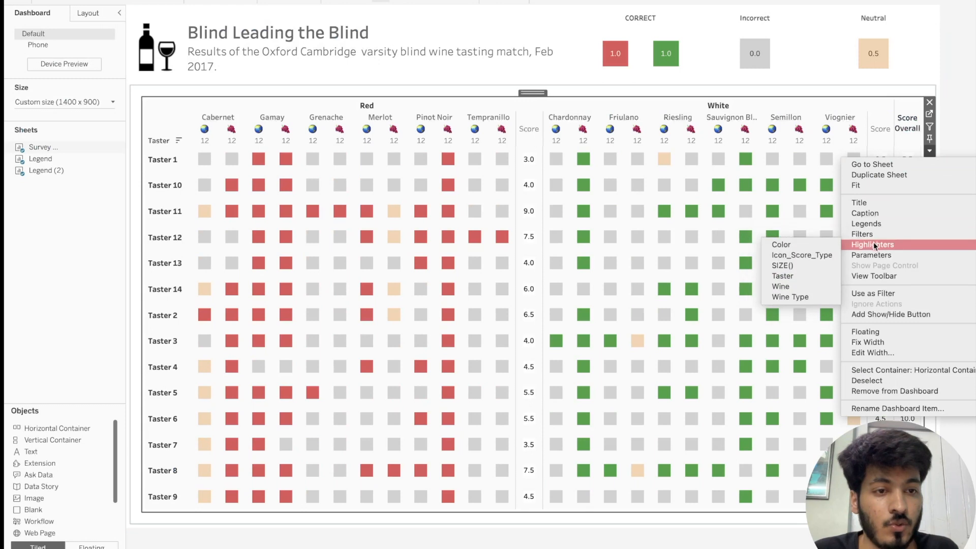
pyautogui.click(825, 258)
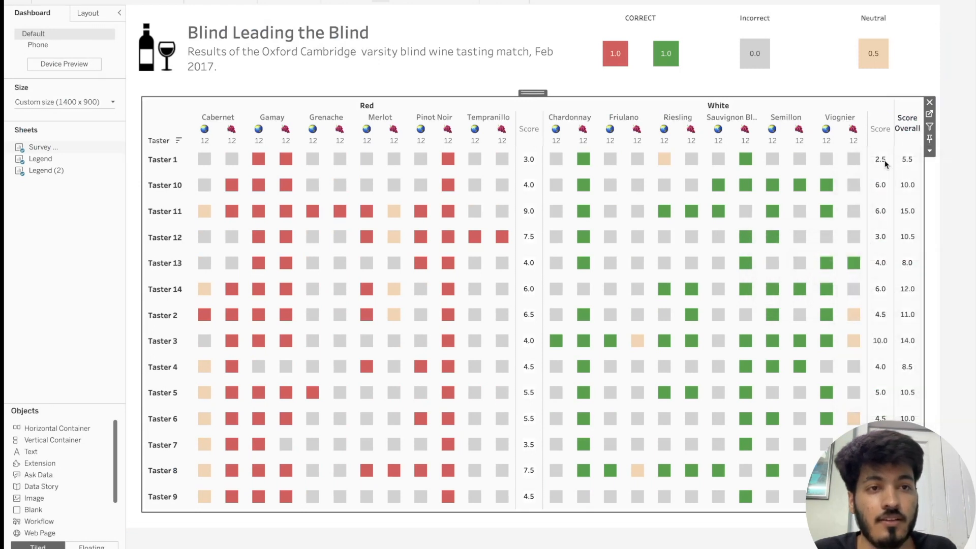
# Place the Sort by control in the dashboard header beside the Neutral legend and narrow it to about 160 px.
pyautogui.moveTo(887, 13); pyautogui.dragTo(899, 53)
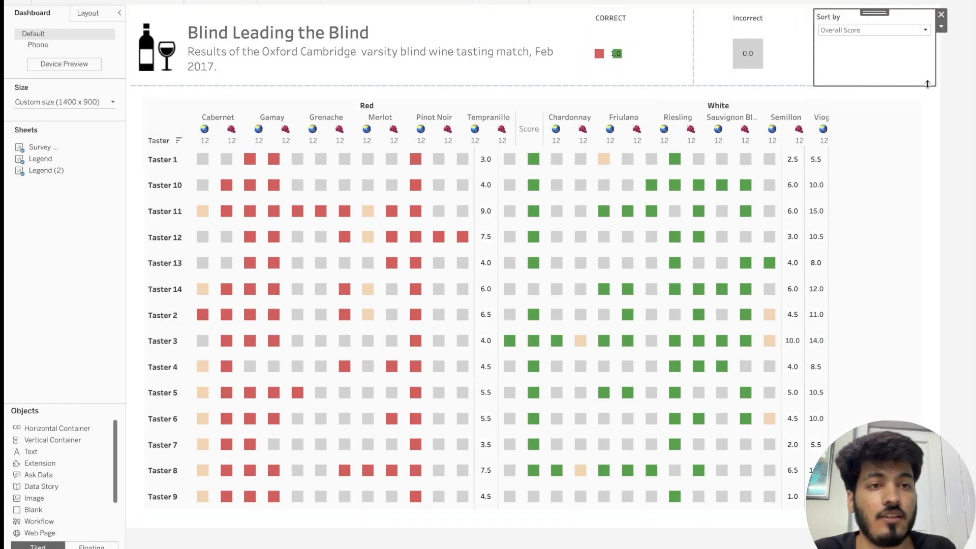
pyautogui.click(910, 130)
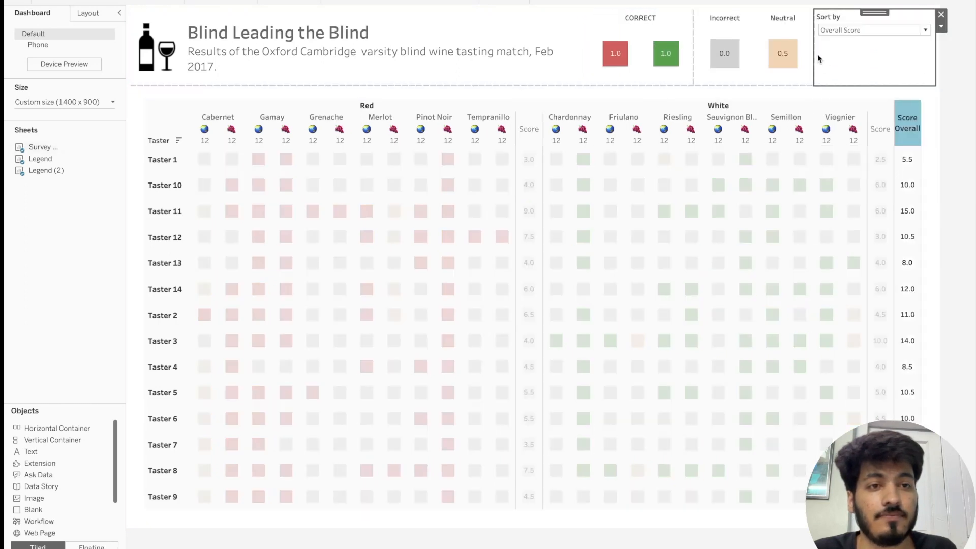
pyautogui.moveTo(815, 56); pyautogui.dragTo(842, 54)
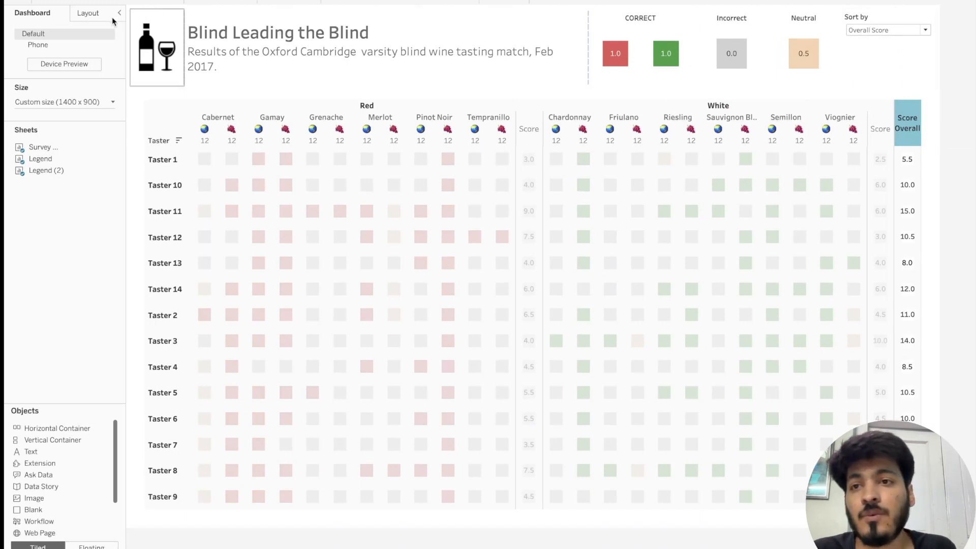
# Set the top outer padding of the Sort by control to 30.
pyautogui.click(89, 14)
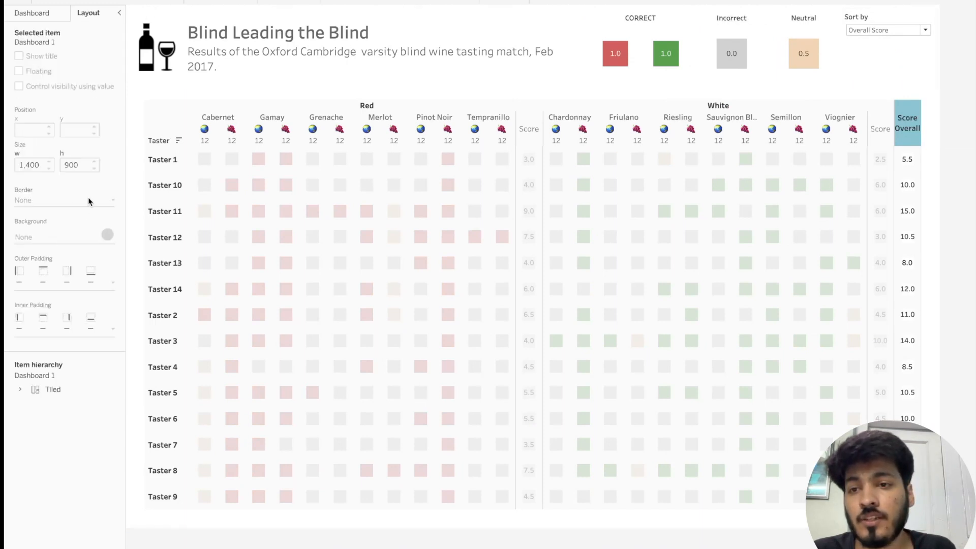
pyautogui.click(890, 24)
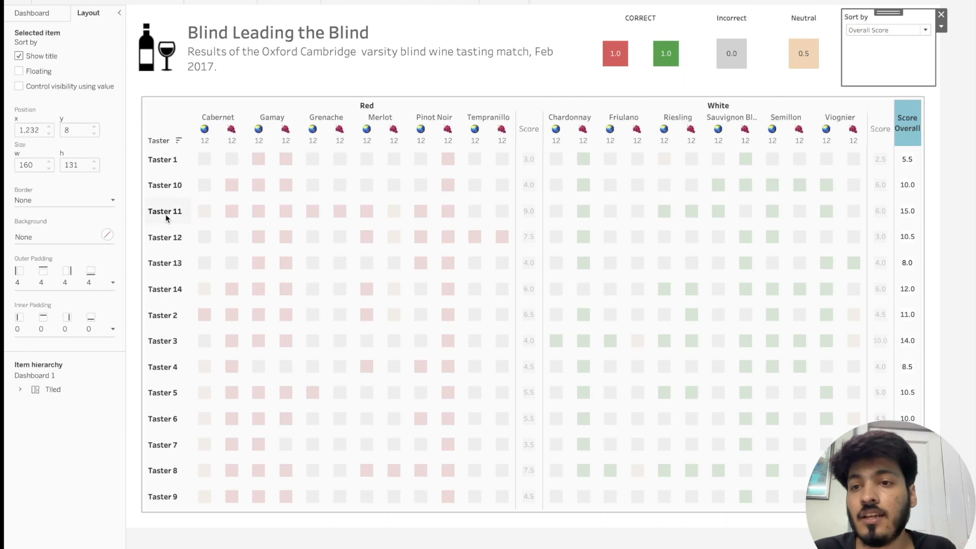
pyautogui.click(113, 282)
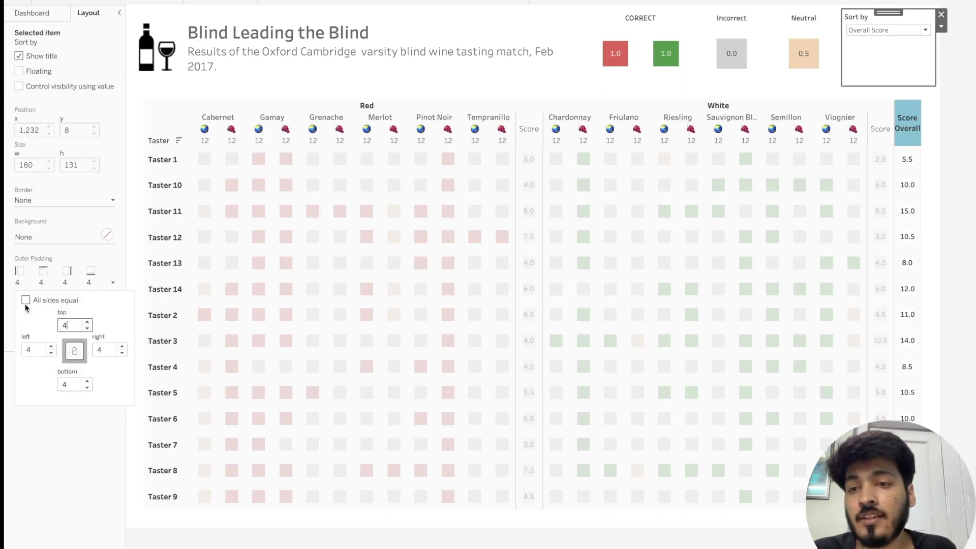
pyautogui.write('30')
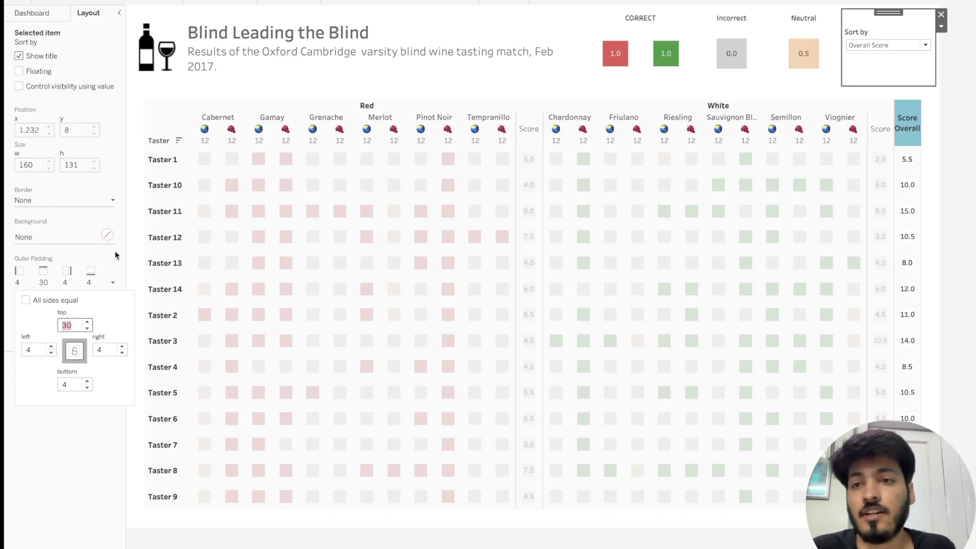
pyautogui.click(34, 15)
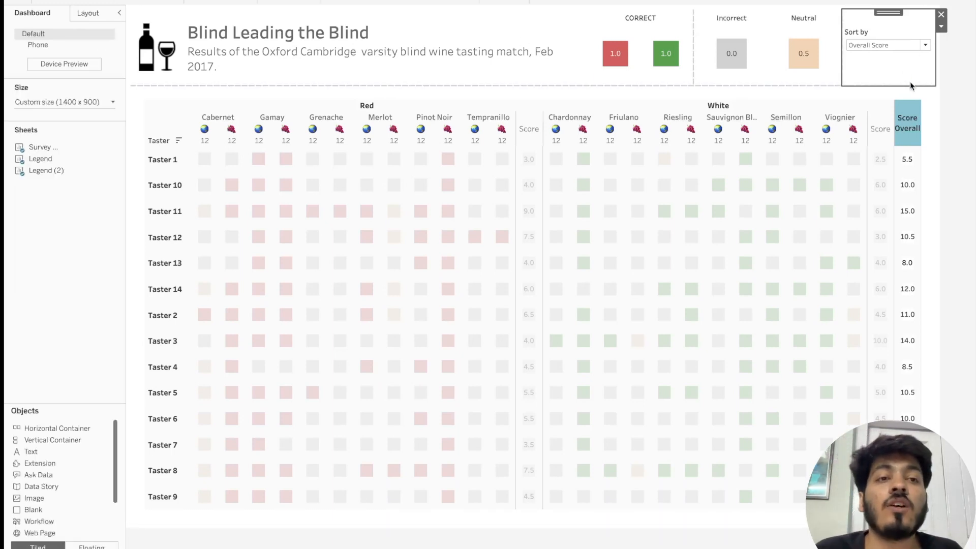
# Test the dashboard's Sort by control by switching it to Red Score, White Score and back to Overall Score.
pyautogui.click(898, 45)
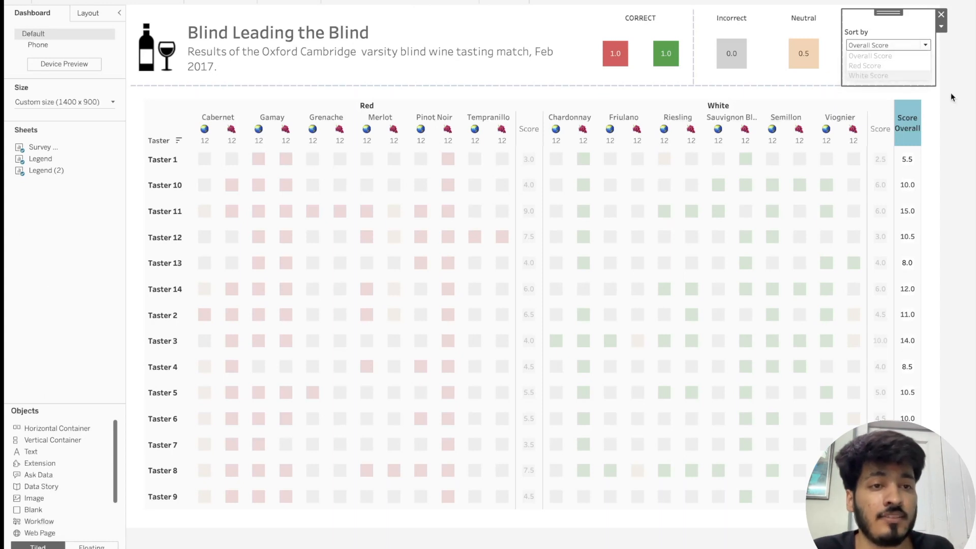
pyautogui.click(913, 118)
pyautogui.click(911, 49)
pyautogui.click(901, 44)
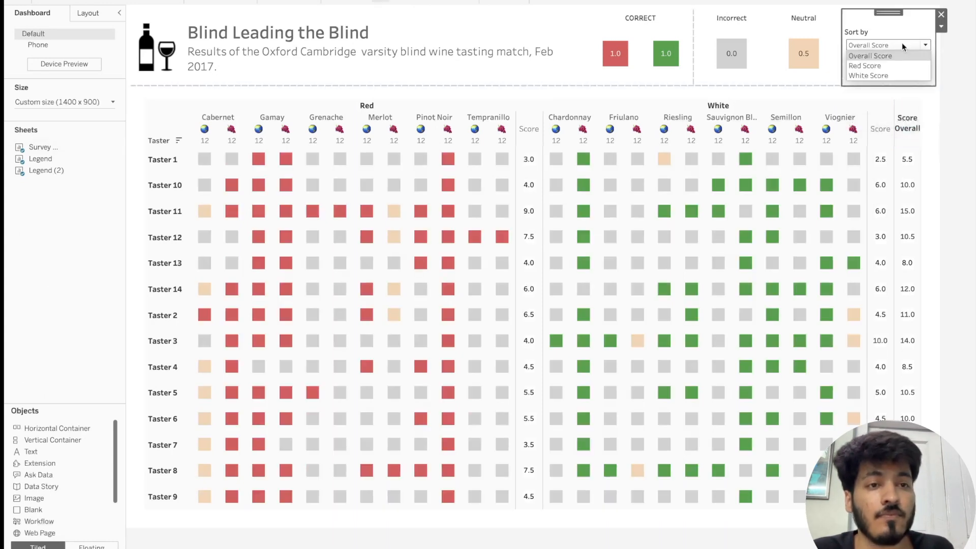
pyautogui.click(882, 67)
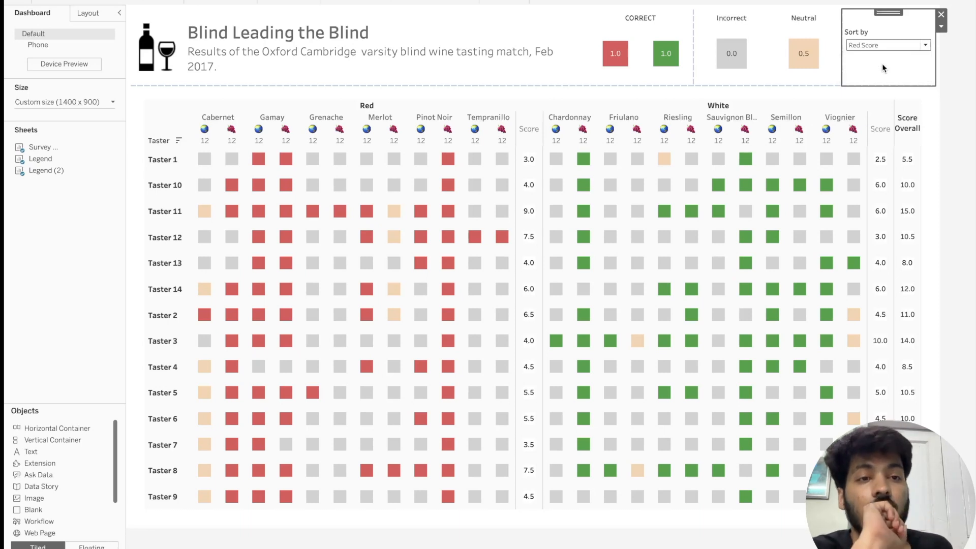
pyautogui.click(898, 44)
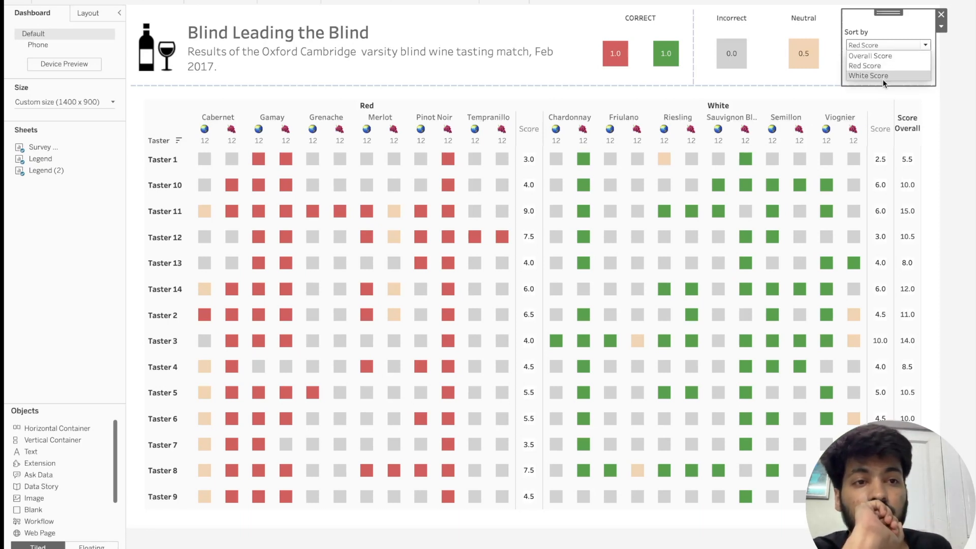
pyautogui.click(882, 77)
pyautogui.click(881, 45)
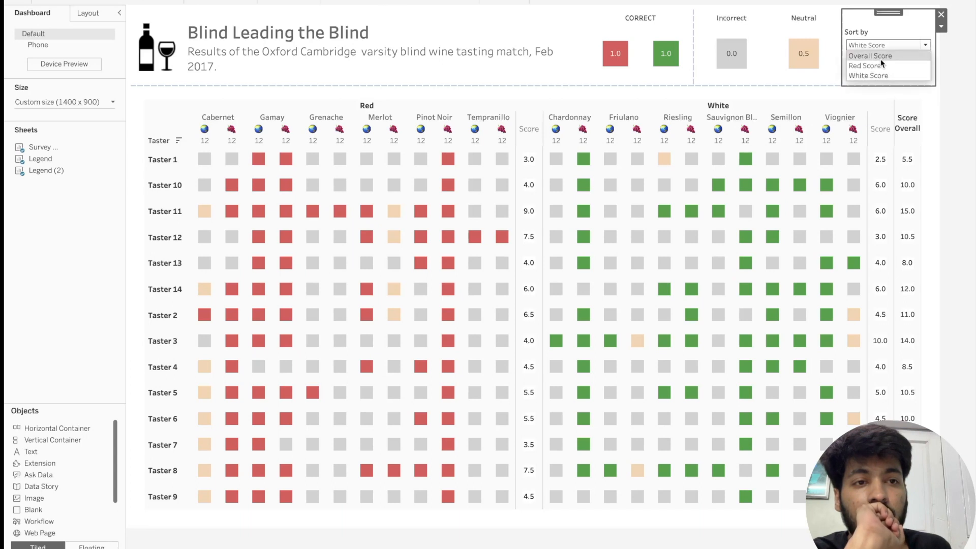
pyautogui.click(880, 59)
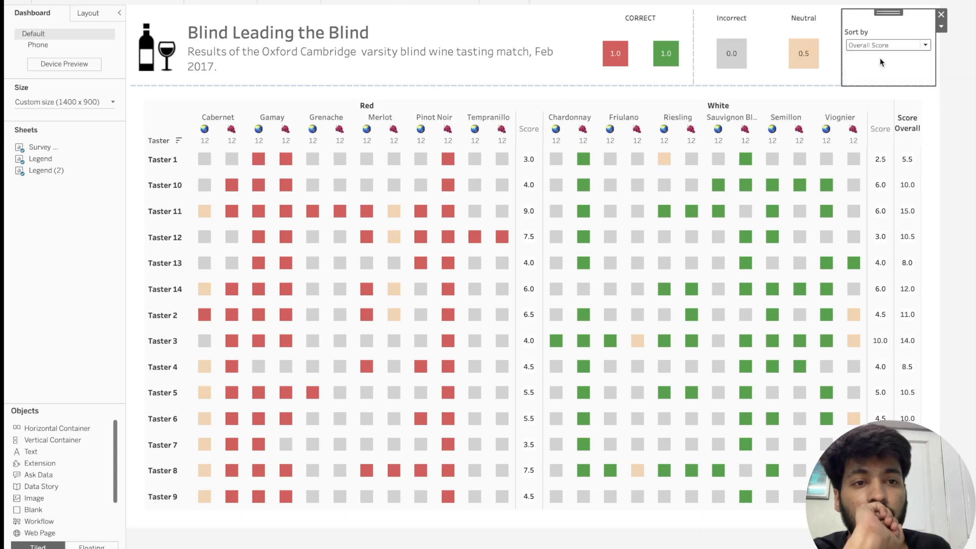
# Go to the survey sheet and check the Sort by parameter's list of allowable values, leaving it unedited.
pyautogui.click(808, 110)
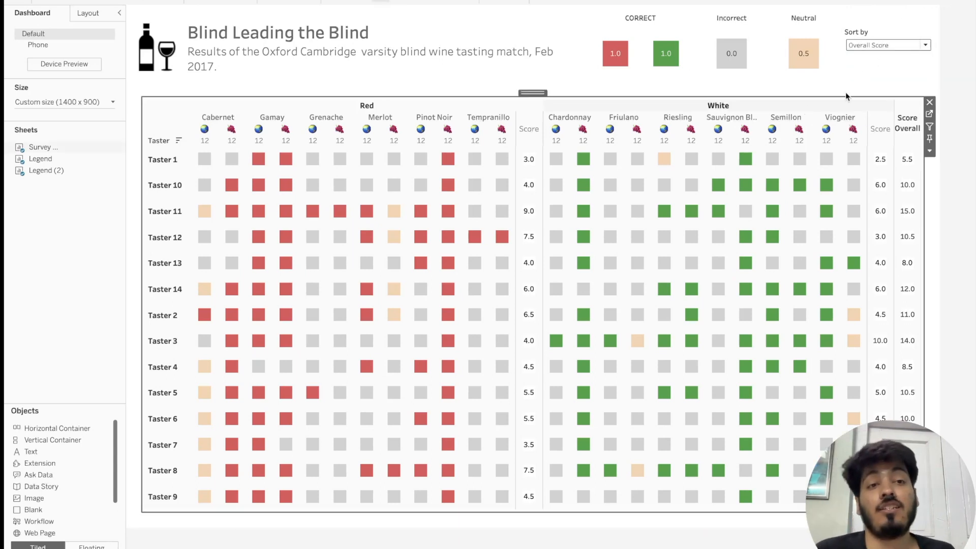
pyautogui.click(933, 115)
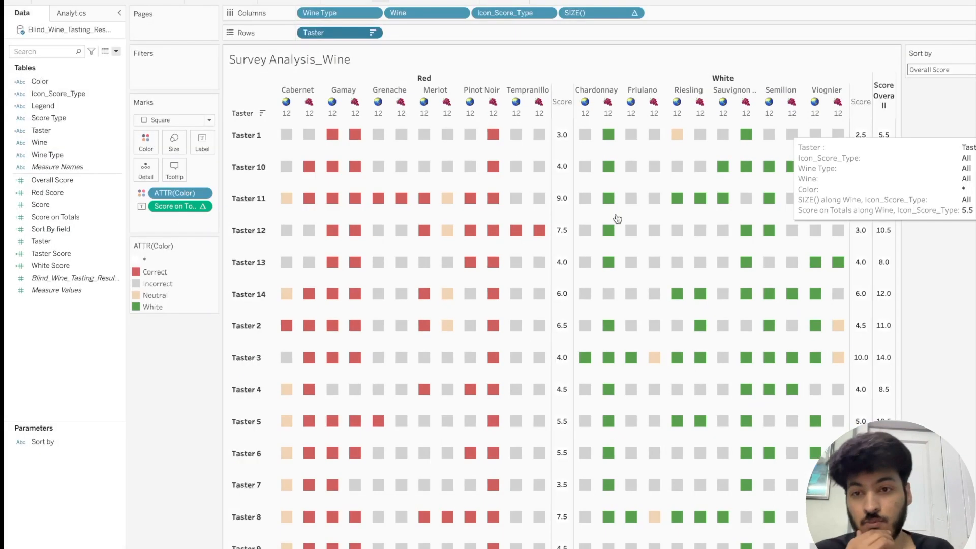
pyautogui.click(117, 443)
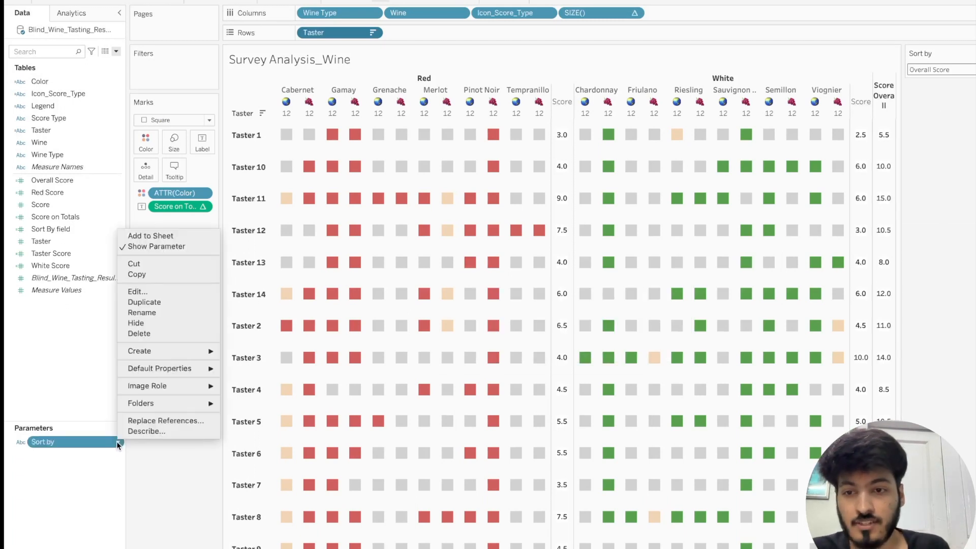
pyautogui.click(147, 291)
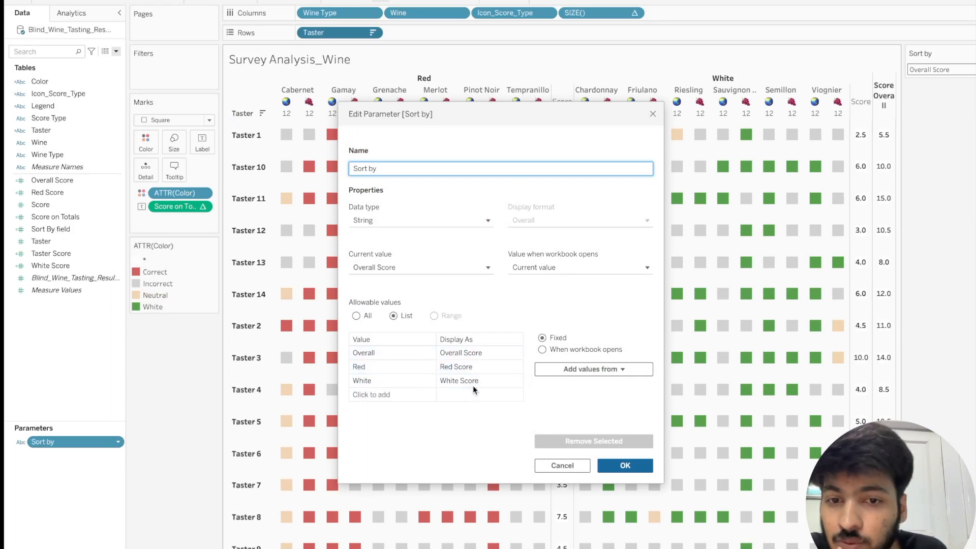
pyautogui.click(569, 466)
# Edit the Sort By field calculation so its first WHEN condition tests for 'Overall'.
pyautogui.rightClick(120, 230)
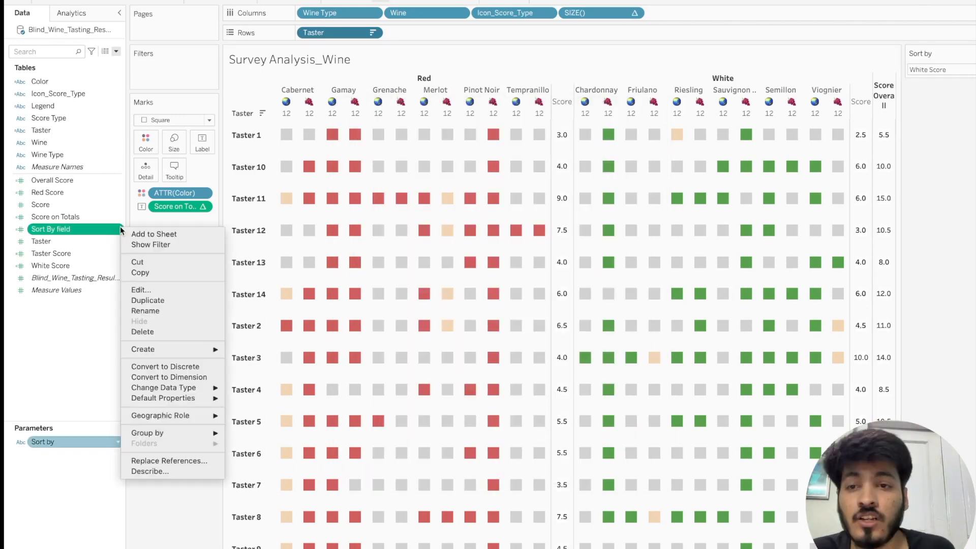
pyautogui.click(156, 290)
pyautogui.press('BackSpace')
pyautogui.press('BackSpace')
pyautogui.press('BackSpace')
pyautogui.press('BackSpace')
pyautogui.press('BackSpace')
pyautogui.press('BackSpace')
pyautogui.press('BackSpace')
pyautogui.write(';')
pyautogui.press('BackSpace')
pyautogui.write("'")
# Change the calculation's remaining WHEN conditions to 'Red' and 'White', and apply it.
pyautogui.click(318, 302)
pyautogui.press('BackSpace')
pyautogui.press('BackSpace')
pyautogui.press('BackSpace')
pyautogui.press('BackSpace')
pyautogui.press('BackSpace')
pyautogui.press('BackSpace')
pyautogui.click(325, 311)
pyautogui.press('BackSpace')
pyautogui.press('BackSpace')
pyautogui.press('BackSpace')
pyautogui.press('BackSpace')
pyautogui.press('BackSpace')
pyautogui.press('BackSpace')
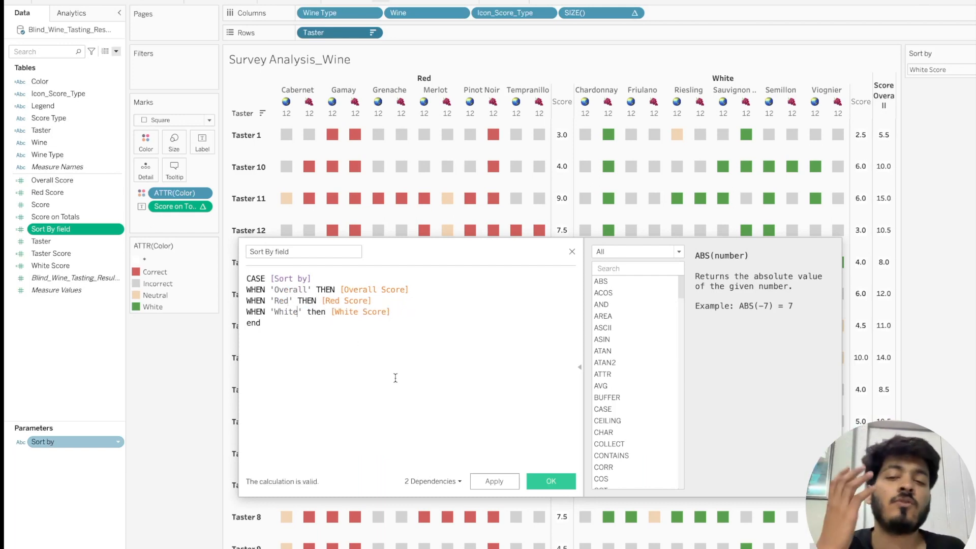
pyautogui.click(489, 475)
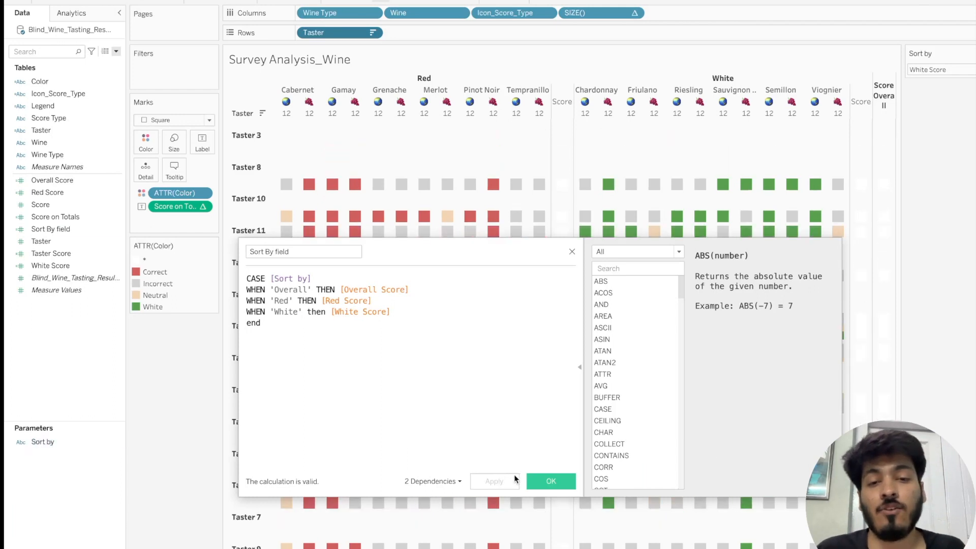
pyautogui.click(562, 487)
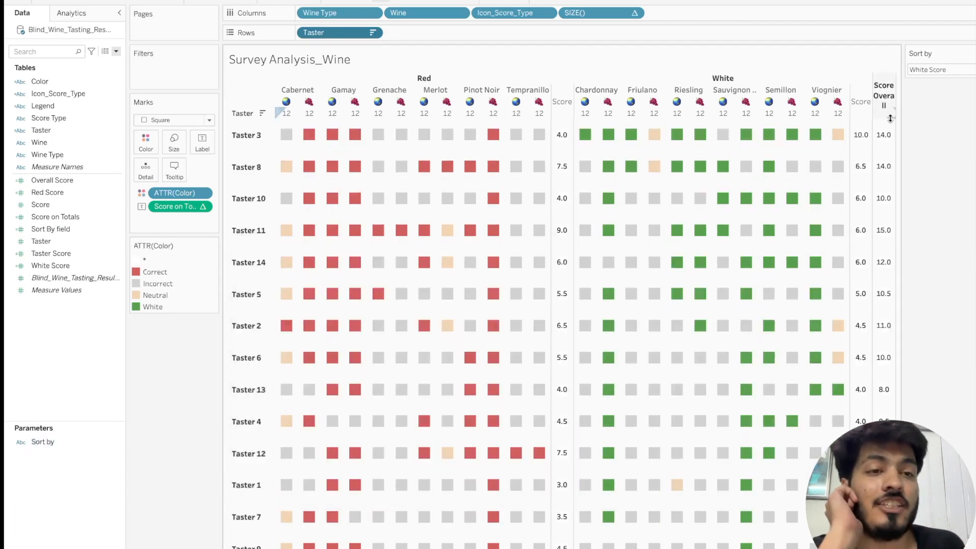
# Test the survey sheet's Sort by control with Overall Score, Red Score and White Score, leaving it on Overall Score.
pyautogui.click(948, 70)
pyautogui.click(946, 80)
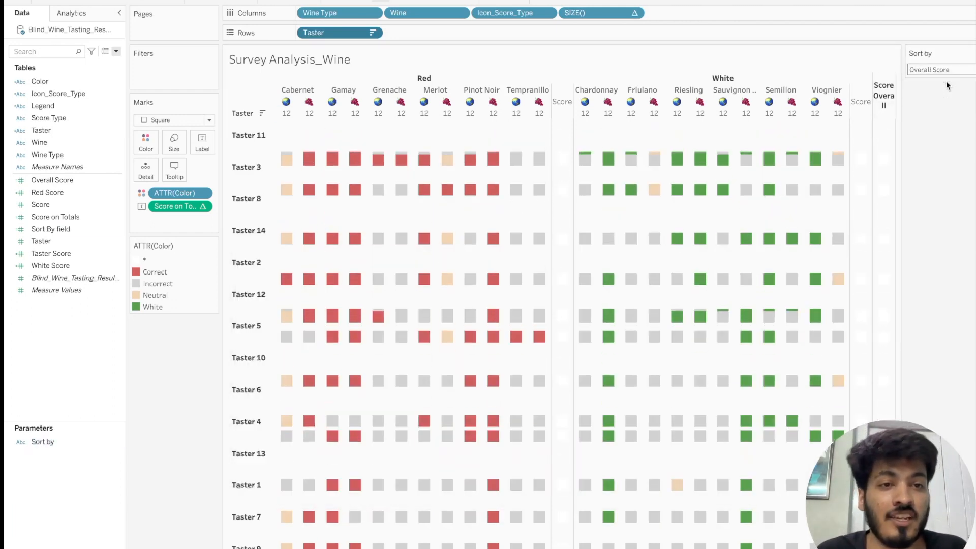
pyautogui.moveTo(884, 134)
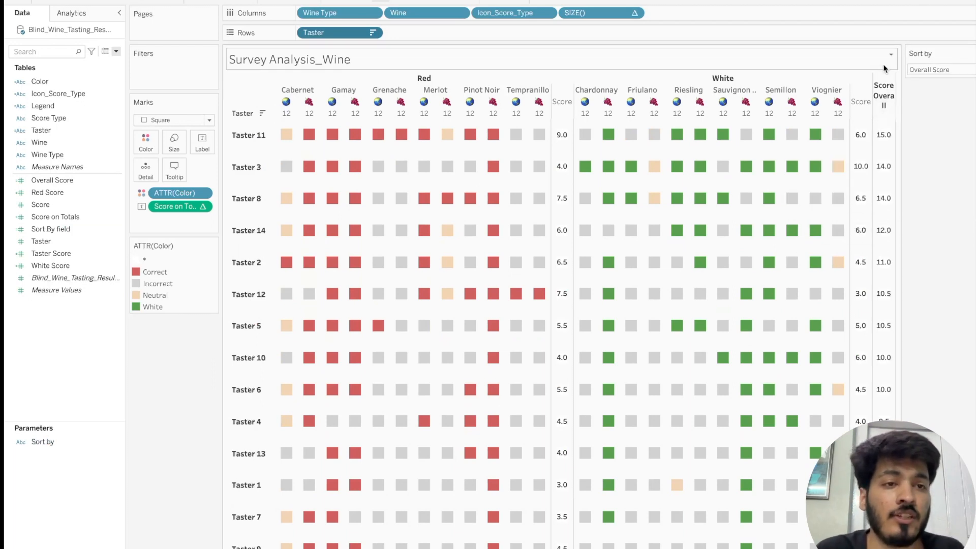
pyautogui.click(964, 71)
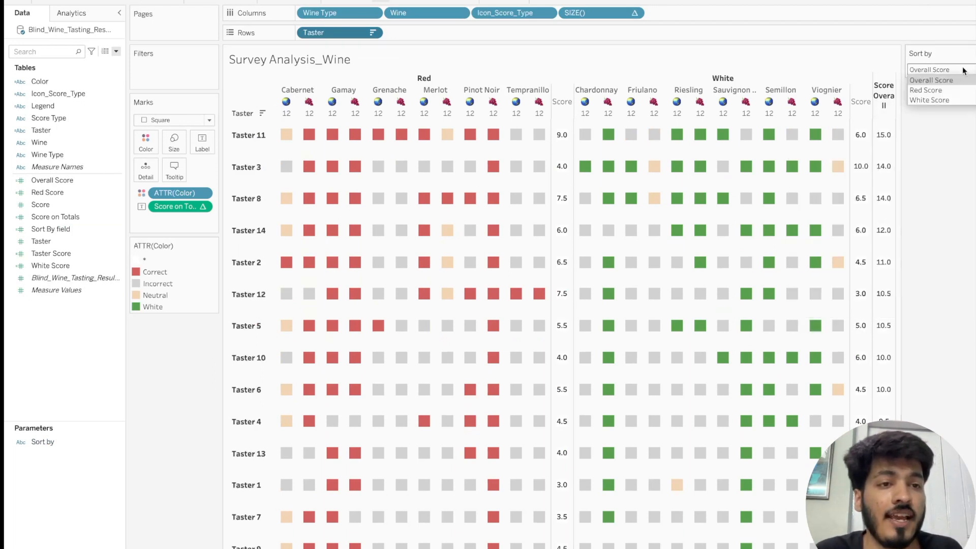
pyautogui.click(938, 92)
pyautogui.moveTo(573, 140)
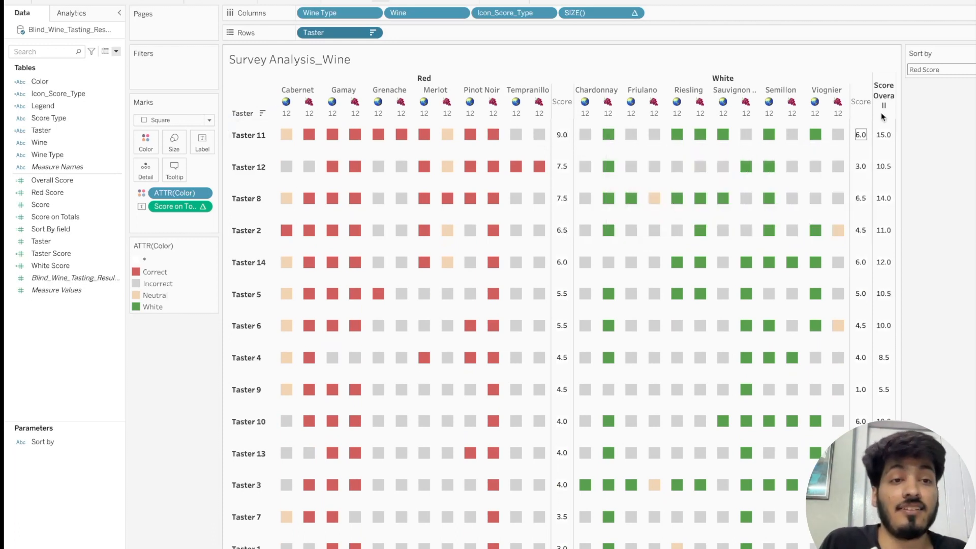
pyautogui.click(946, 70)
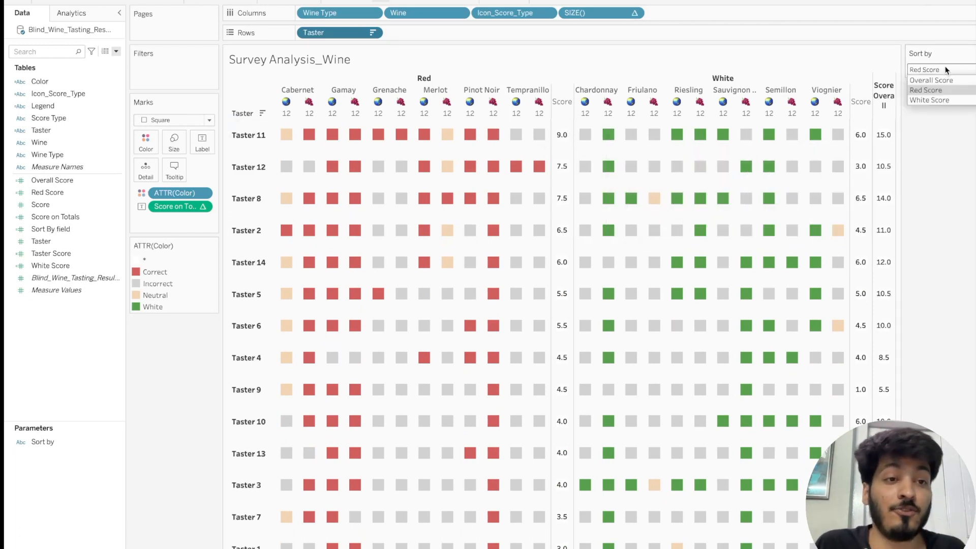
pyautogui.click(932, 99)
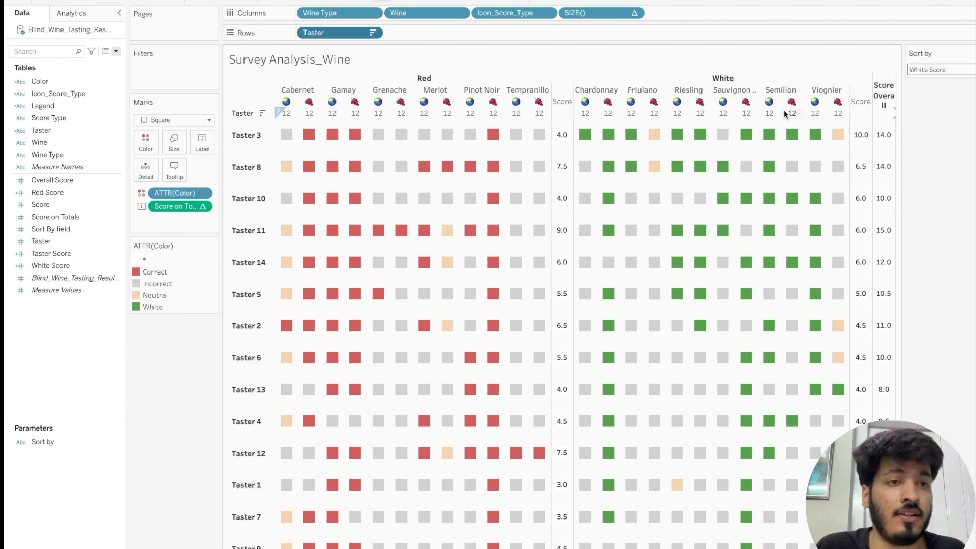
pyautogui.click(946, 70)
pyautogui.click(946, 80)
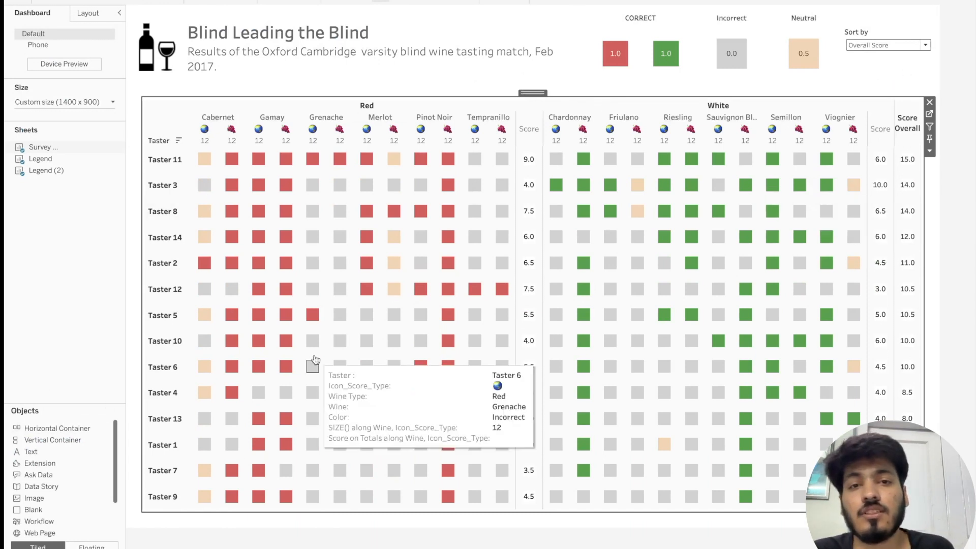
# Copy Sheet 1's tooltip text from the reference workbook and use it to replace the Survey Analysis_Wine sheet's tooltip.
pyautogui.click(929, 113)
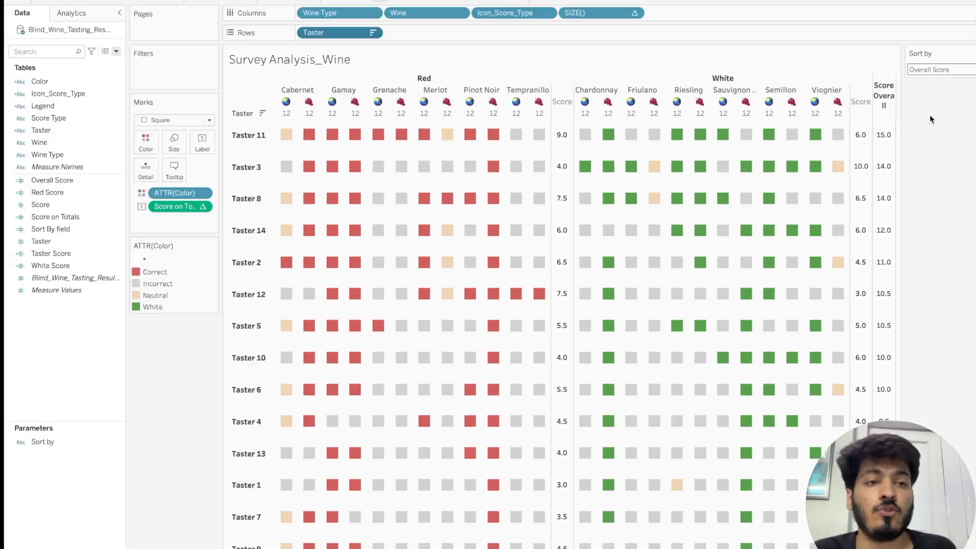
pyautogui.press('super+Tab')
pyautogui.click(175, 170)
pyautogui.press('super+a')
pyautogui.press('super+c')
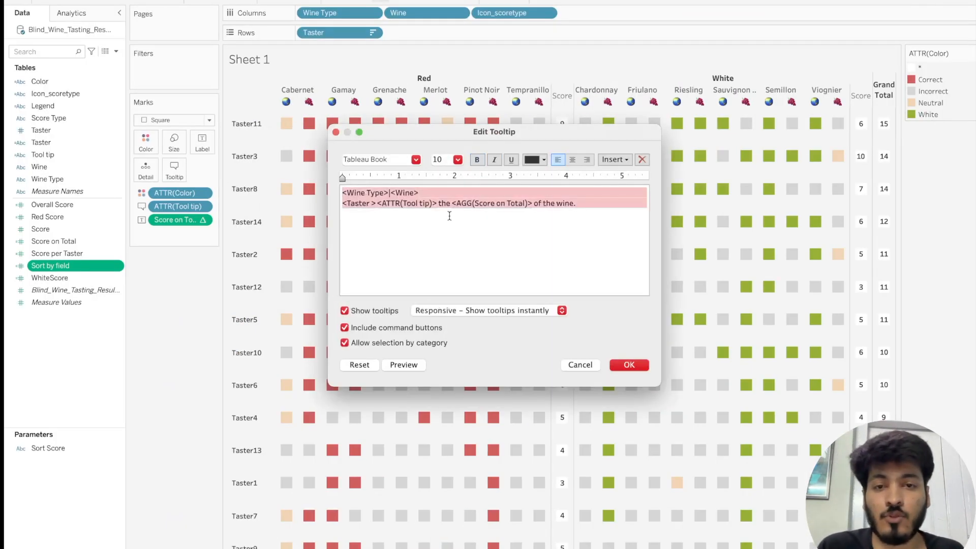
pyautogui.press('super+Tab')
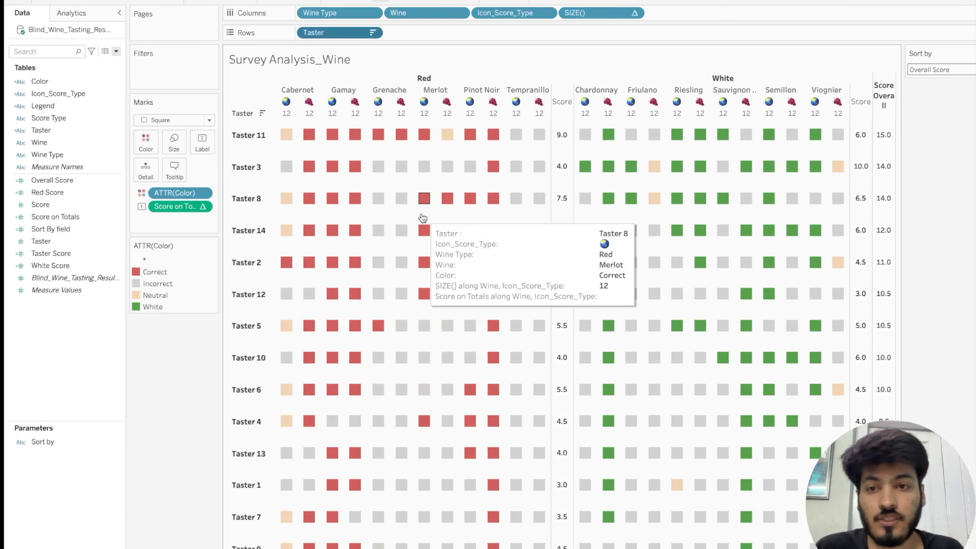
pyautogui.click(182, 174)
pyautogui.press('super+a')
pyautogui.press('super+v')
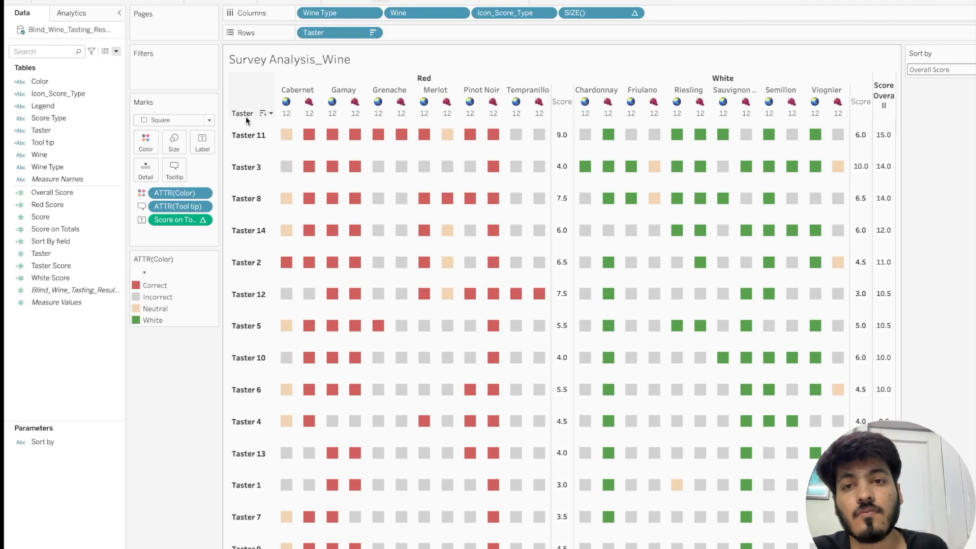
# Hide the Taster field label for rows and the SIZE() number header beneath the icons of the survey table.
pyautogui.rightClick(245, 116)
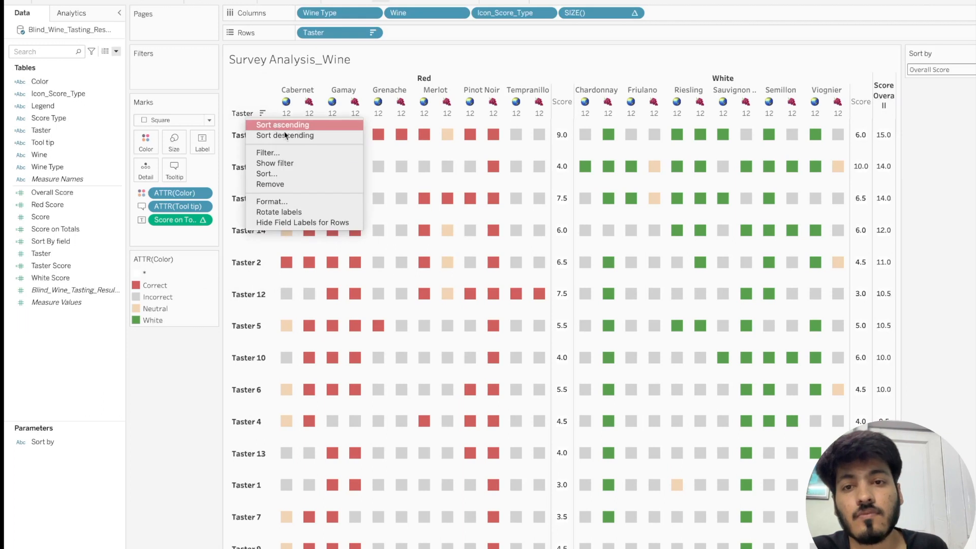
pyautogui.click(297, 220)
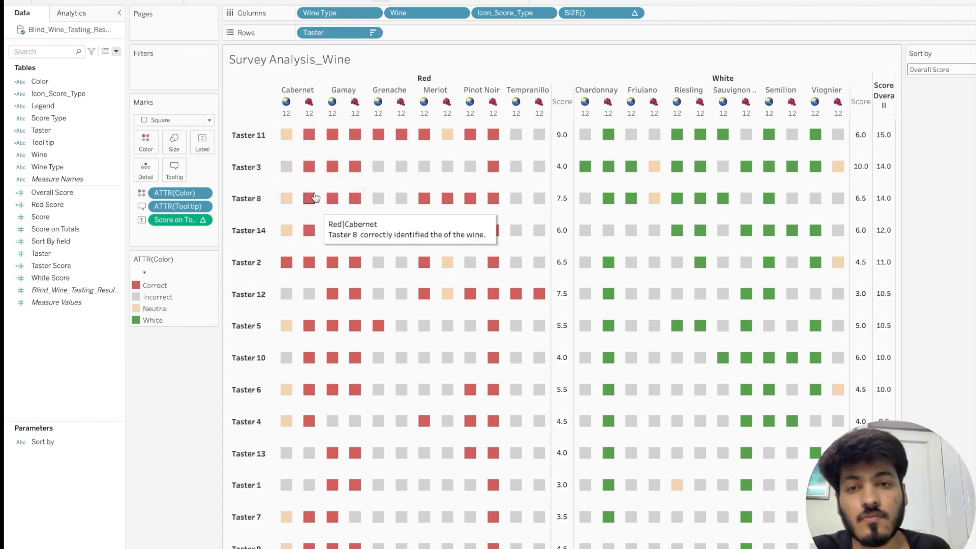
pyautogui.rightClick(286, 114)
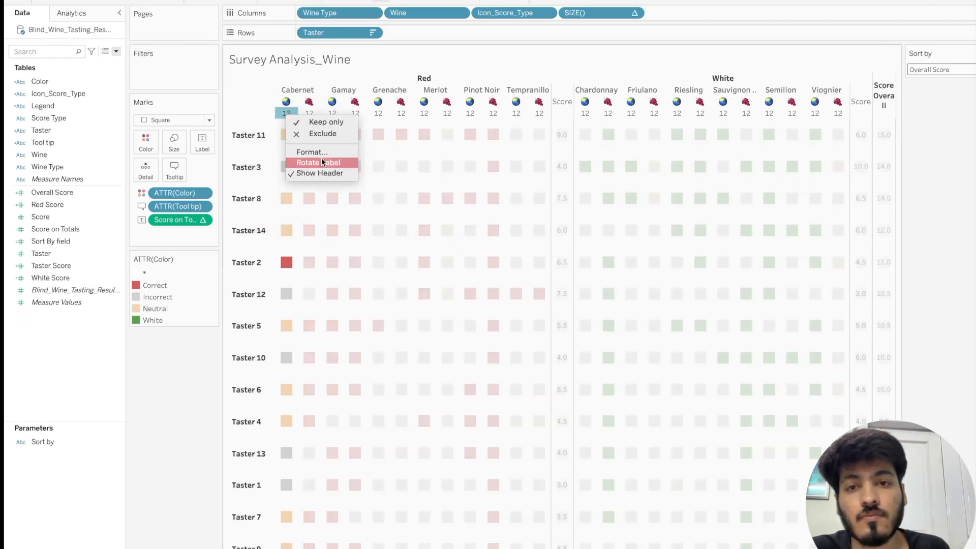
pyautogui.click(319, 173)
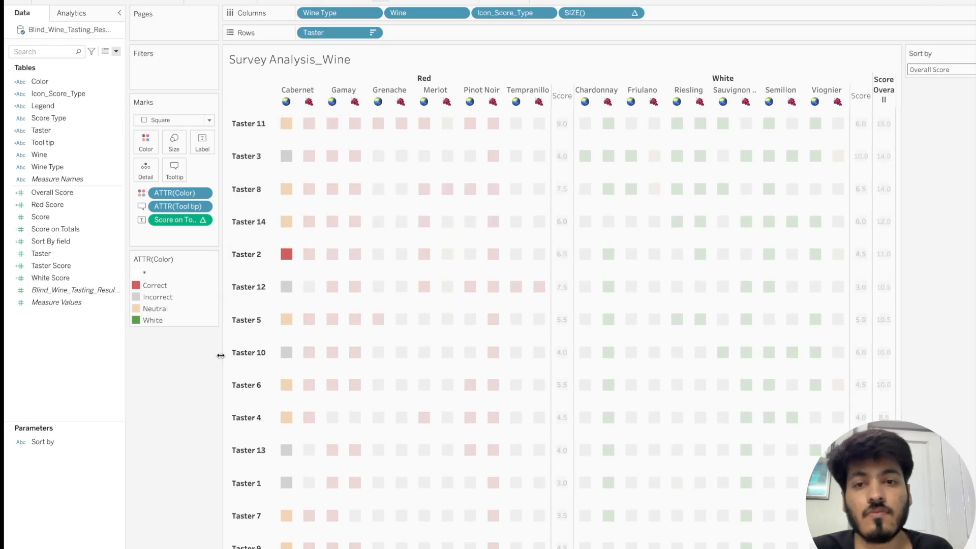
pyautogui.click(286, 253)
pyautogui.click(164, 381)
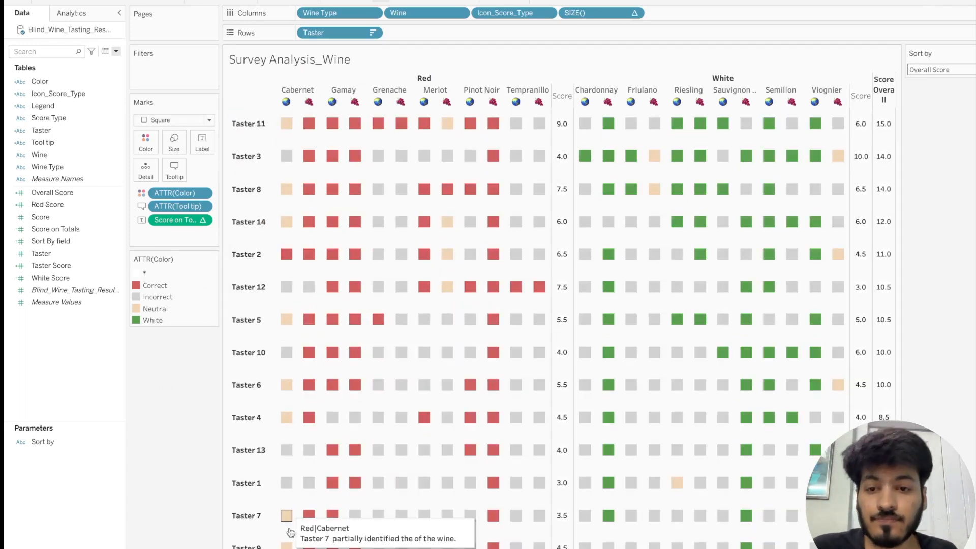
# On the dashboard, place a floating blank object over the Red group's Score column and resize it to cover that column.
pyautogui.click(328, 547)
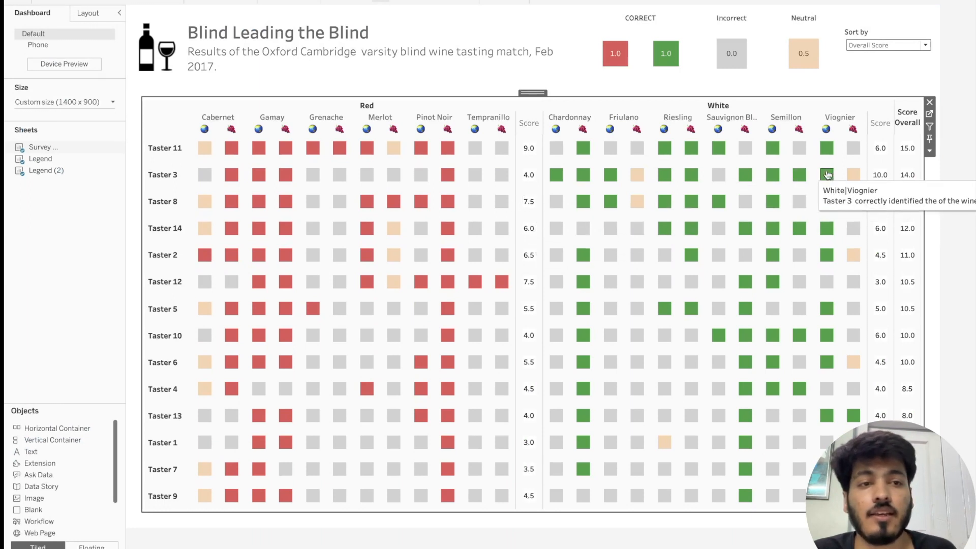
pyautogui.click(91, 546)
pyautogui.moveTo(49, 509); pyautogui.dragTo(519, 105)
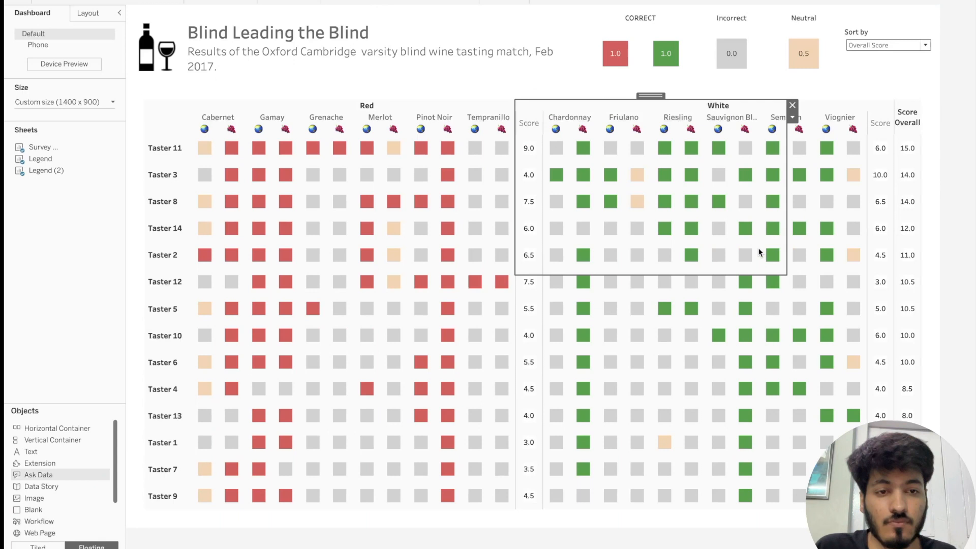
pyautogui.moveTo(783, 275); pyautogui.dragTo(545, 513)
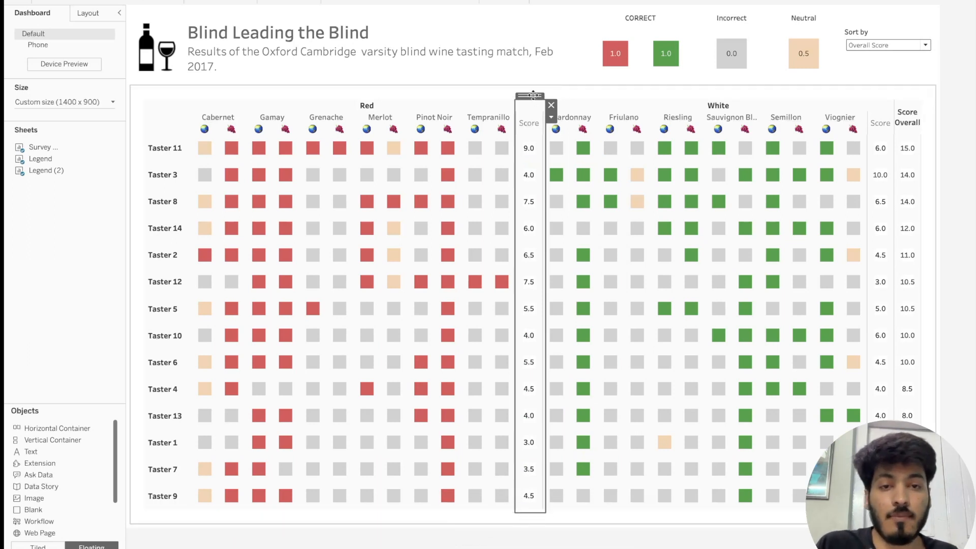
# Place a second narrow floating blank over the White group's Score column and widen it across the Score Overall column.
pyautogui.moveTo(539, 100); pyautogui.dragTo(540, 100)
pyautogui.moveTo(607, 103); pyautogui.dragTo(884, 97)
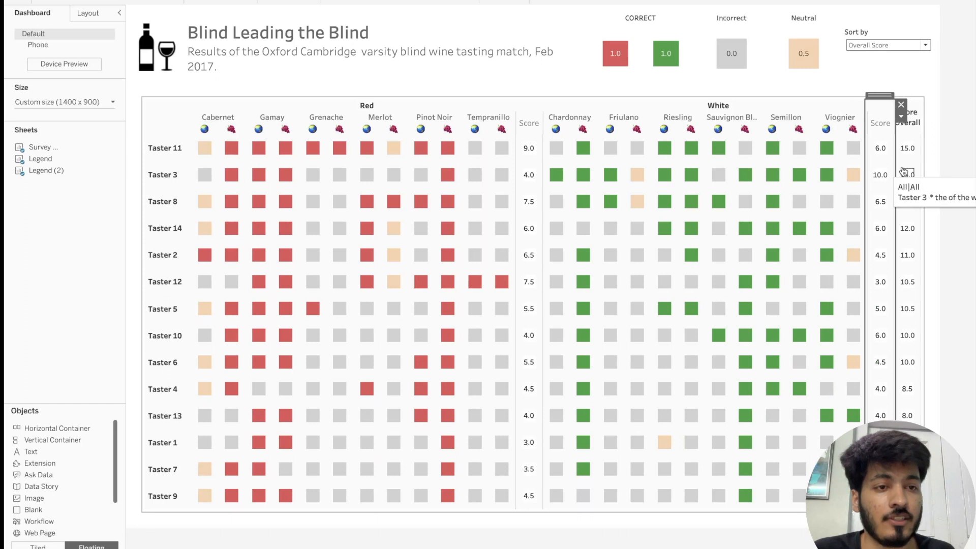
pyautogui.moveTo(896, 168); pyautogui.dragTo(922, 167)
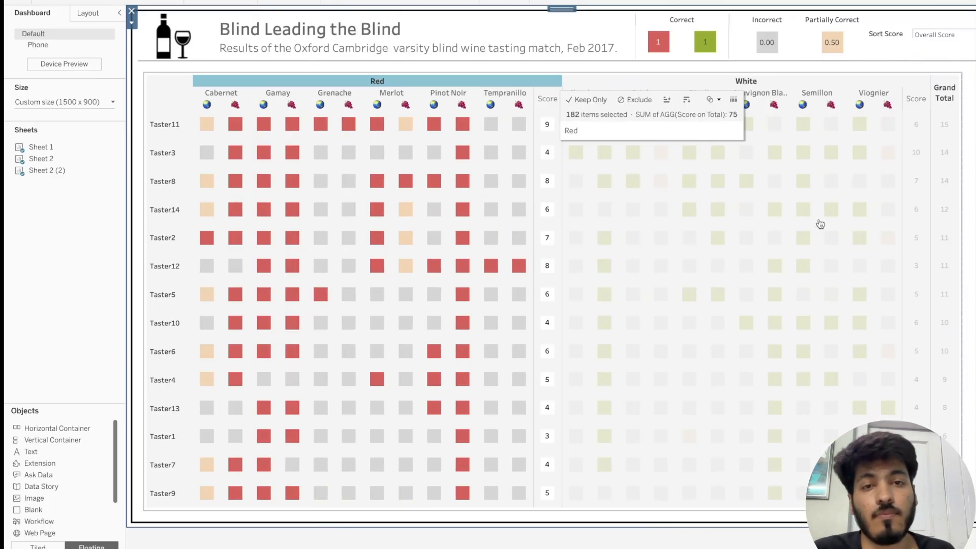
# Show the reference dashboard in presentation mode, clear its Red highlight and examine the tooltips of Taster3's marks.
pyautogui.click(517, 1)
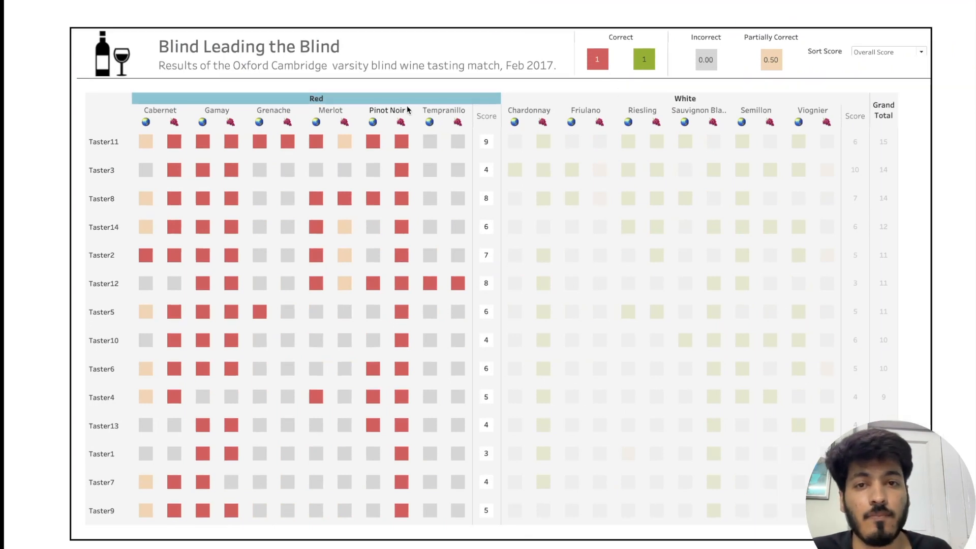
pyautogui.click(394, 99)
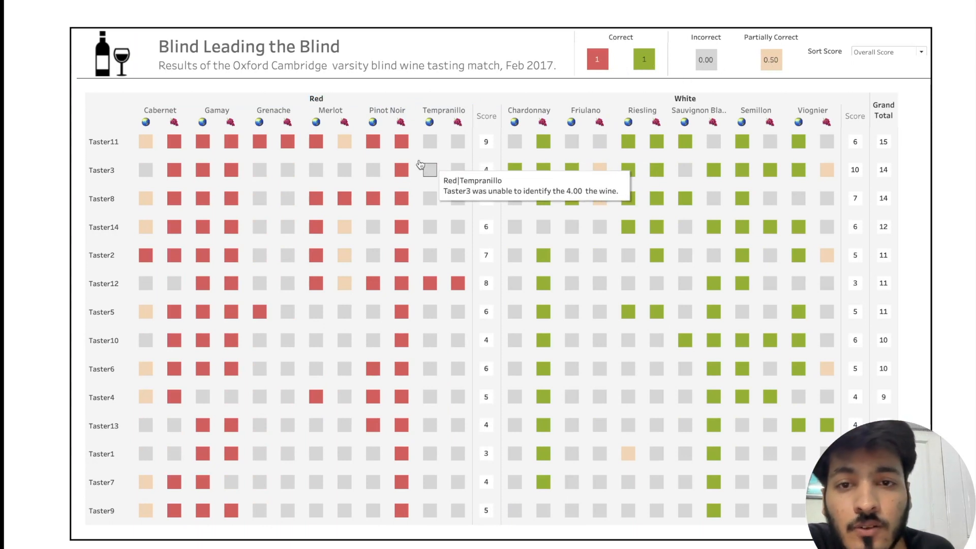
pyautogui.moveTo(401, 176)
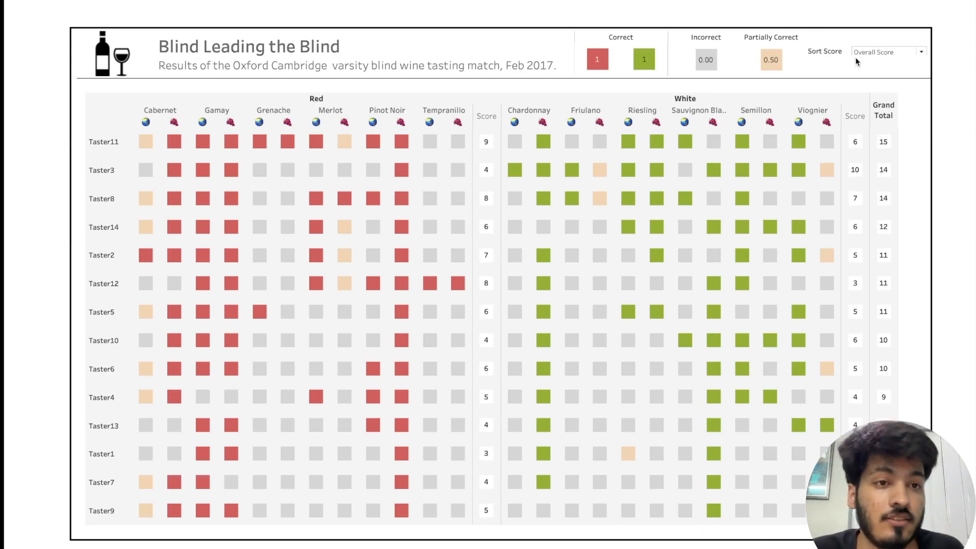
# Test the reference dashboard's Sort Score control with Red Score, White Score and Overall Score, and leave presentation mode.
pyautogui.click(890, 58)
pyautogui.click(883, 71)
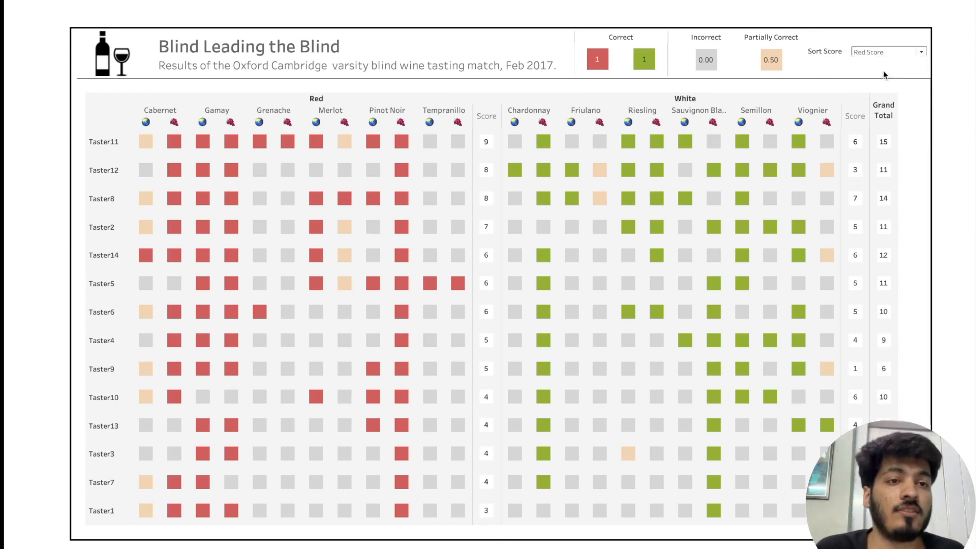
pyautogui.click(905, 51)
pyautogui.click(889, 78)
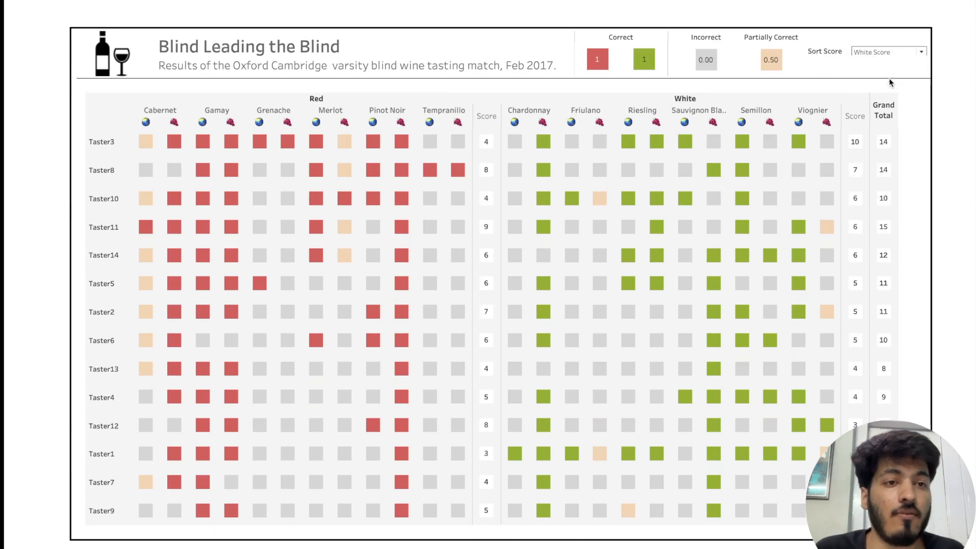
pyautogui.click(894, 55)
pyautogui.click(882, 60)
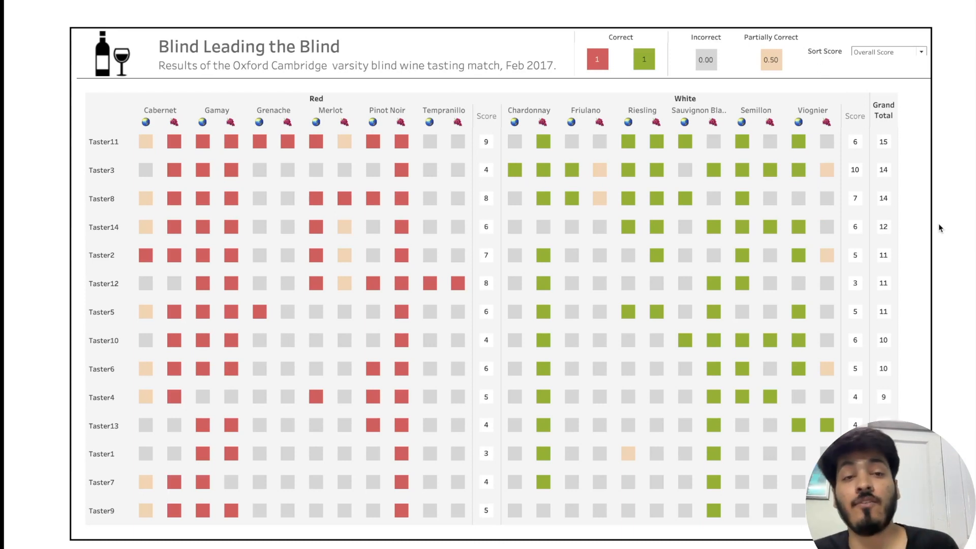
pyautogui.press('Escape')
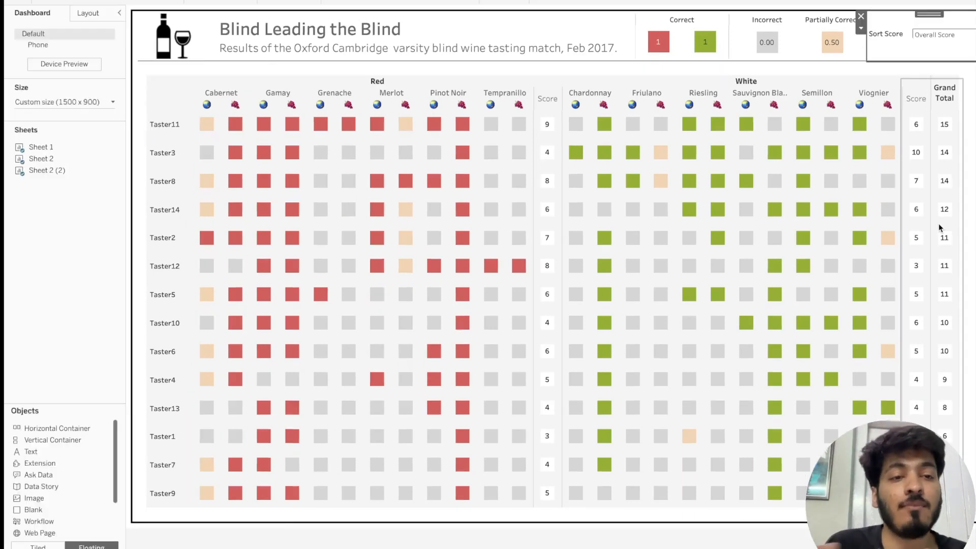
pyautogui.moveTo(510, 332)
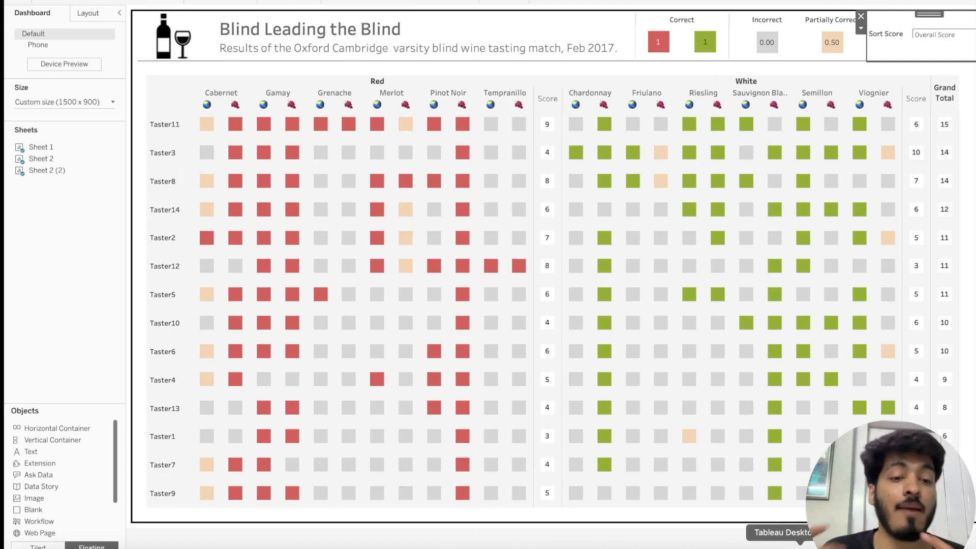
pyautogui.click(719, 545)
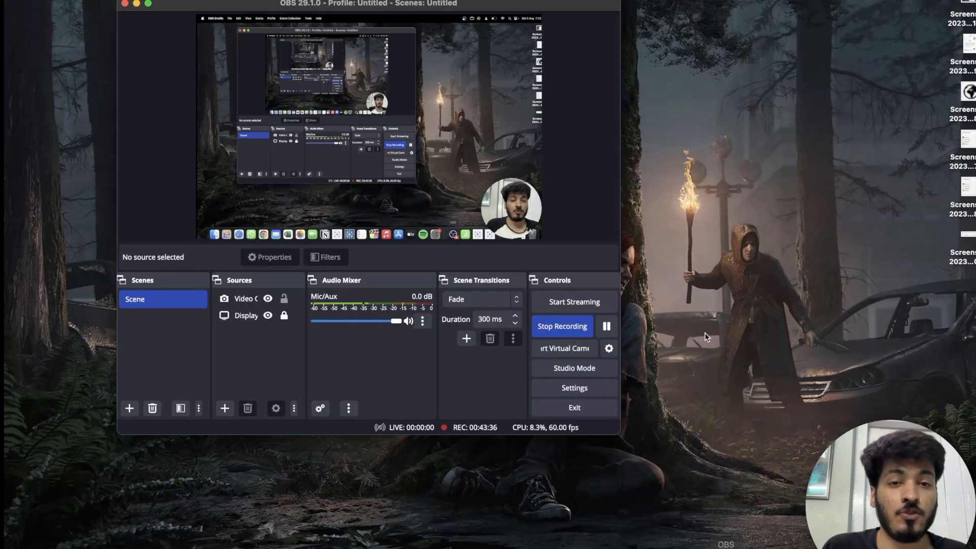